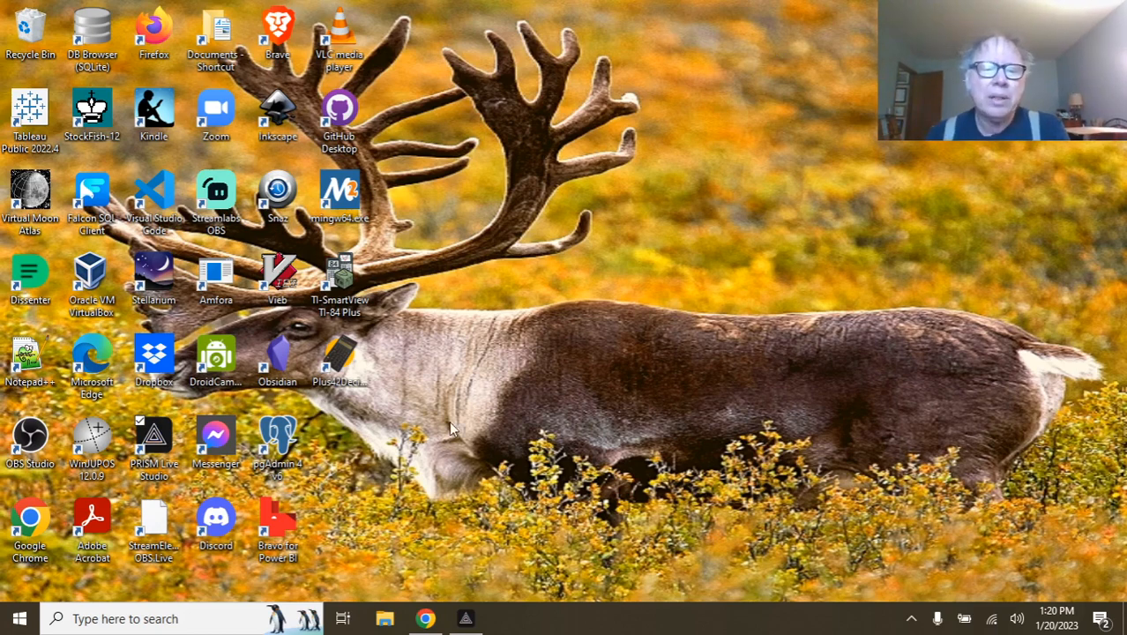
Switch to Chrome and open the YouTube home page.
{"action": "left_click", "coordinate": [425, 618]}
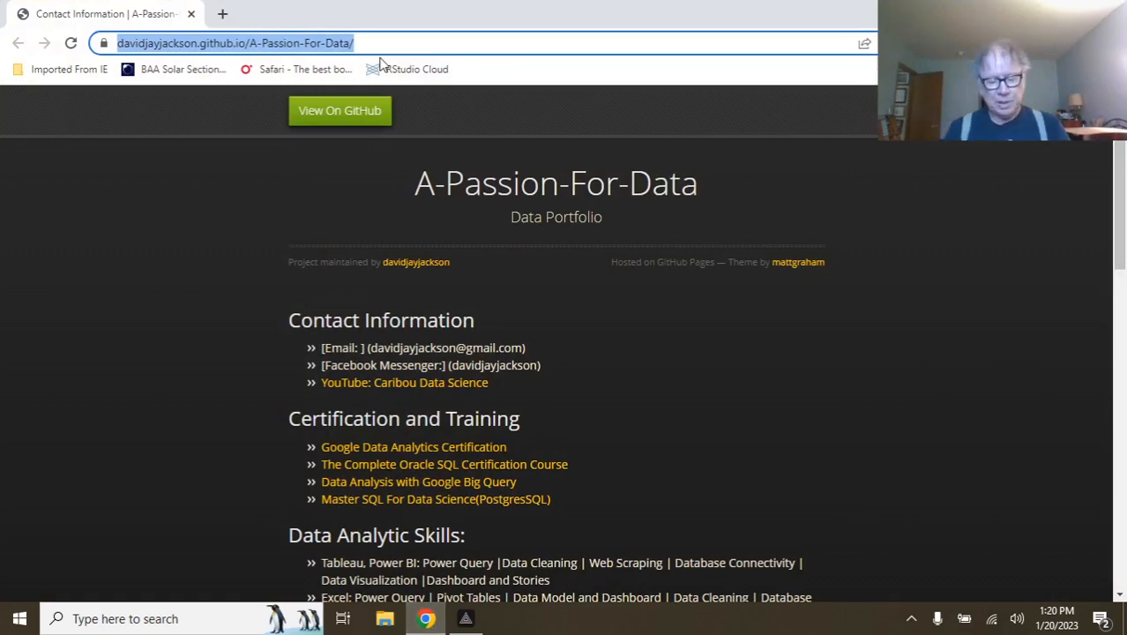
{"action": "type", "text": "you"}
{"action": "key", "text": "Return"}
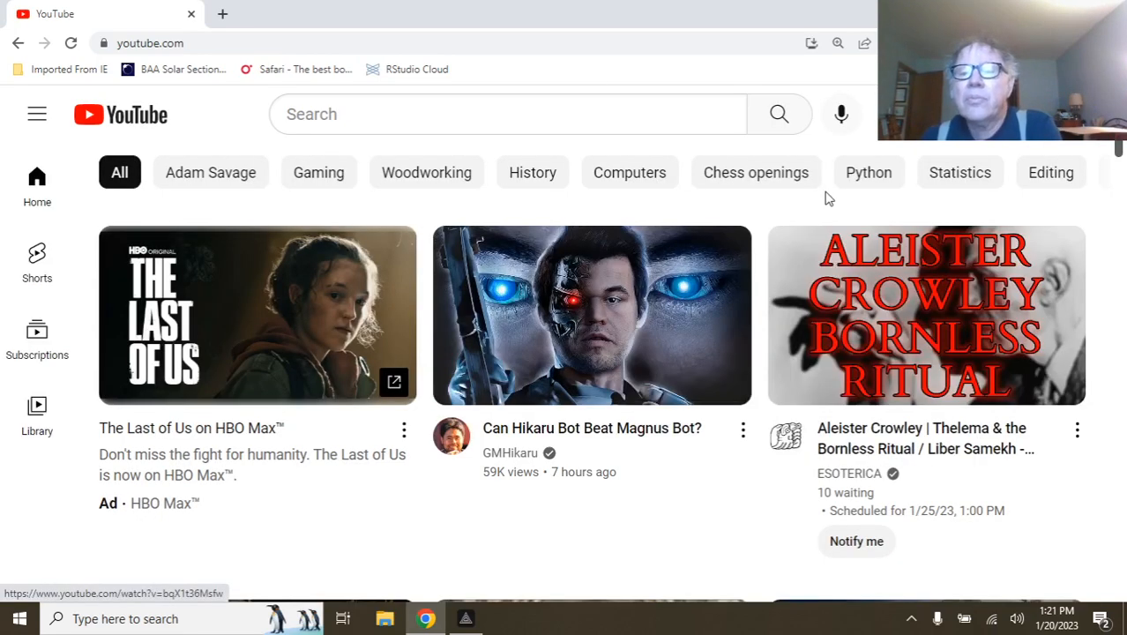
Look through the YouTube notifications and open the comment asking whether query data can be imported into Tableau.
{"action": "left_click", "coordinate": [1001, 115]}
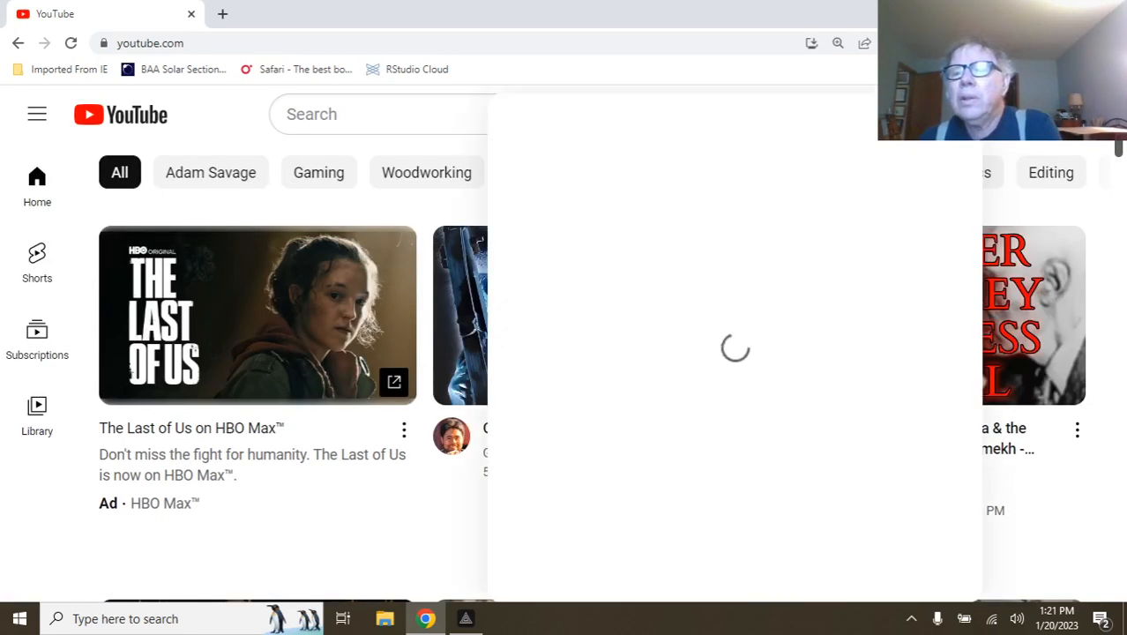
{"action": "scroll", "coordinate": [637, 256], "scroll_direction": "down", "scroll_amount": 5}
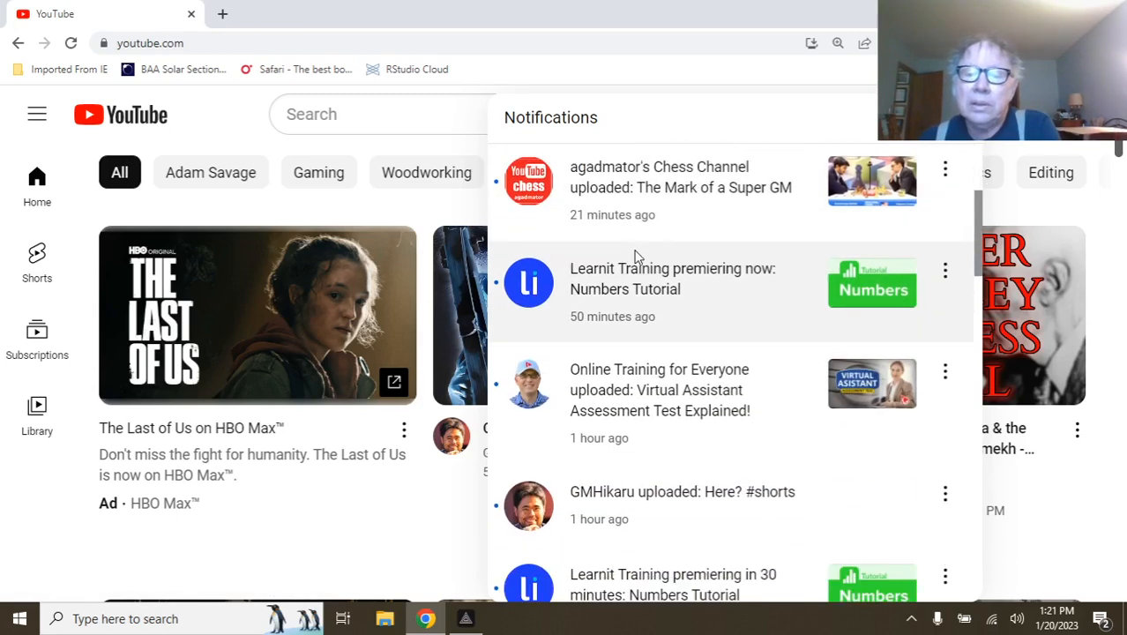
{"action": "scroll", "coordinate": [637, 255], "scroll_direction": "down", "scroll_amount": 5}
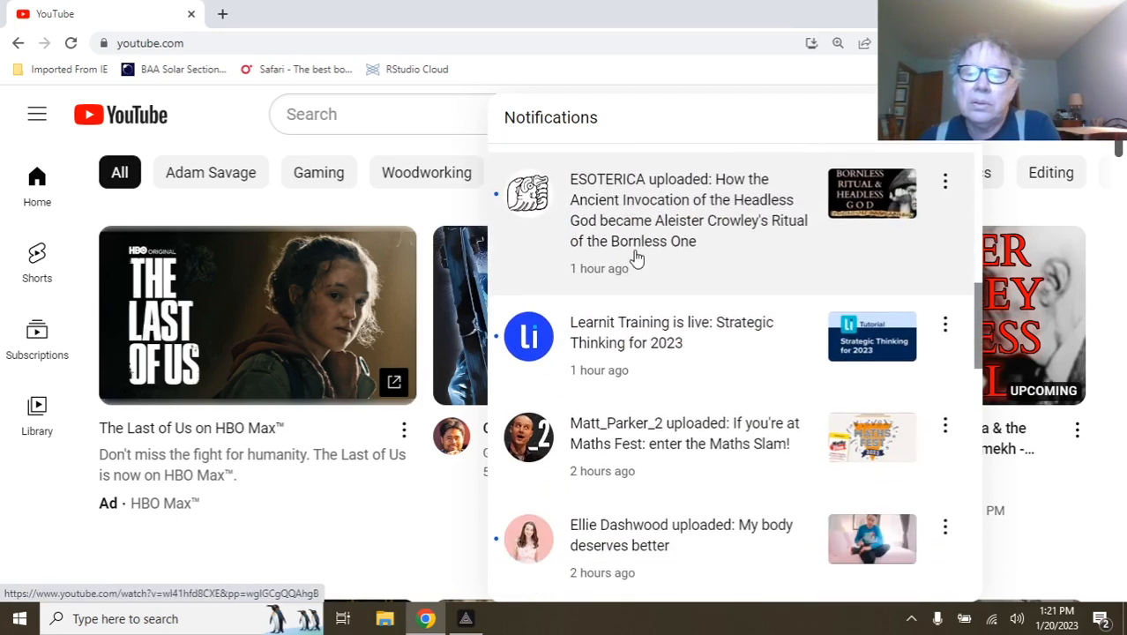
{"action": "scroll", "coordinate": [637, 256], "scroll_direction": "down", "scroll_amount": 3}
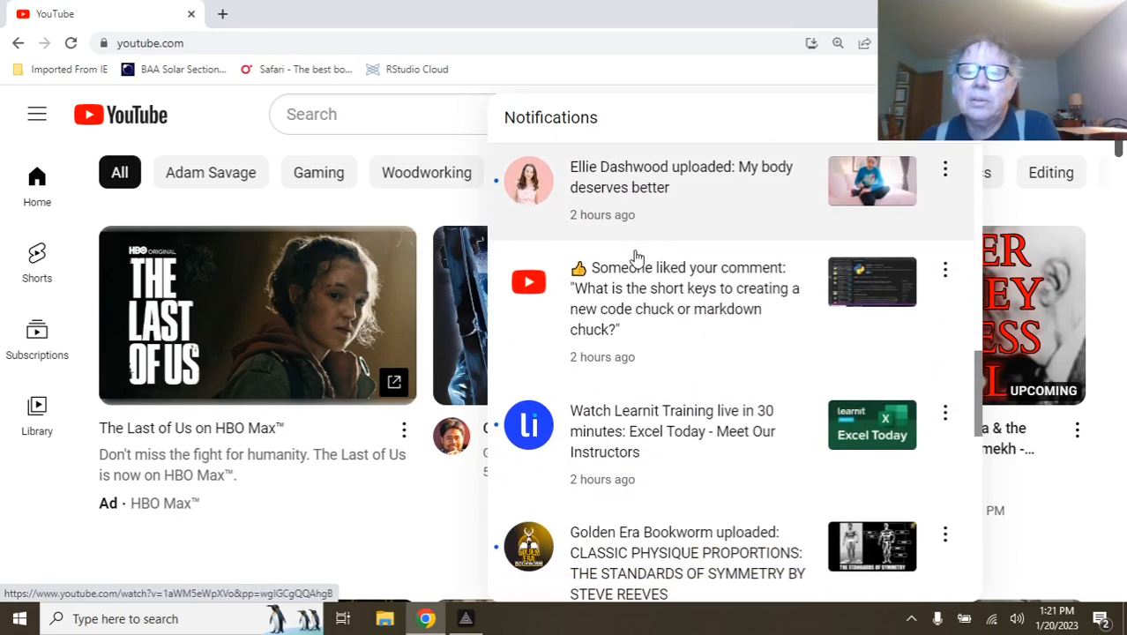
{"action": "scroll", "coordinate": [637, 255], "scroll_direction": "down", "scroll_amount": 4}
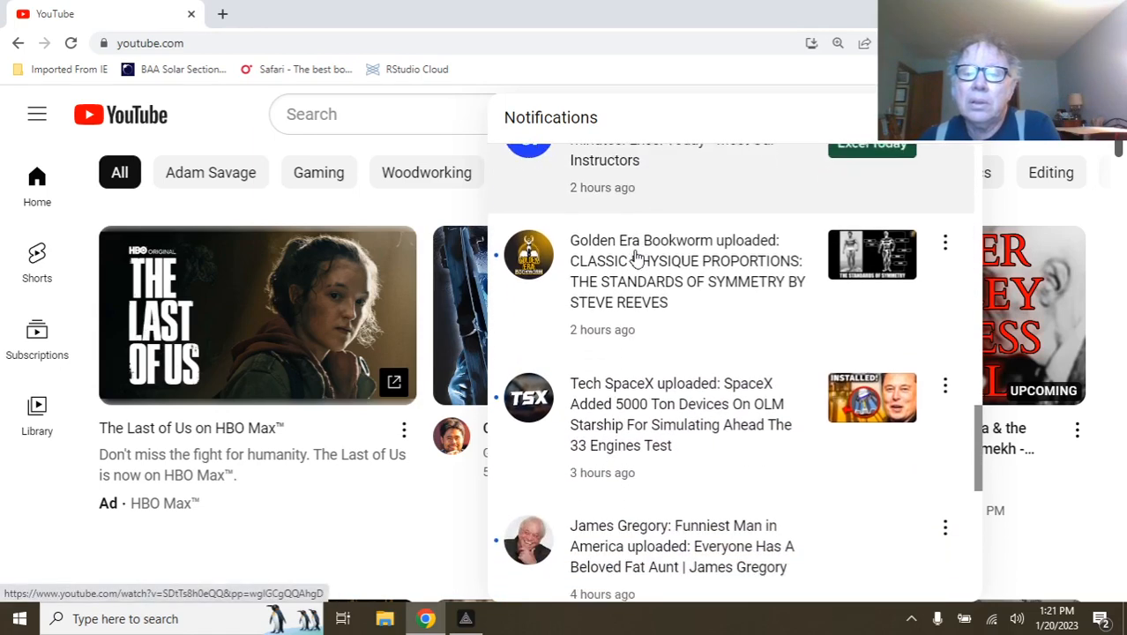
{"action": "scroll", "coordinate": [638, 255], "scroll_direction": "down", "scroll_amount": 4}
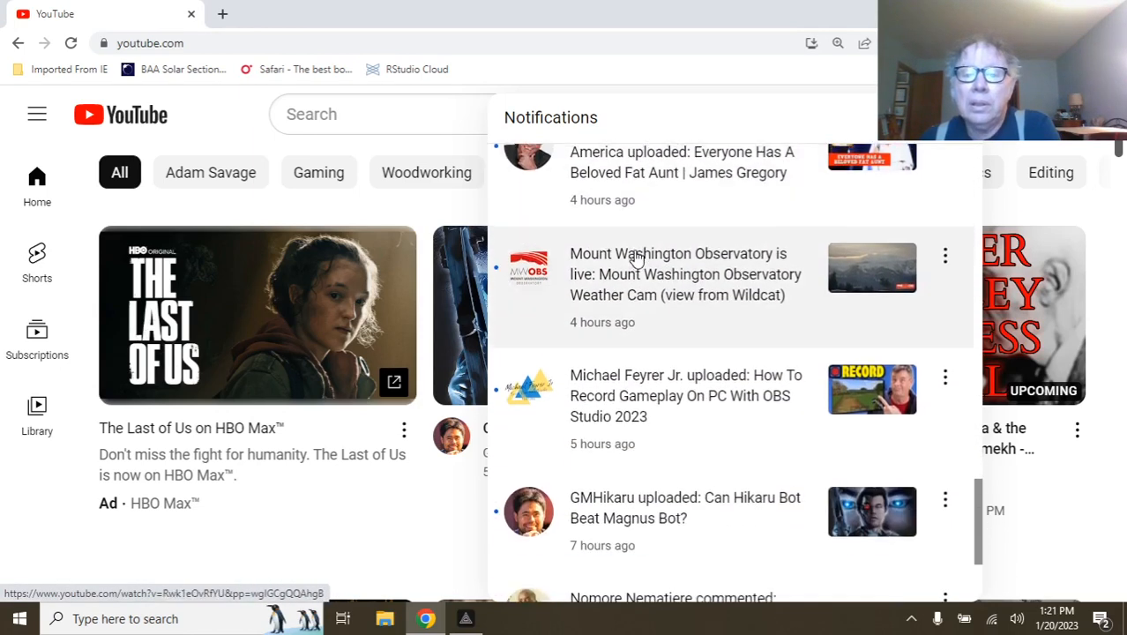
{"action": "scroll", "coordinate": [637, 256], "scroll_direction": "down", "scroll_amount": 3}
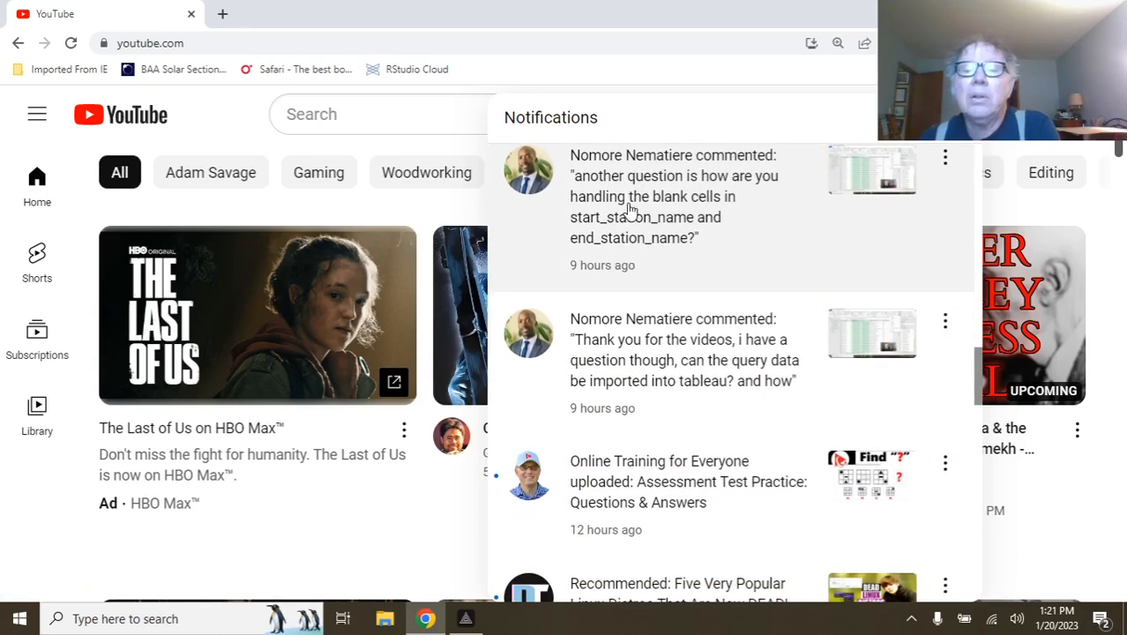
{"action": "left_click", "coordinate": [655, 368]}
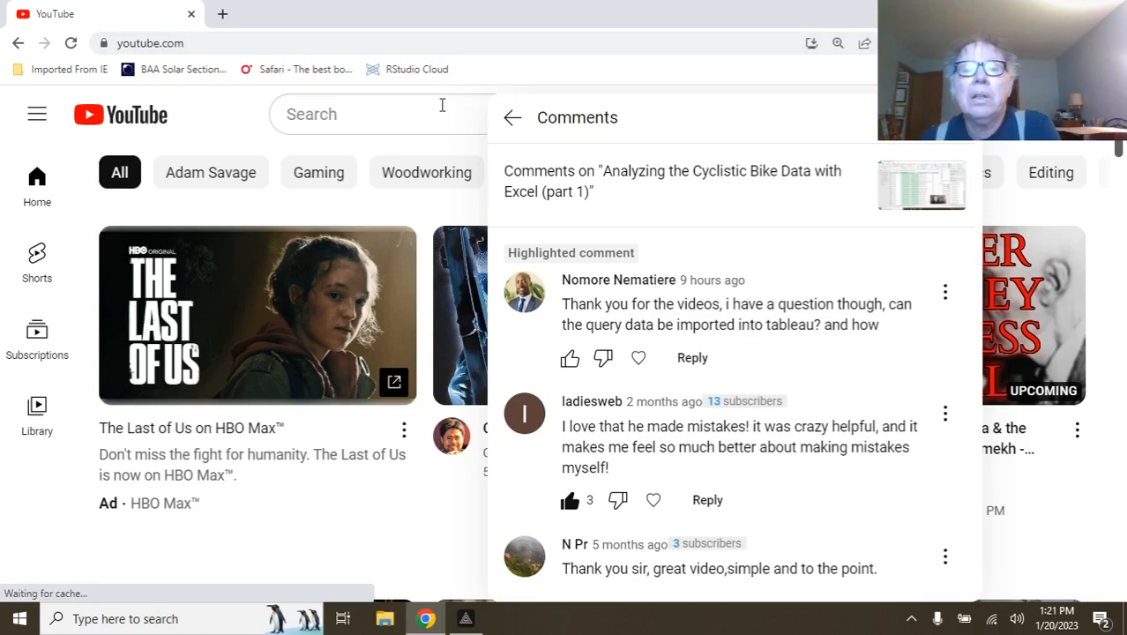
Return to the notifications, view the comment about blank cells in start_station_name and end_station_name, and close the comments.
{"action": "left_click", "coordinate": [515, 128]}
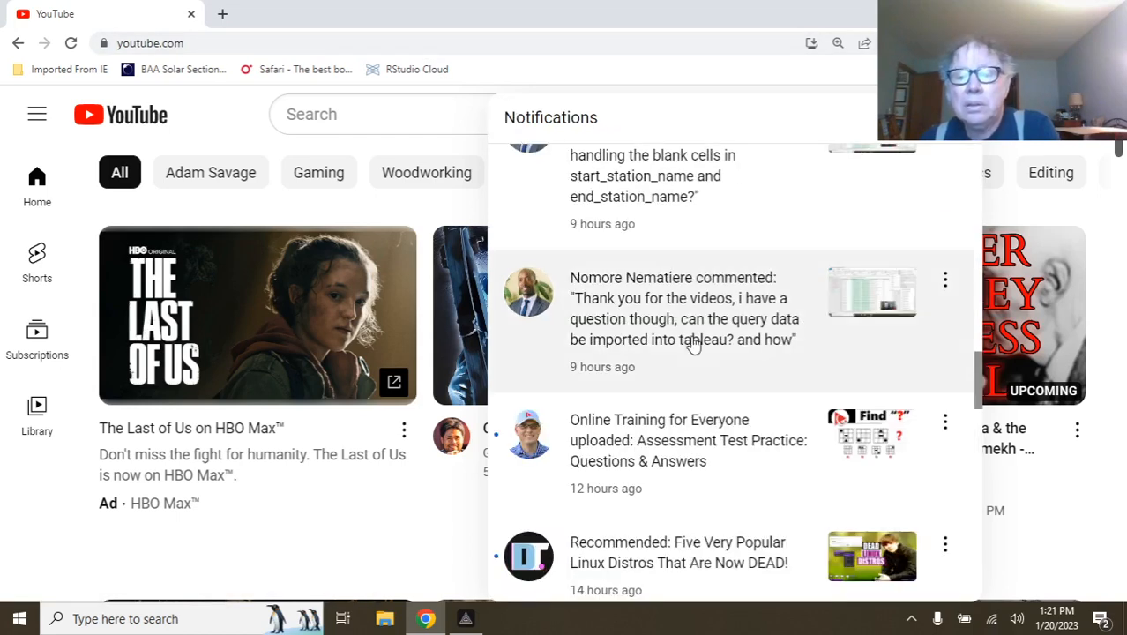
{"action": "scroll", "coordinate": [692, 347], "scroll_direction": "up", "scroll_amount": 1}
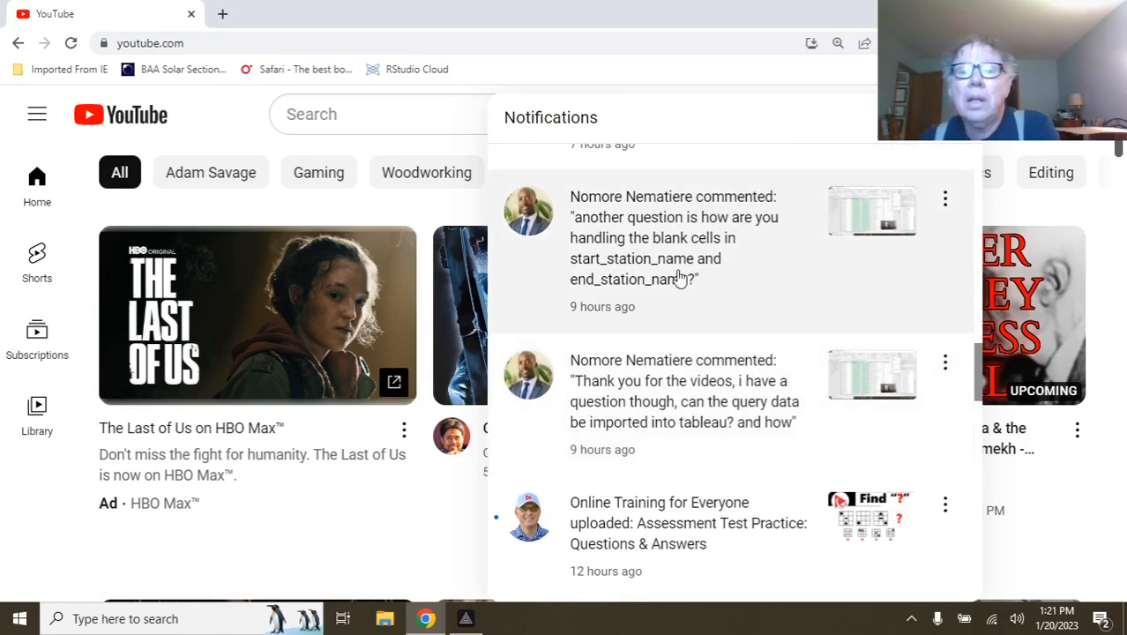
{"action": "left_click", "coordinate": [679, 276]}
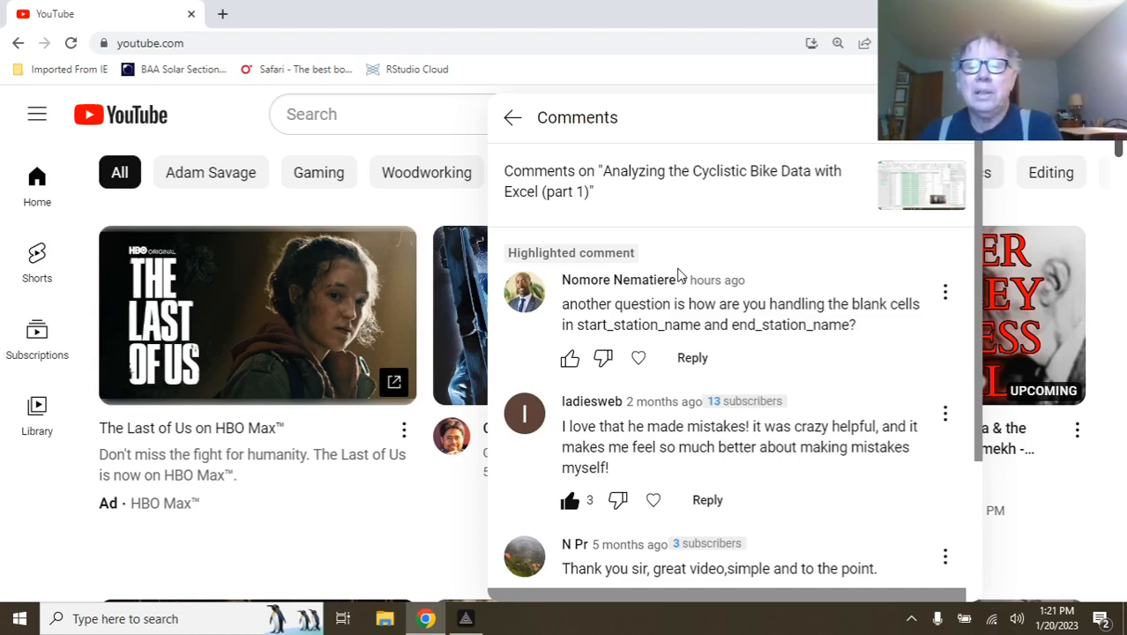
{"action": "scroll", "coordinate": [679, 356], "scroll_direction": "down", "scroll_amount": 2}
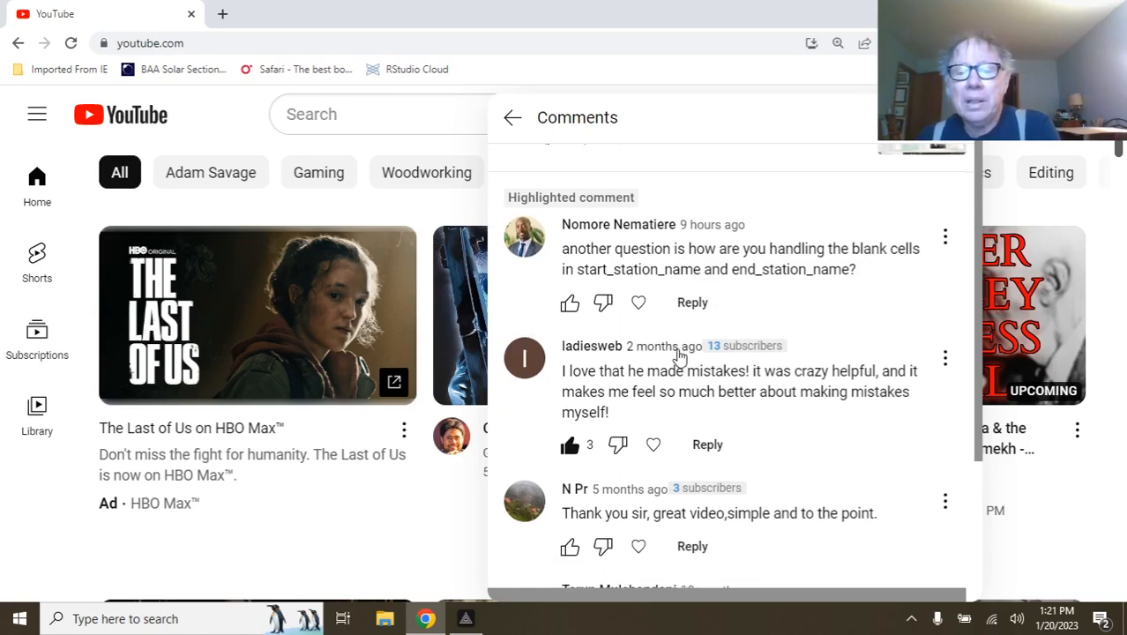
{"action": "scroll", "coordinate": [678, 356], "scroll_direction": "up", "scroll_amount": 1}
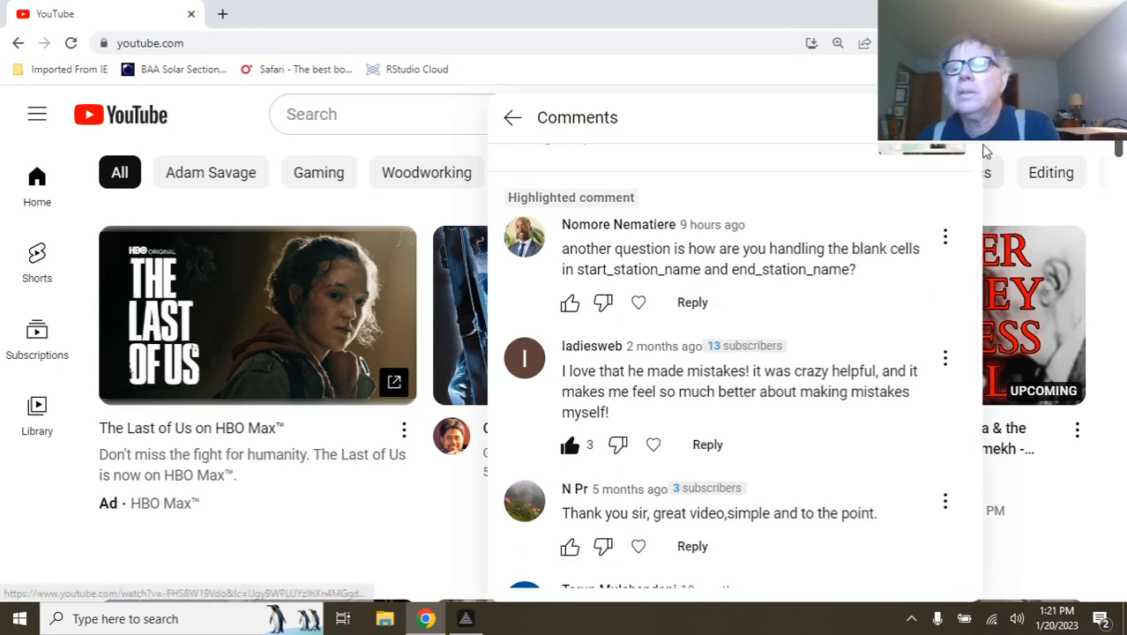
{"action": "left_click", "coordinate": [961, 168]}
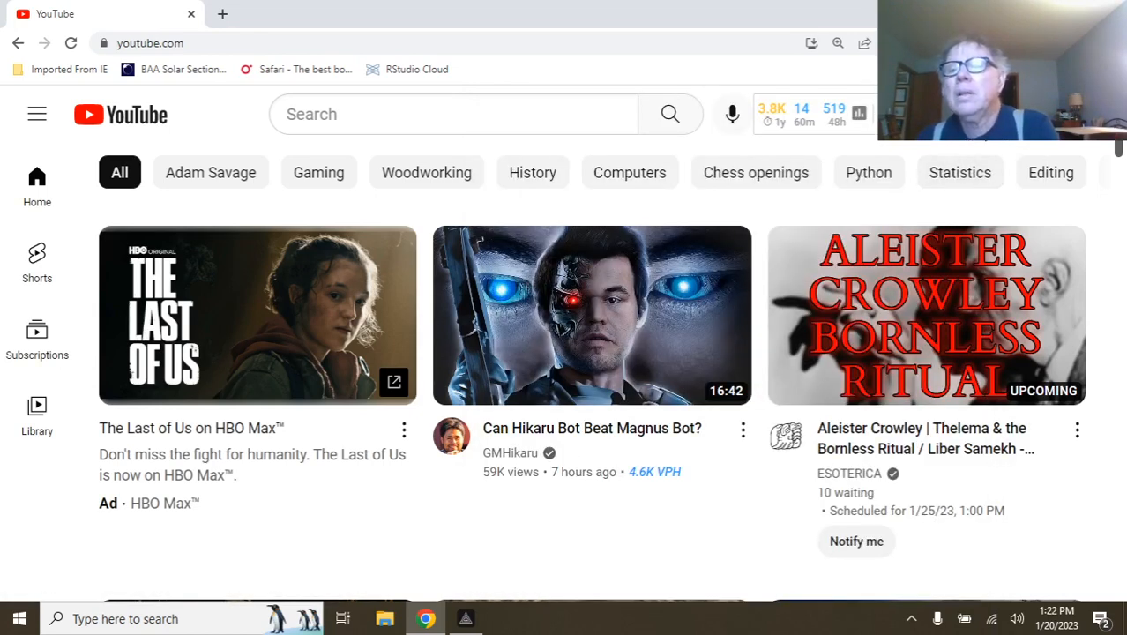
Reopen the notifications, open the comment about importing query data into Tableau, and like it.
{"action": "left_click", "coordinate": [1002, 113]}
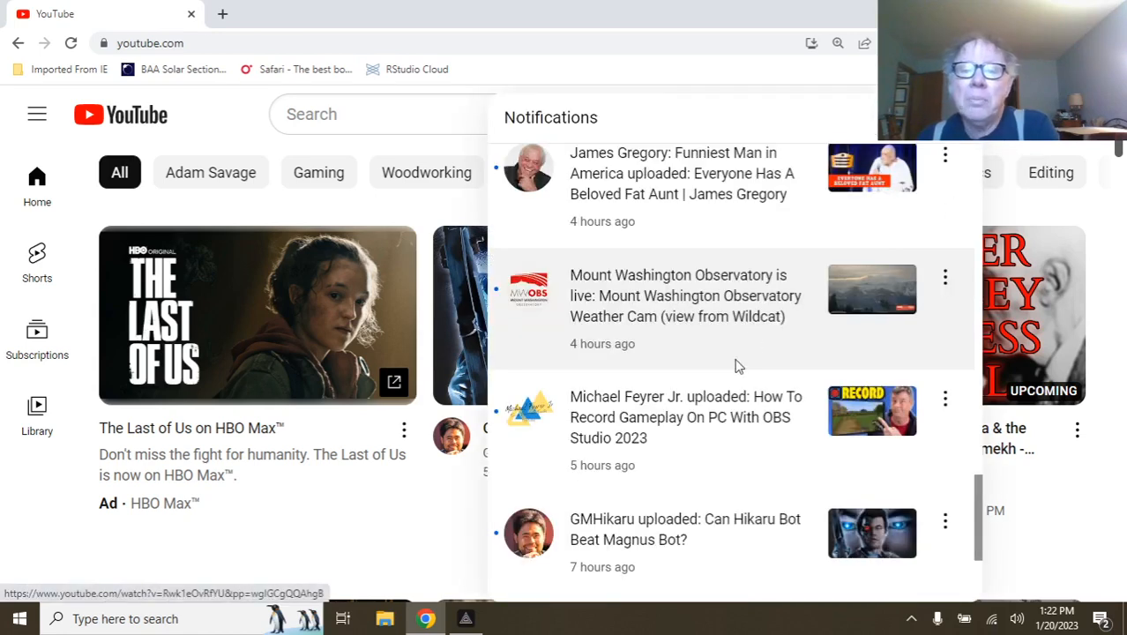
{"action": "scroll", "coordinate": [673, 395], "scroll_direction": "down", "scroll_amount": 2}
{"action": "scroll", "coordinate": [673, 395], "scroll_direction": "down", "scroll_amount": 2}
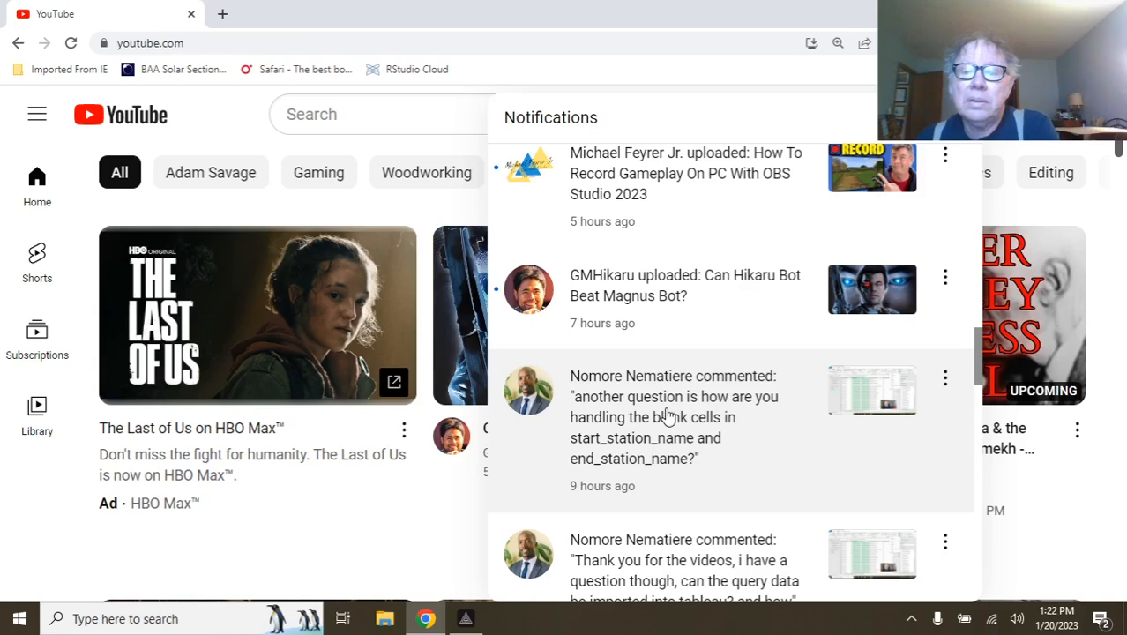
{"action": "scroll", "coordinate": [668, 416], "scroll_direction": "down", "scroll_amount": 2}
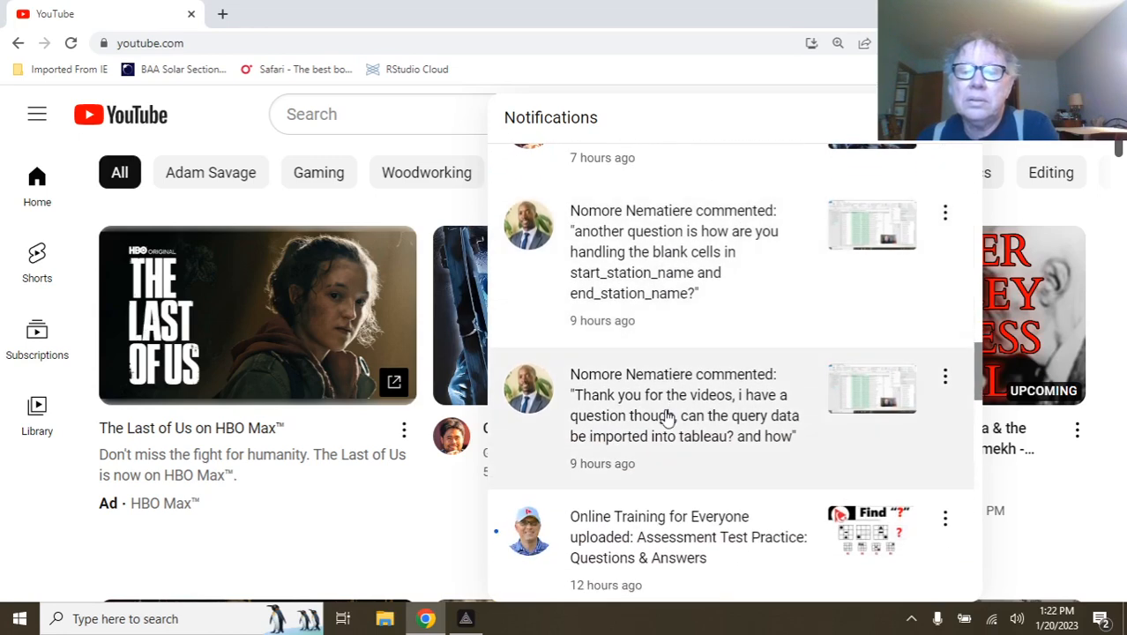
{"action": "left_click", "coordinate": [667, 416]}
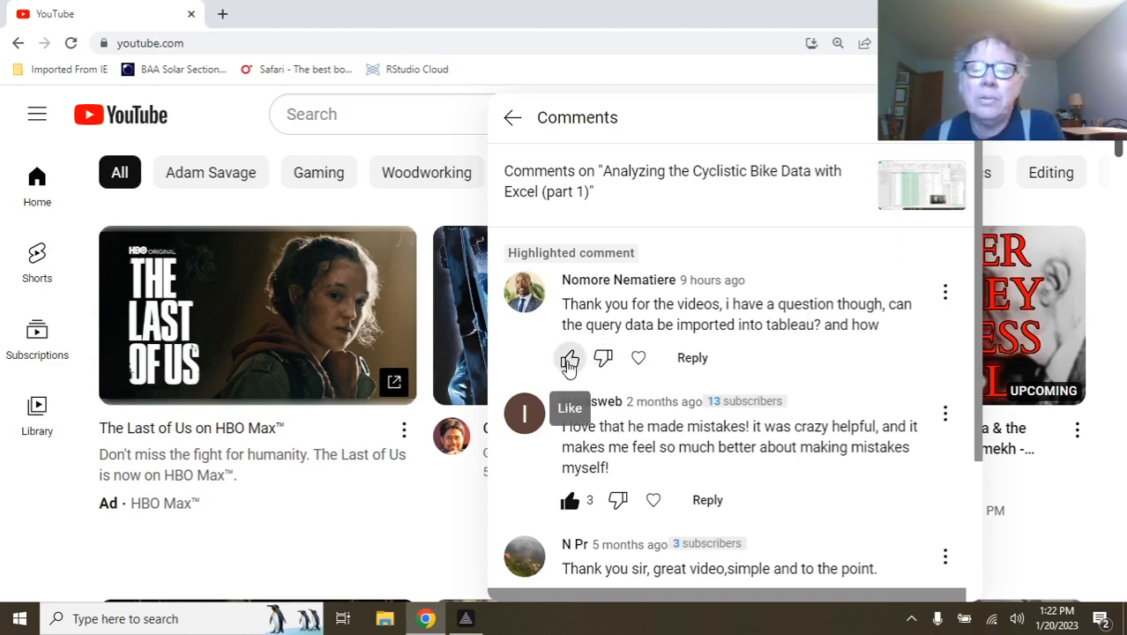
{"action": "left_click", "coordinate": [569, 359]}
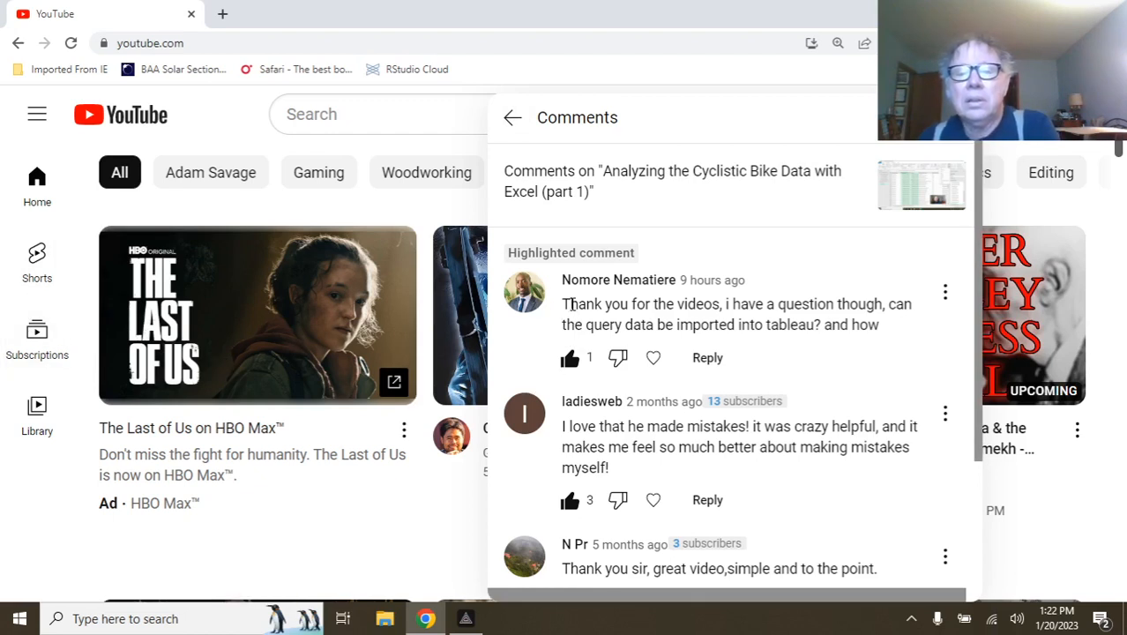
Open a blank Notepad document and copy the full text of the Tableau import comment into it.
{"action": "left_click_drag", "start_coordinate": [569, 305], "coordinate": [653, 327]}
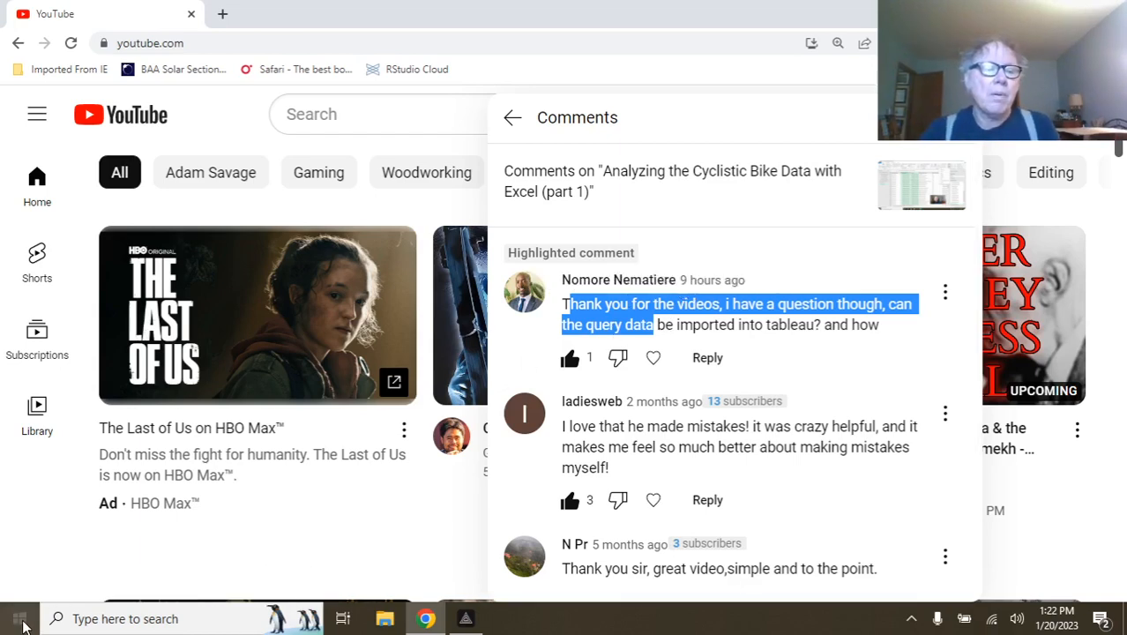
{"action": "left_click", "coordinate": [19, 618]}
{"action": "left_click", "coordinate": [296, 337]}
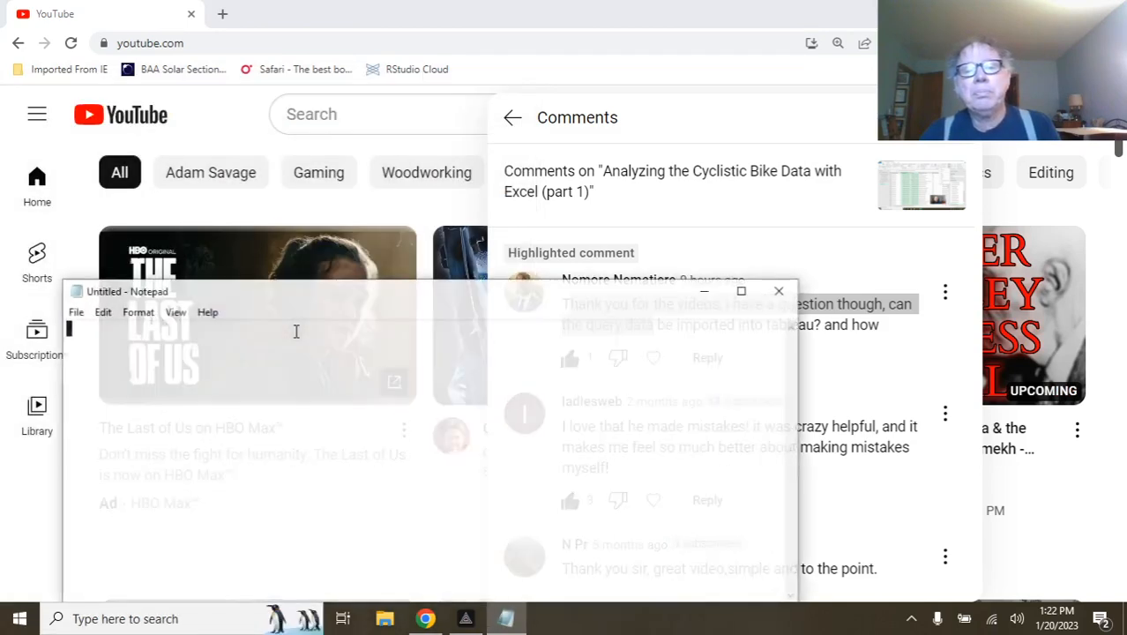
{"action": "left_click", "coordinate": [760, 357]}
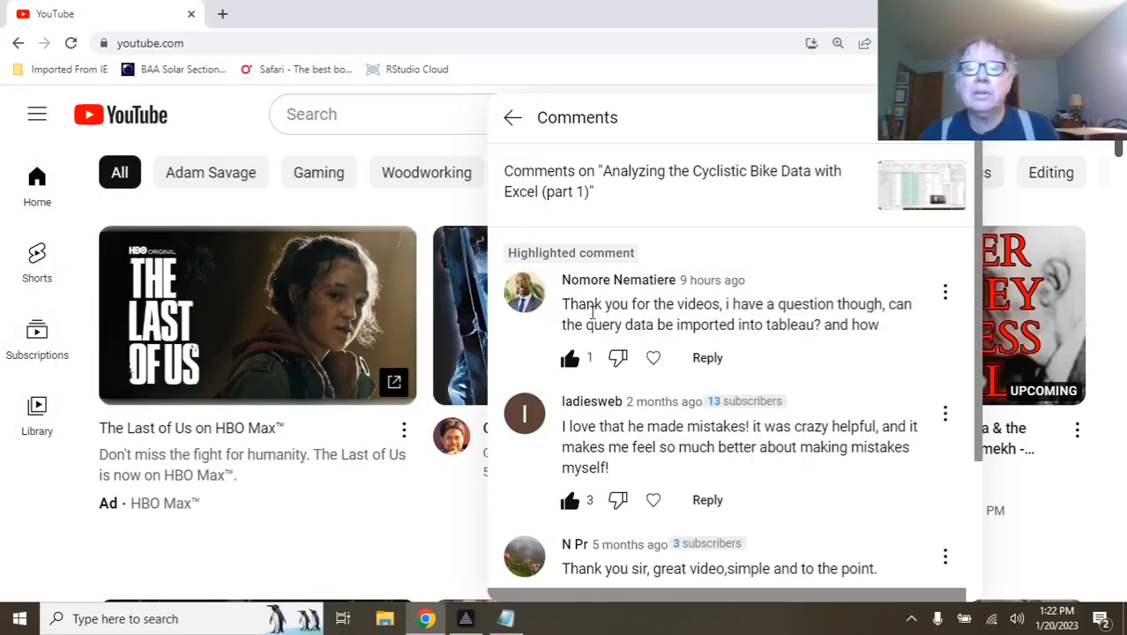
{"action": "left_click_drag", "start_coordinate": [593, 310], "coordinate": [793, 345]}
{"action": "key", "text": "ctrl+c"}
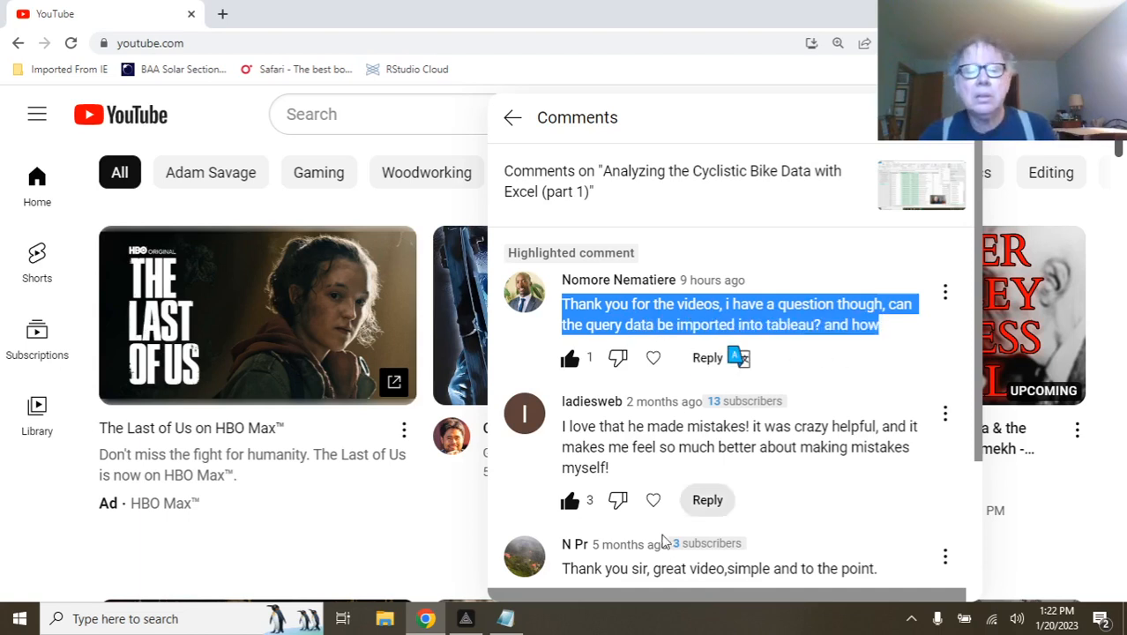
{"action": "left_click", "coordinate": [498, 624]}
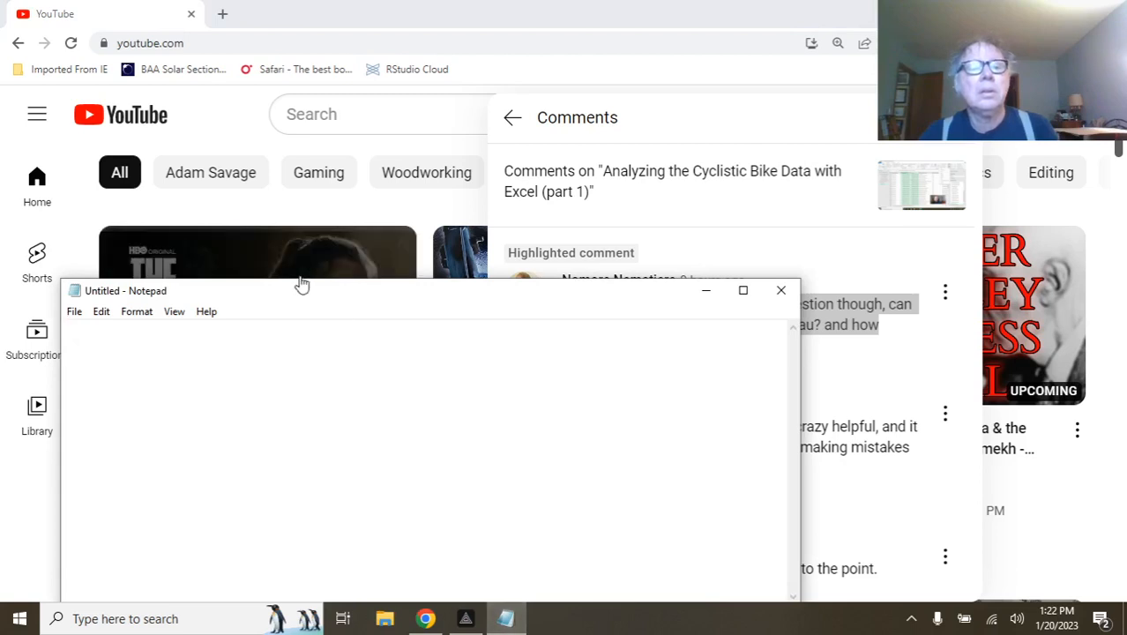
{"action": "key", "text": "ctrl+v"}
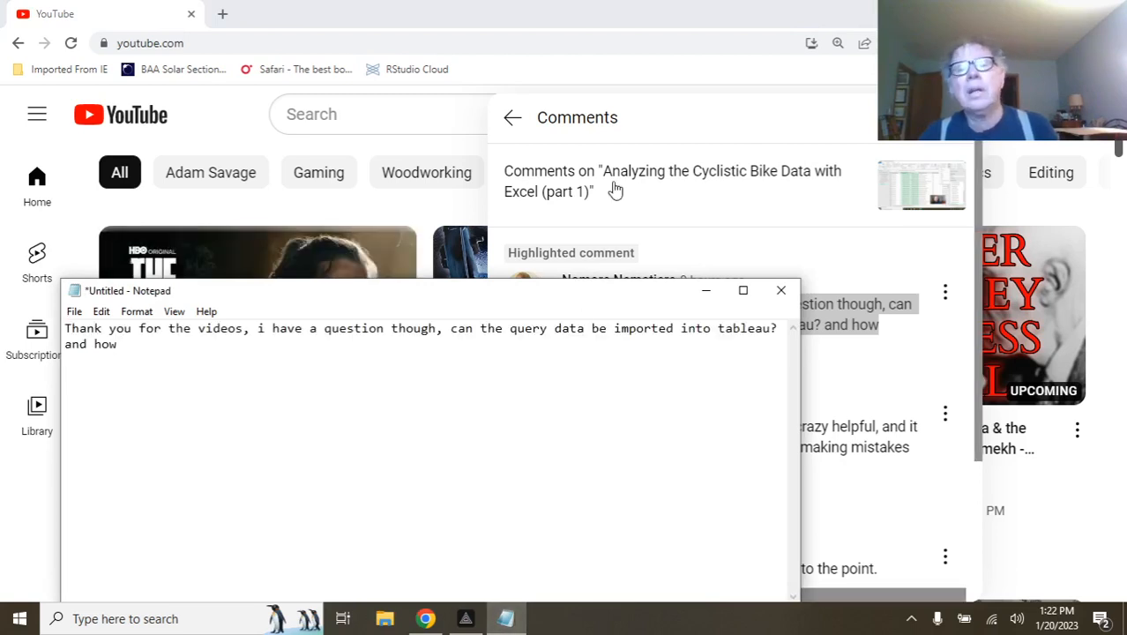
Go back to the YouTube notifications, open the comment about handling blank station name cells, and like it.
{"action": "left_click", "coordinate": [511, 130]}
{"action": "left_click", "coordinate": [511, 123]}
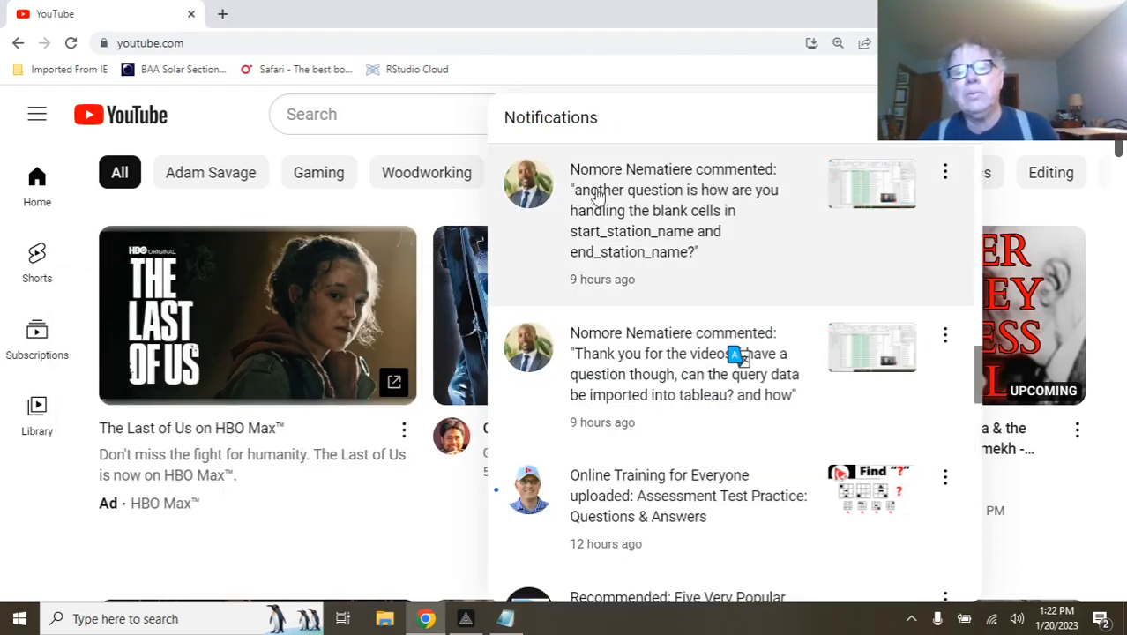
{"action": "left_click", "coordinate": [676, 276]}
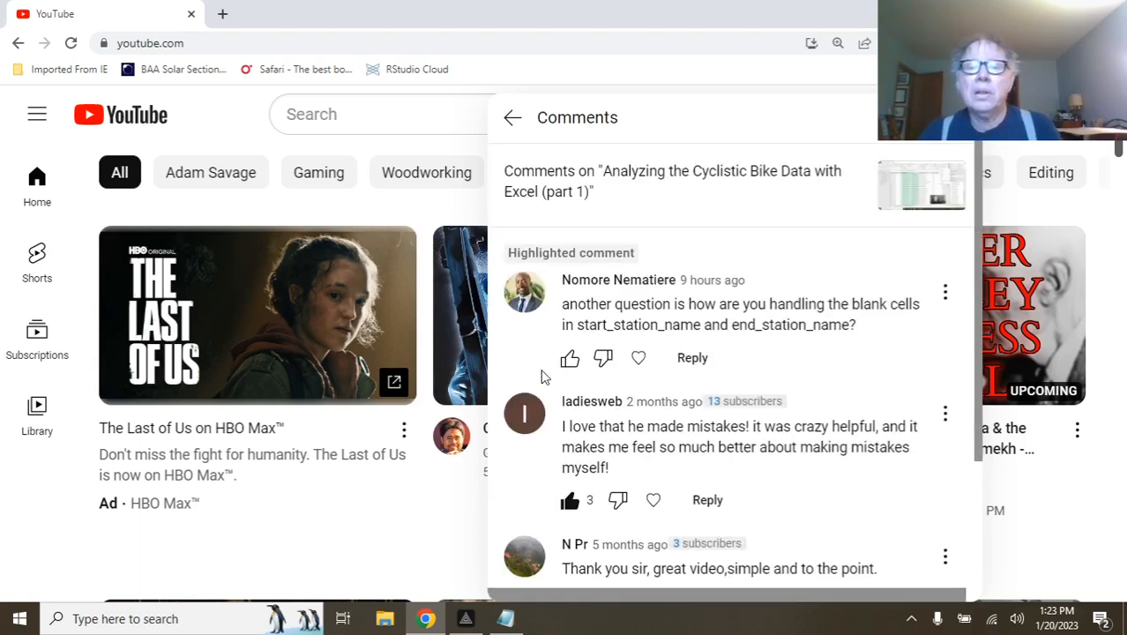
{"action": "left_click", "coordinate": [569, 359]}
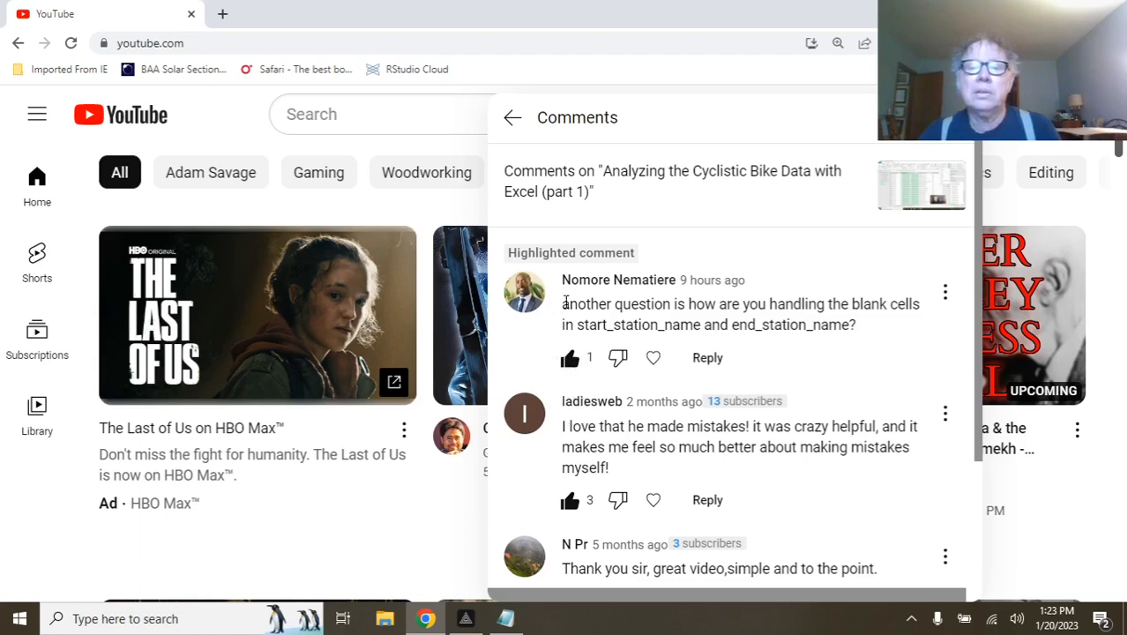
Copy the blank cells question into the Notepad document above the Tableau question, separated by an empty line.
{"action": "left_click_drag", "start_coordinate": [562, 303], "coordinate": [869, 335]}
{"action": "key", "text": "ctrl+c"}
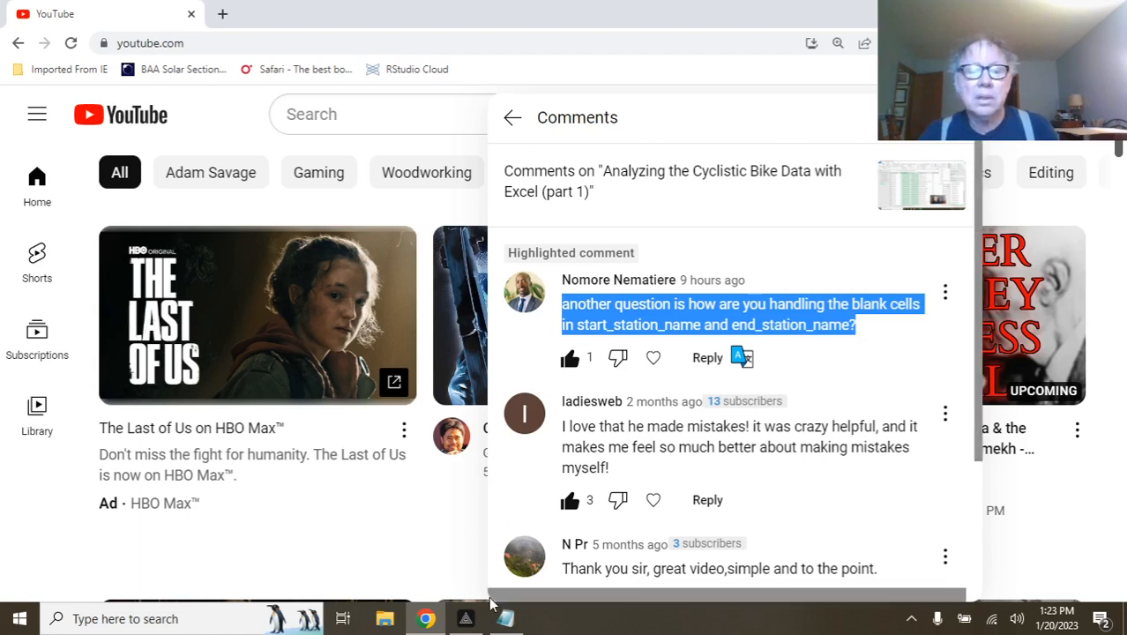
{"action": "left_click", "coordinate": [506, 619]}
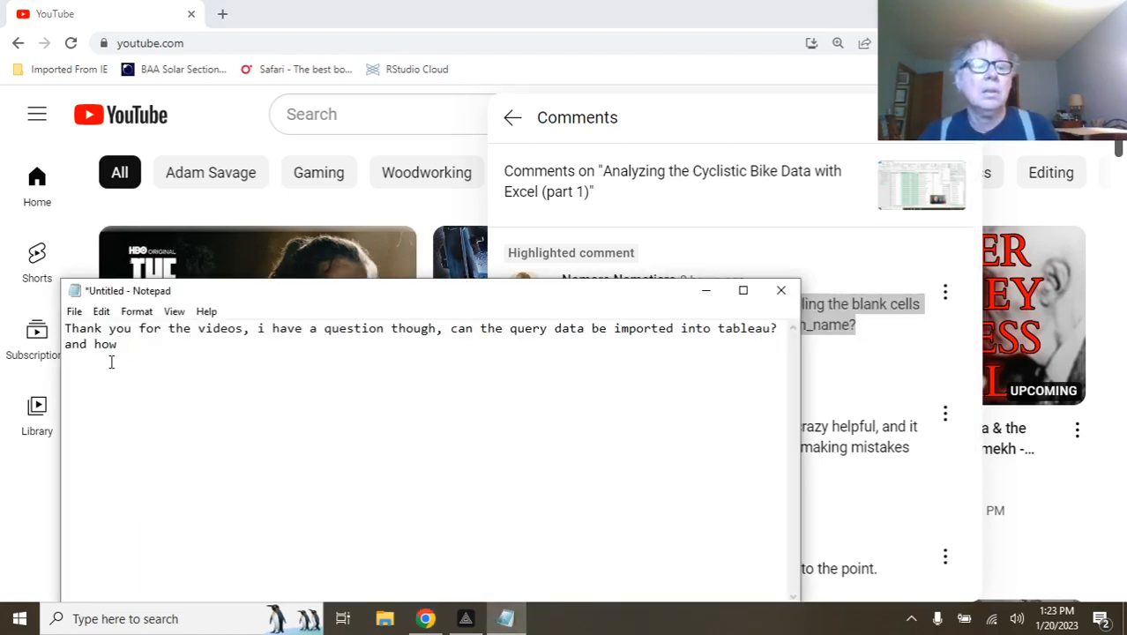
{"action": "left_click", "coordinate": [66, 329]}
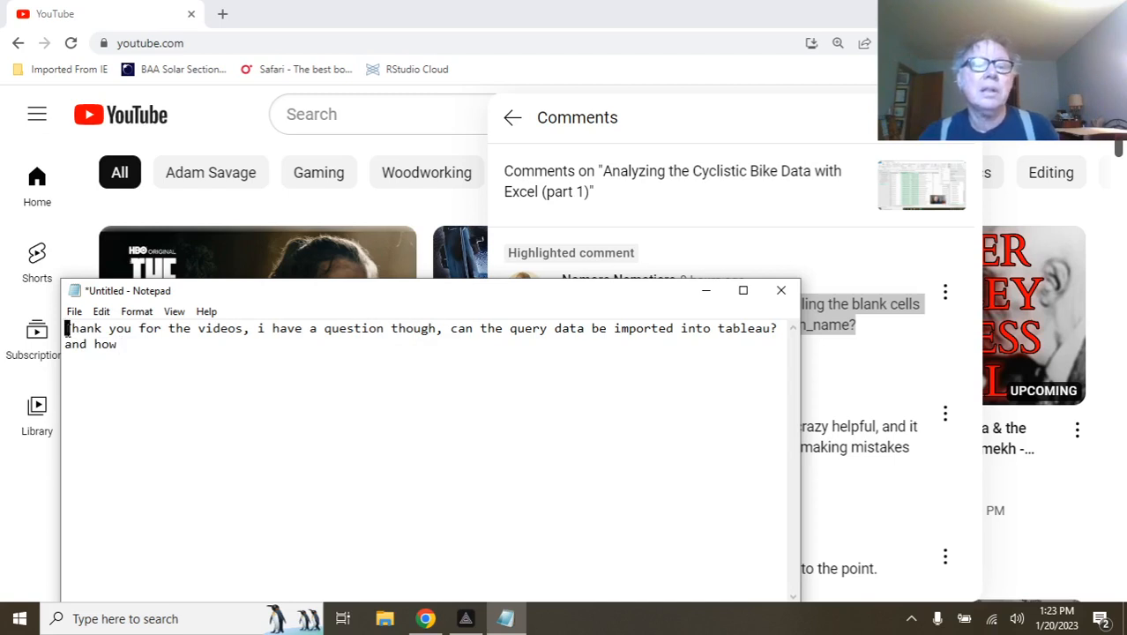
{"action": "key", "text": "Return"}
{"action": "key", "text": "Return"}
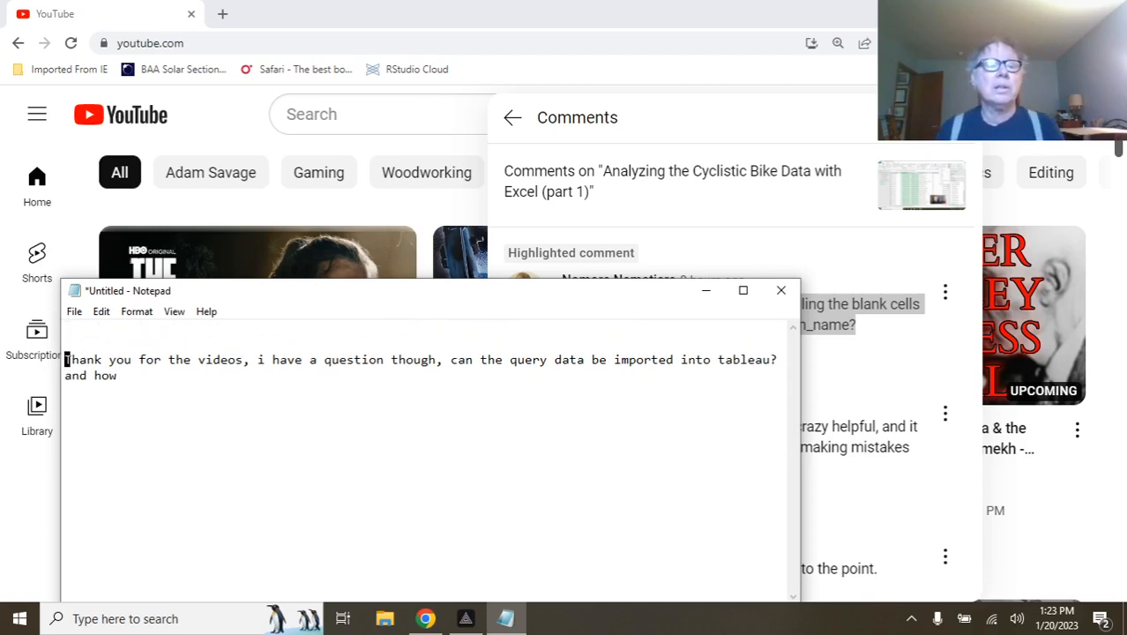
{"action": "left_click", "coordinate": [83, 335]}
{"action": "key", "text": "ctrl+v"}
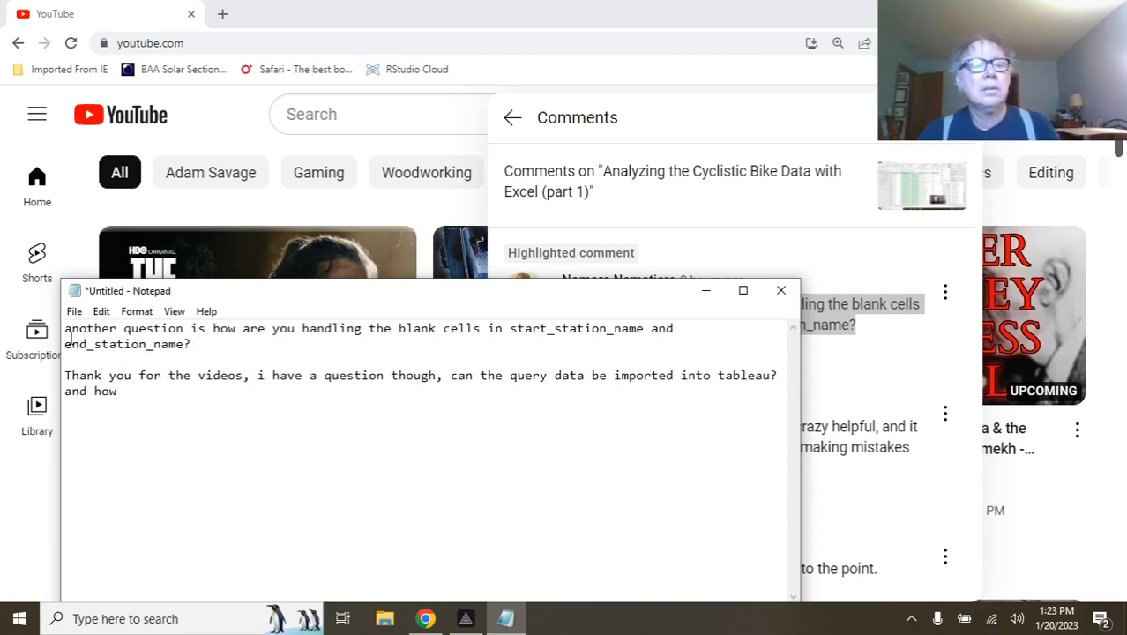
Number the two questions in the Notepad document, putting (1) before the blank cells question and (2) before the Tableau question.
{"action": "left_click", "coordinate": [67, 329]}
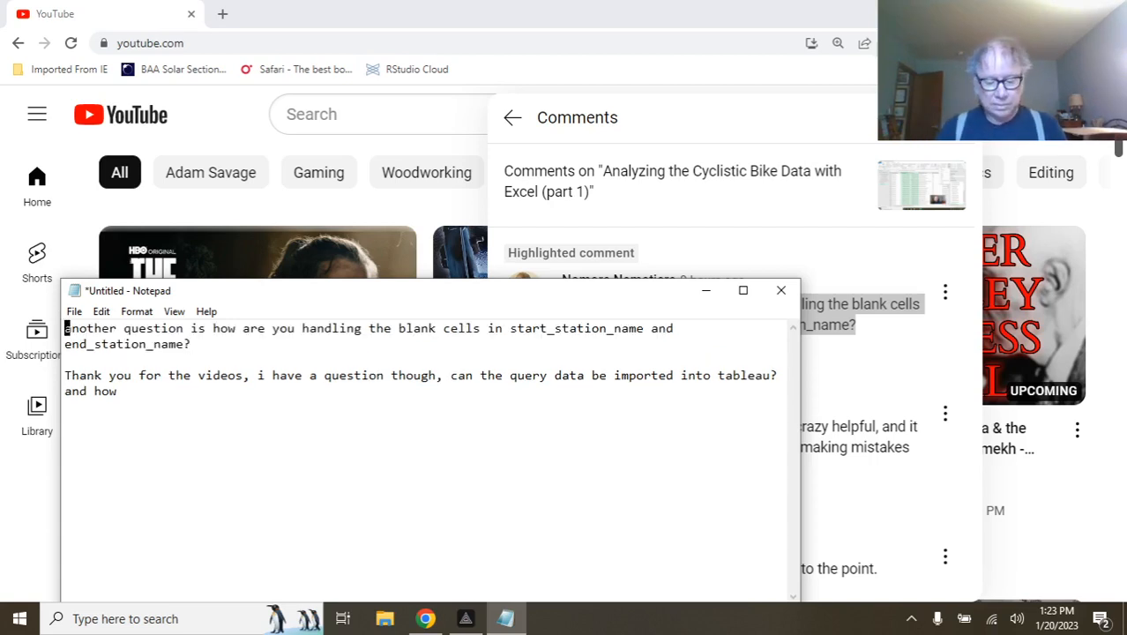
{"action": "type", "text": "(1)"}
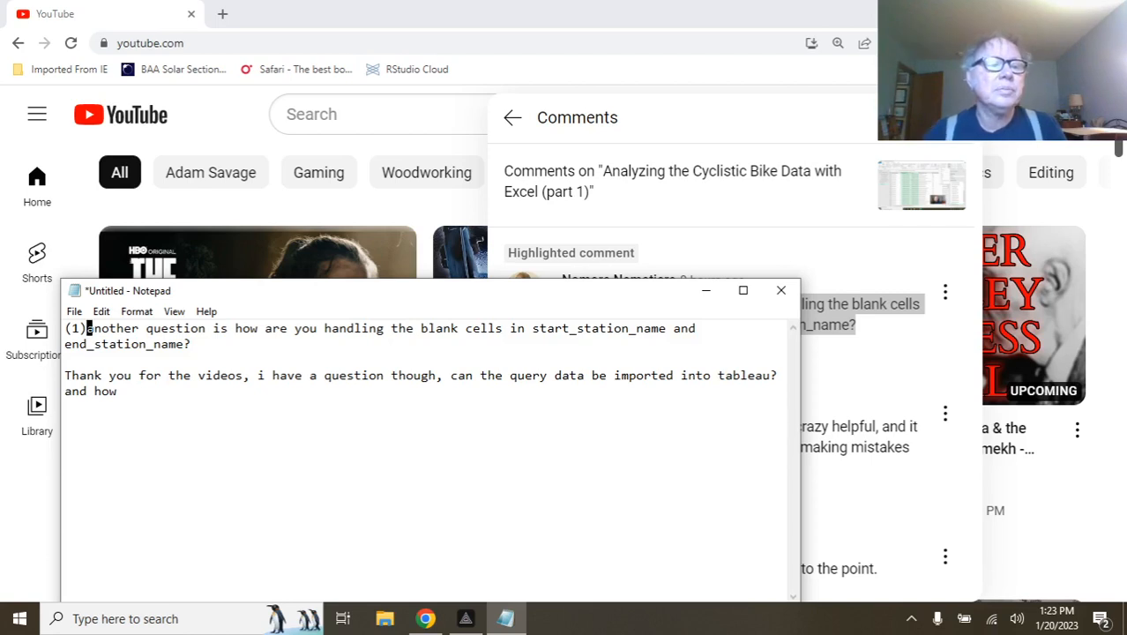
{"action": "left_click", "coordinate": [67, 375]}
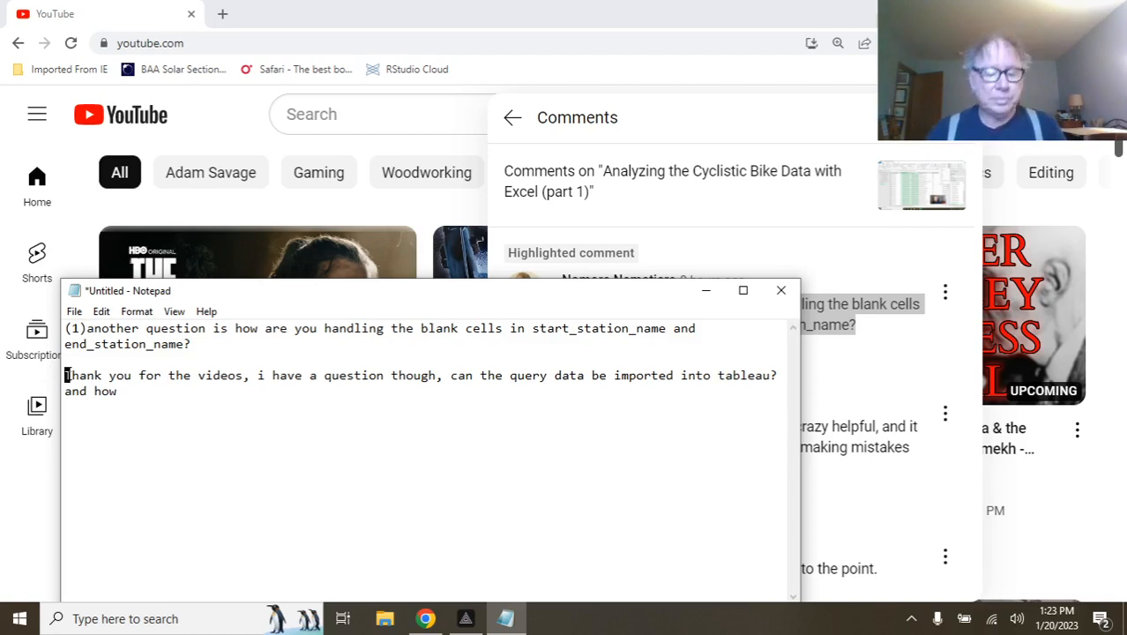
{"action": "type", "text": "("}
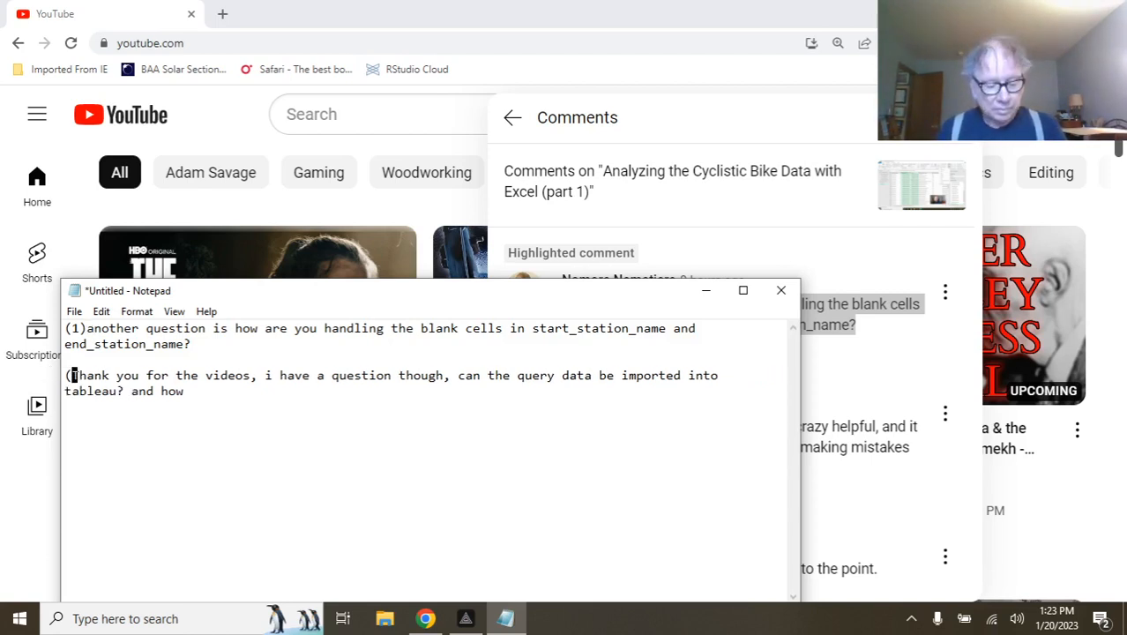
{"action": "type", "text": "2)"}
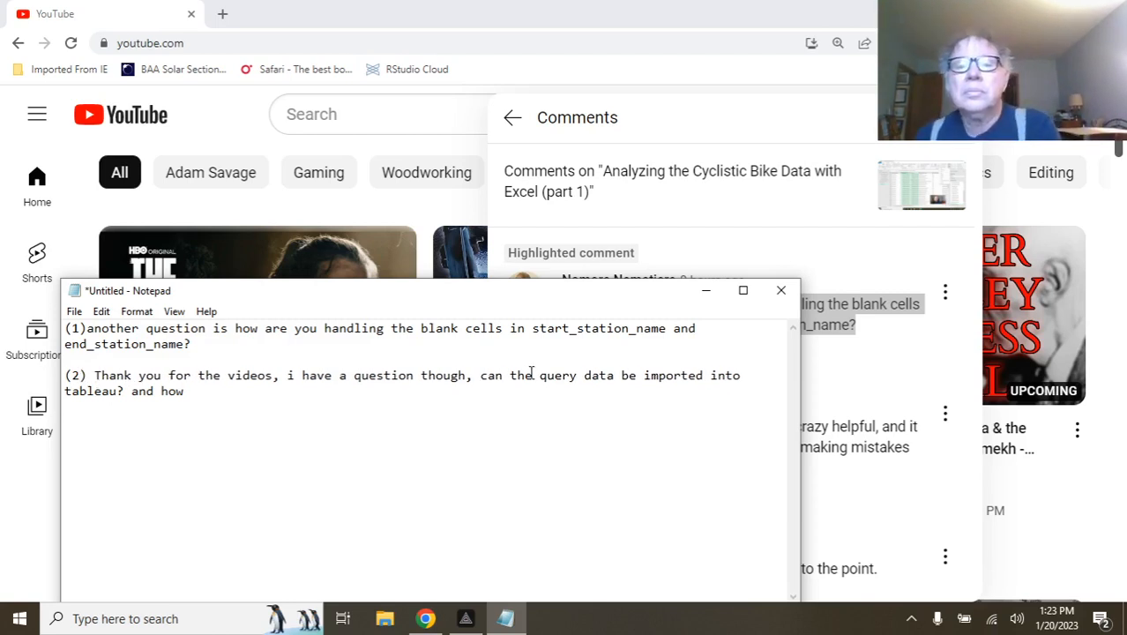
Dismiss the YouTube comments, minimize the browser, and move the Notepad window clear of most desktop shortcuts.
{"action": "left_click", "coordinate": [715, 134]}
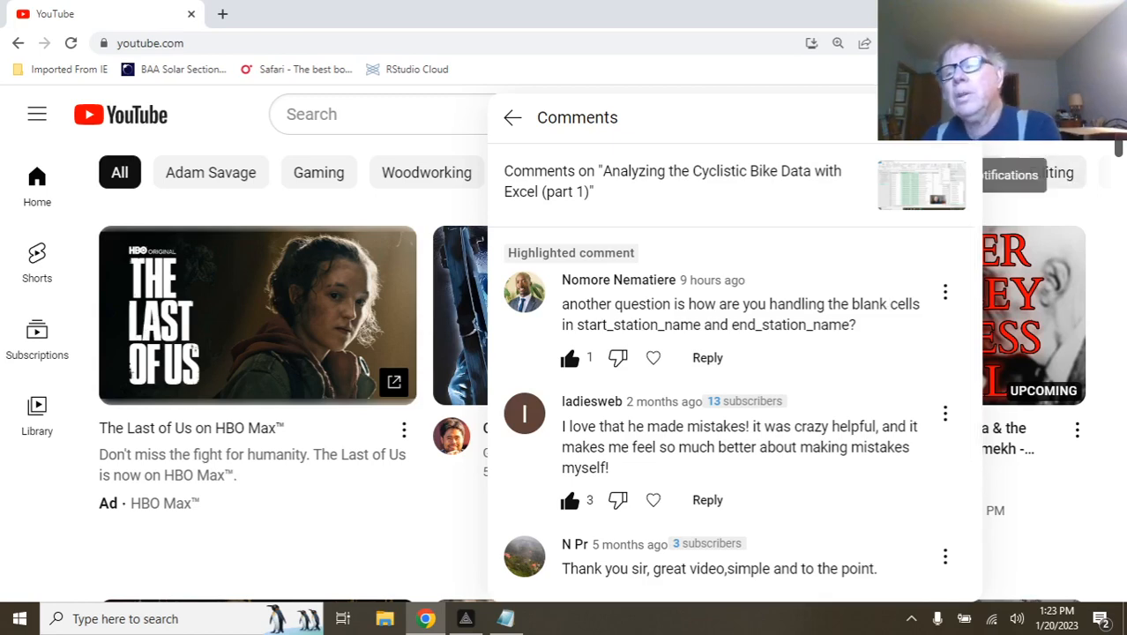
{"action": "key", "text": "Escape"}
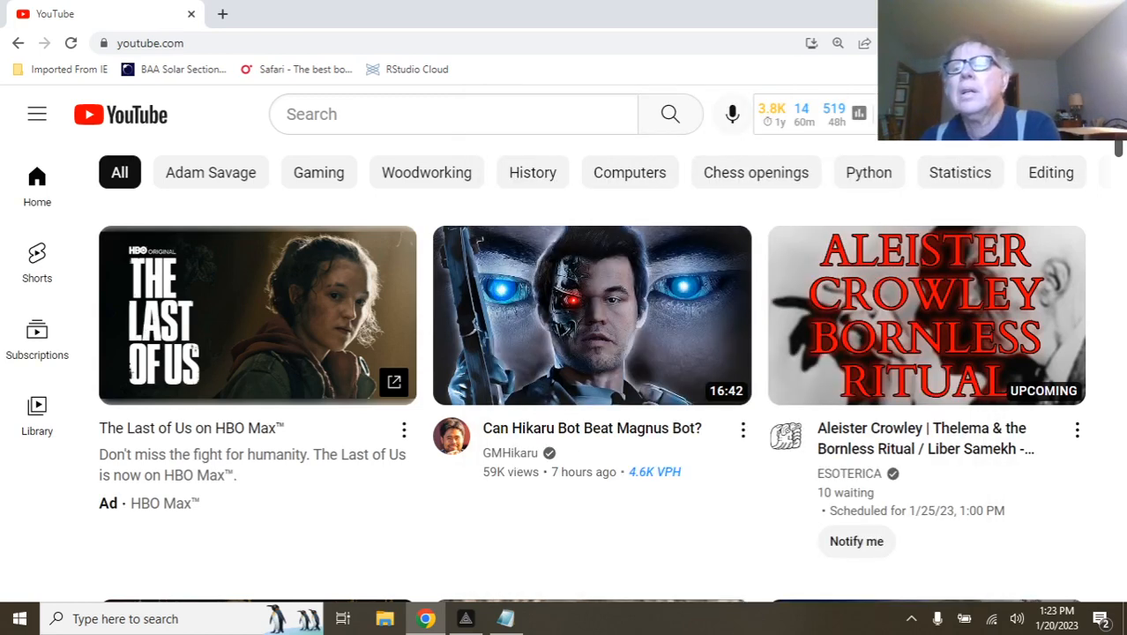
{"action": "left_click", "coordinate": [1058, 13]}
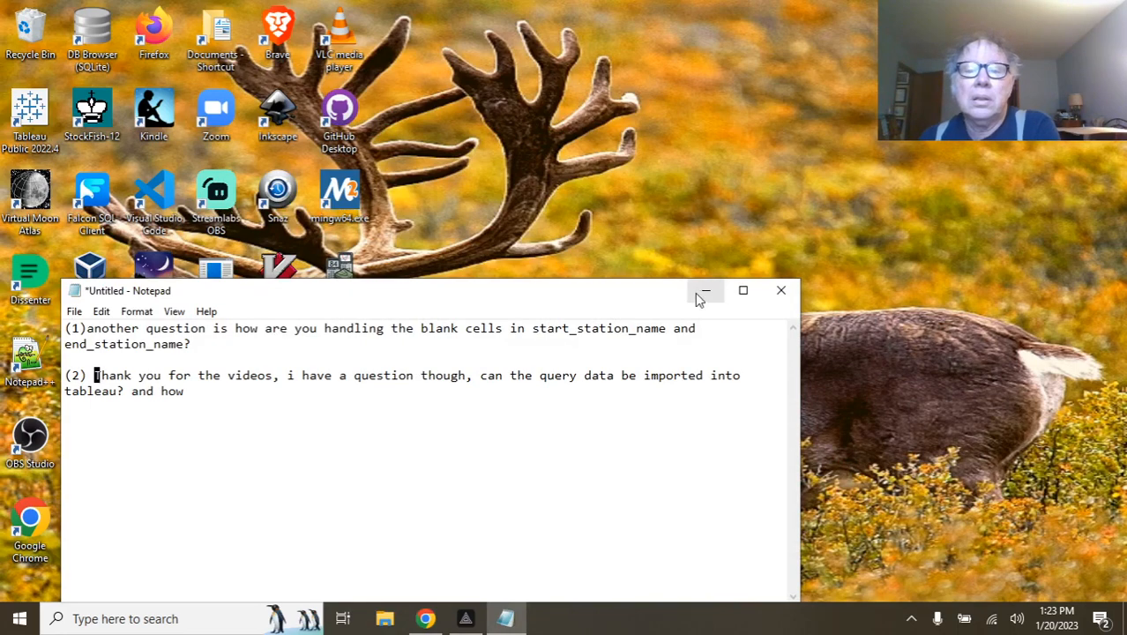
{"action": "left_click_drag", "start_coordinate": [650, 307], "coordinate": [921, 118]}
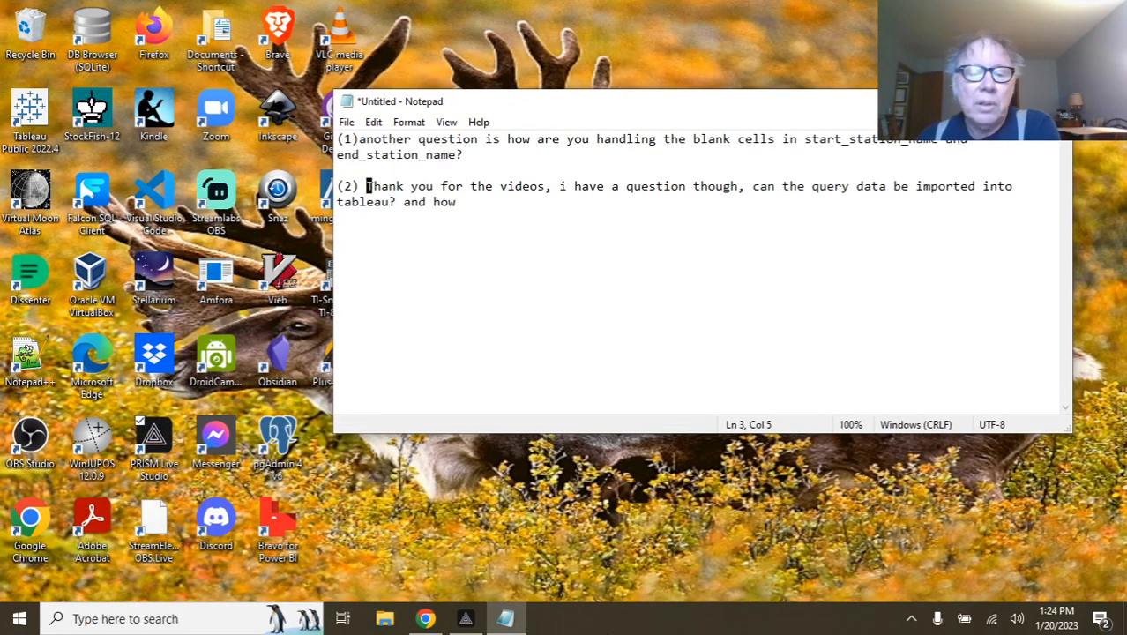
Delete Book1.xlsx from the Cyclistic-Bike-Share folder in File Explorer and close the folder window.
{"action": "left_click", "coordinate": [382, 621]}
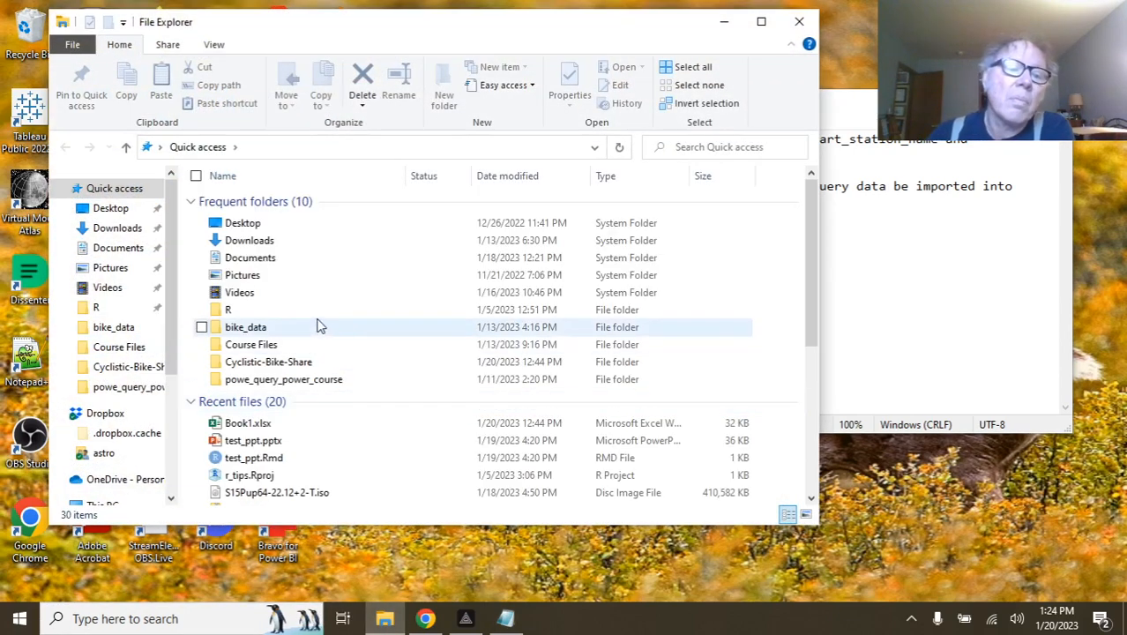
{"action": "double_click", "coordinate": [313, 363]}
{"action": "scroll", "coordinate": [326, 373], "scroll_direction": "down", "scroll_amount": 1}
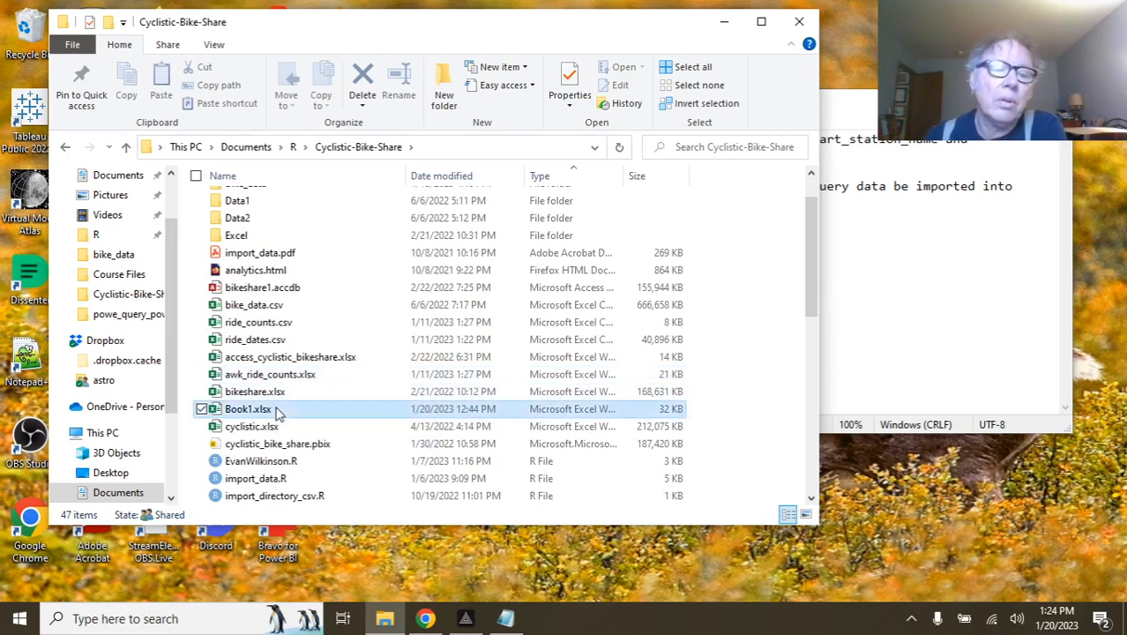
{"action": "left_click", "coordinate": [276, 411]}
{"action": "key", "text": "Delete"}
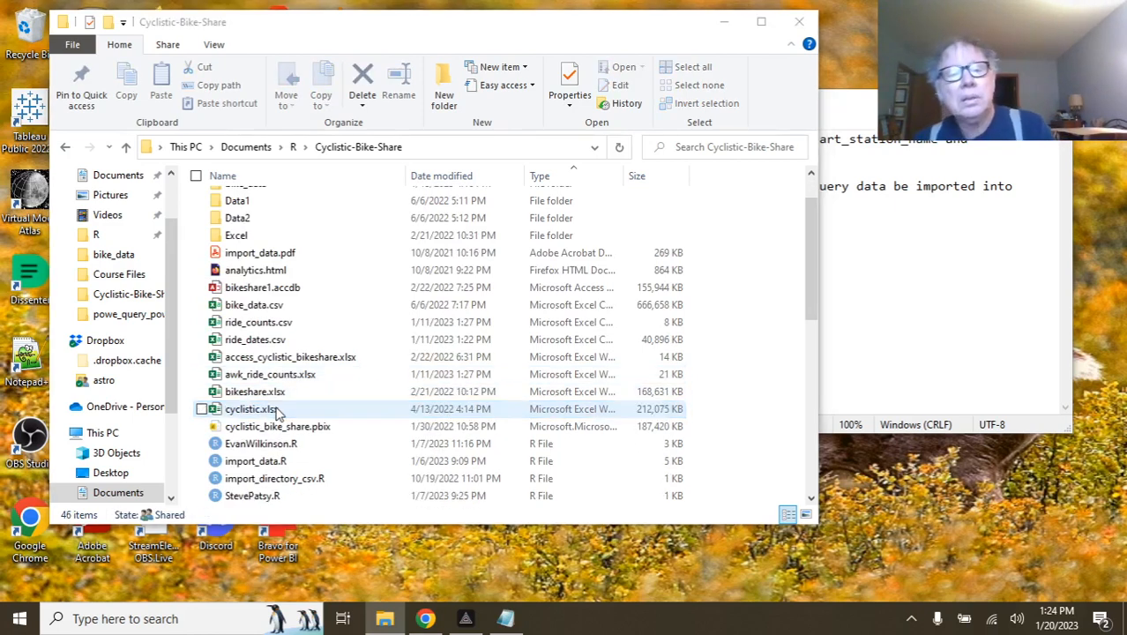
{"action": "left_click", "coordinate": [795, 24]}
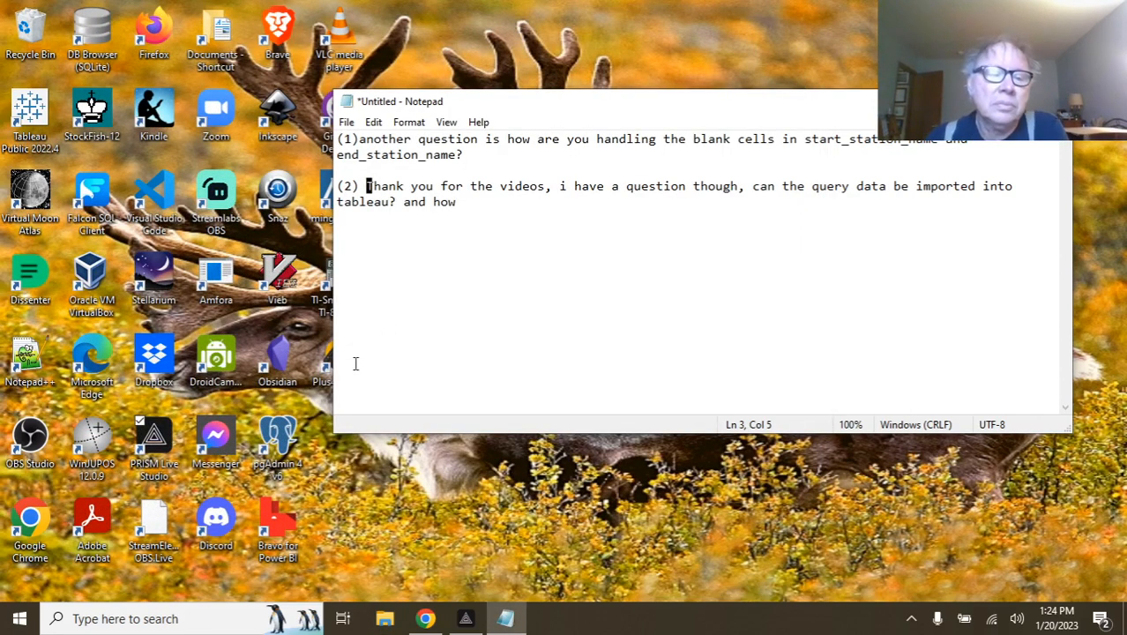
Launch Excel from the recent apps and create a blank workbook.
{"action": "left_click", "coordinate": [19, 622]}
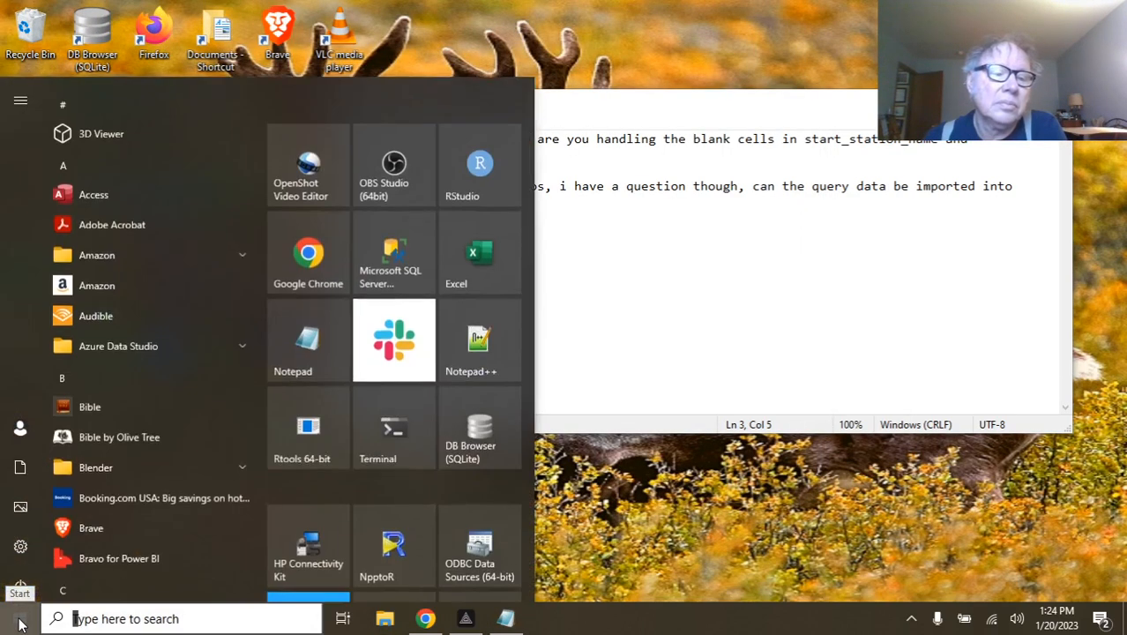
{"action": "left_click", "coordinate": [121, 623]}
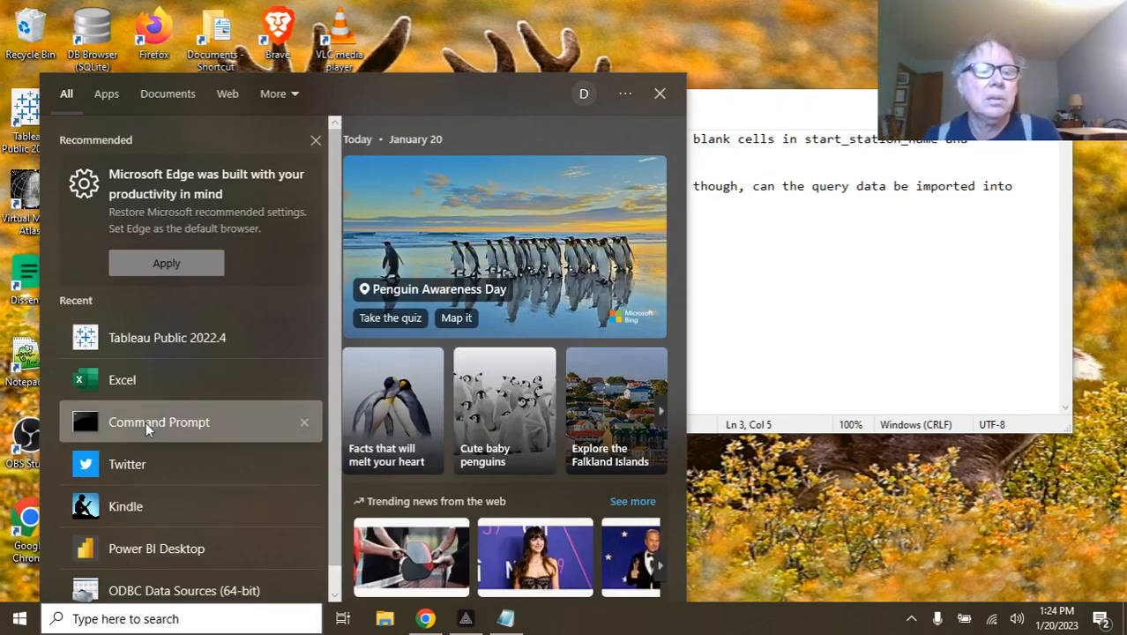
{"action": "left_click", "coordinate": [159, 385]}
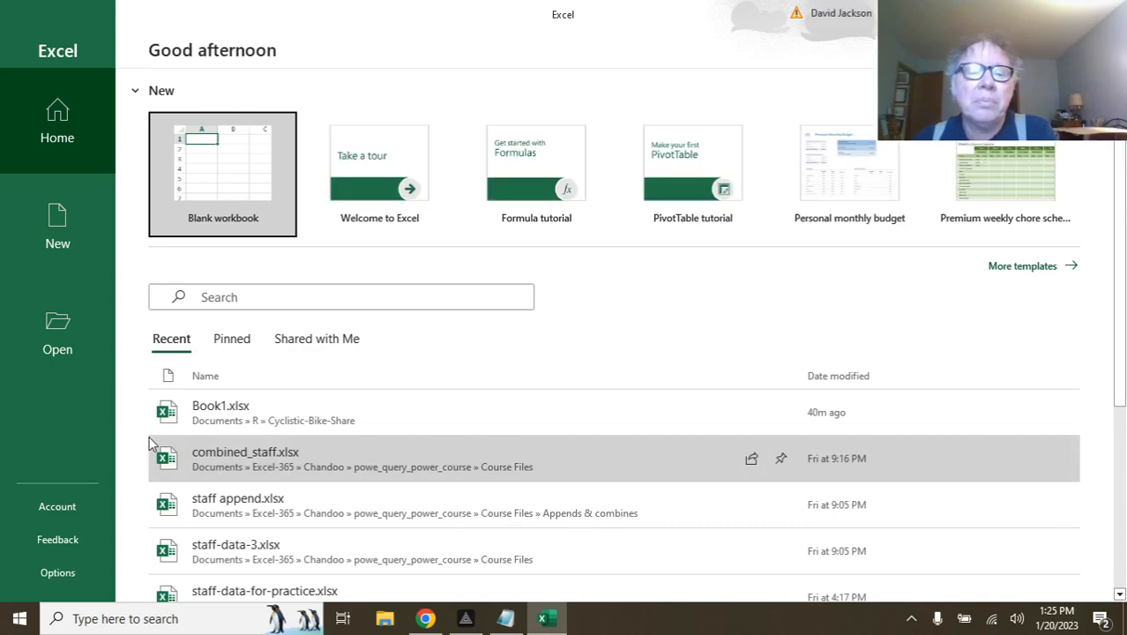
{"action": "left_click", "coordinate": [248, 141]}
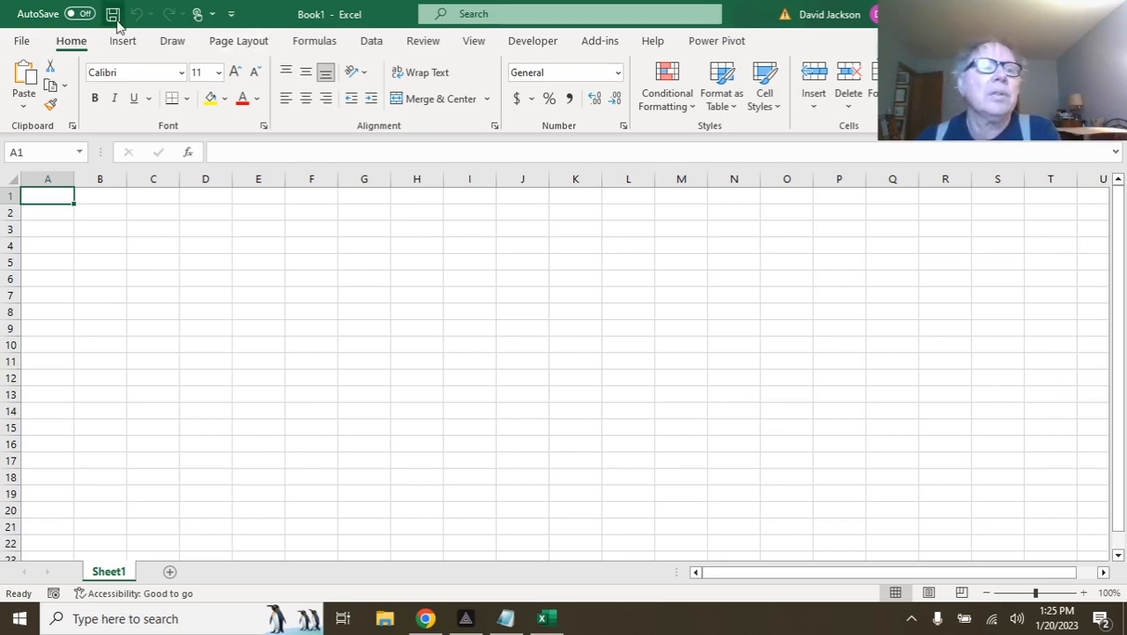
Open the Excel Options and look through the General settings, from user interface to start up options.
{"action": "left_click", "coordinate": [30, 41]}
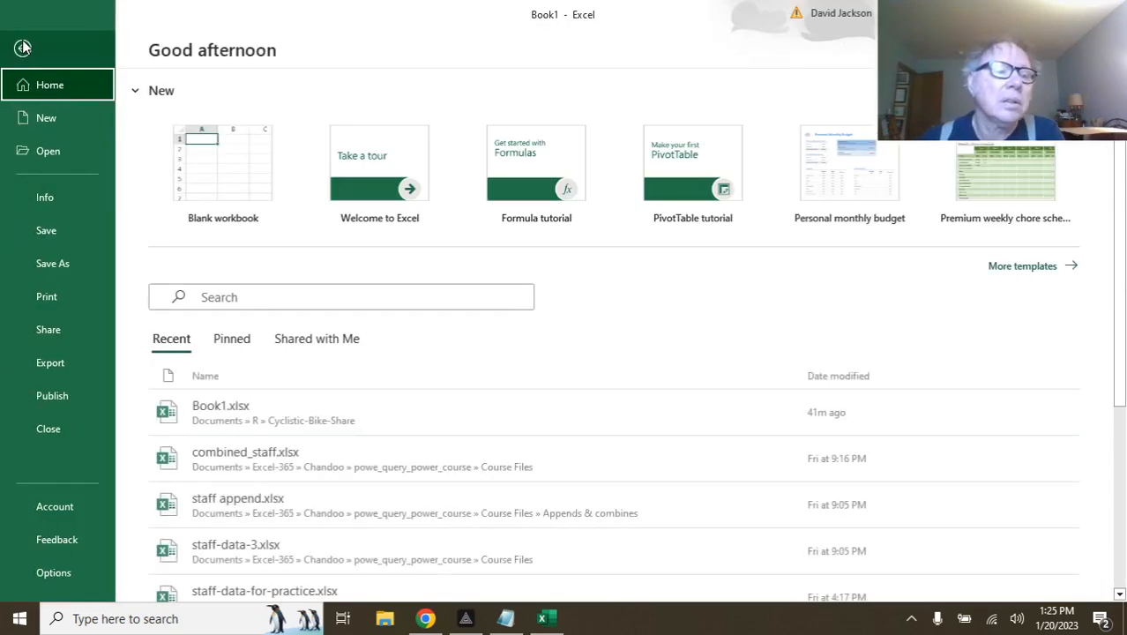
{"action": "left_click", "coordinate": [93, 564]}
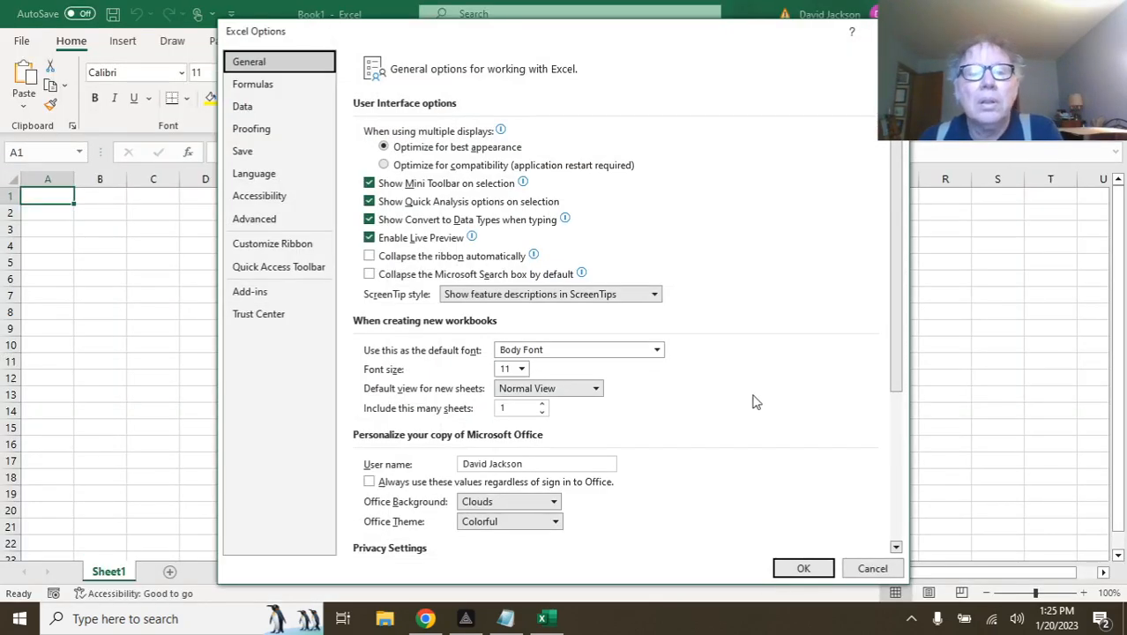
{"action": "scroll", "coordinate": [754, 403], "scroll_direction": "down", "scroll_amount": 5}
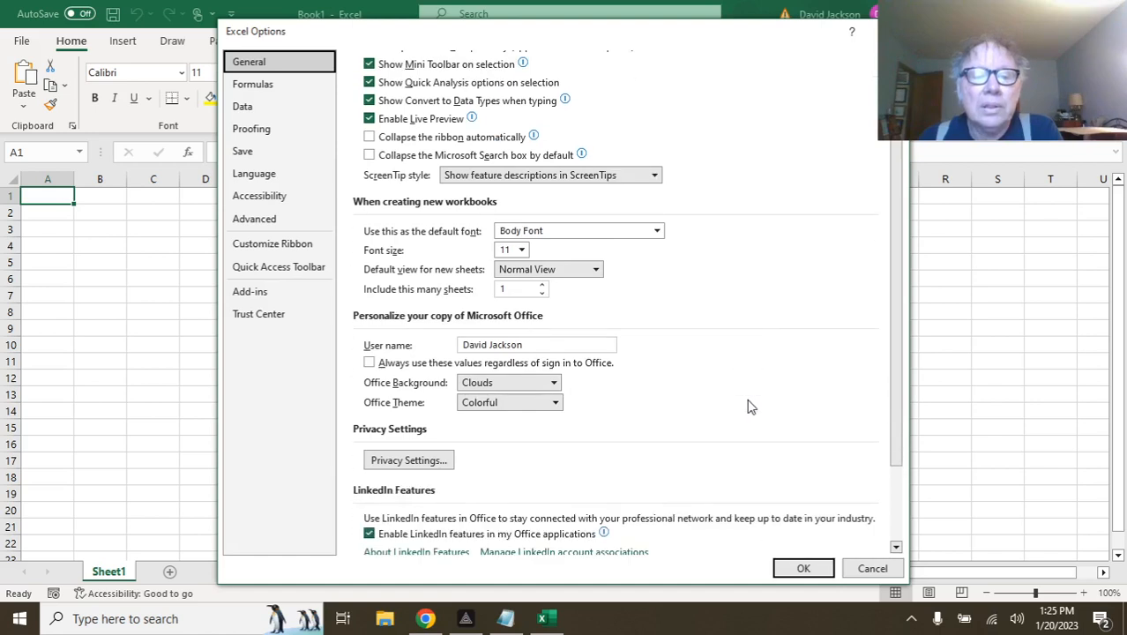
{"action": "scroll", "coordinate": [750, 407], "scroll_direction": "down", "scroll_amount": 1}
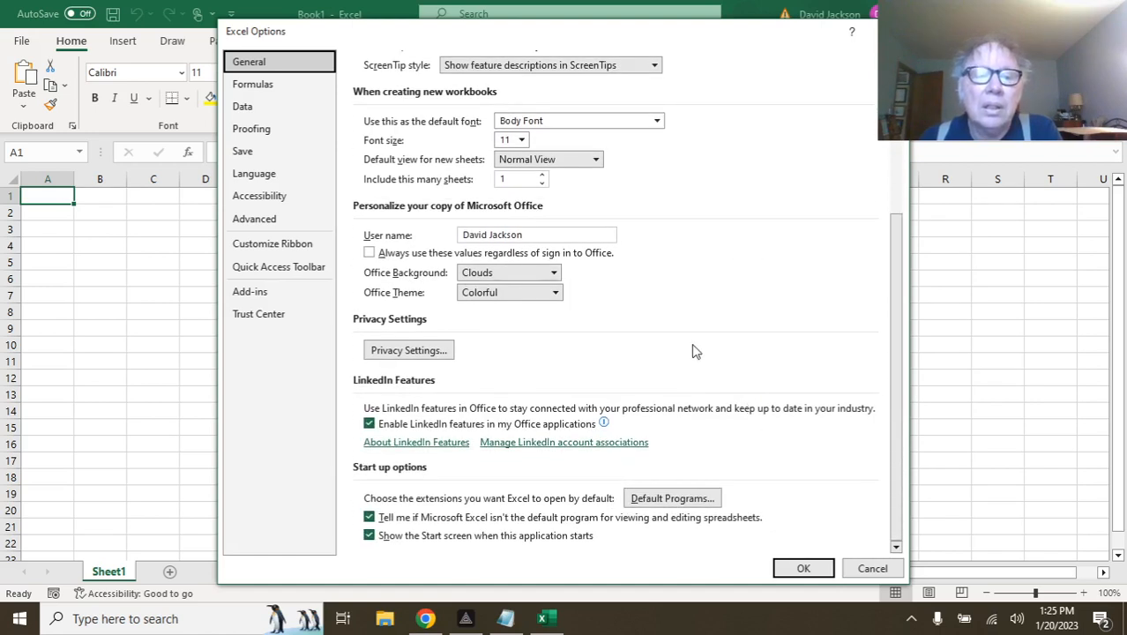
{"action": "scroll", "coordinate": [604, 319], "scroll_direction": "up", "scroll_amount": 1}
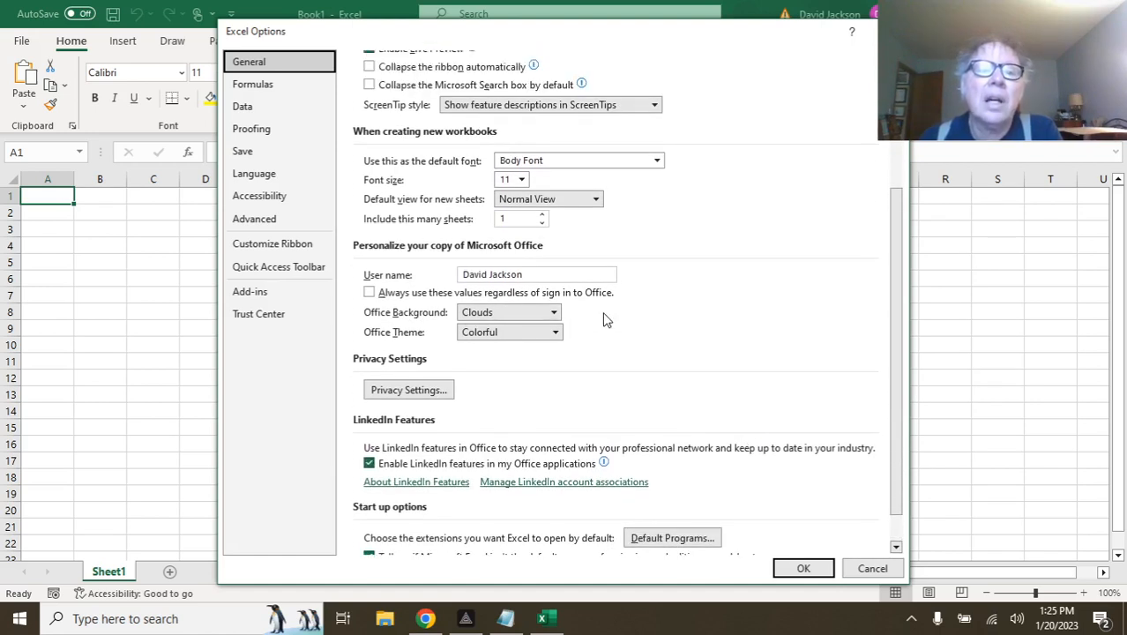
{"action": "scroll", "coordinate": [605, 315], "scroll_direction": "up", "scroll_amount": 2}
{"action": "scroll", "coordinate": [604, 313], "scroll_direction": "up", "scroll_amount": 3}
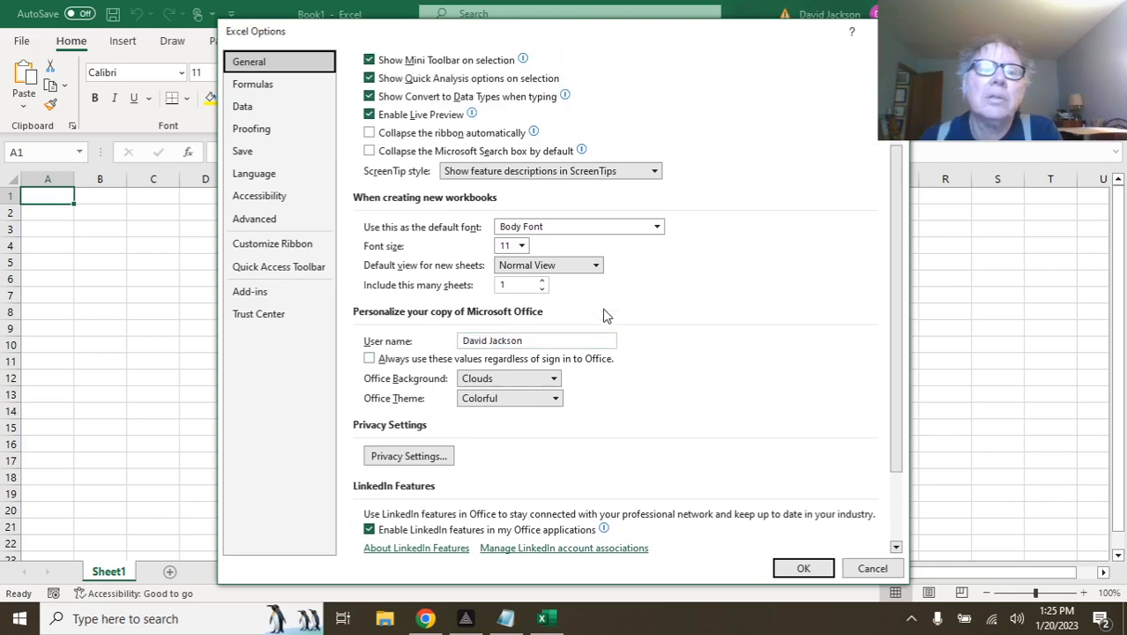
{"action": "scroll", "coordinate": [605, 315], "scroll_direction": "up", "scroll_amount": 2}
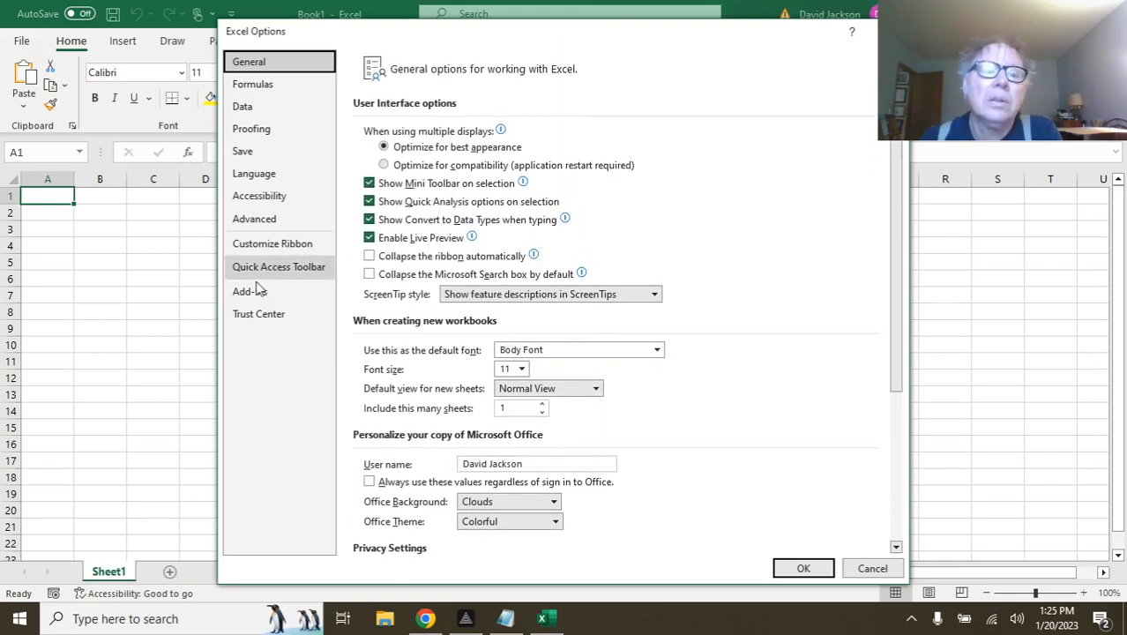
Review the Trust Center, Add-ins, Quick Access Toolbar and Customize Ribbon pages of the Excel Options.
{"action": "left_click", "coordinate": [262, 321]}
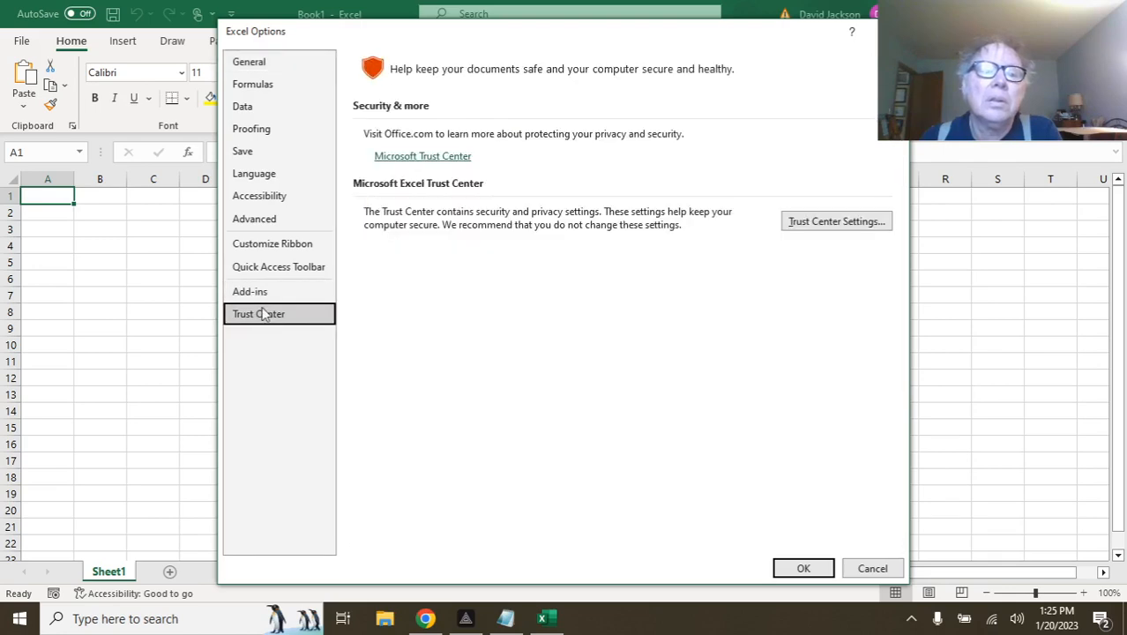
{"action": "left_click", "coordinate": [261, 288]}
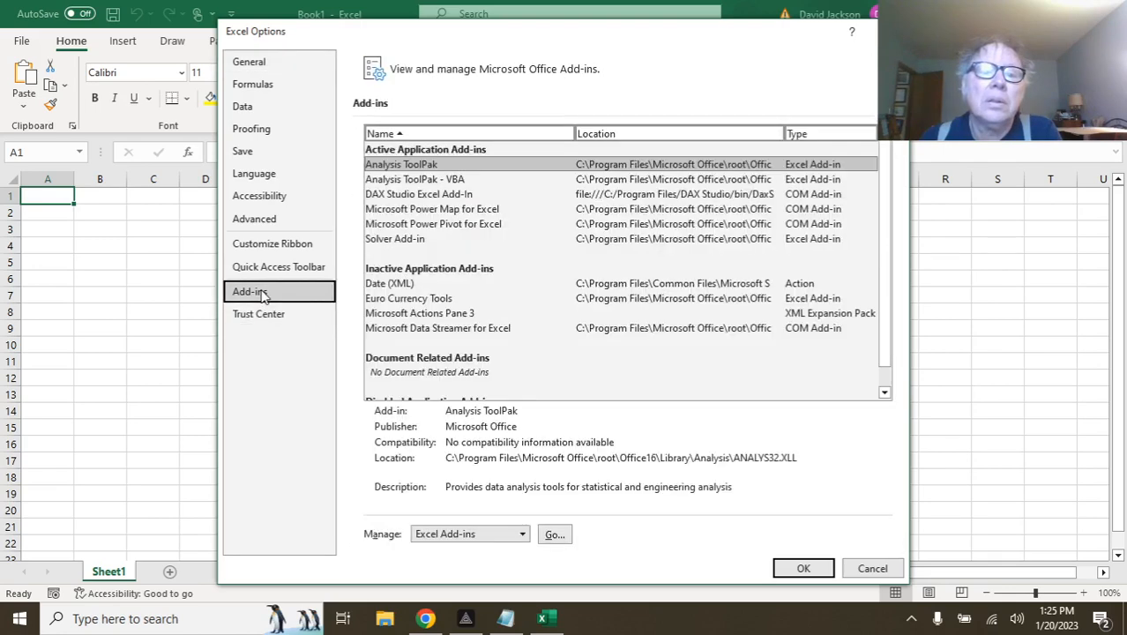
{"action": "left_click", "coordinate": [263, 276]}
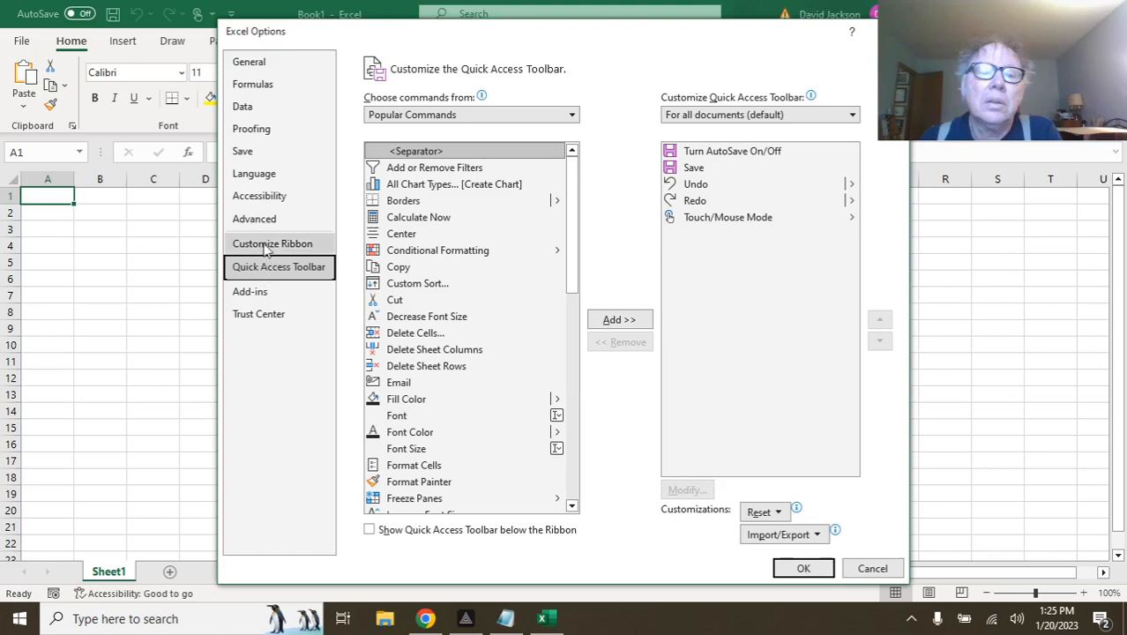
{"action": "left_click", "coordinate": [268, 247]}
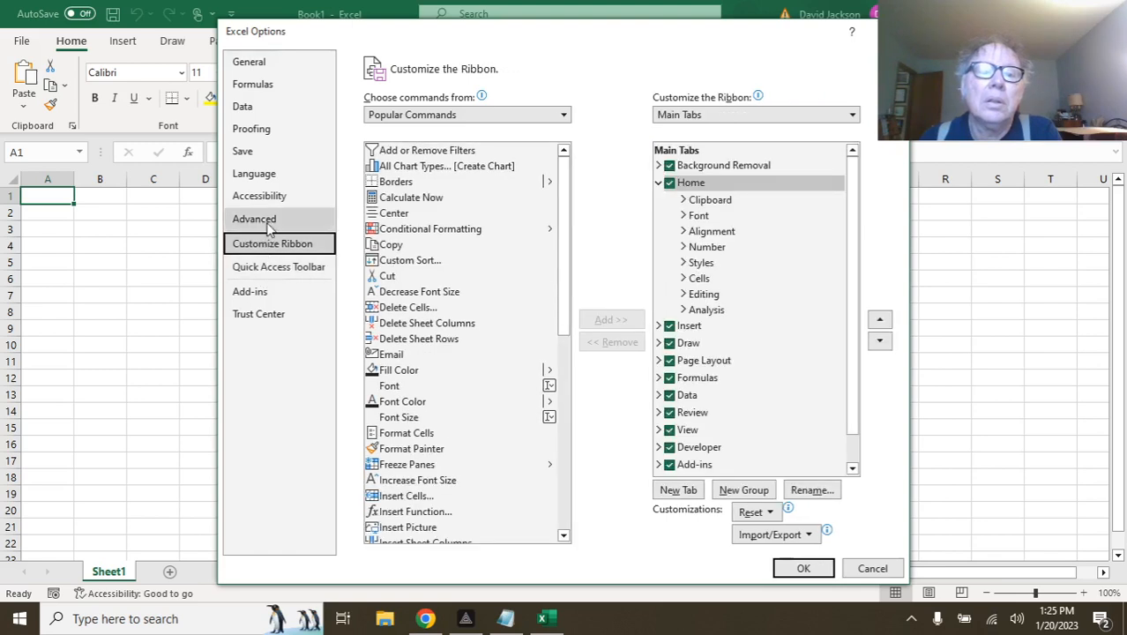
Look through the Advanced options, from the editing settings down to the formula, workbook calculation and general settings.
{"action": "left_click", "coordinate": [269, 225]}
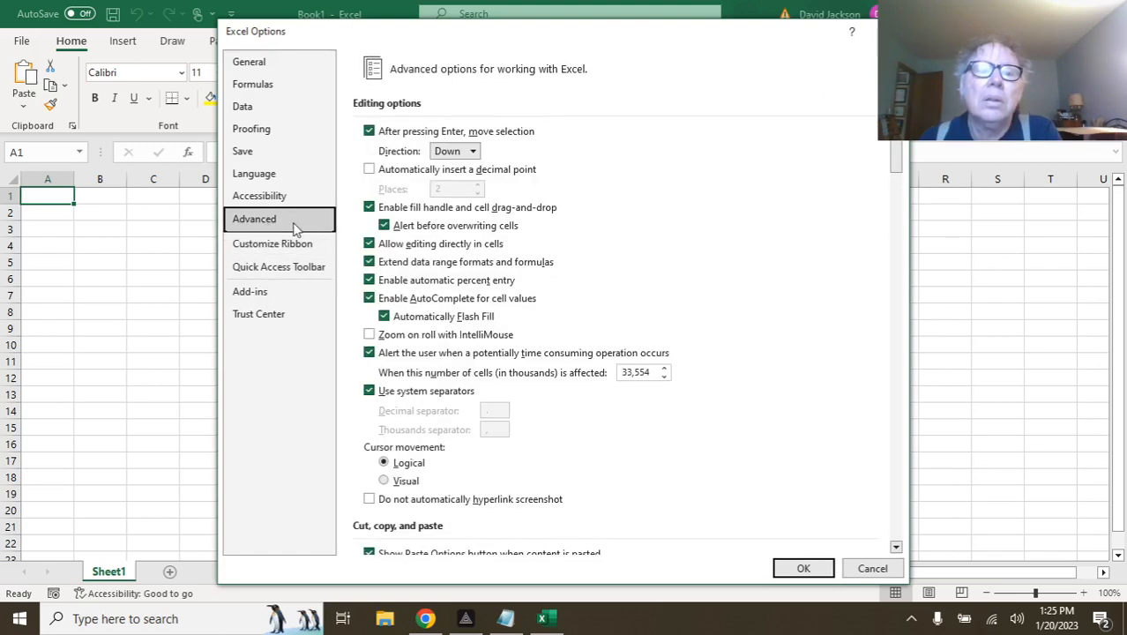
{"action": "scroll", "coordinate": [697, 280], "scroll_direction": "down", "scroll_amount": 3}
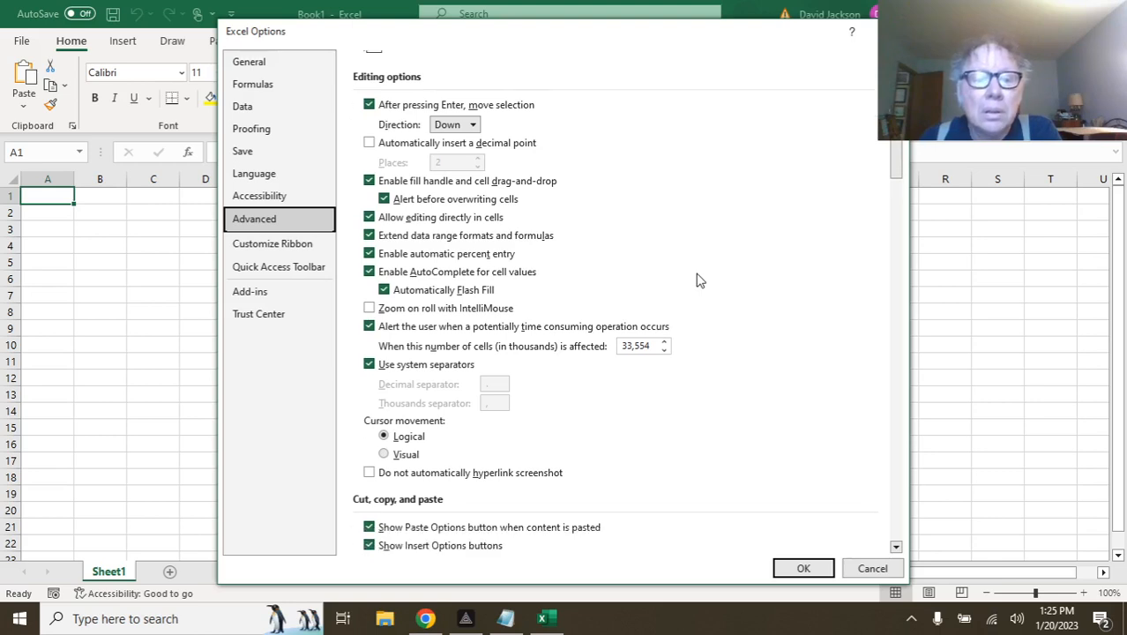
{"action": "scroll", "coordinate": [697, 280], "scroll_direction": "down", "scroll_amount": 7}
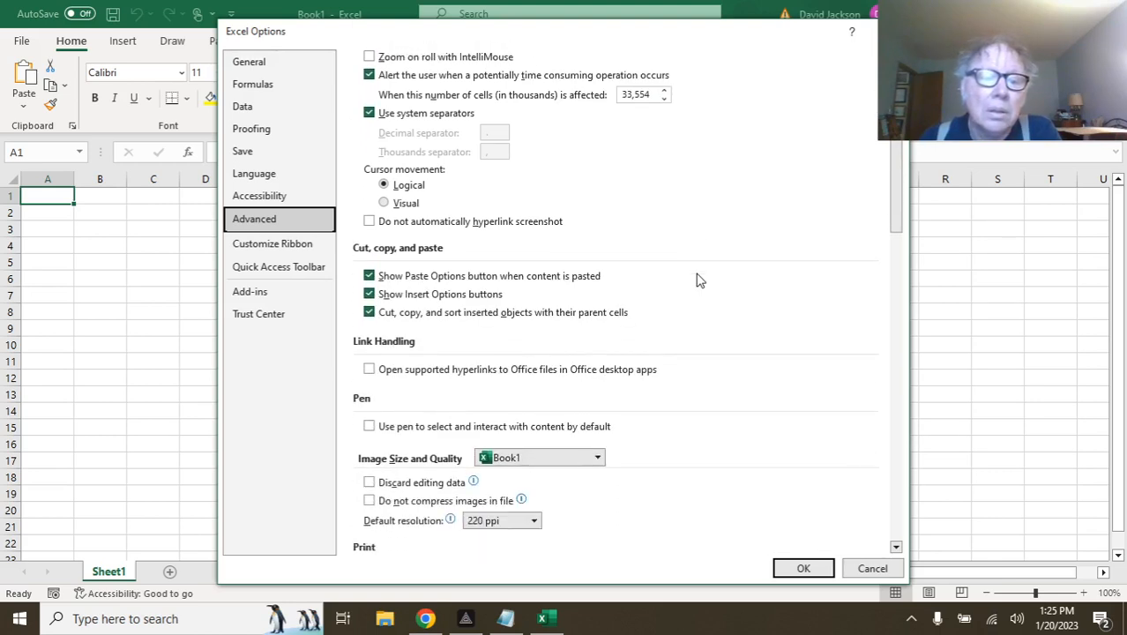
{"action": "scroll", "coordinate": [697, 279], "scroll_direction": "down", "scroll_amount": 8}
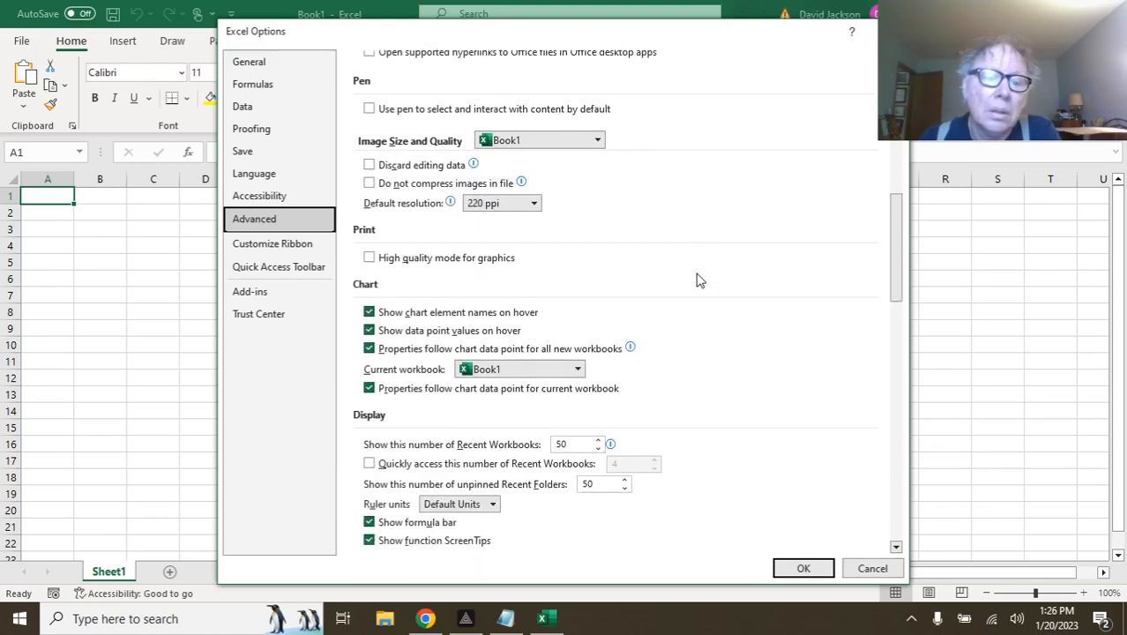
{"action": "scroll", "coordinate": [696, 279], "scroll_direction": "down", "scroll_amount": 7}
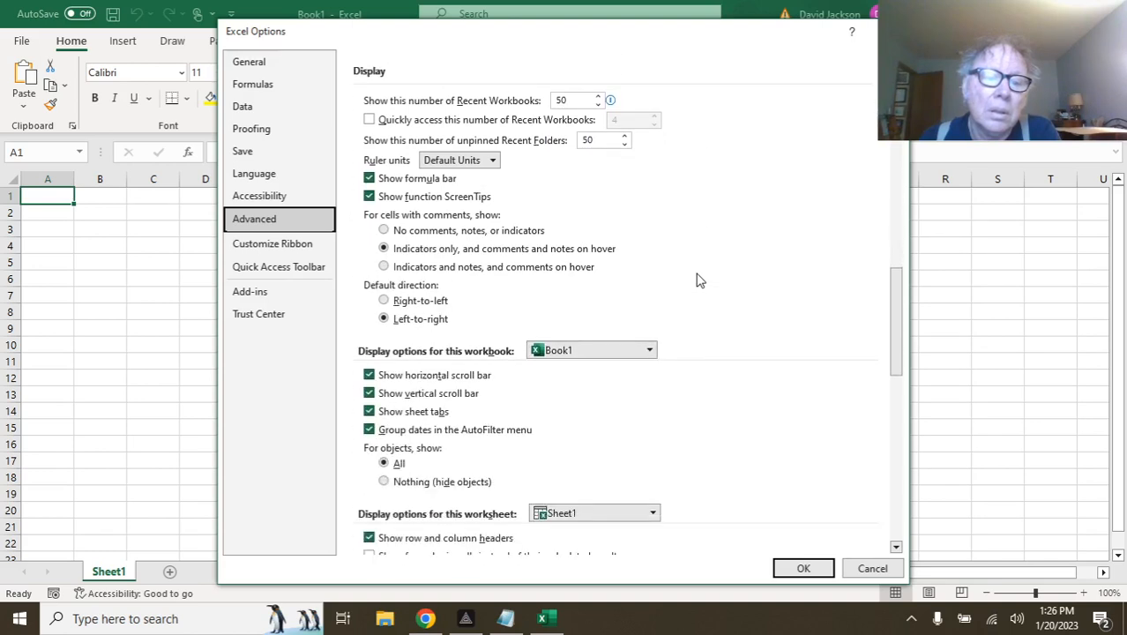
{"action": "scroll", "coordinate": [697, 280], "scroll_direction": "down", "scroll_amount": 8}
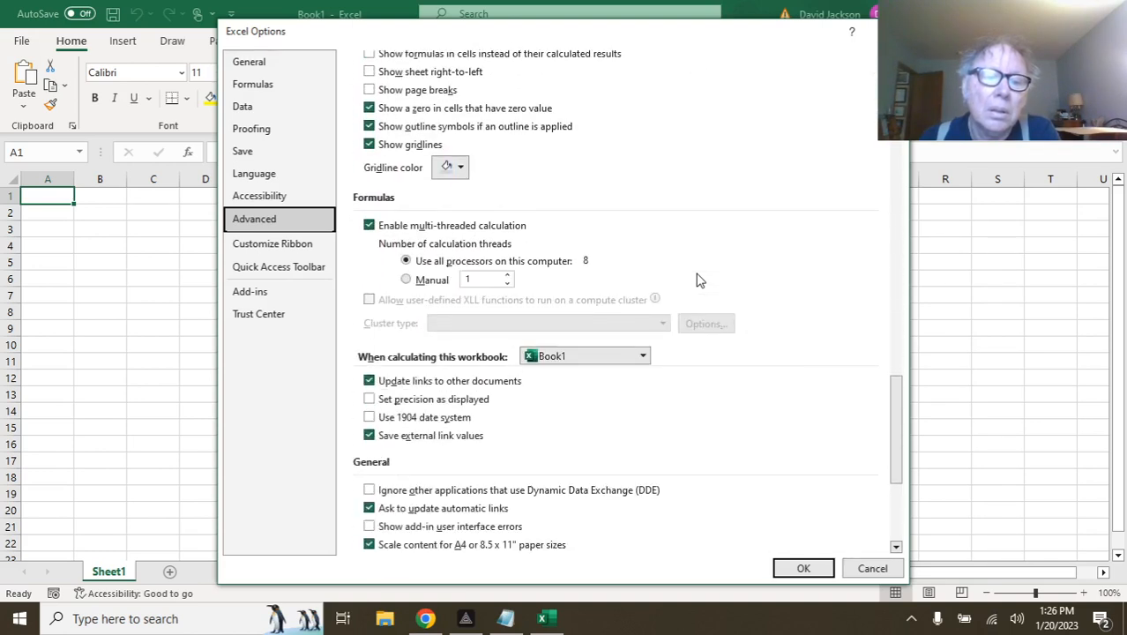
Review the Accessibility, Language, Save, Proofing and Data pages of the Excel Options.
{"action": "left_click", "coordinate": [280, 199]}
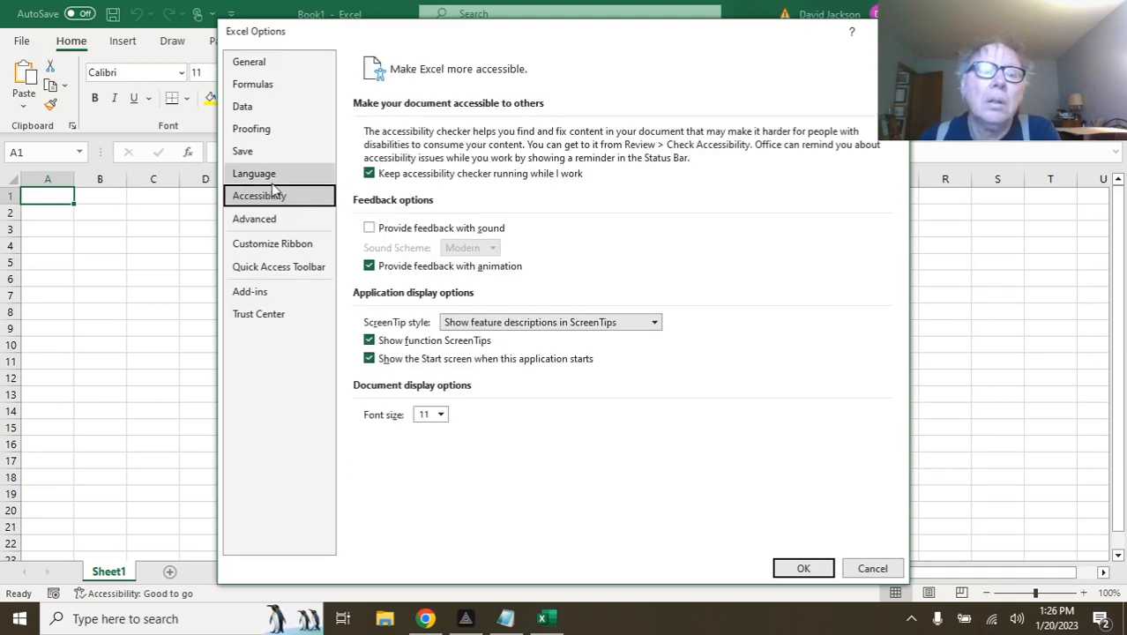
{"action": "left_click", "coordinate": [273, 178]}
{"action": "left_click", "coordinate": [257, 151]}
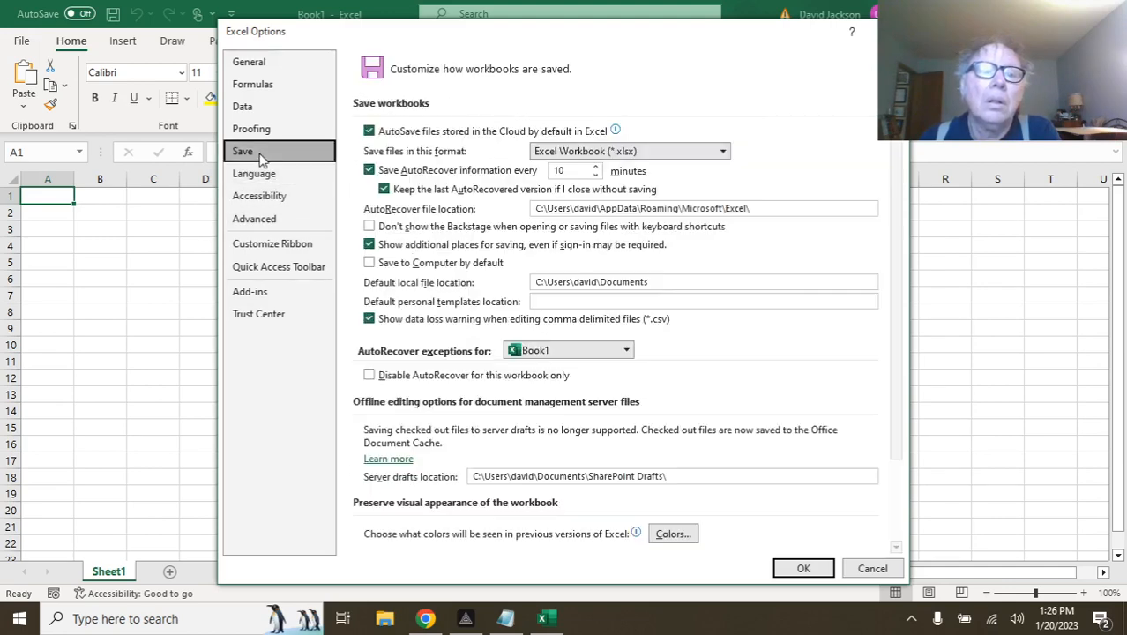
{"action": "left_click", "coordinate": [260, 134]}
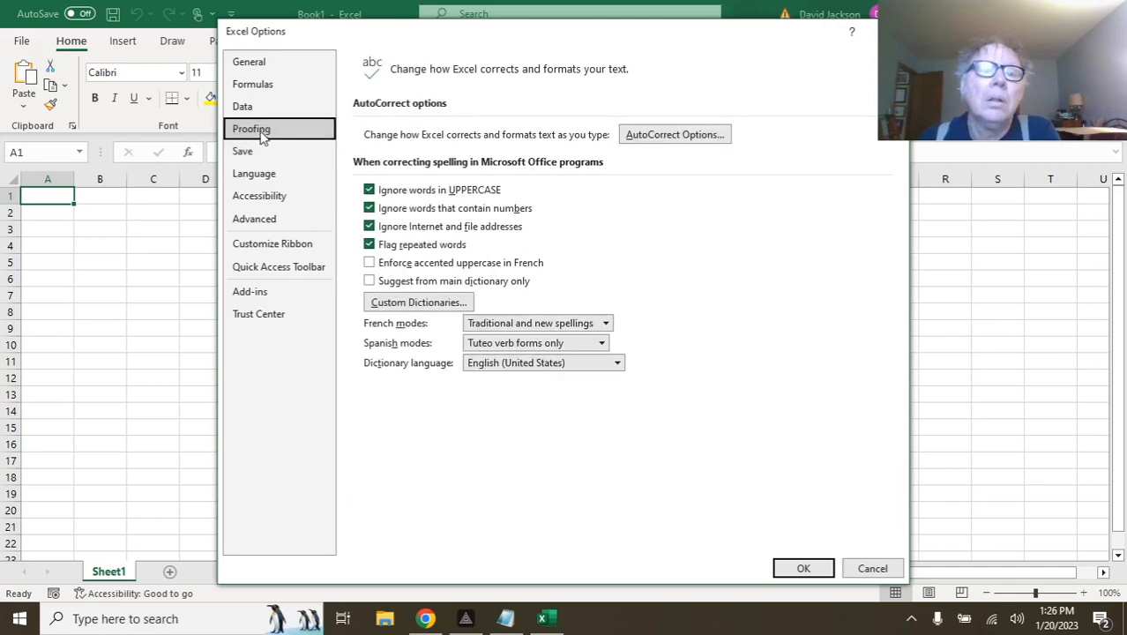
{"action": "left_click", "coordinate": [257, 110]}
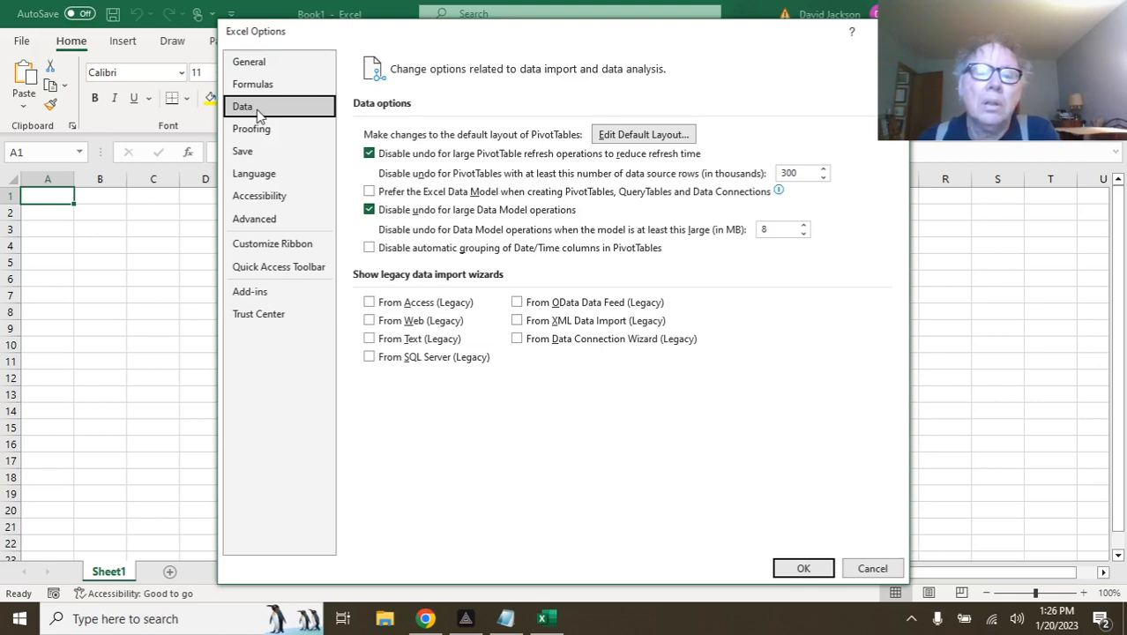
Check the Formulas settings and the General settings again, and close the Excel Options without making changes.
{"action": "left_click", "coordinate": [261, 93]}
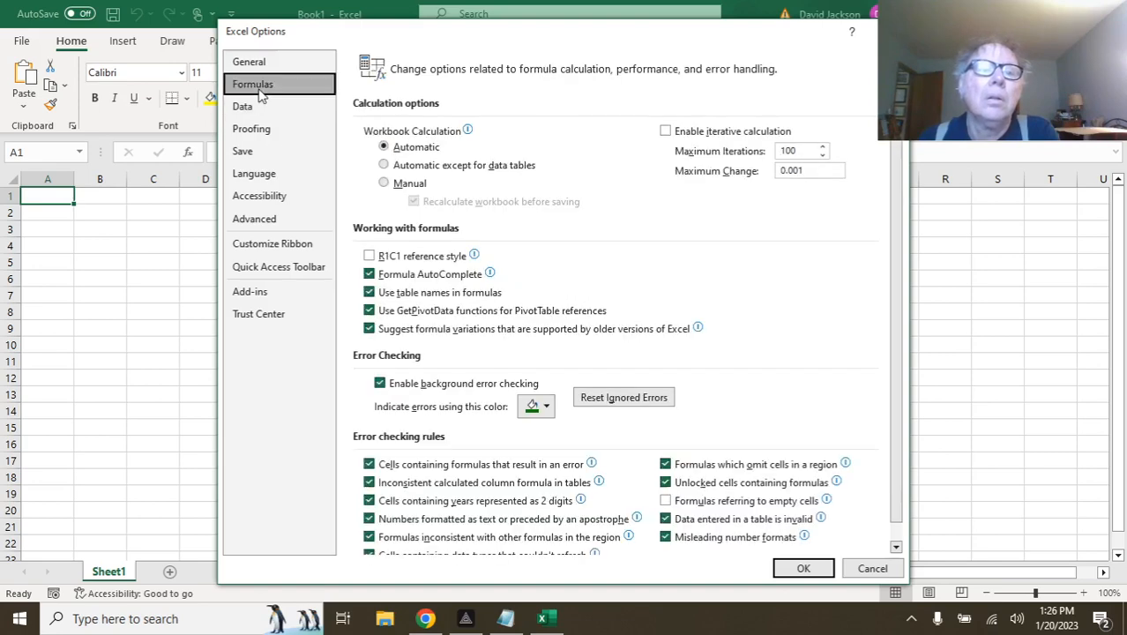
{"action": "scroll", "coordinate": [717, 228], "scroll_direction": "down", "scroll_amount": 1}
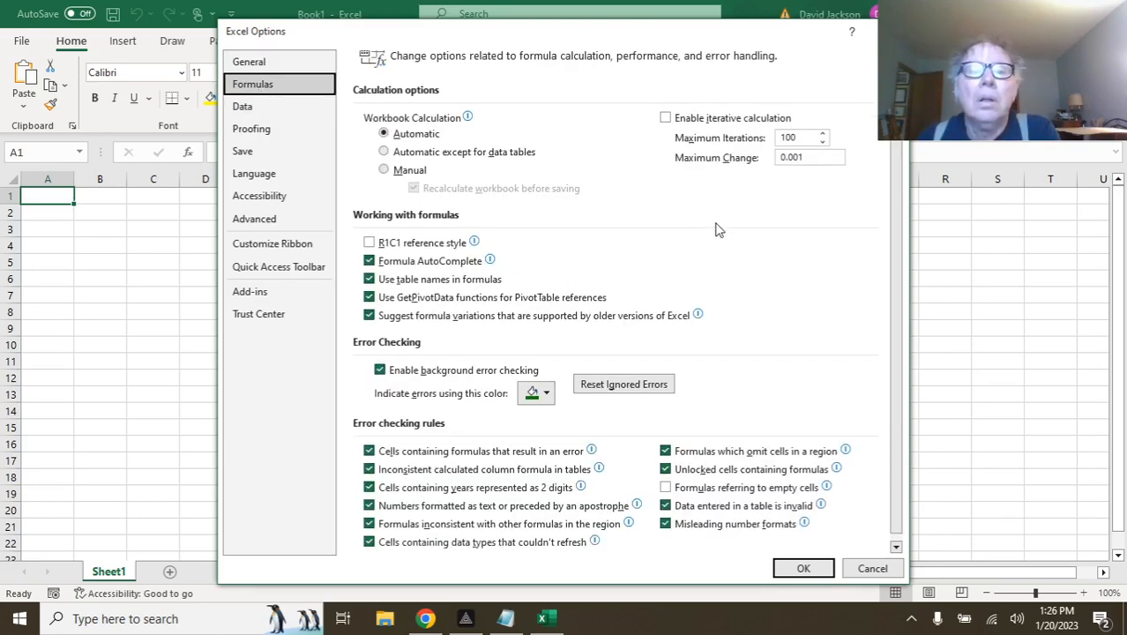
{"action": "scroll", "coordinate": [707, 214], "scroll_direction": "up", "scroll_amount": 1}
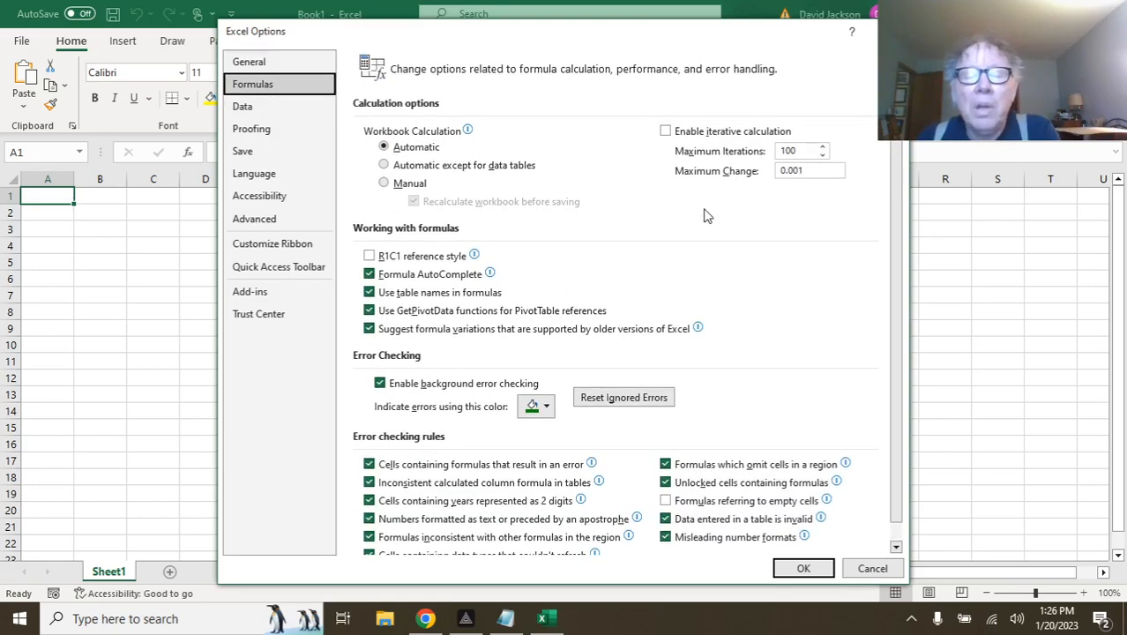
{"action": "left_click", "coordinate": [258, 69]}
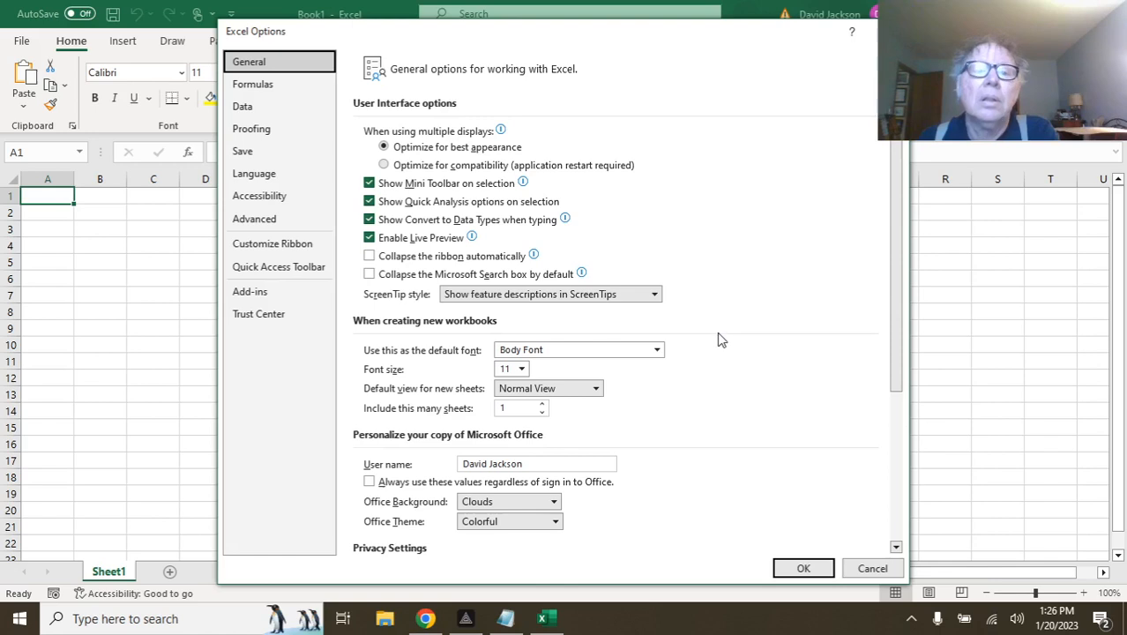
{"action": "scroll", "coordinate": [718, 340], "scroll_direction": "down", "scroll_amount": 6}
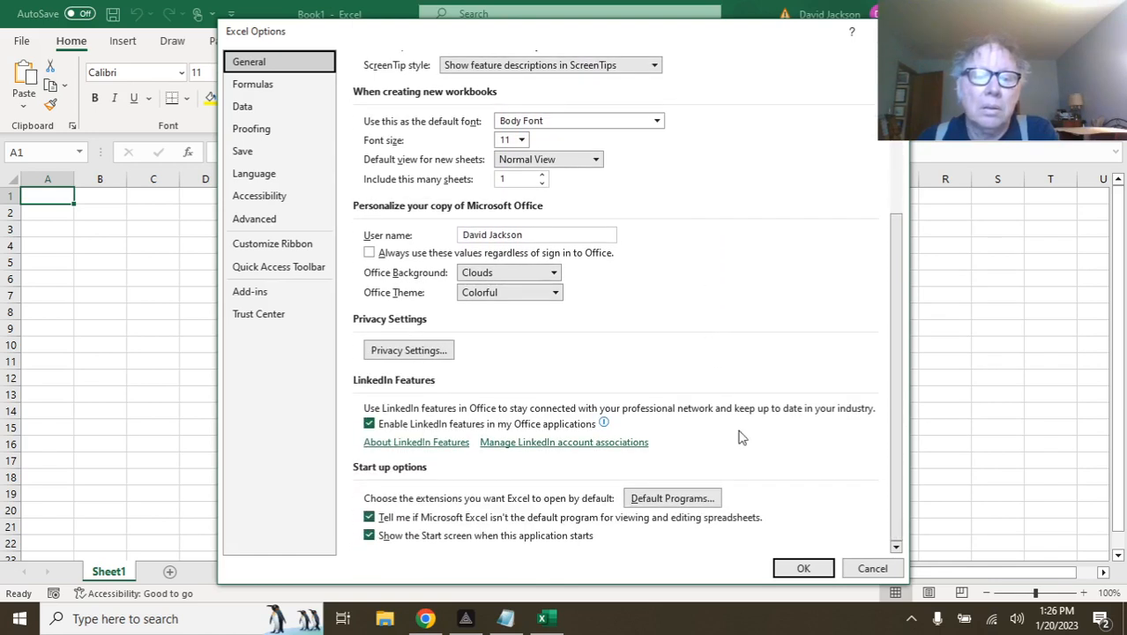
{"action": "left_click", "coordinate": [869, 568]}
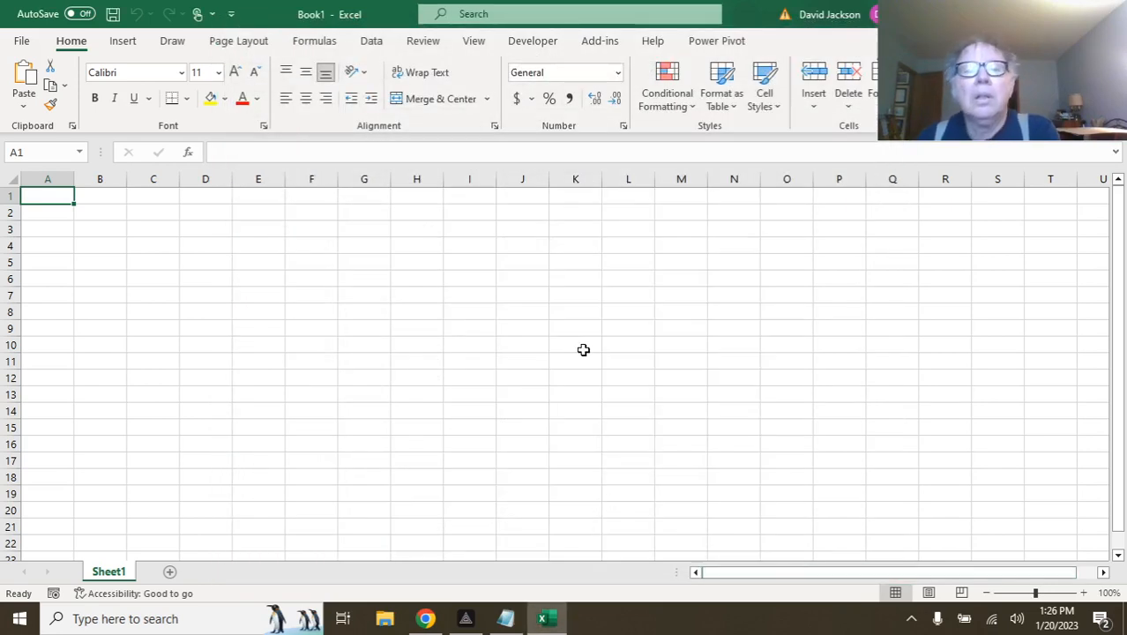
Import the bike_data folder from Documents\R\Cyclistic-Bike-Share as a folder data source and open it for transformation in Power Query Editor.
{"action": "left_click", "coordinate": [373, 44]}
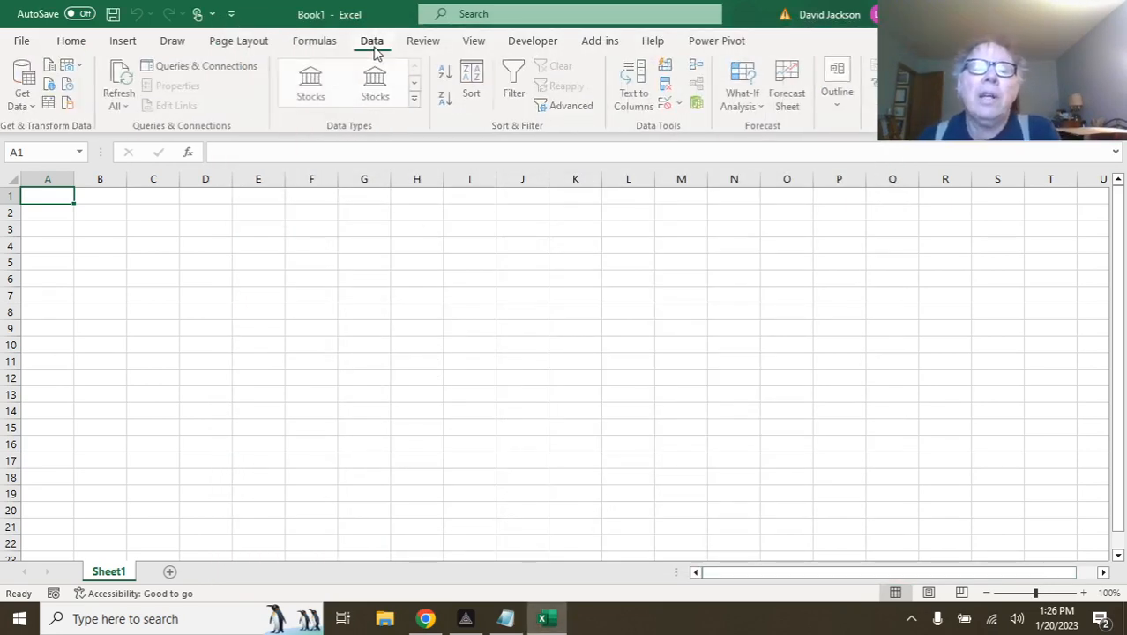
{"action": "left_click", "coordinate": [25, 88]}
{"action": "mouse_move", "coordinate": [73, 136]}
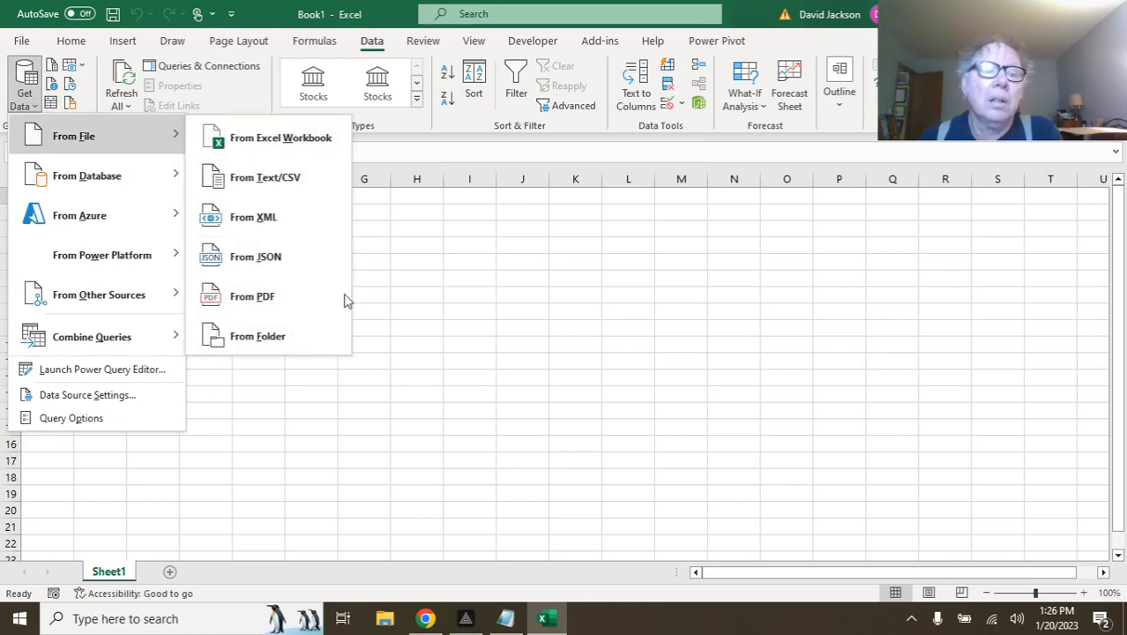
{"action": "left_click", "coordinate": [320, 336]}
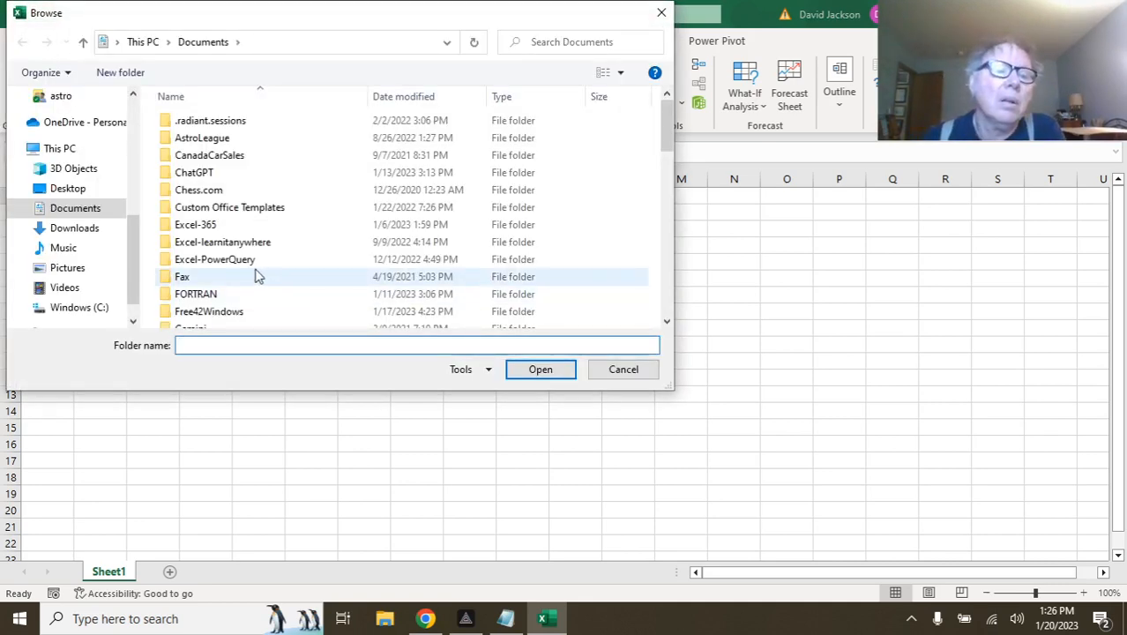
{"action": "scroll", "coordinate": [258, 273], "scroll_direction": "down", "scroll_amount": 4}
{"action": "scroll", "coordinate": [256, 275], "scroll_direction": "down", "scroll_amount": 5}
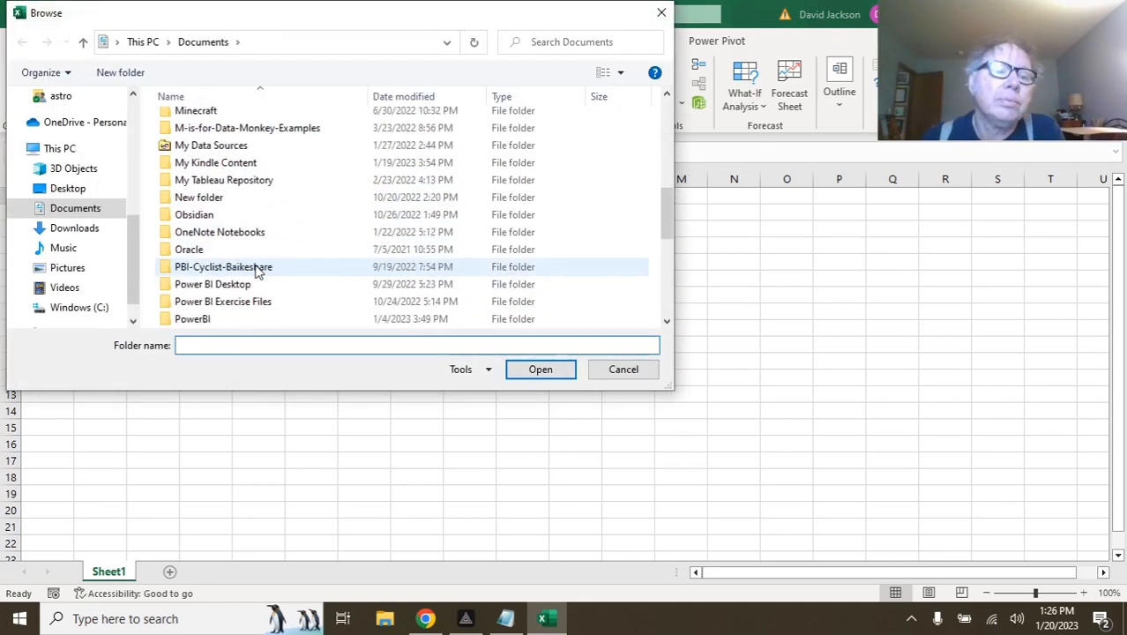
{"action": "double_click", "coordinate": [238, 284]}
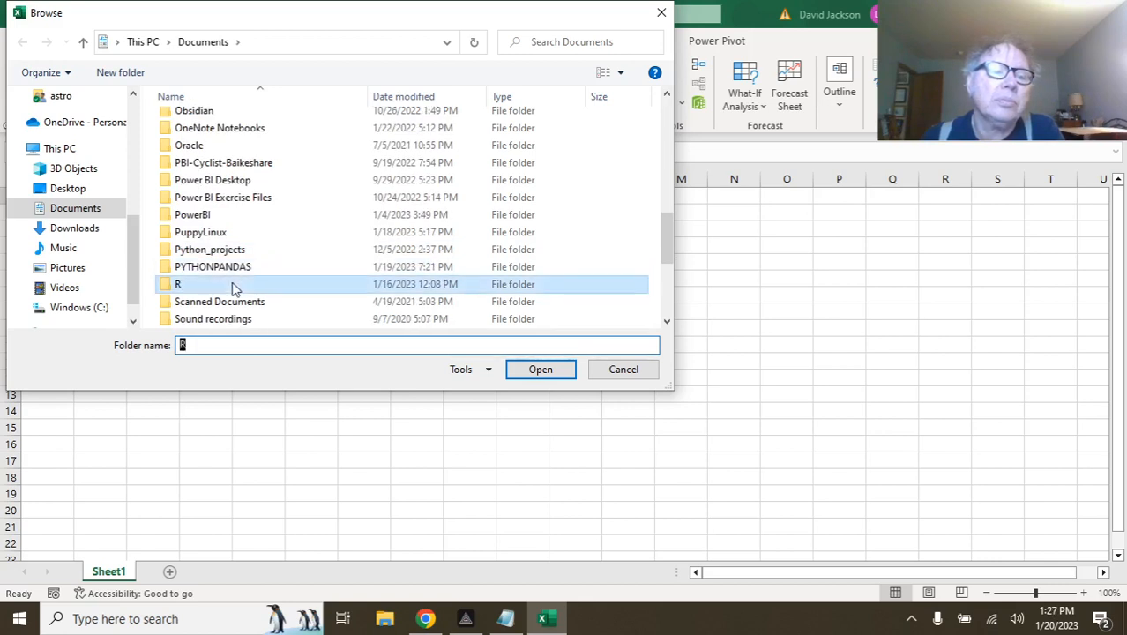
{"action": "scroll", "coordinate": [243, 291], "scroll_direction": "down", "scroll_amount": 2}
{"action": "scroll", "coordinate": [239, 289], "scroll_direction": "down", "scroll_amount": 1}
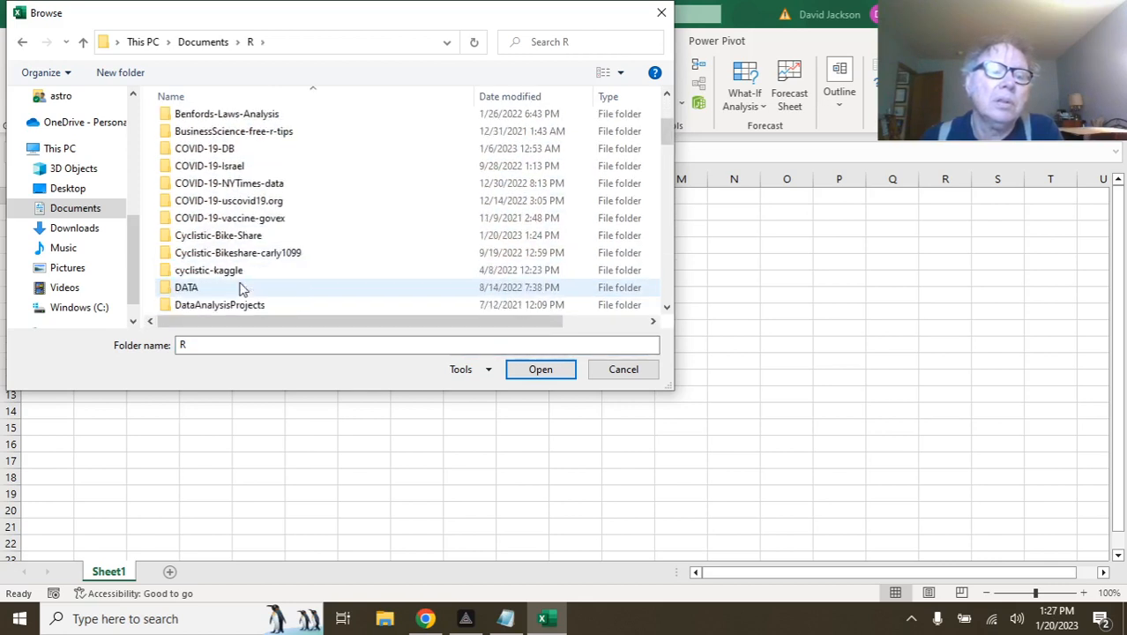
{"action": "double_click", "coordinate": [246, 238]}
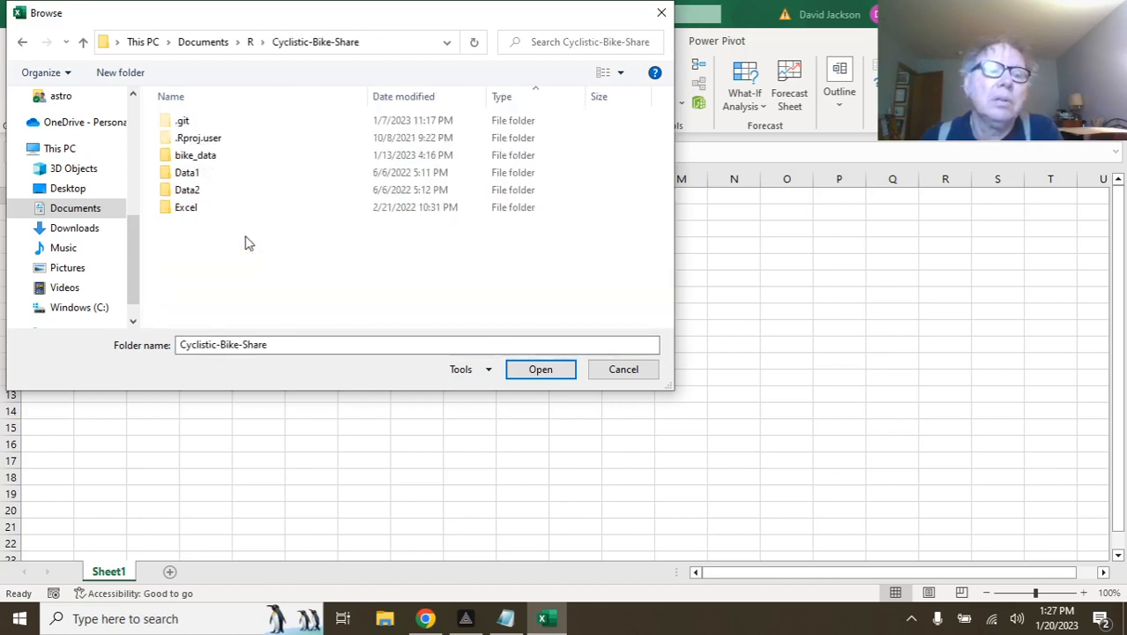
{"action": "left_click", "coordinate": [198, 154]}
{"action": "left_click", "coordinate": [541, 368]}
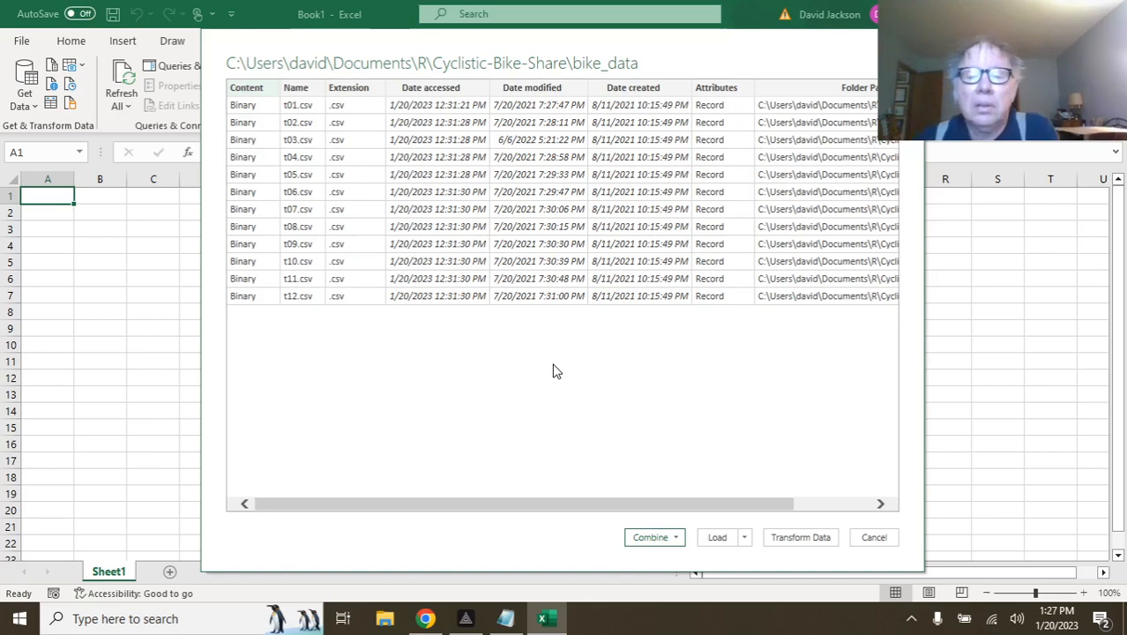
{"action": "left_click", "coordinate": [800, 537]}
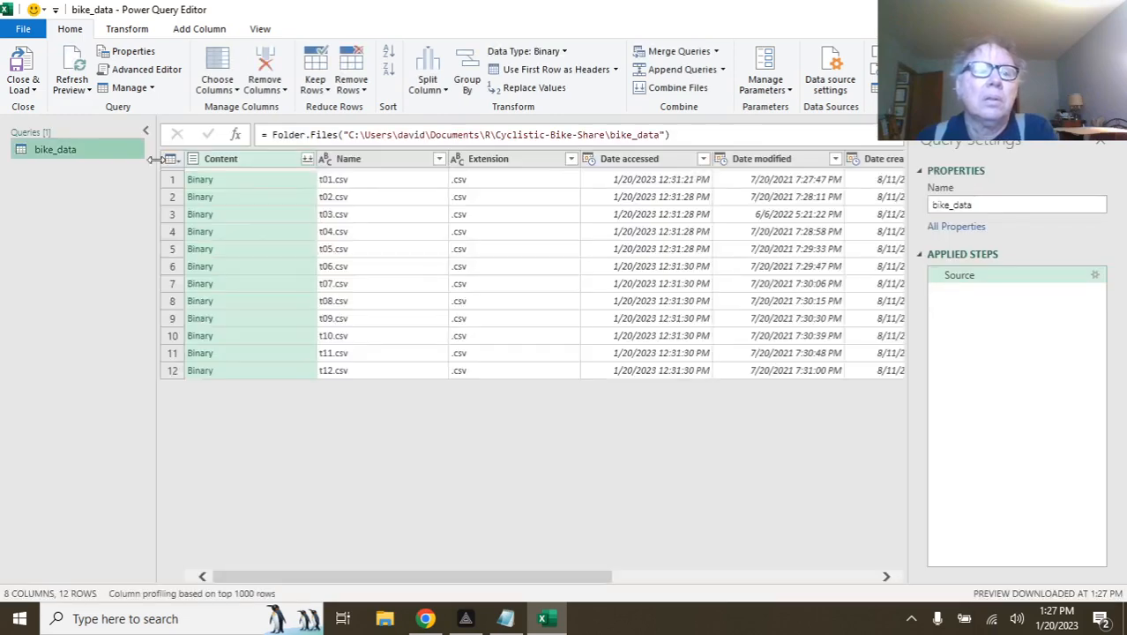
Remove all columns except Content and combine the CSV files, using the first file as sample and comma as delimiter.
{"action": "right_click", "coordinate": [244, 159]}
{"action": "left_click", "coordinate": [335, 208]}
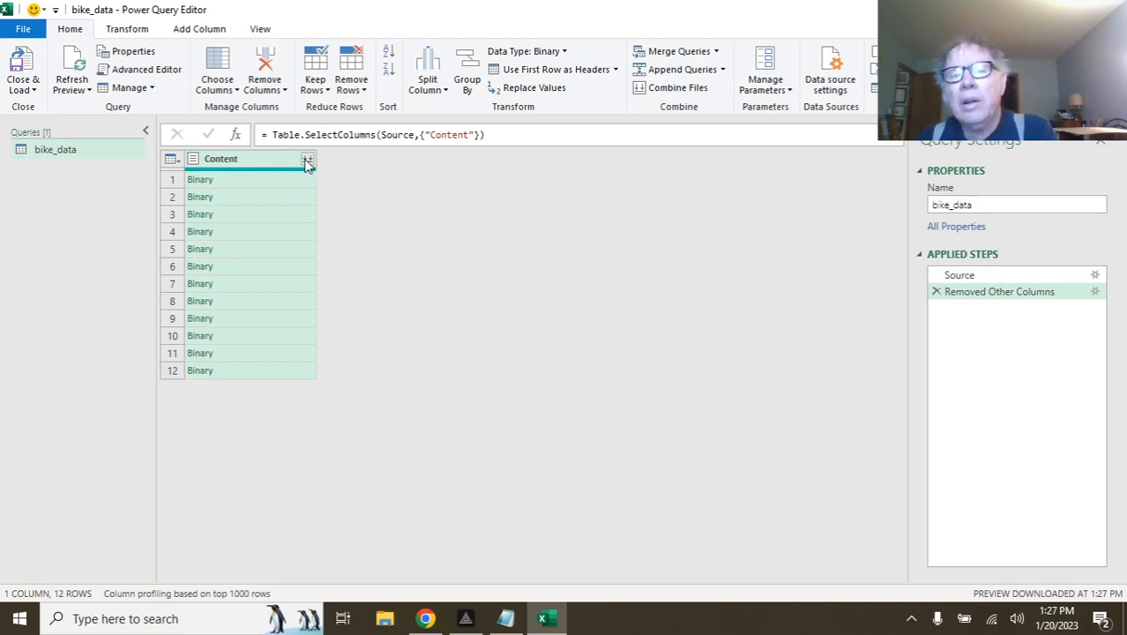
{"action": "left_click", "coordinate": [307, 161]}
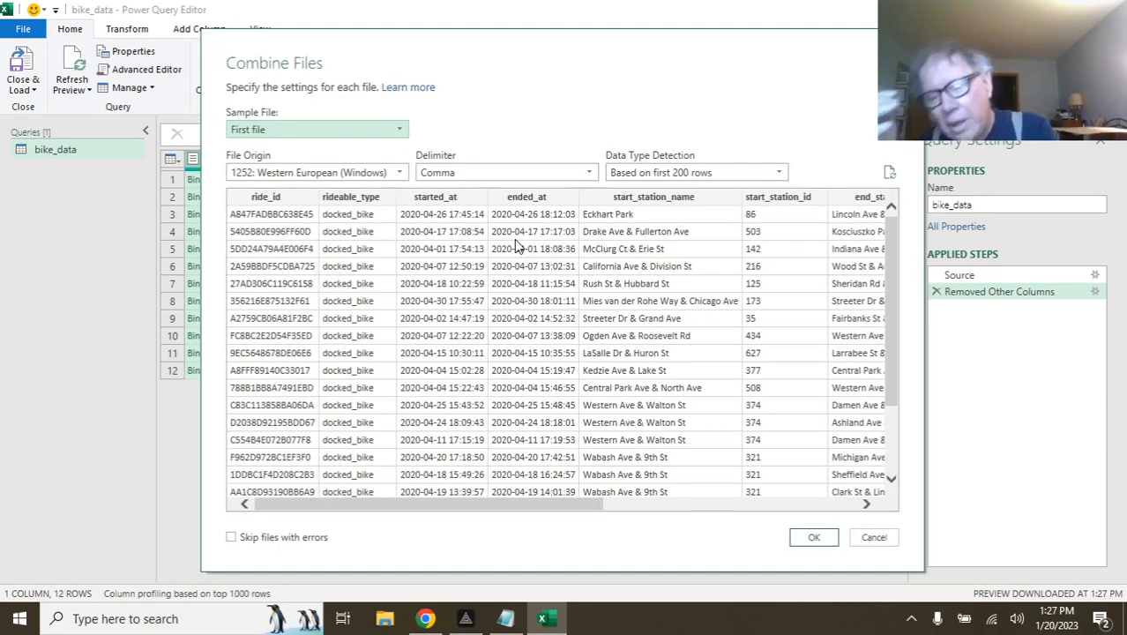
{"action": "left_click", "coordinate": [833, 540]}
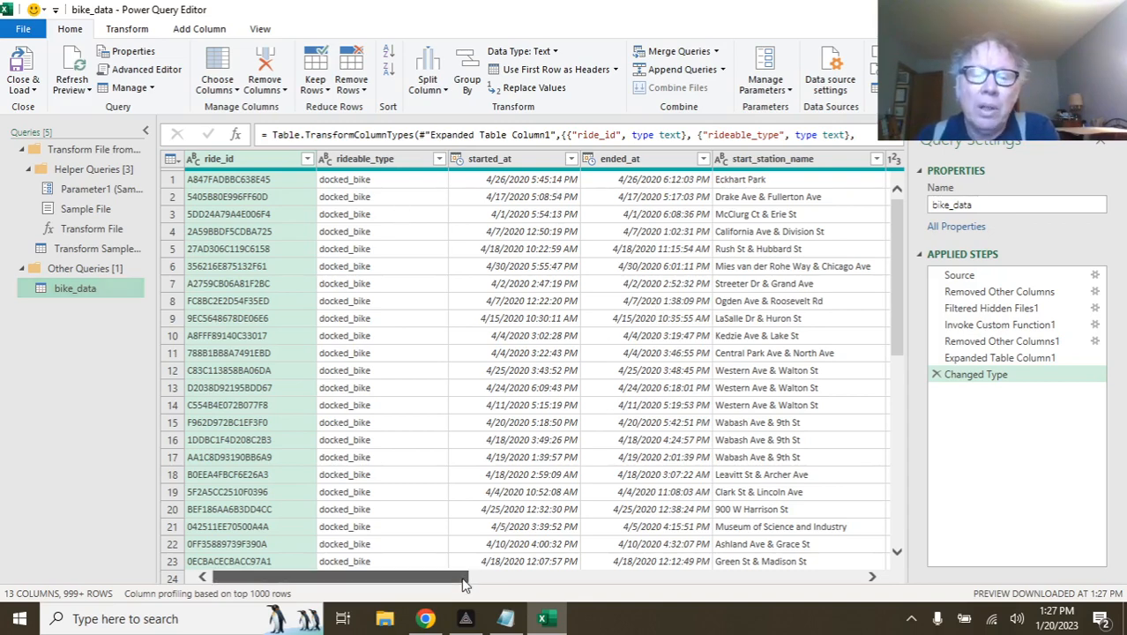
Load the full value list of start_station_name, filter the column to blank entries only, and examine the ride details of those rows.
{"action": "left_click_drag", "start_coordinate": [392, 581], "coordinate": [584, 580]}
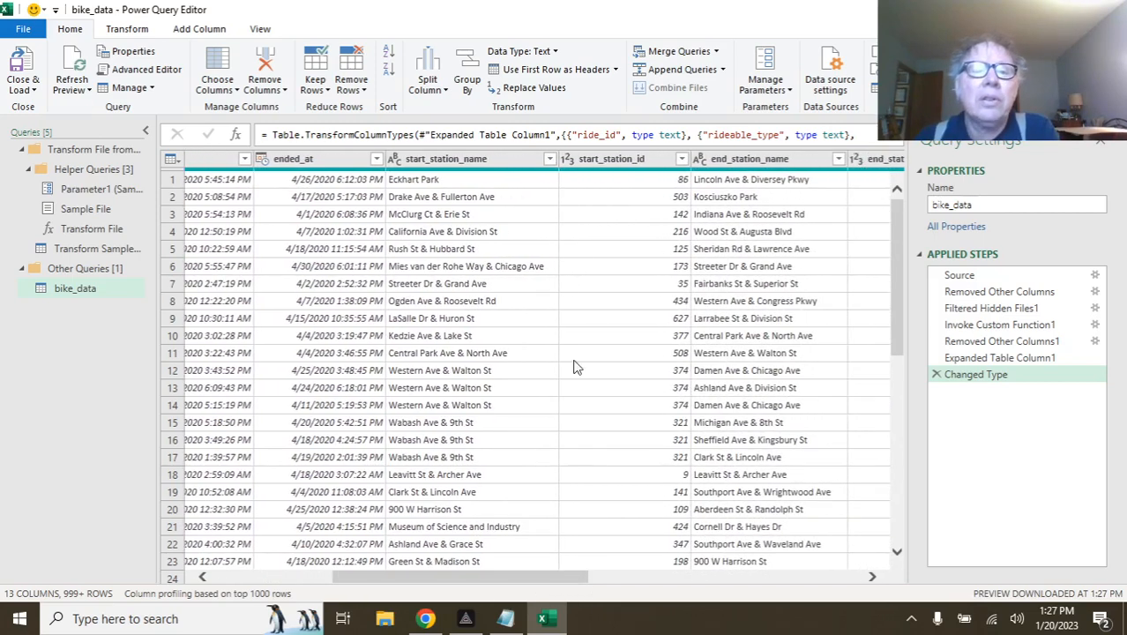
{"action": "left_click", "coordinate": [549, 161]}
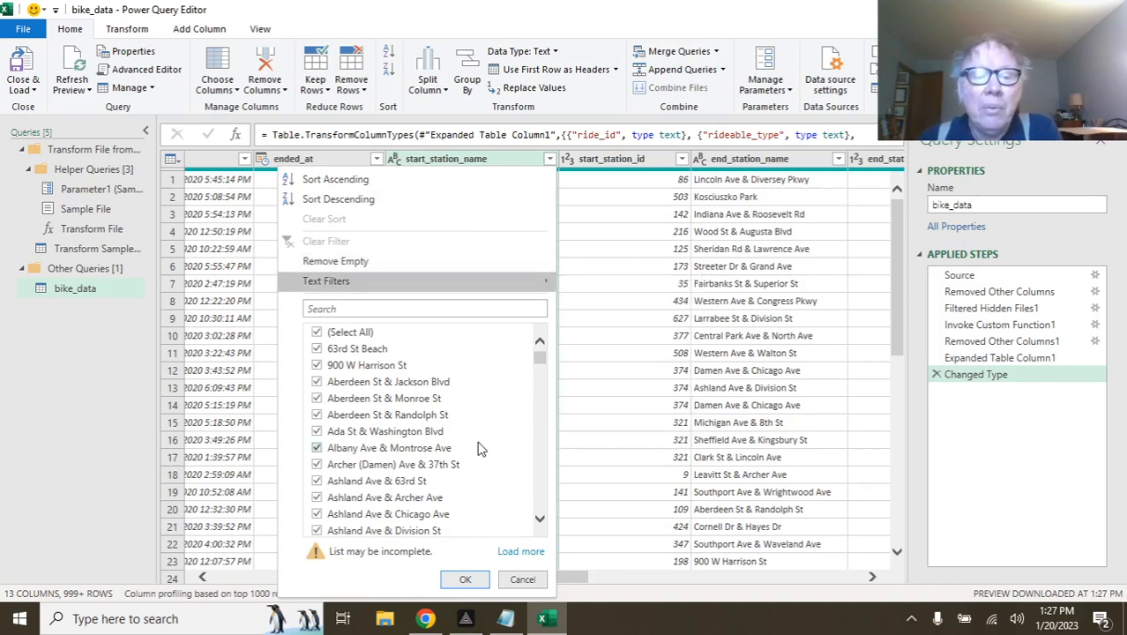
{"action": "left_click", "coordinate": [518, 552]}
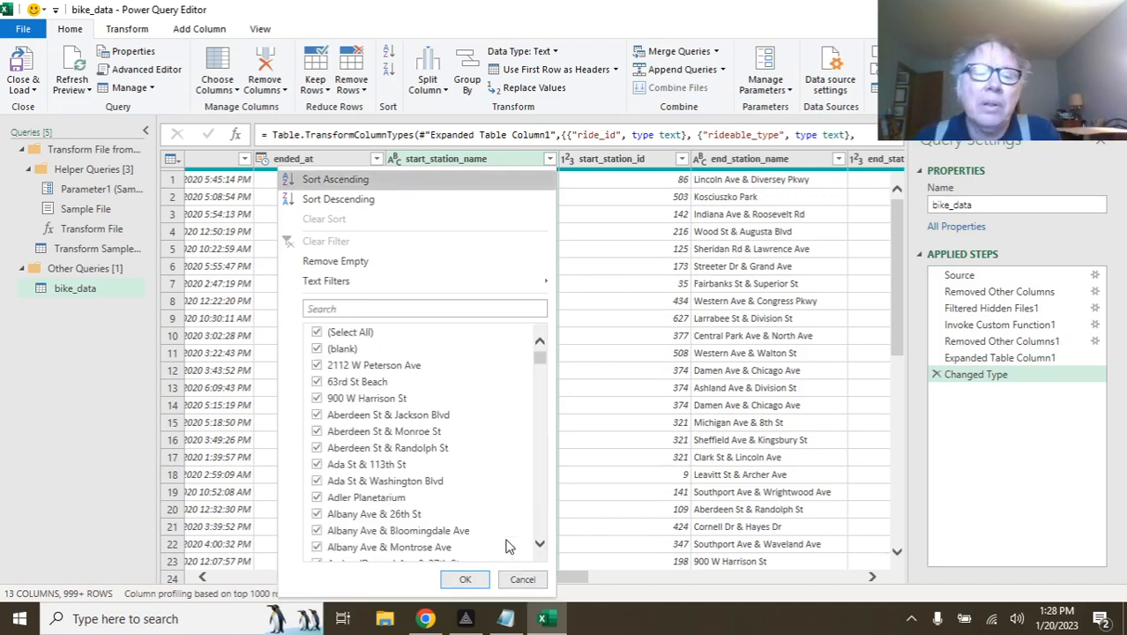
{"action": "left_click", "coordinate": [316, 332]}
{"action": "left_click", "coordinate": [317, 350]}
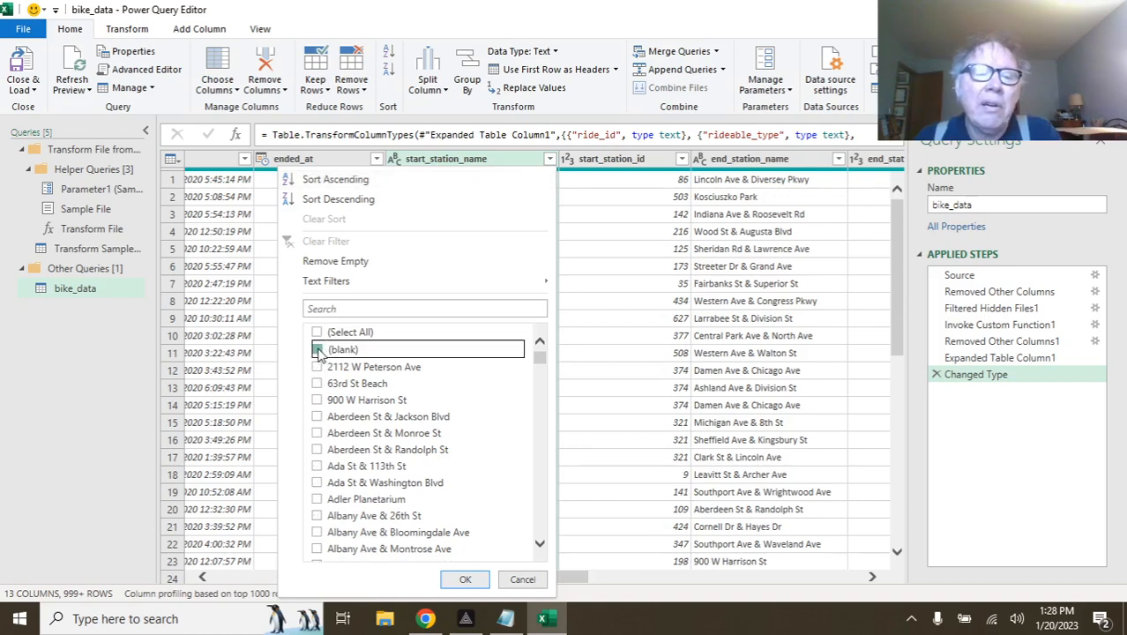
{"action": "left_click", "coordinate": [472, 581]}
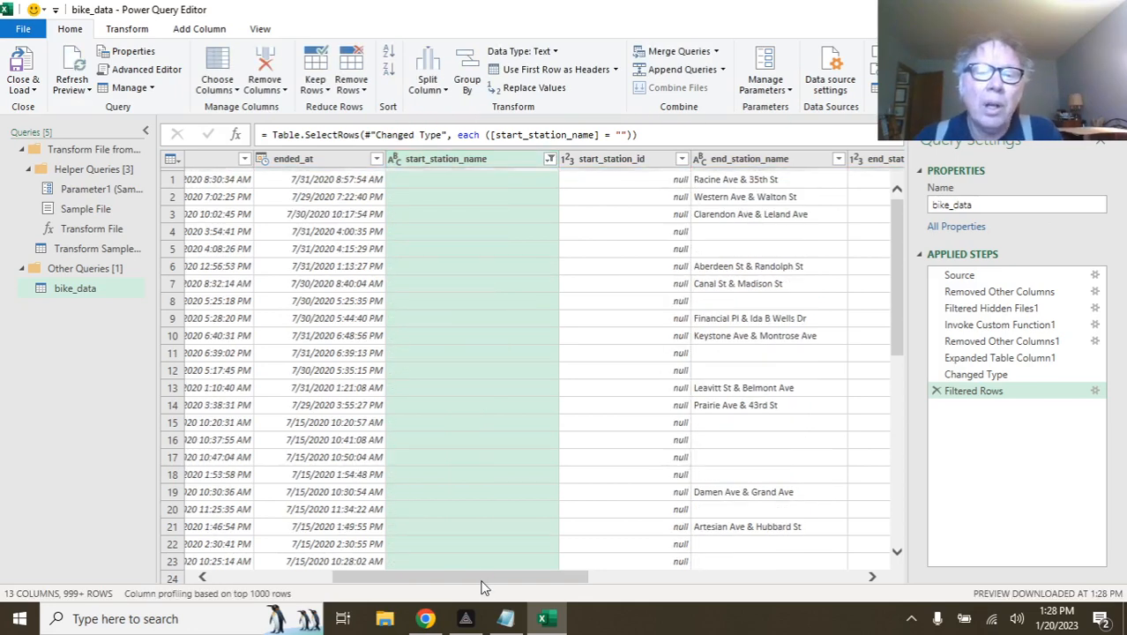
{"action": "left_click_drag", "start_coordinate": [486, 579], "coordinate": [320, 573]}
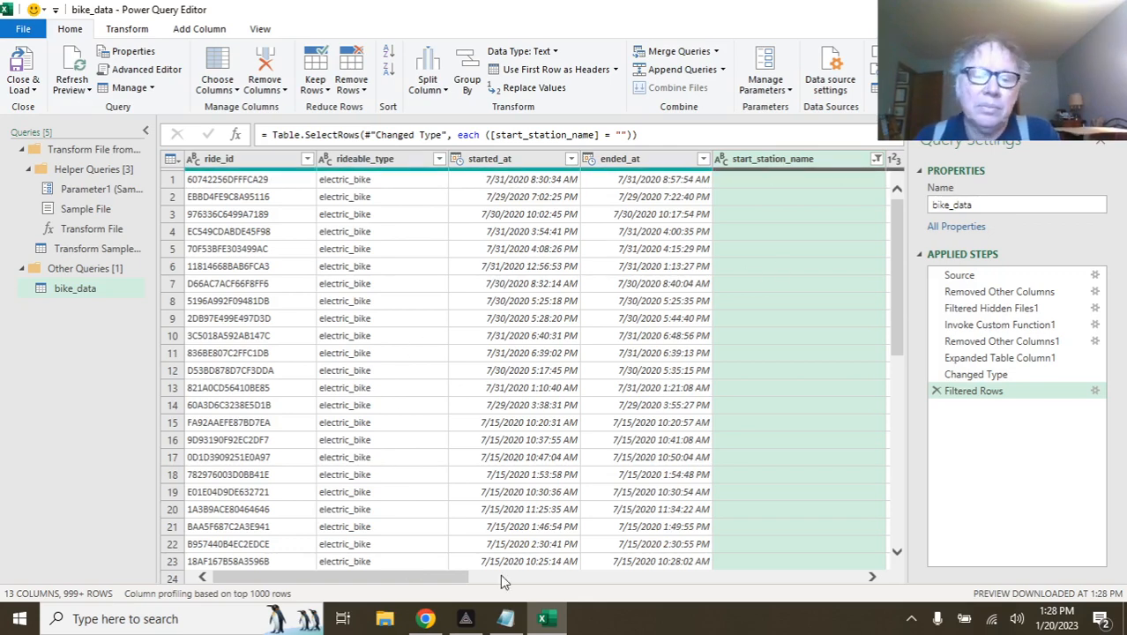
Change the start_station_name filter to exclude blank entries and keep all named stations.
{"action": "left_click_drag", "start_coordinate": [447, 573], "coordinate": [500, 576]}
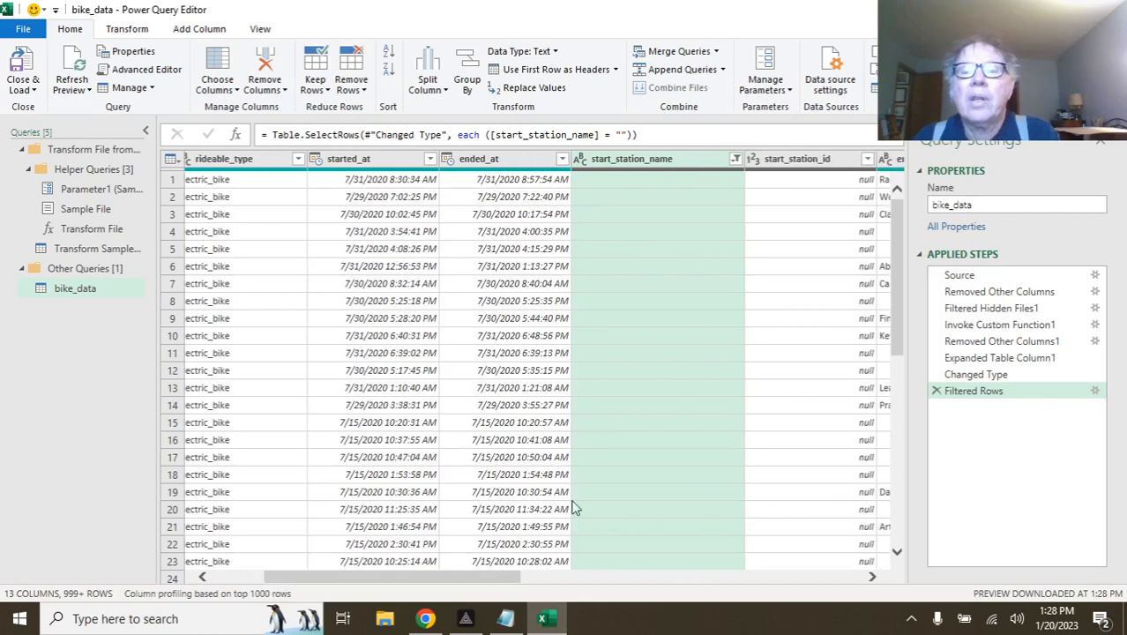
{"action": "left_click", "coordinate": [735, 160]}
{"action": "left_click", "coordinate": [503, 328]}
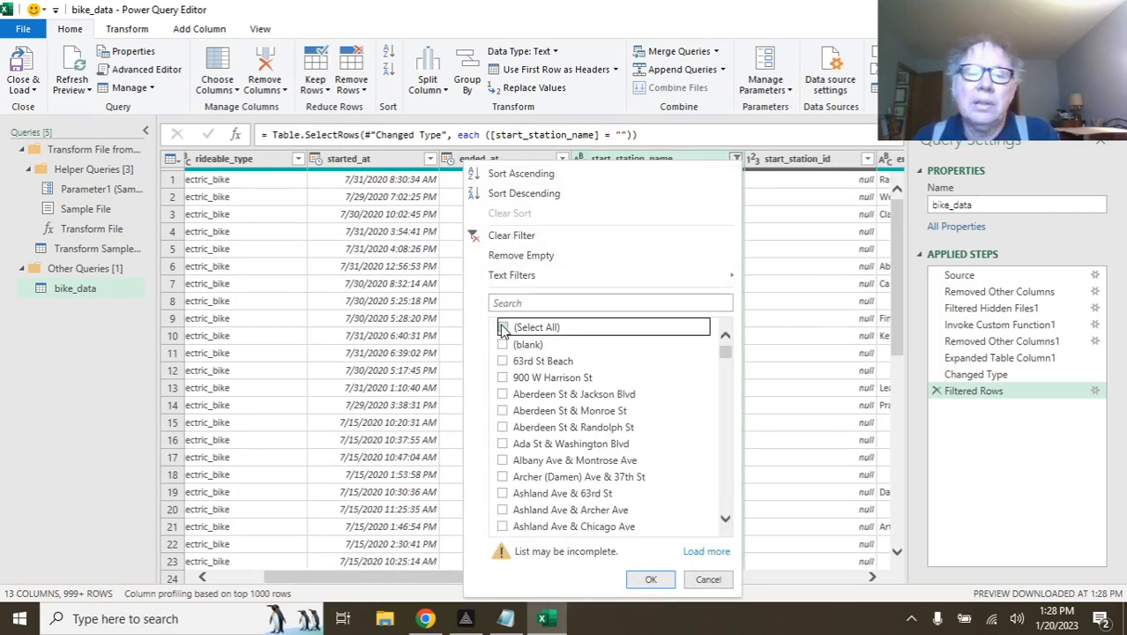
{"action": "left_click", "coordinate": [502, 345]}
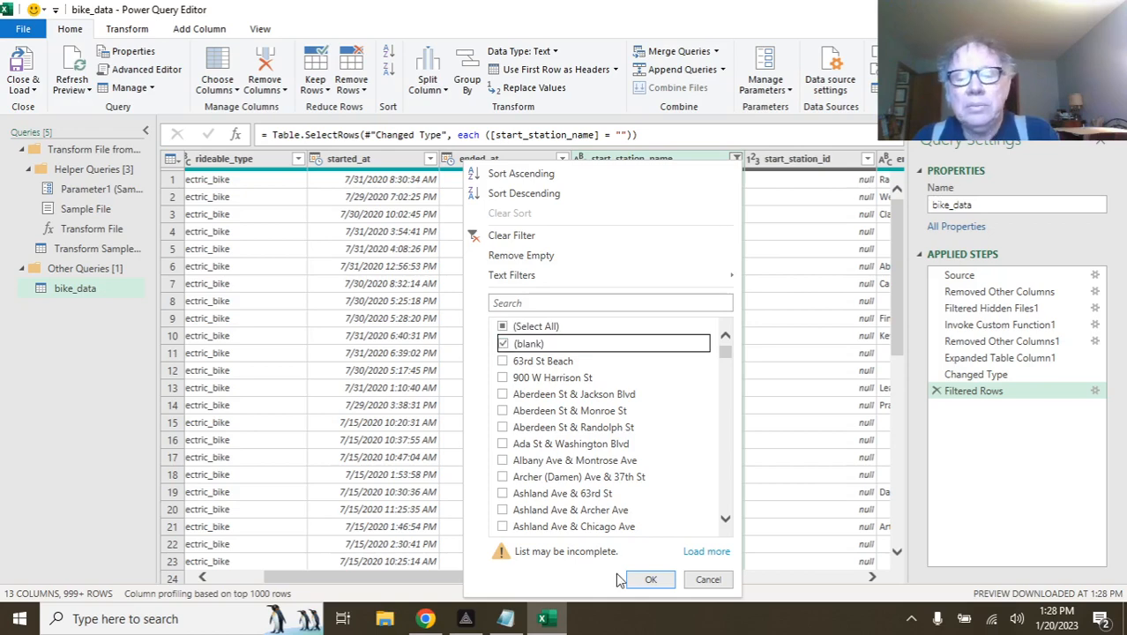
{"action": "left_click", "coordinate": [650, 580]}
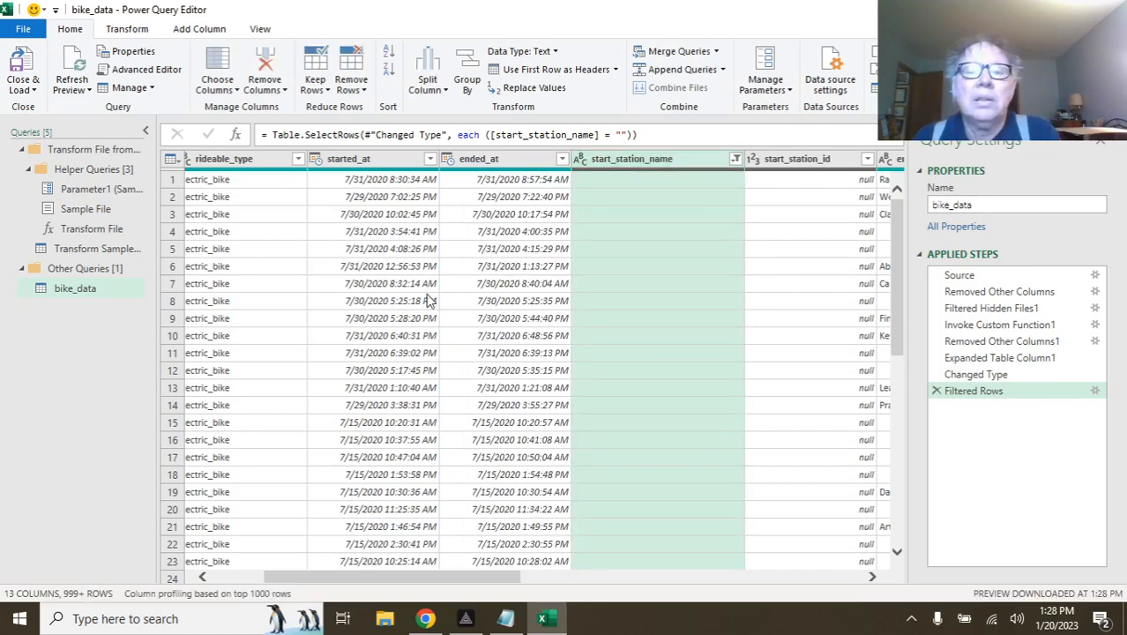
{"action": "left_click", "coordinate": [735, 159]}
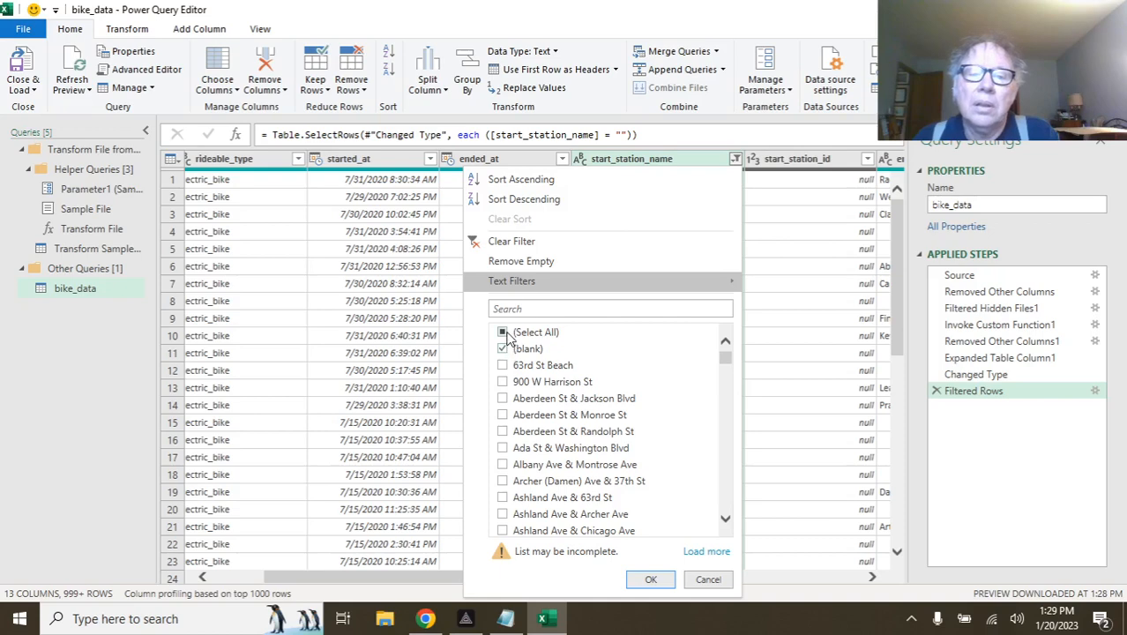
{"action": "left_click", "coordinate": [502, 332]}
{"action": "left_click", "coordinate": [503, 350]}
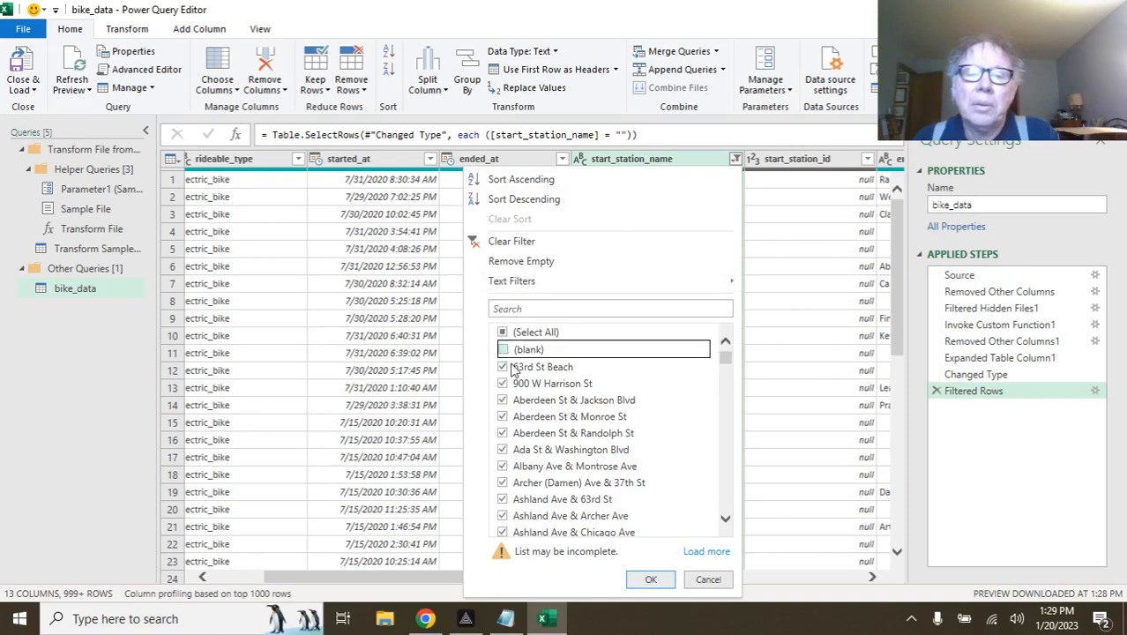
{"action": "left_click", "coordinate": [650, 579]}
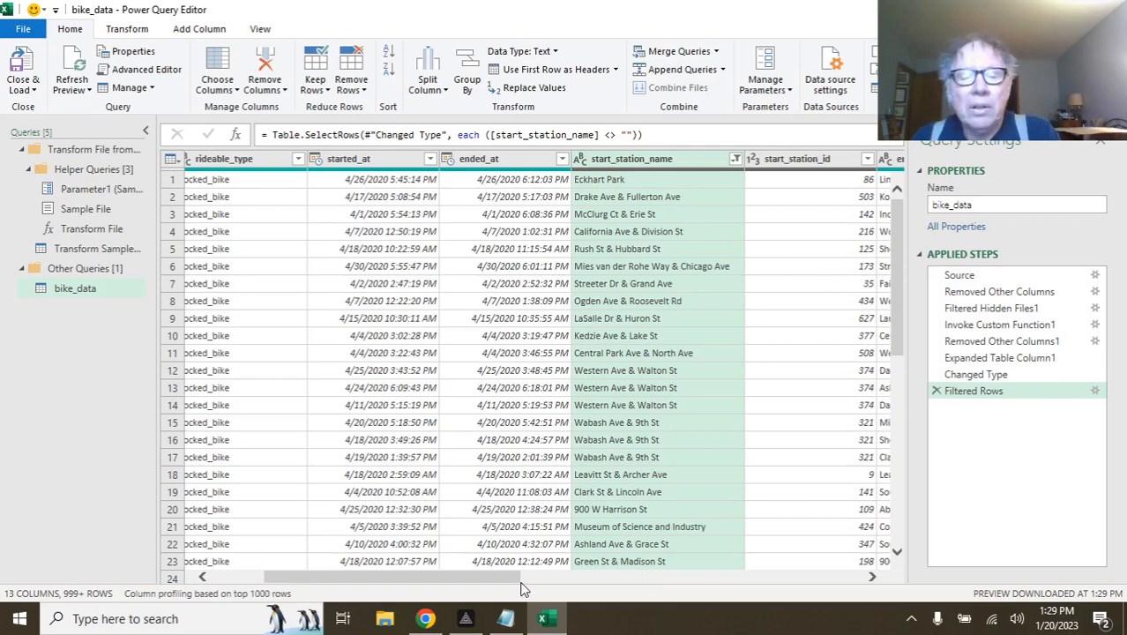
Load the full value list of end_station_name and filter out its blank entries.
{"action": "left_click_drag", "start_coordinate": [507, 581], "coordinate": [677, 565]}
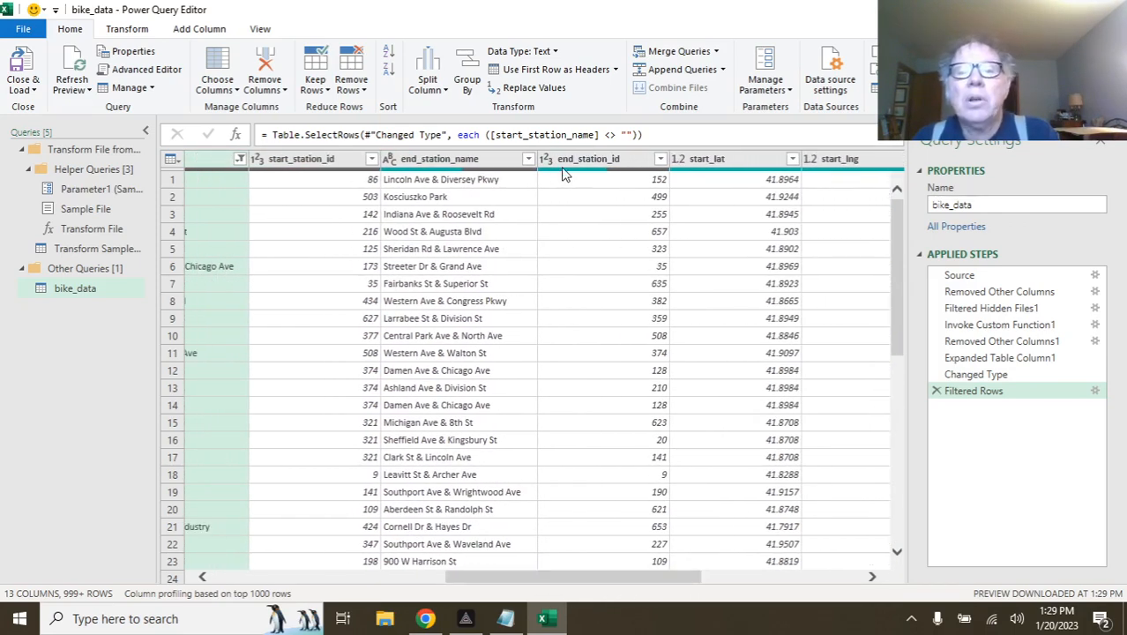
{"action": "left_click", "coordinate": [528, 158]}
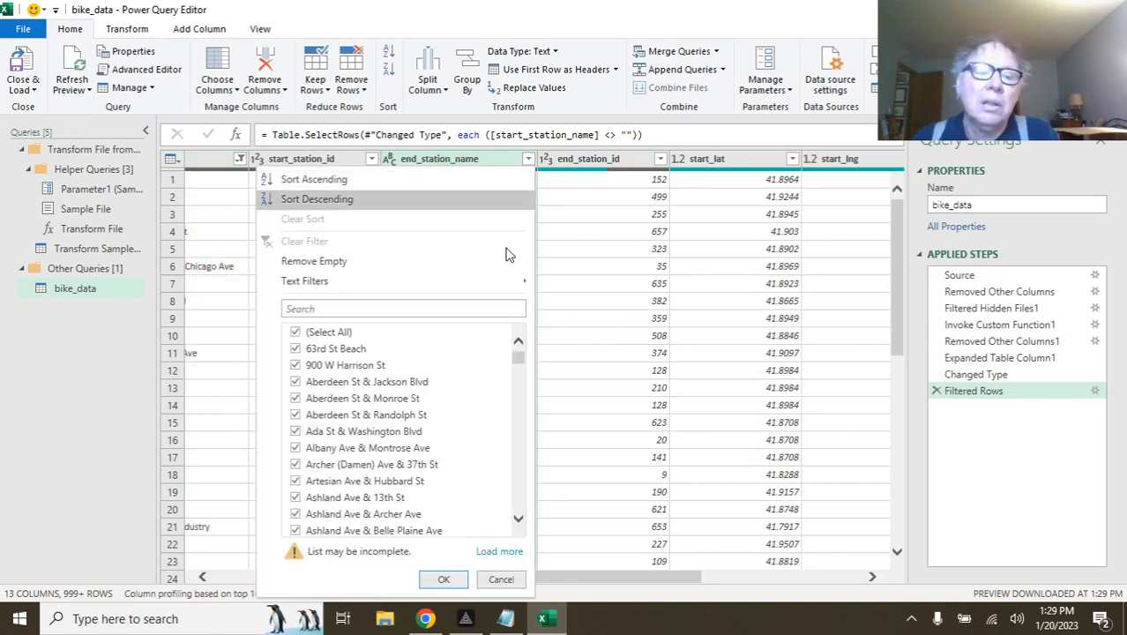
{"action": "left_click", "coordinate": [508, 551]}
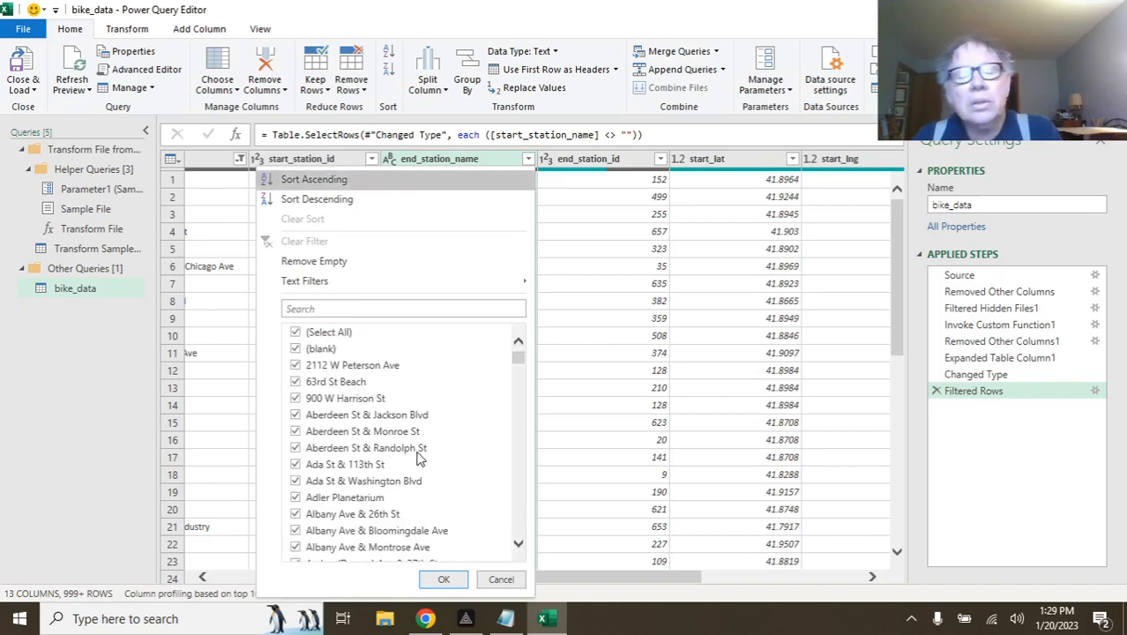
{"action": "left_click", "coordinate": [295, 350]}
{"action": "left_click", "coordinate": [446, 584]}
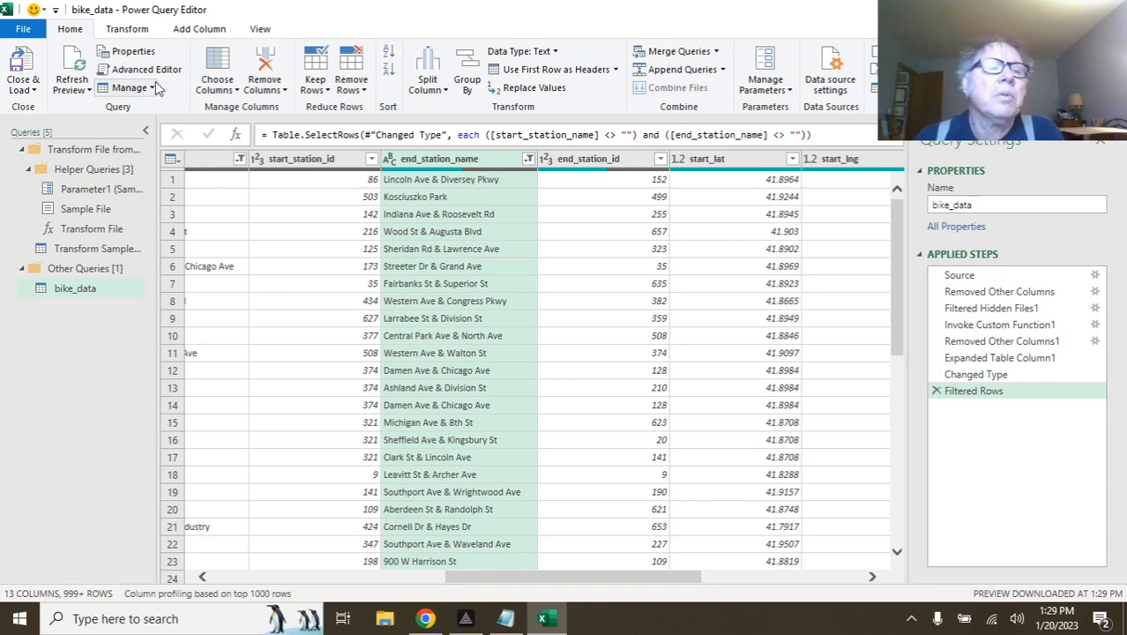
Count the rows of the filtered table, and delete the Counted Rows and Filtered Rows steps from the bike_data query.
{"action": "left_click", "coordinate": [132, 29]}
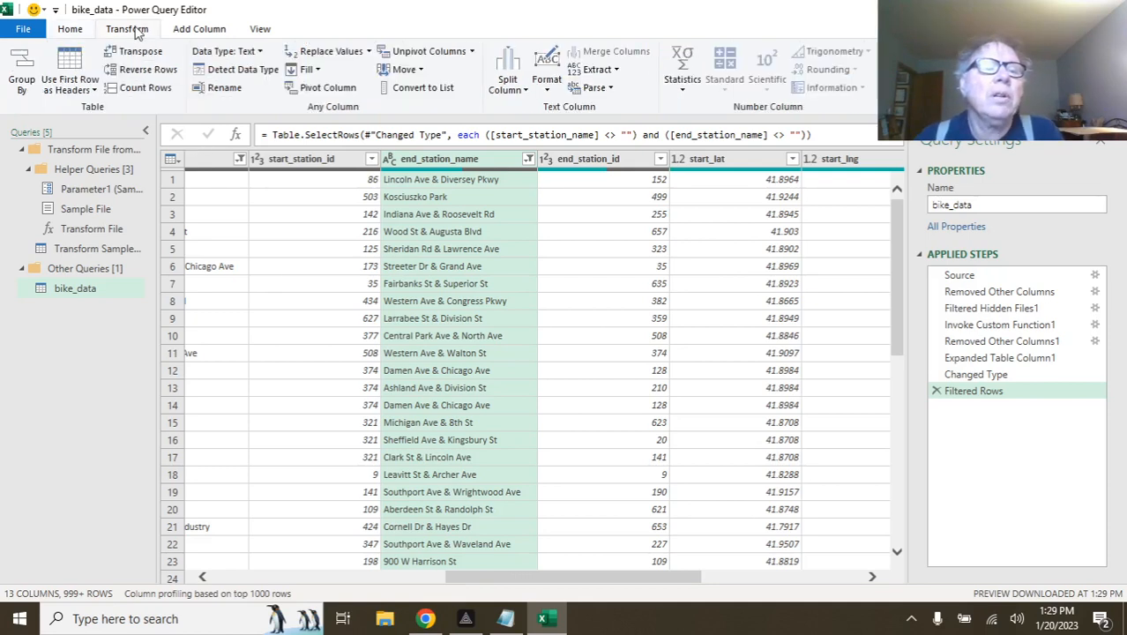
{"action": "left_click", "coordinate": [144, 88]}
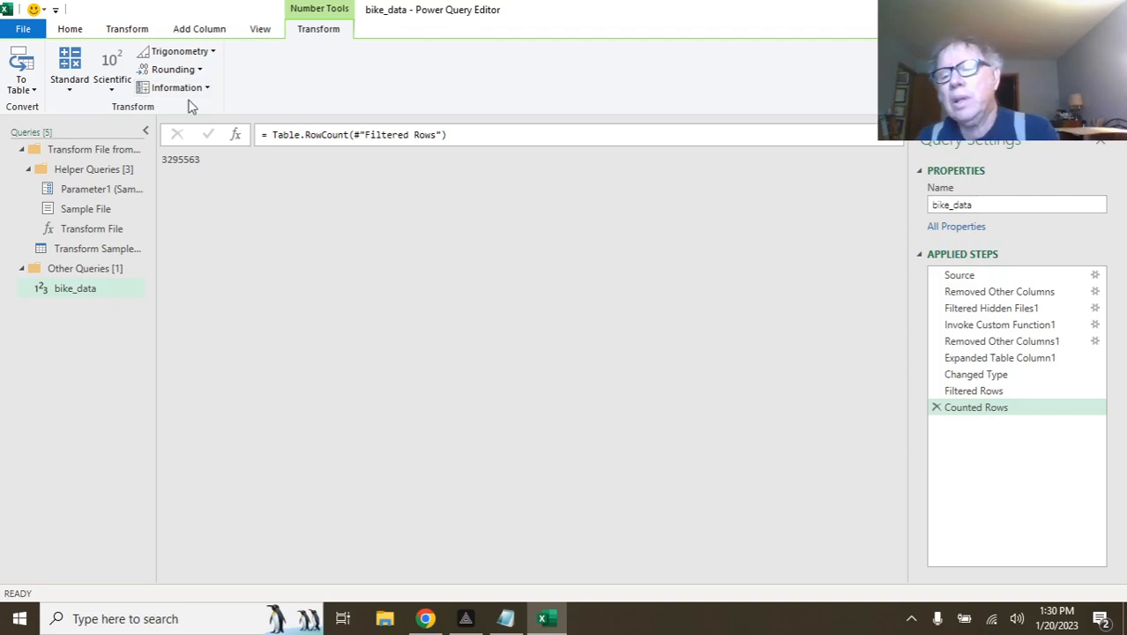
{"action": "left_click", "coordinate": [936, 407]}
{"action": "left_click", "coordinate": [936, 390]}
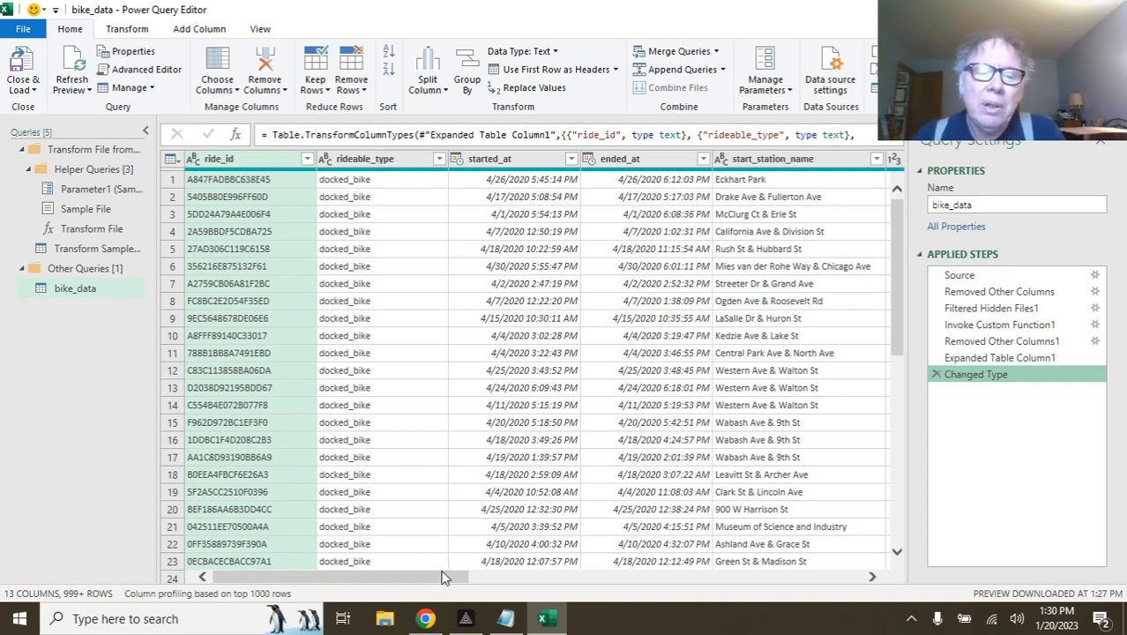
Try to replace a space with "ABC Bikeshare" in the start_station_name column, and delete the Replaced Value step.
{"action": "left_click_drag", "start_coordinate": [443, 577], "coordinate": [507, 577]}
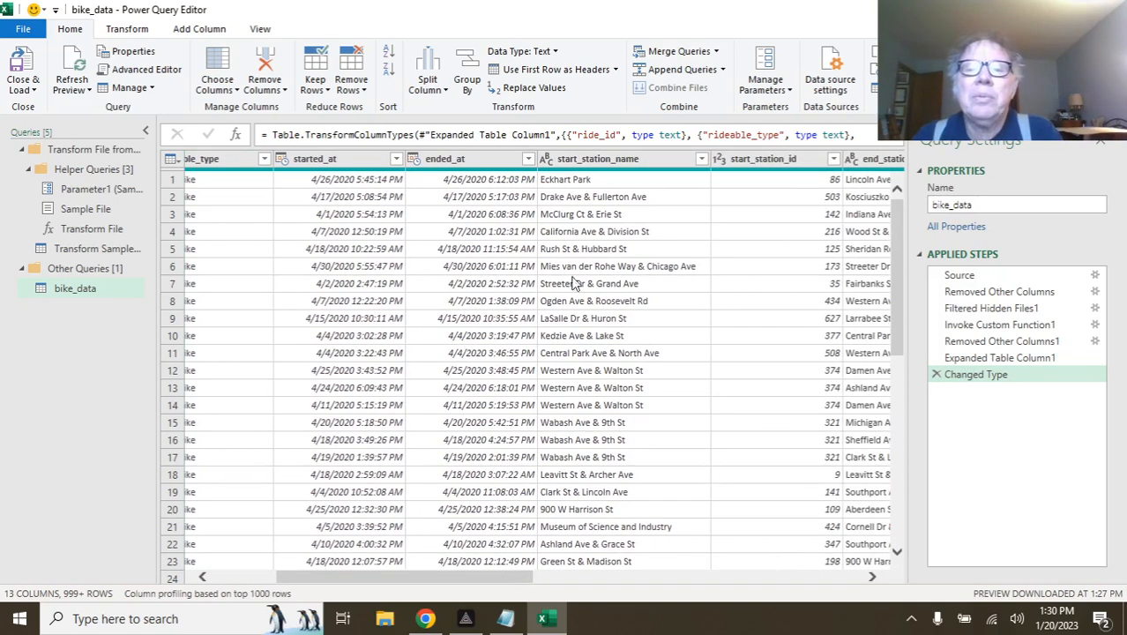
{"action": "left_click", "coordinate": [598, 161]}
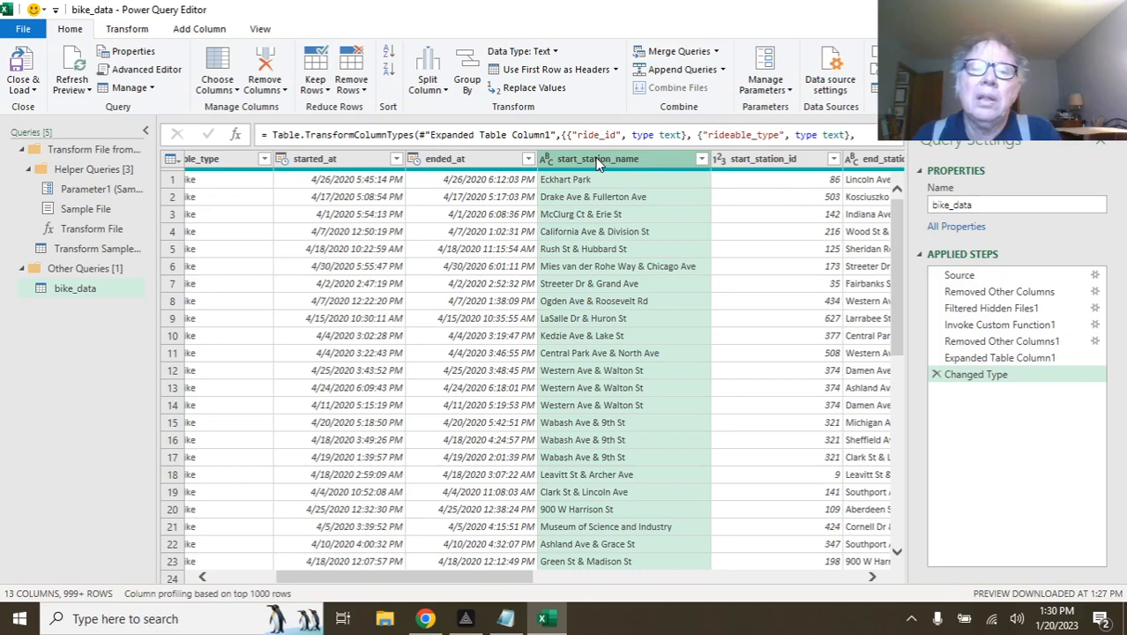
{"action": "right_click", "coordinate": [598, 163]}
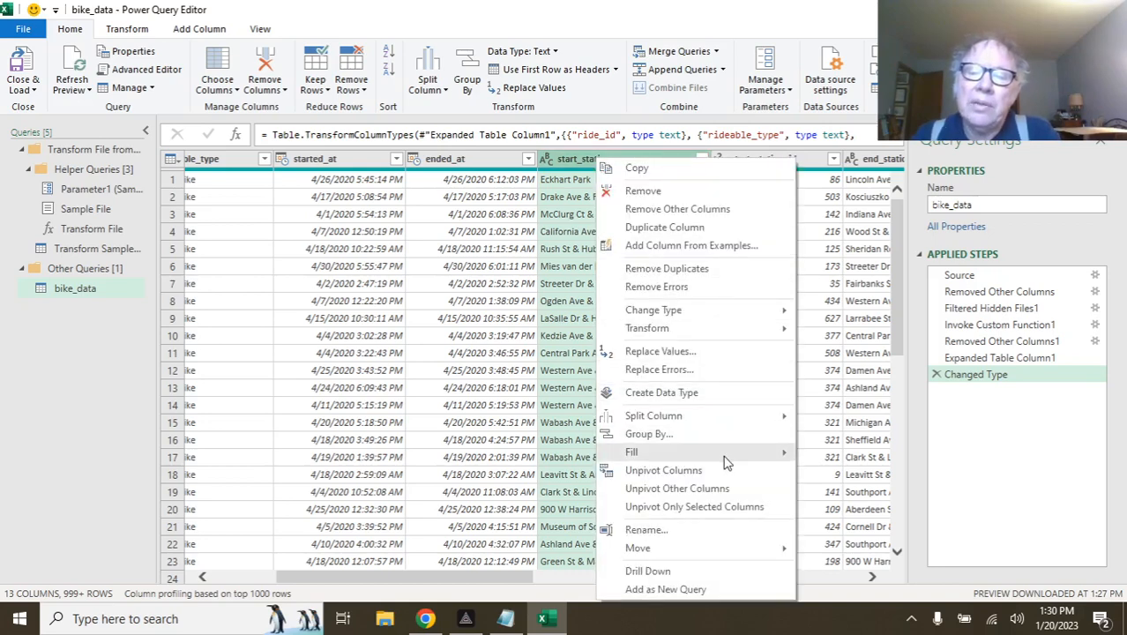
{"action": "left_click", "coordinate": [720, 349]}
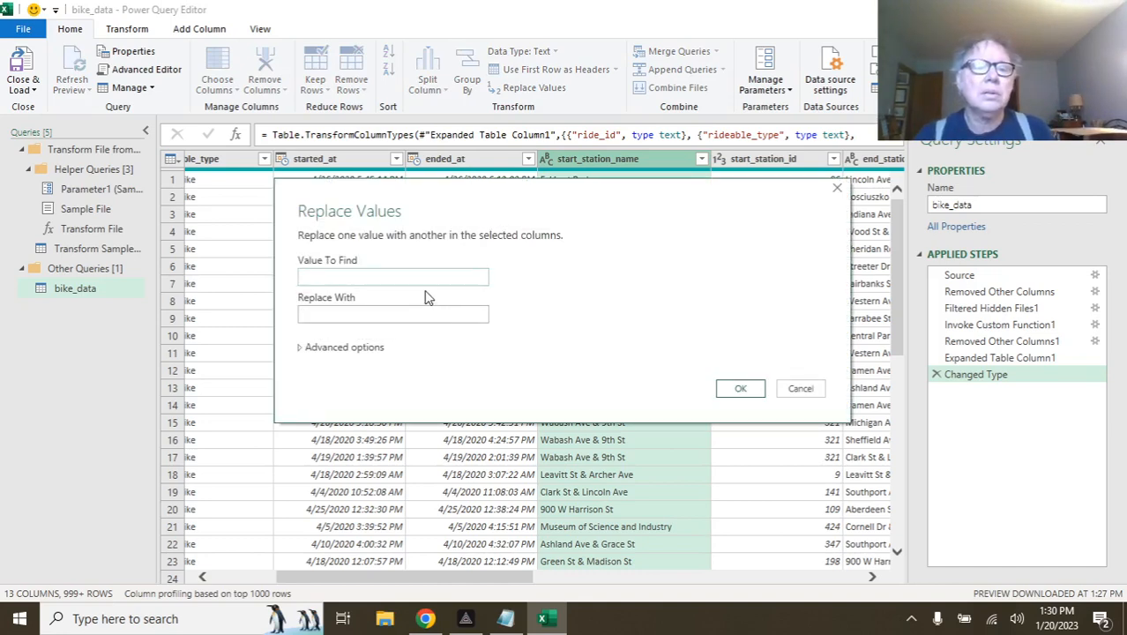
{"action": "left_click", "coordinate": [420, 311]}
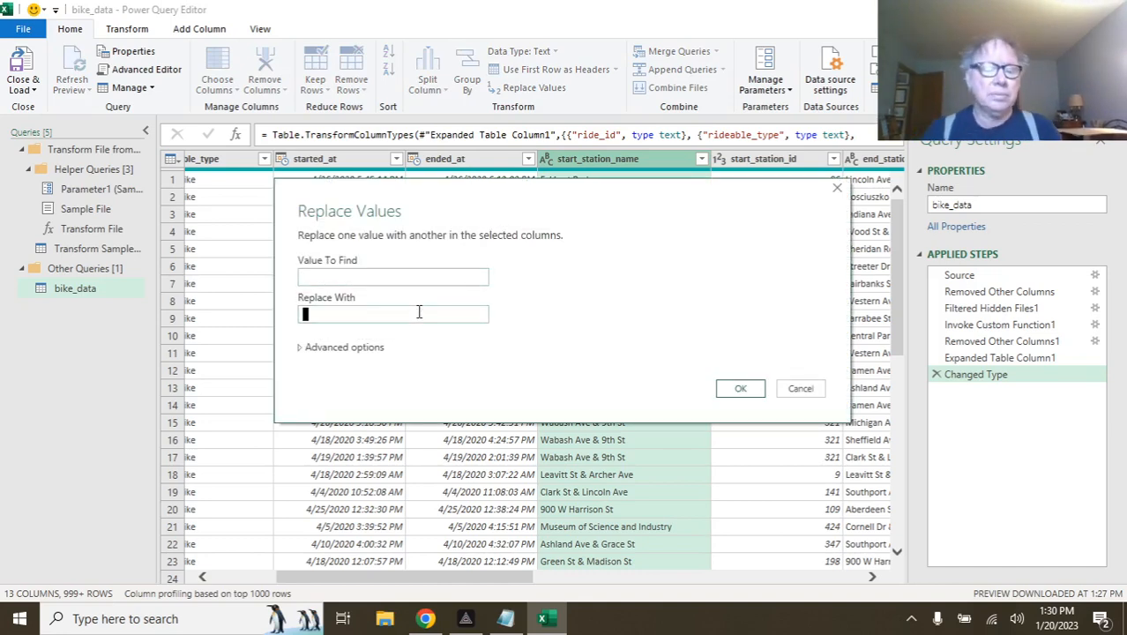
{"action": "type", "text": "ABC B"}
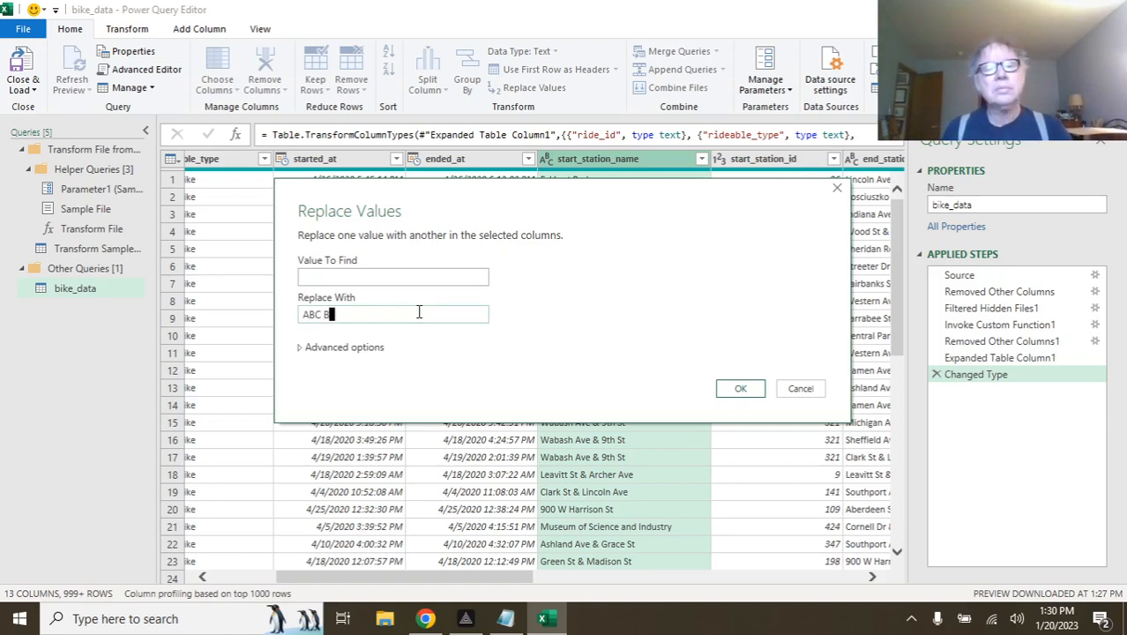
{"action": "type", "text": "ikeshare"}
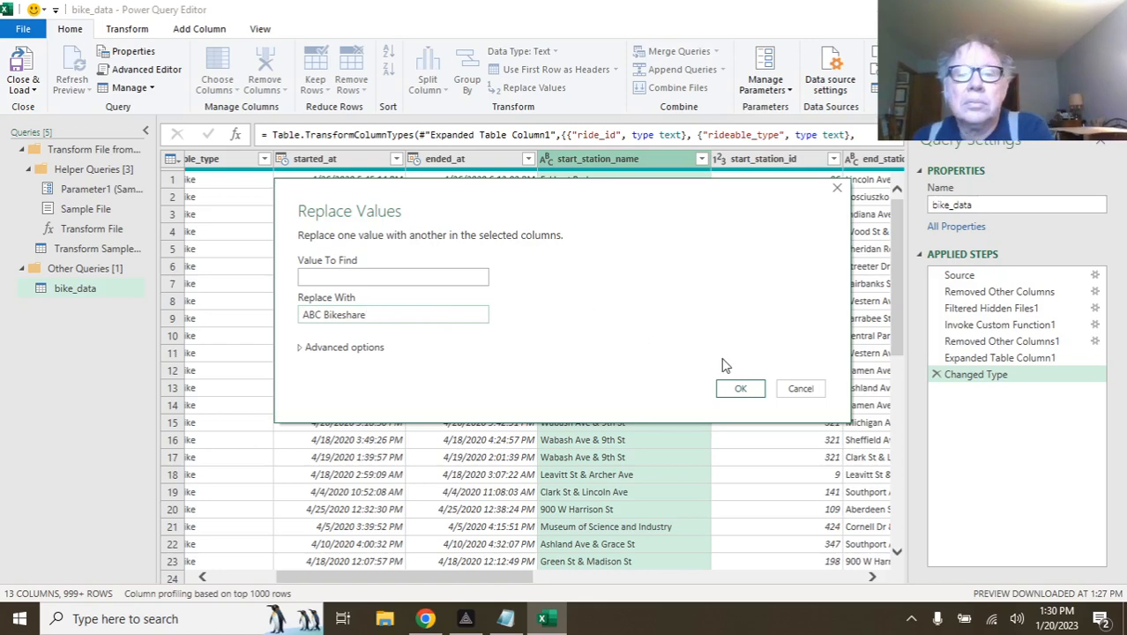
{"action": "left_click", "coordinate": [739, 389]}
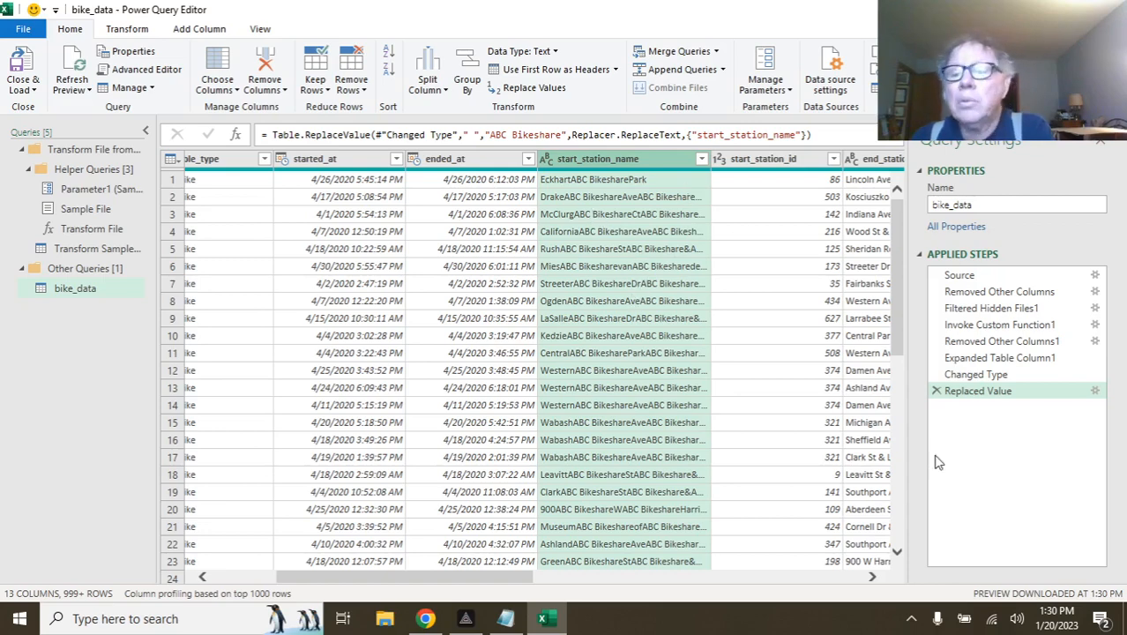
{"action": "left_click", "coordinate": [937, 391]}
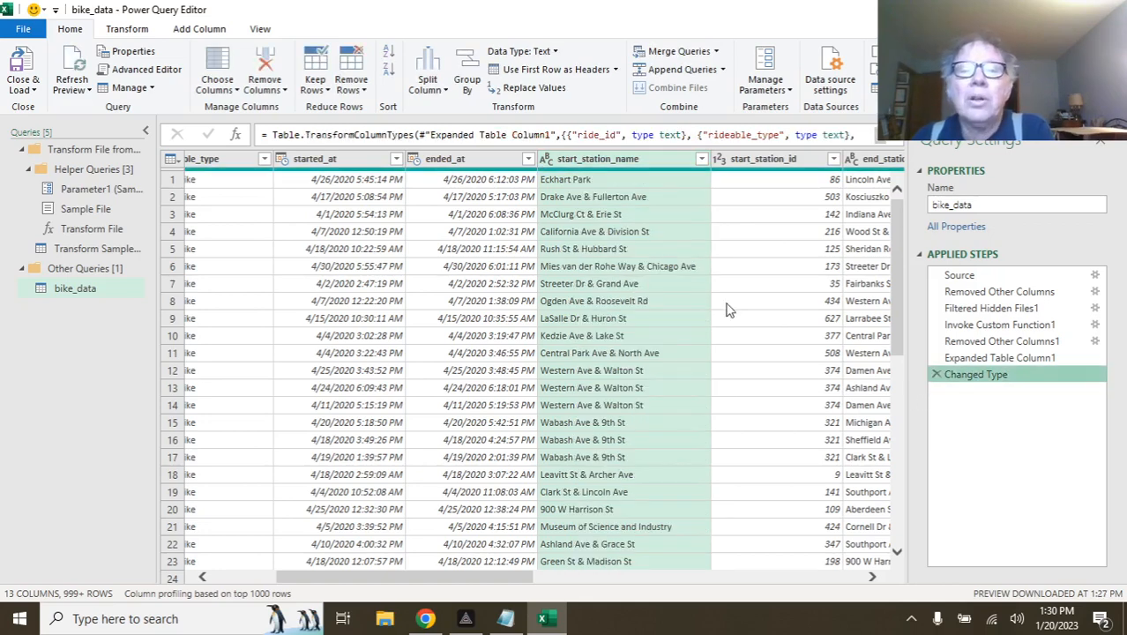
Try to replace null values with "ABC Bikeshare" in the start_station_name column.
{"action": "left_click", "coordinate": [700, 160]}
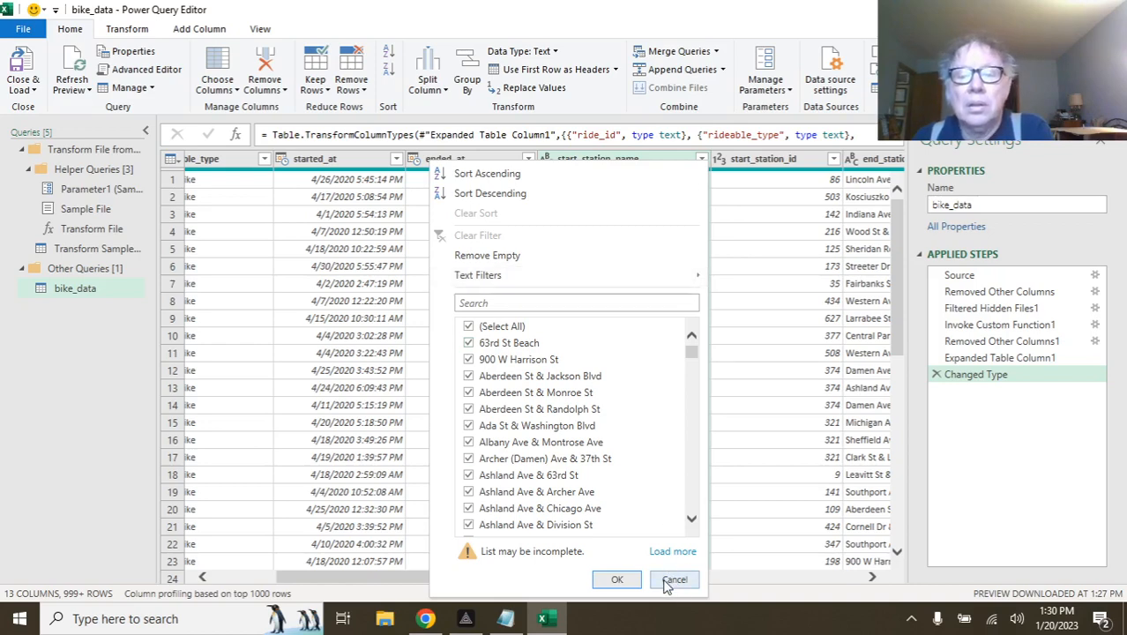
{"action": "left_click", "coordinate": [674, 580]}
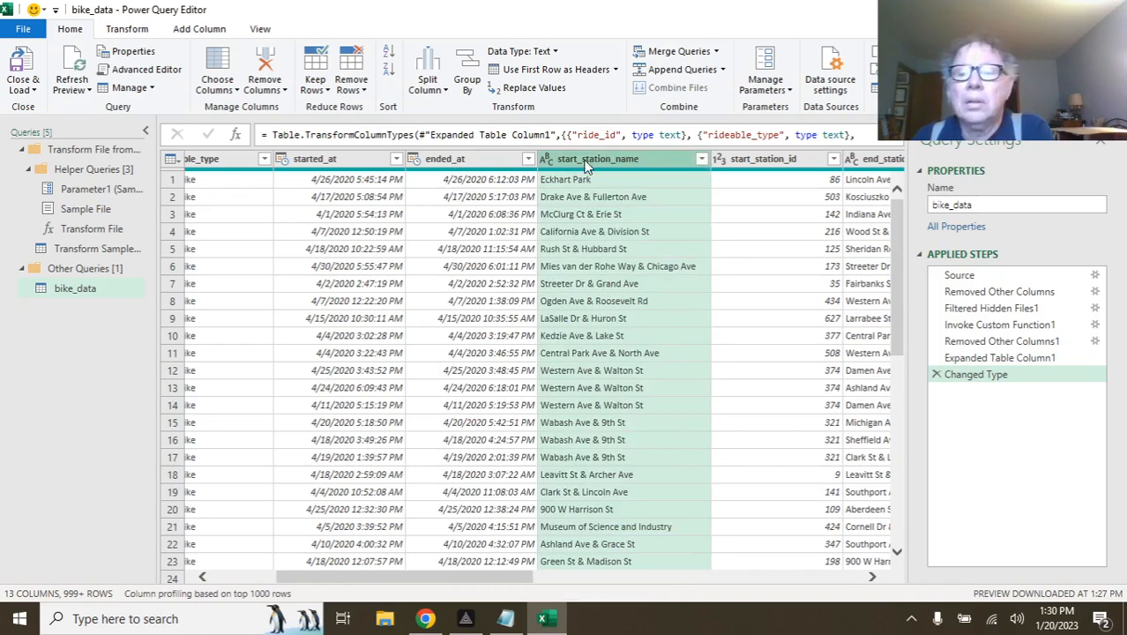
{"action": "right_click", "coordinate": [586, 166]}
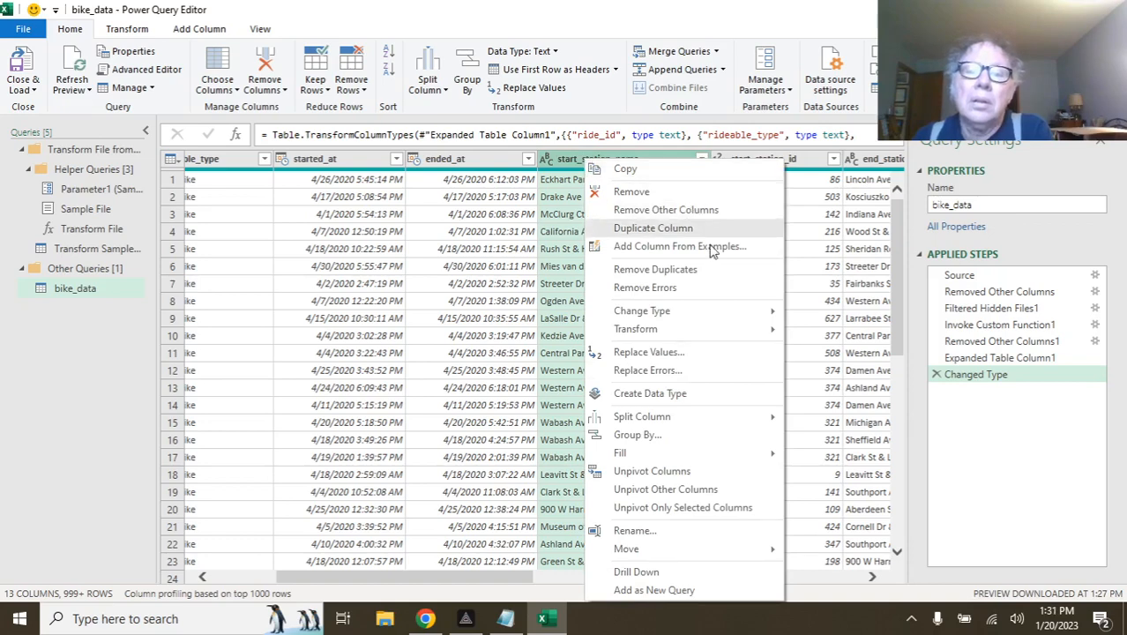
{"action": "left_click", "coordinate": [649, 352]}
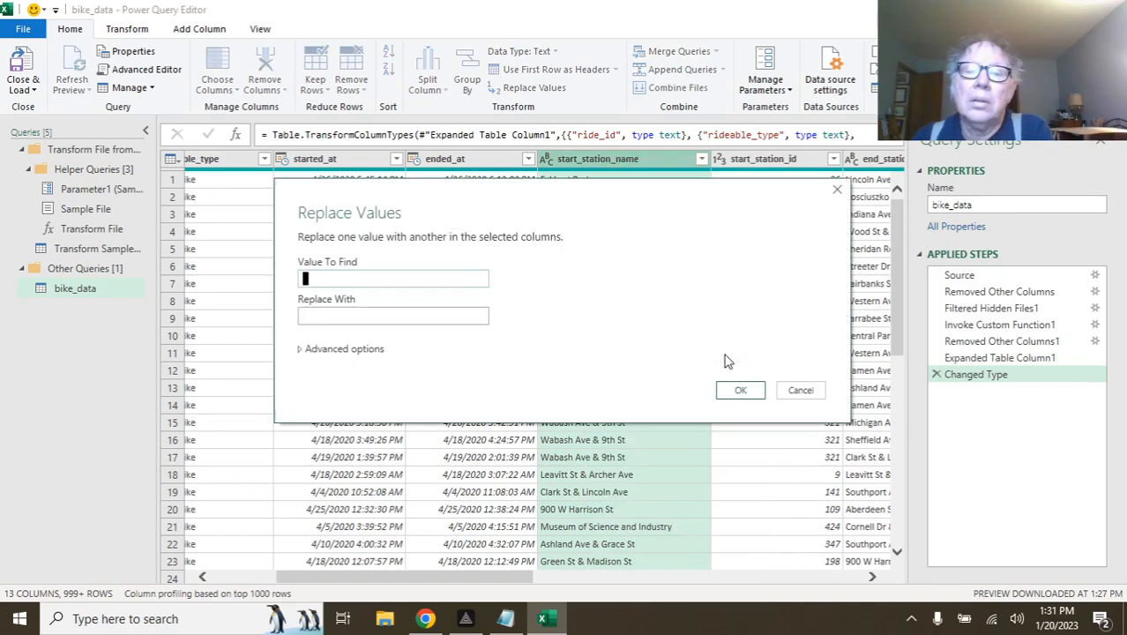
{"action": "type", "text": "n"}
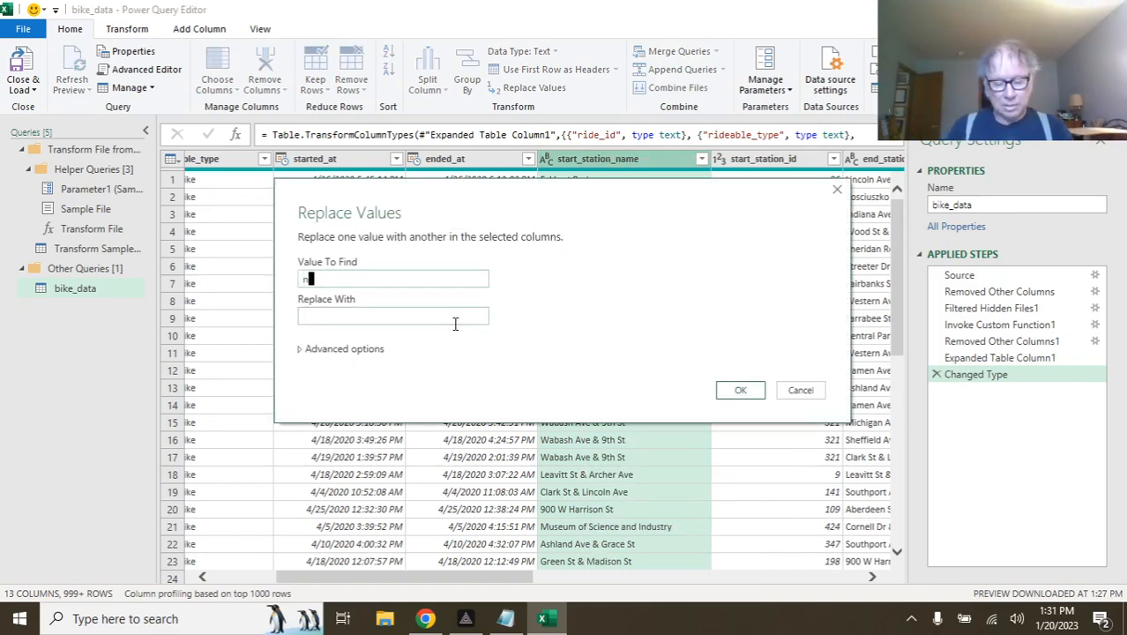
{"action": "type", "text": "ull"}
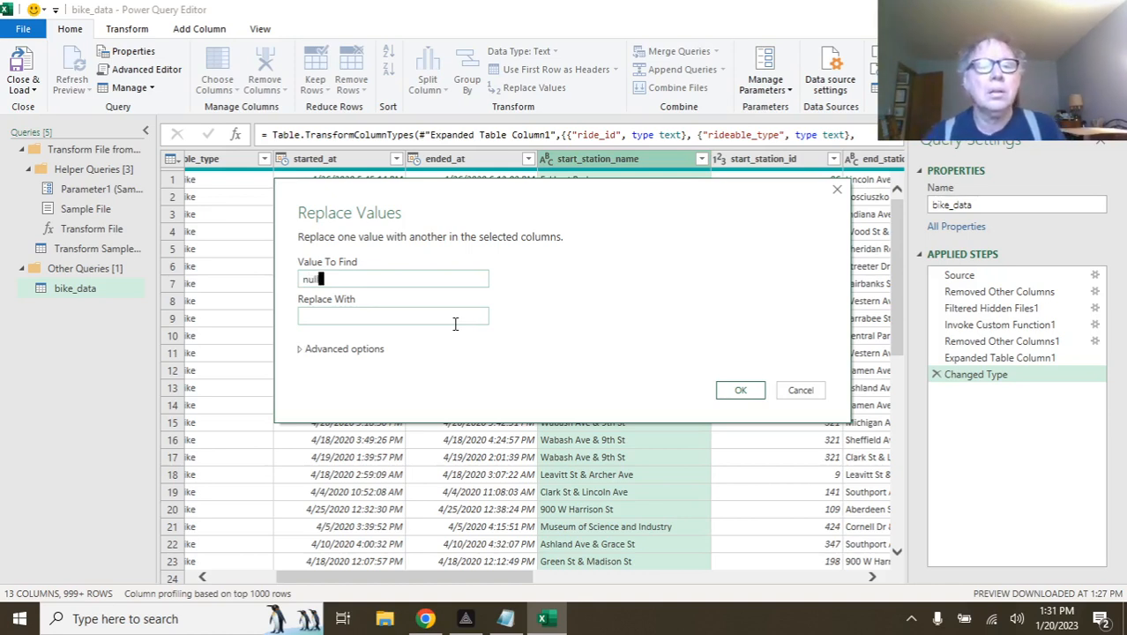
{"action": "left_click", "coordinate": [453, 315]}
{"action": "type", "text": "ABC"}
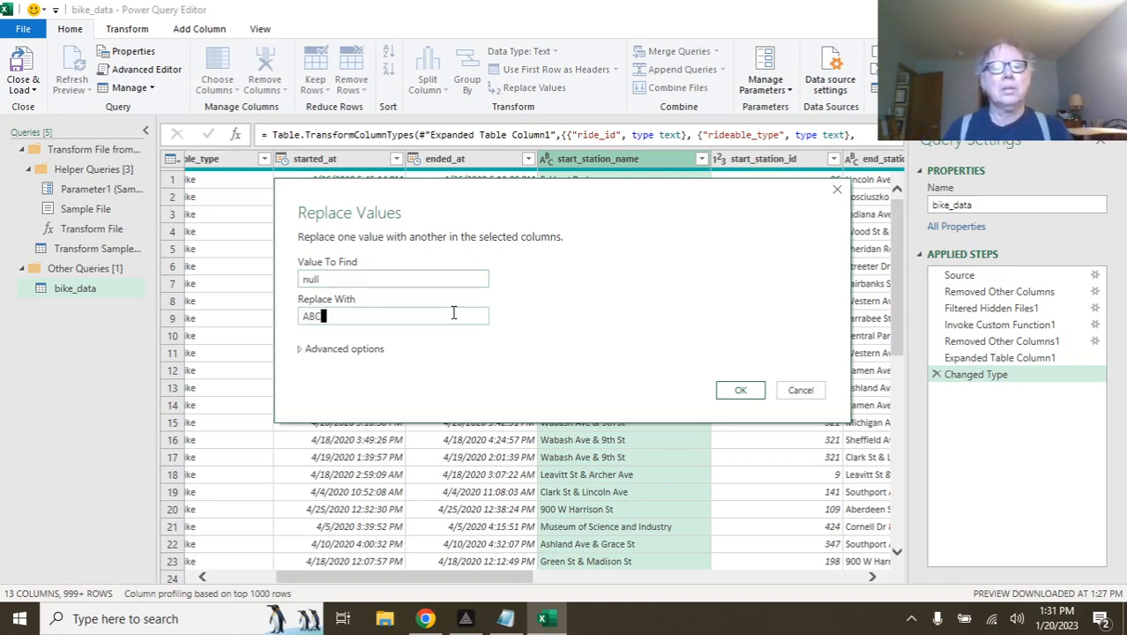
{"action": "type", "text": " Bike"}
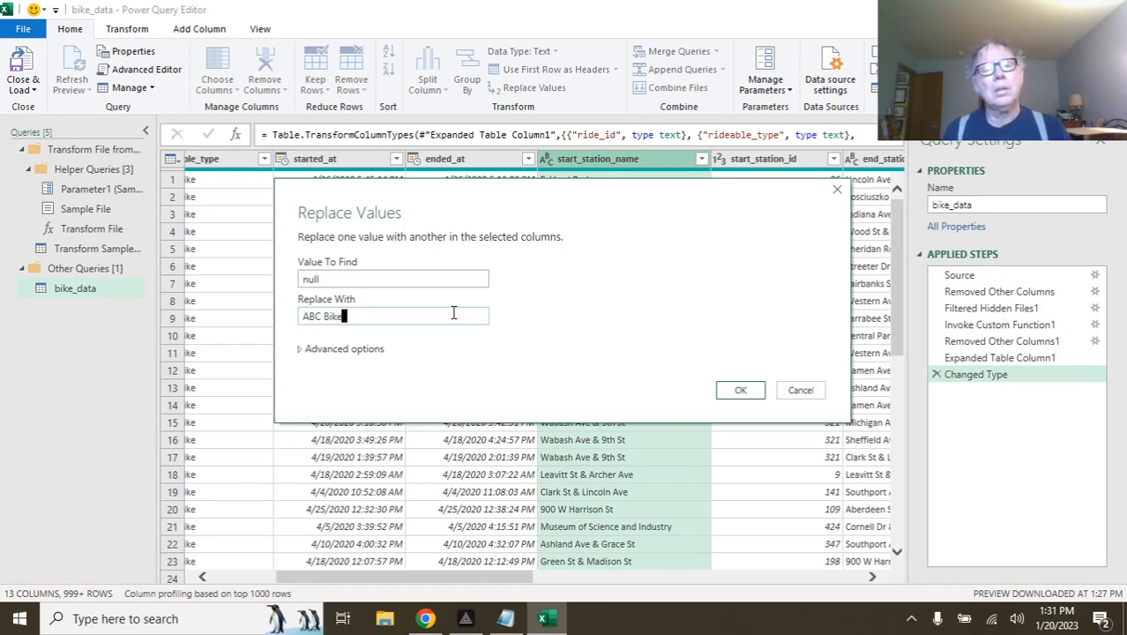
{"action": "type", "text": "share"}
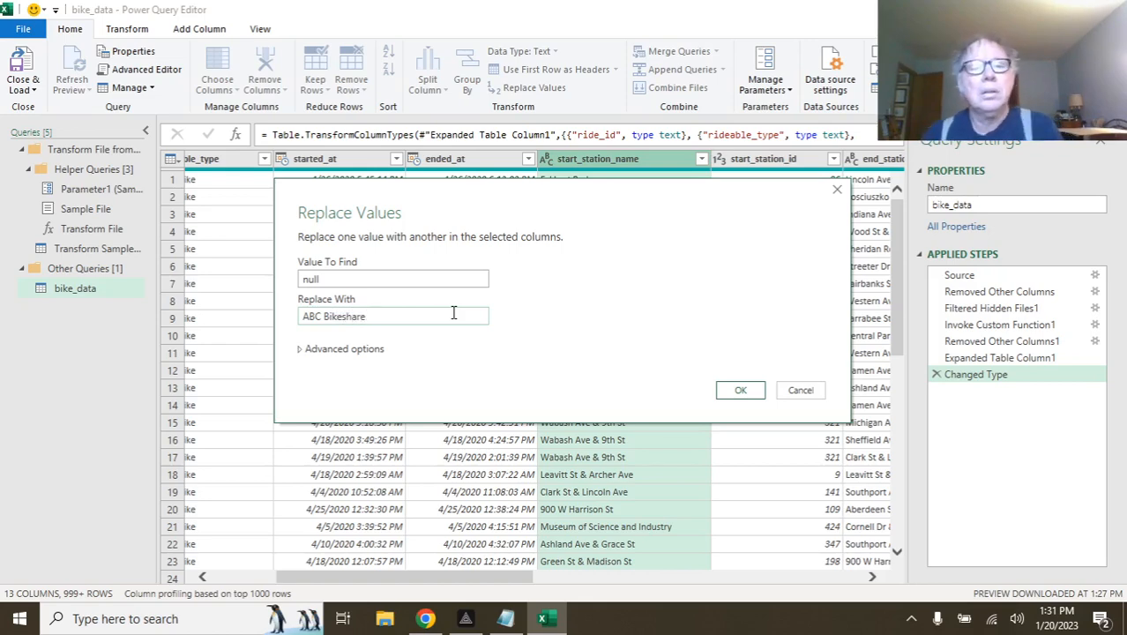
{"action": "left_click", "coordinate": [737, 390]}
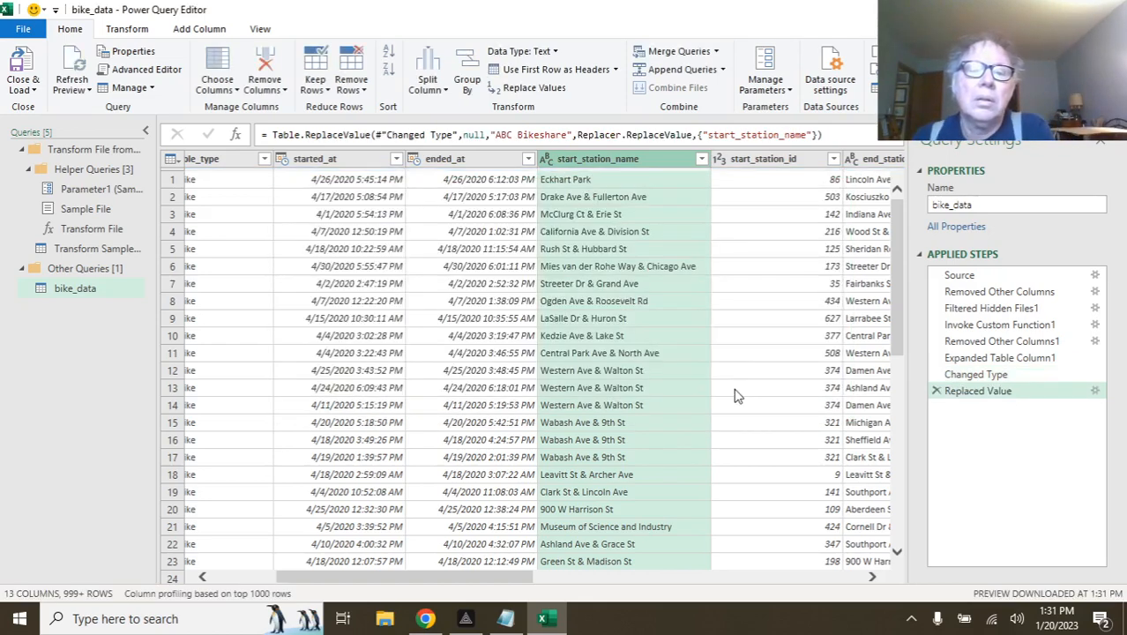
Check the full list of start_station_name values for blanks without filtering, and delete the Replaced Value step.
{"action": "left_click", "coordinate": [702, 158]}
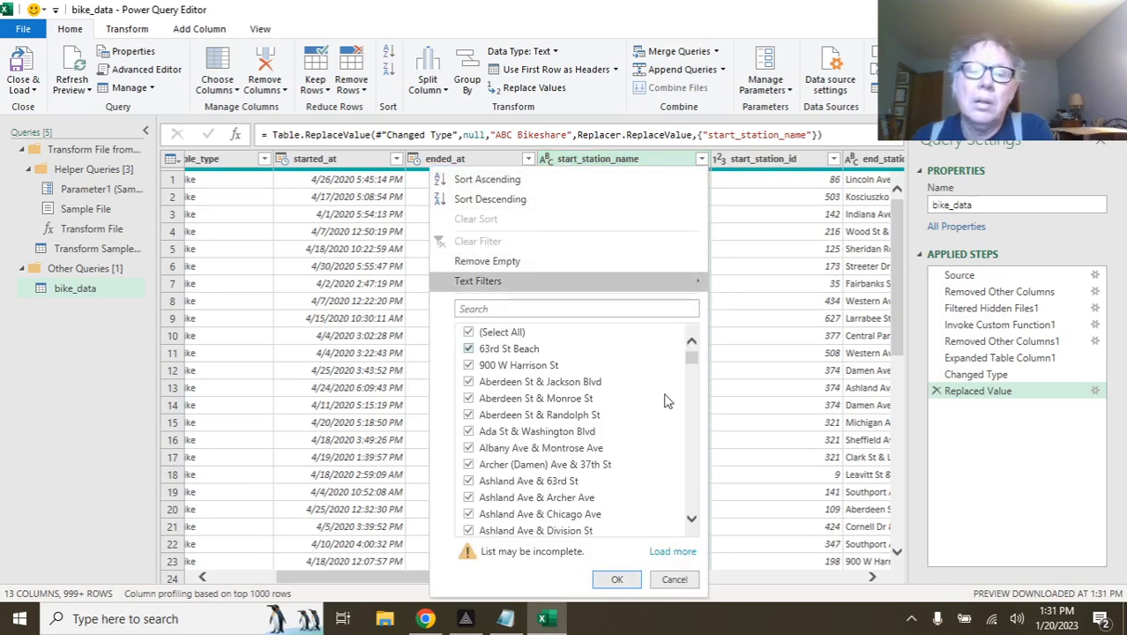
{"action": "left_click", "coordinate": [674, 552]}
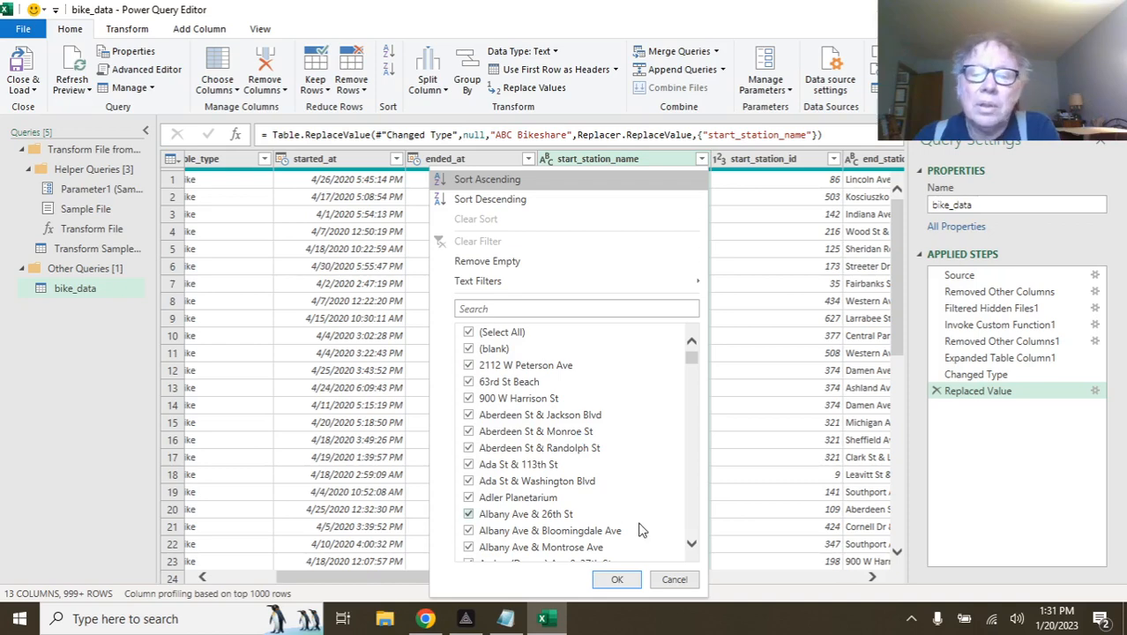
{"action": "left_click", "coordinate": [672, 580]}
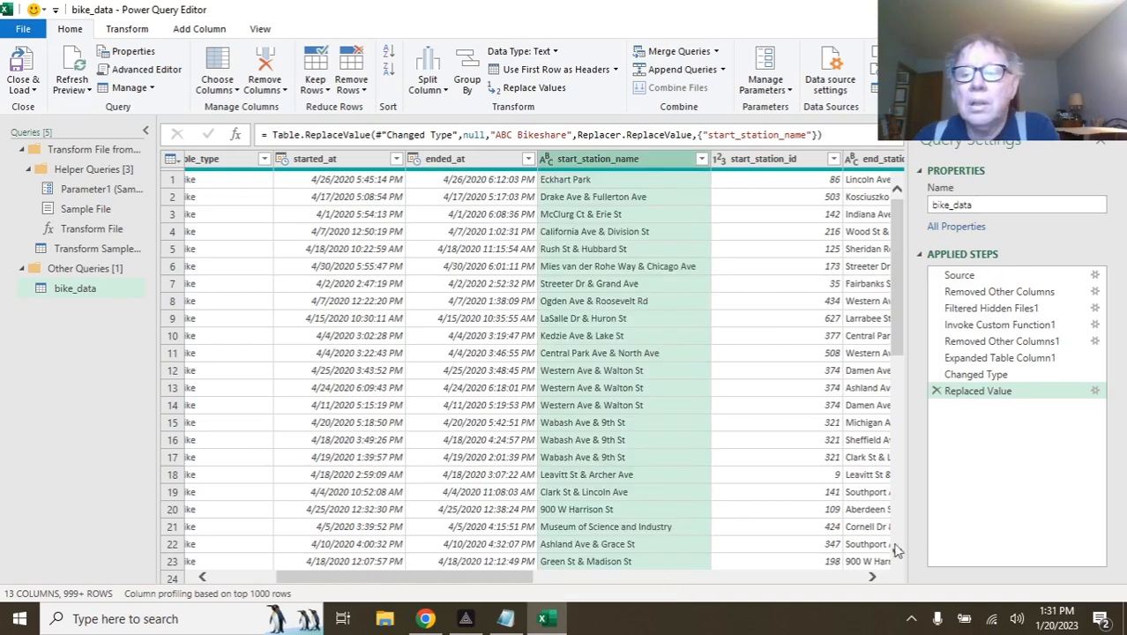
{"action": "left_click", "coordinate": [936, 391]}
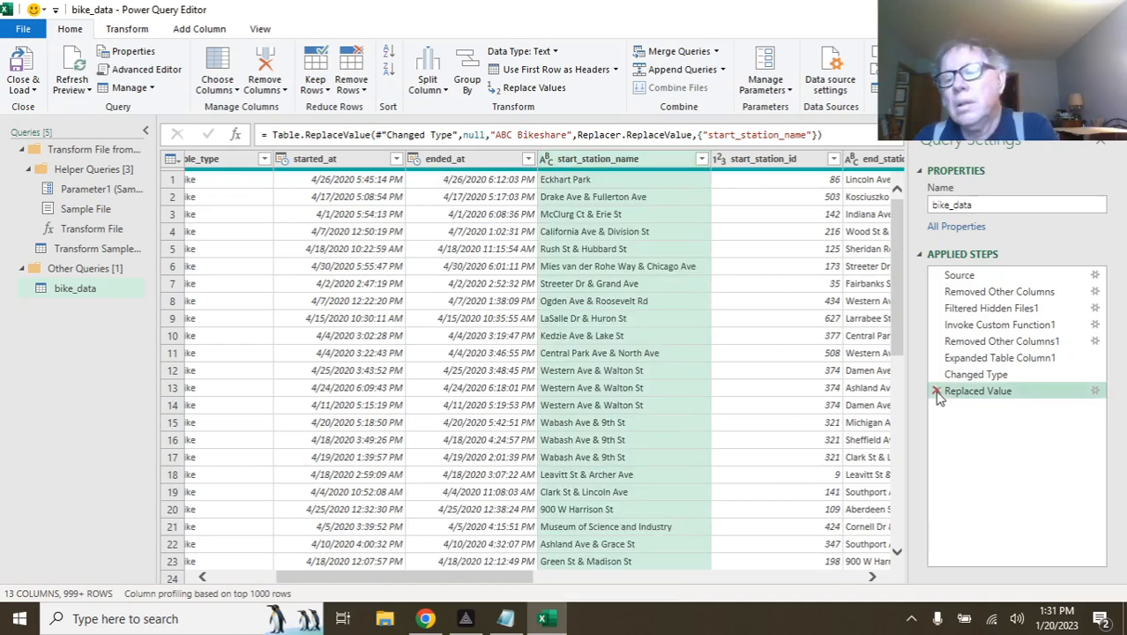
Replace empty values in the start_station_name column with "ABC Bikeshare", leaving the value to find blank.
{"action": "right_click", "coordinate": [619, 161]}
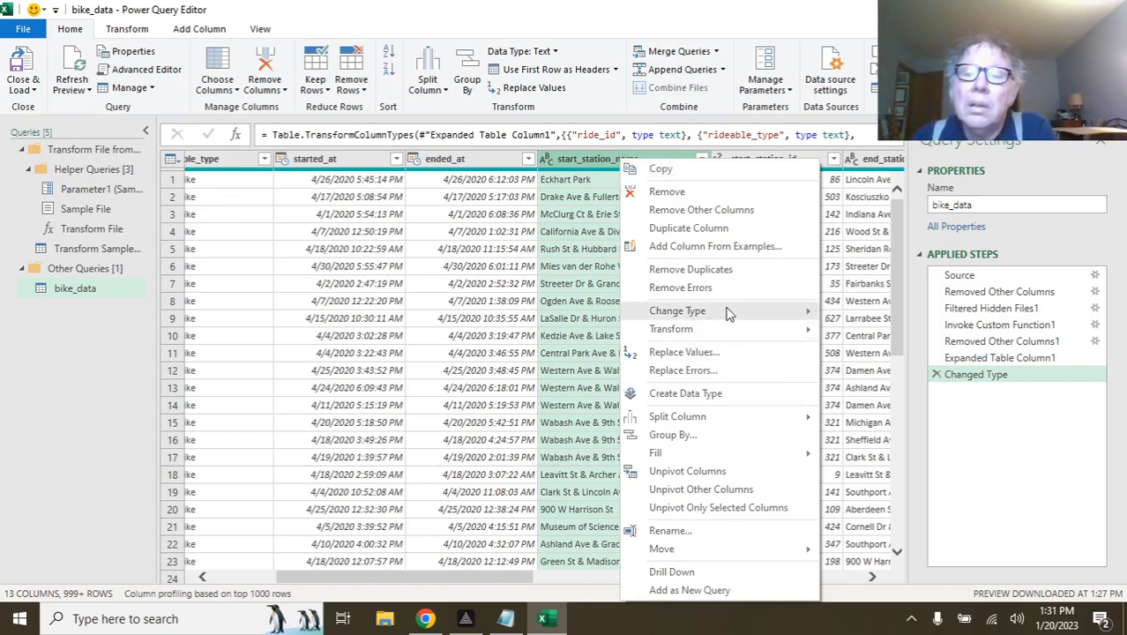
{"action": "left_click", "coordinate": [719, 358]}
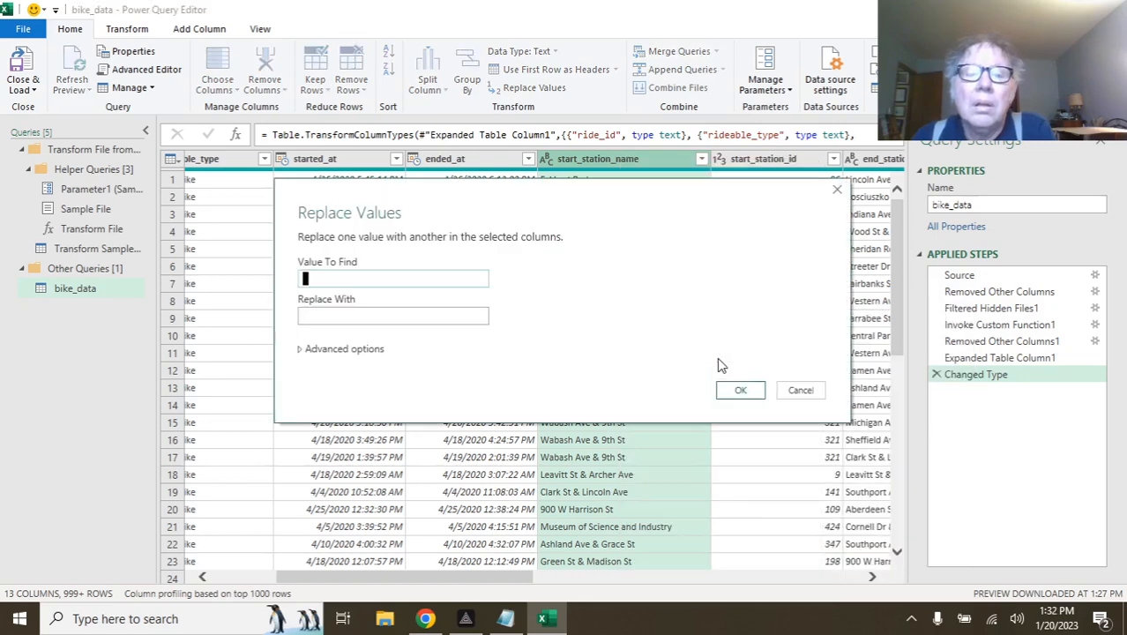
{"action": "left_click", "coordinate": [418, 315]}
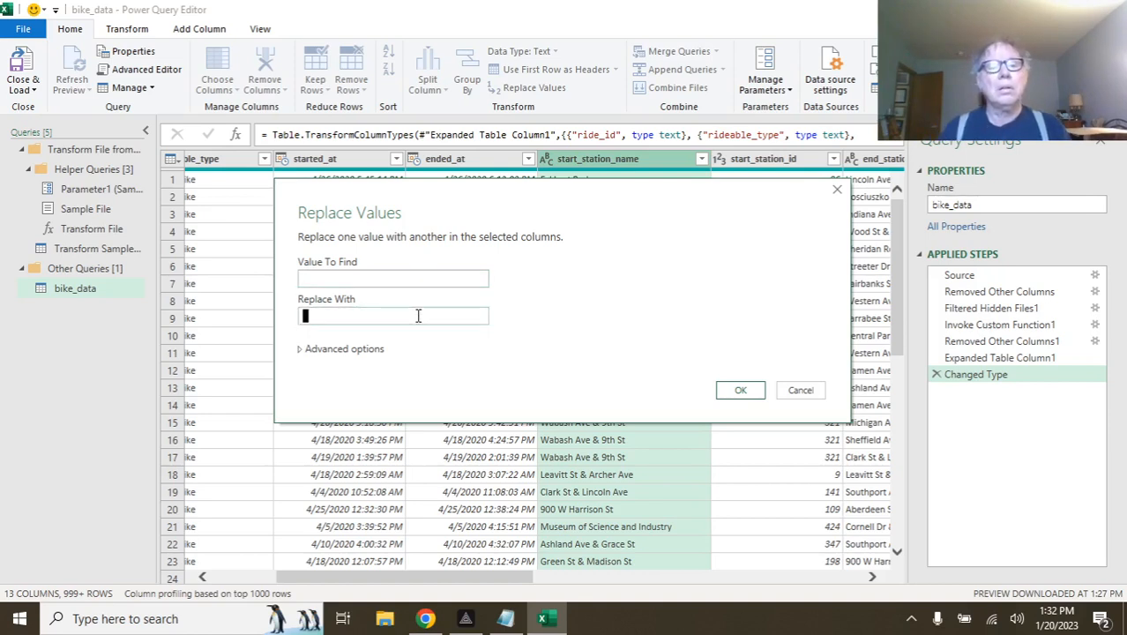
{"action": "type", "text": "ABC bik"}
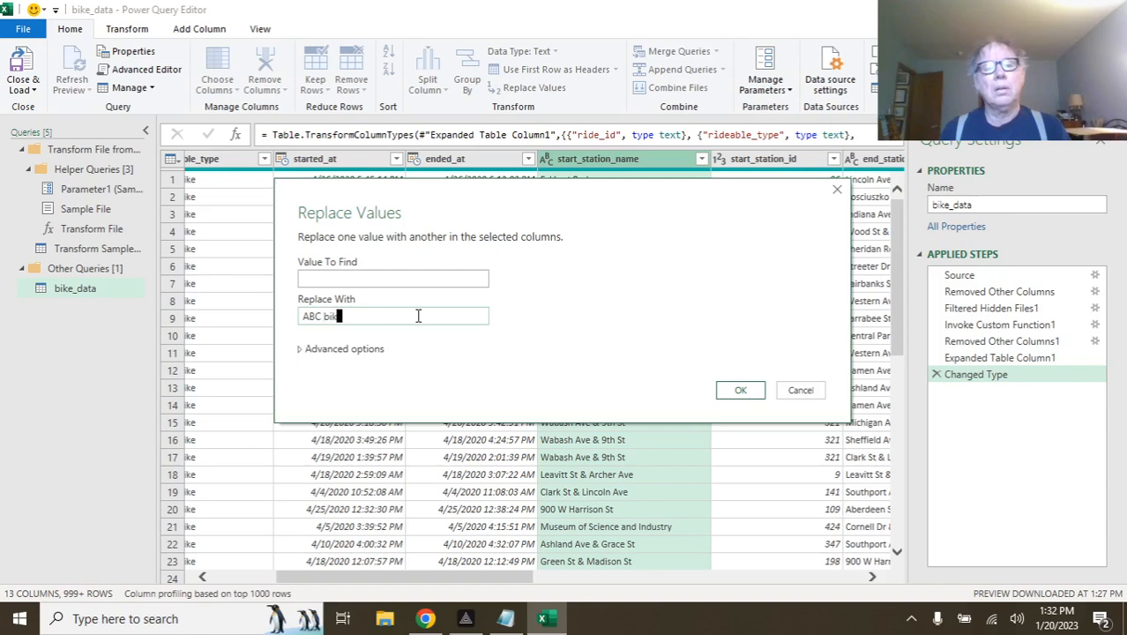
{"action": "type", "text": "e"}
{"action": "key", "text": "BackSpace"}
{"action": "key", "text": "BackSpace"}
{"action": "type", "text": "B"}
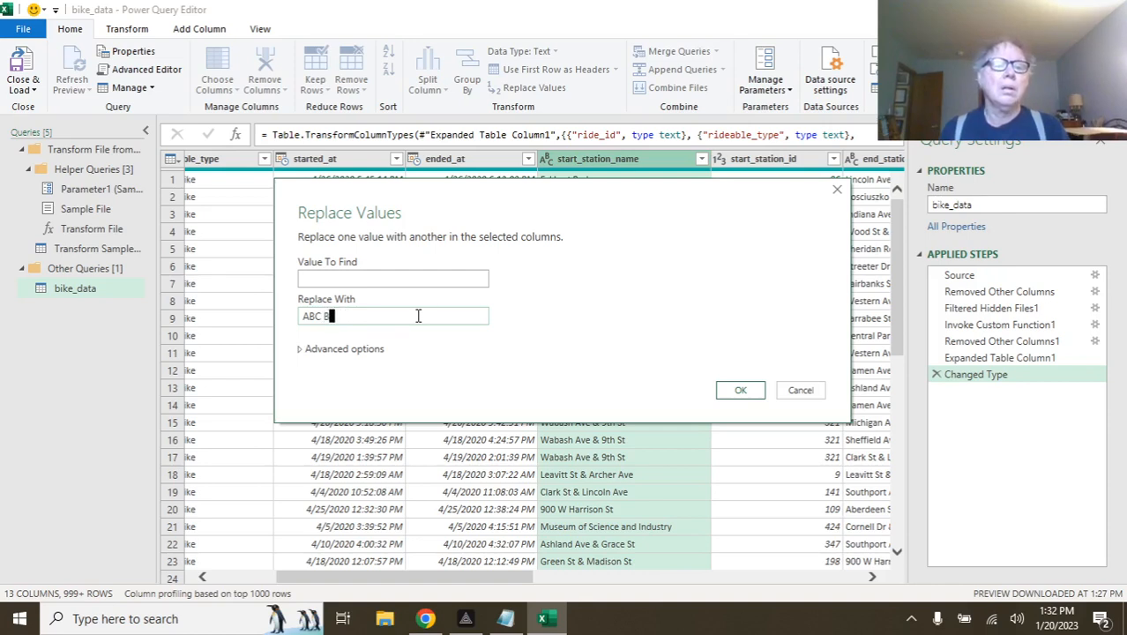
{"action": "type", "text": "ikeshare"}
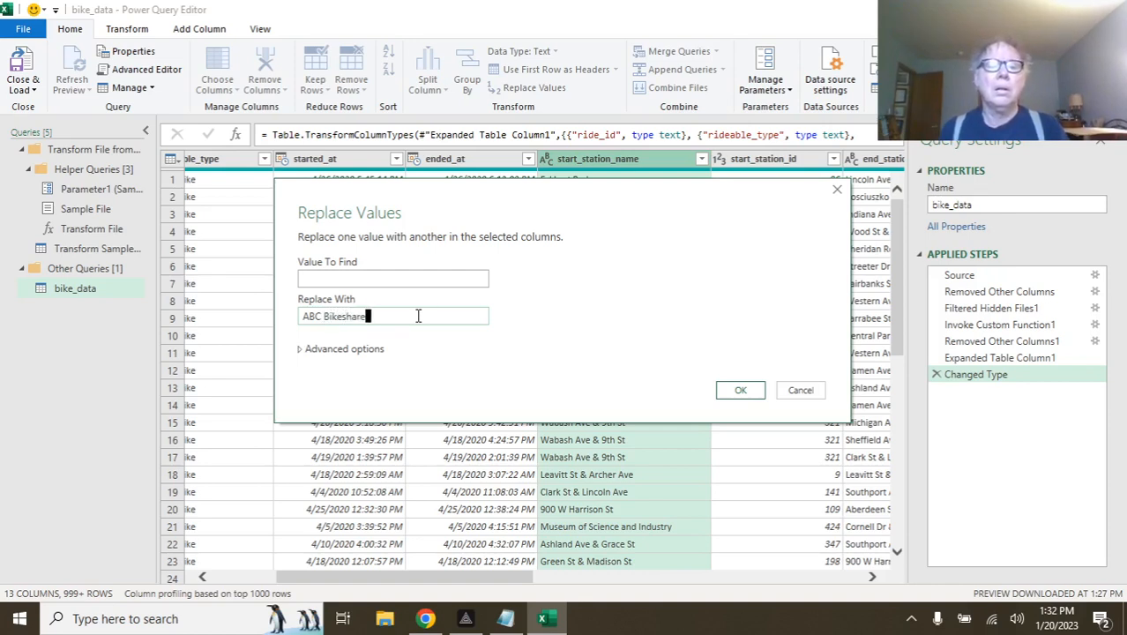
{"action": "left_click", "coordinate": [739, 391]}
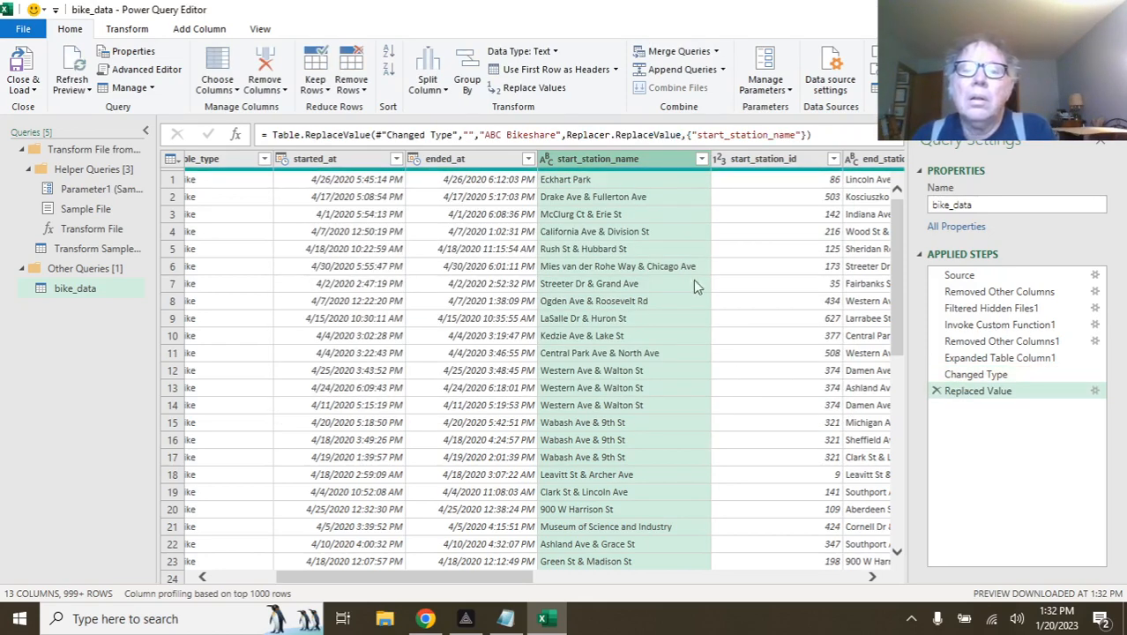
Load the full value list of start_station_name and filter the column to only "ABC Bikeshare".
{"action": "left_click", "coordinate": [702, 160]}
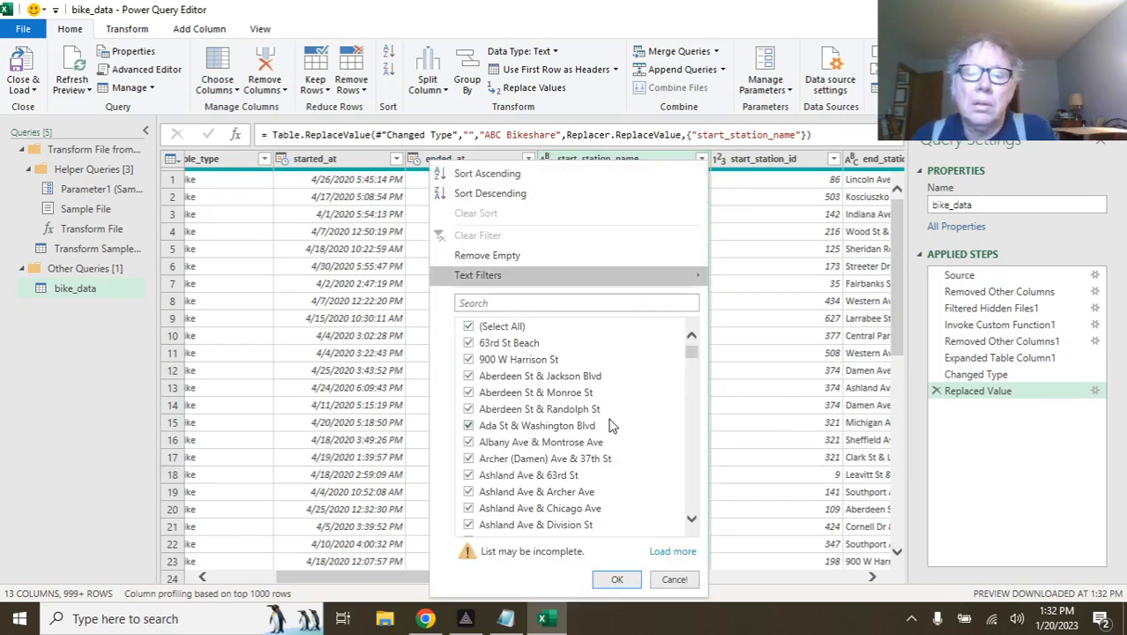
{"action": "left_click", "coordinate": [667, 552]}
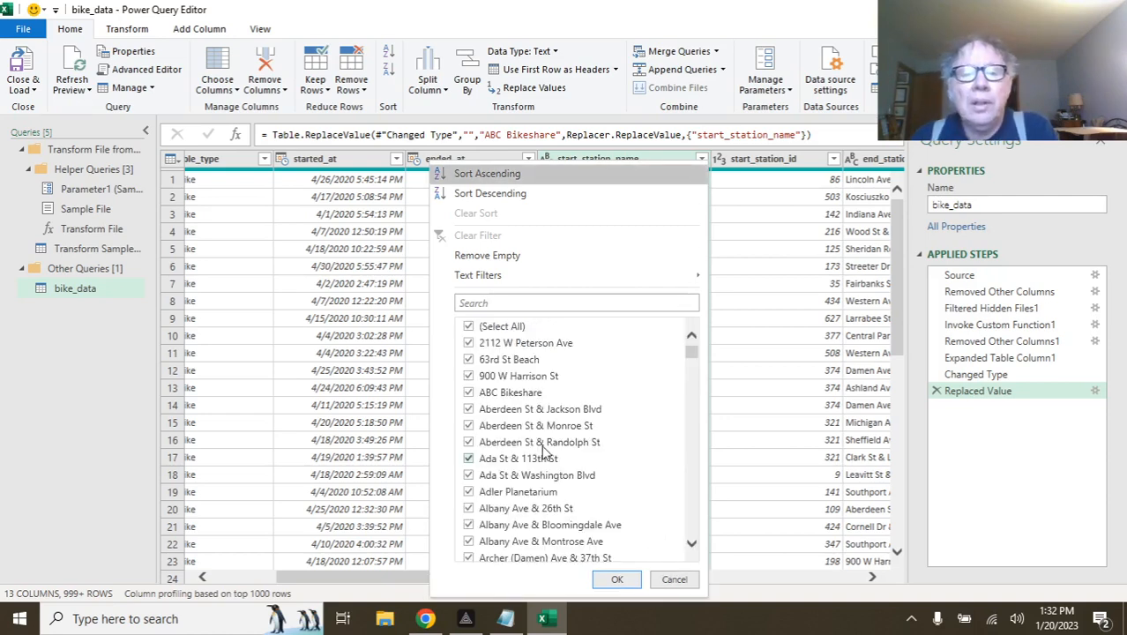
{"action": "left_click", "coordinate": [468, 326]}
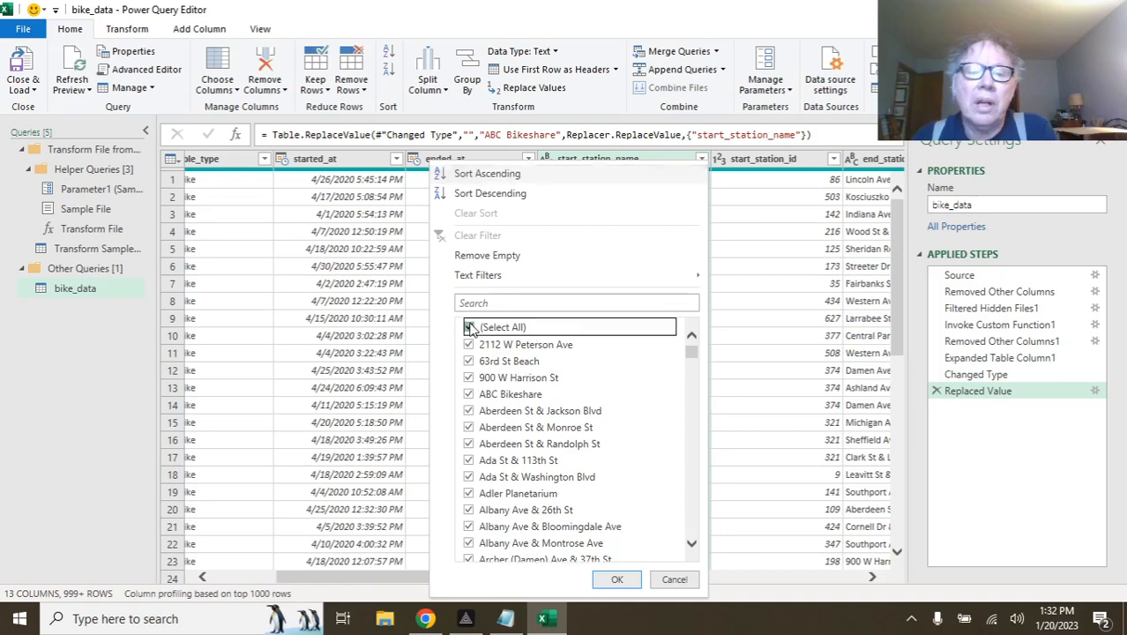
{"action": "left_click", "coordinate": [469, 393]}
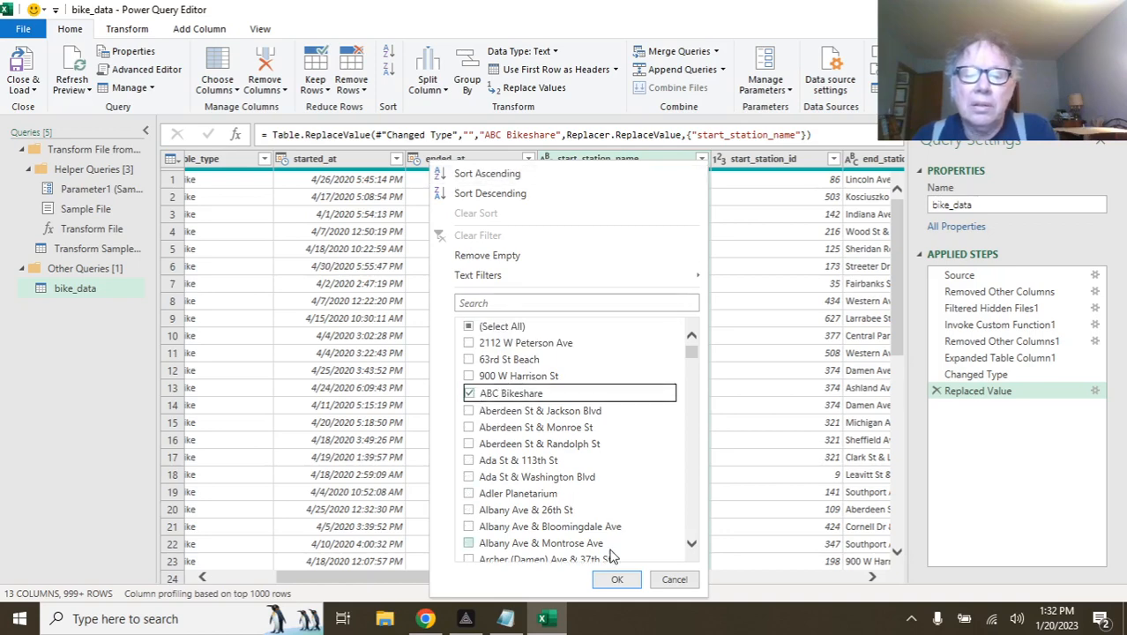
{"action": "left_click", "coordinate": [620, 579]}
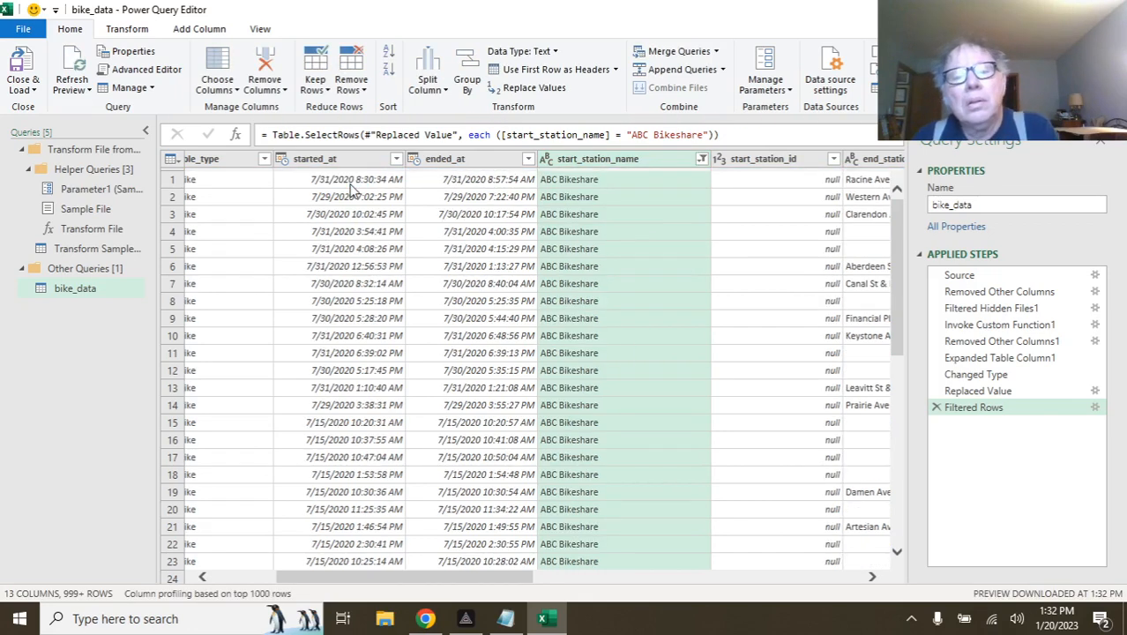
Count the rows whose start station is "ABC Bikeshare", and delete the Counted Rows step.
{"action": "left_click", "coordinate": [137, 32]}
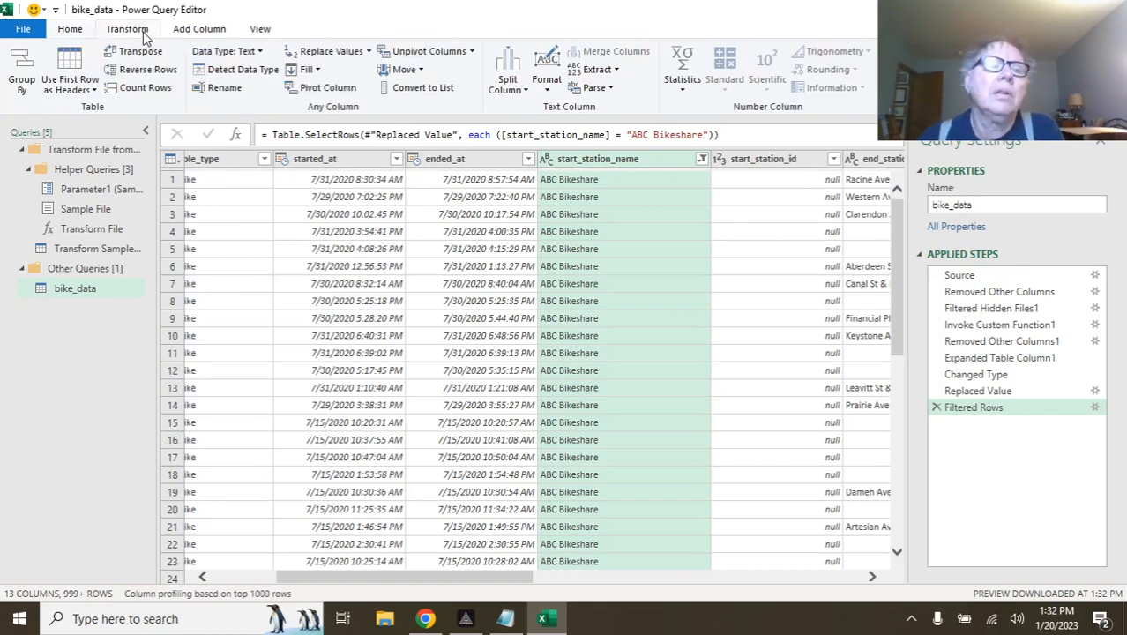
{"action": "left_click", "coordinate": [133, 88]}
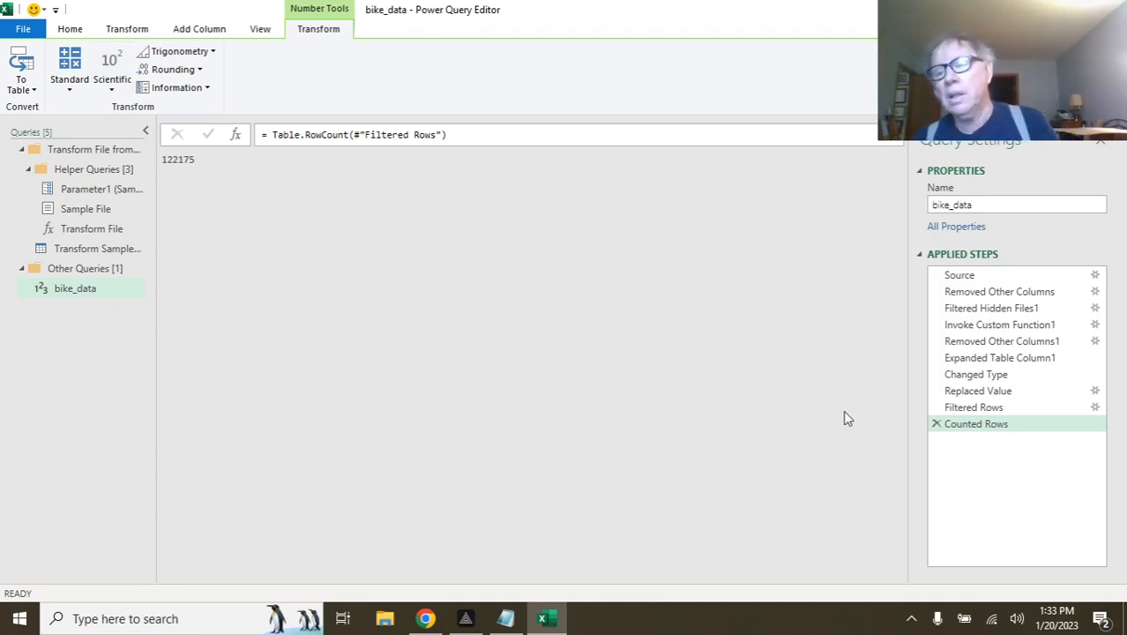
{"action": "left_click", "coordinate": [937, 424]}
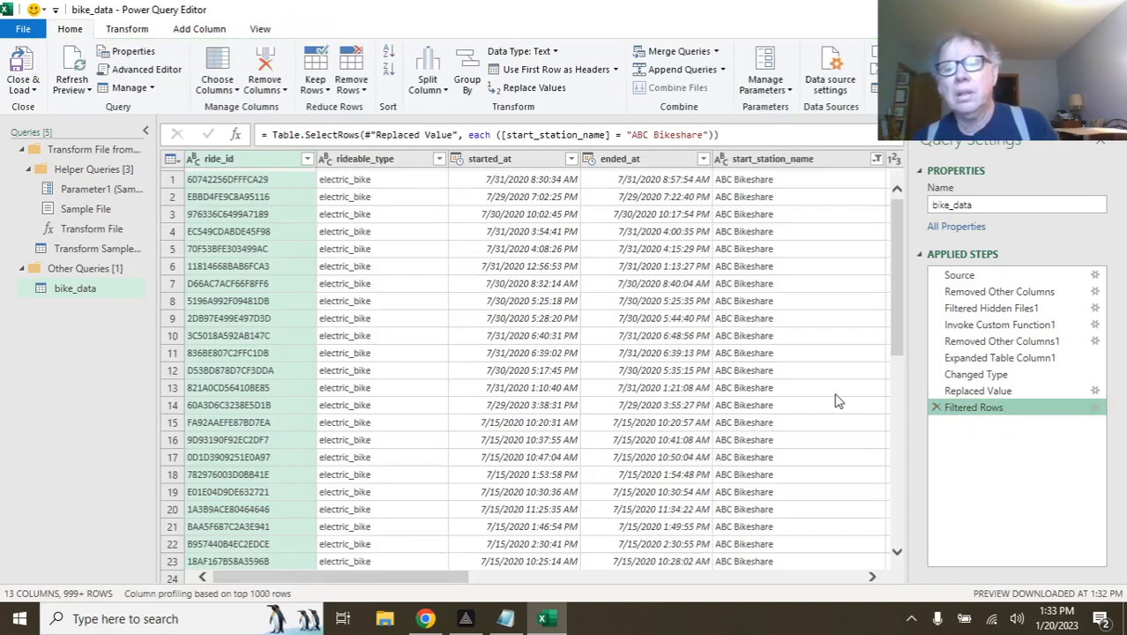
Replace empty values in the end_station_name column with "ABC Bikeshare", leaving the value to find blank.
{"action": "left_click_drag", "start_coordinate": [457, 578], "coordinate": [595, 595]}
{"action": "left_click_drag", "start_coordinate": [595, 595], "coordinate": [703, 595]}
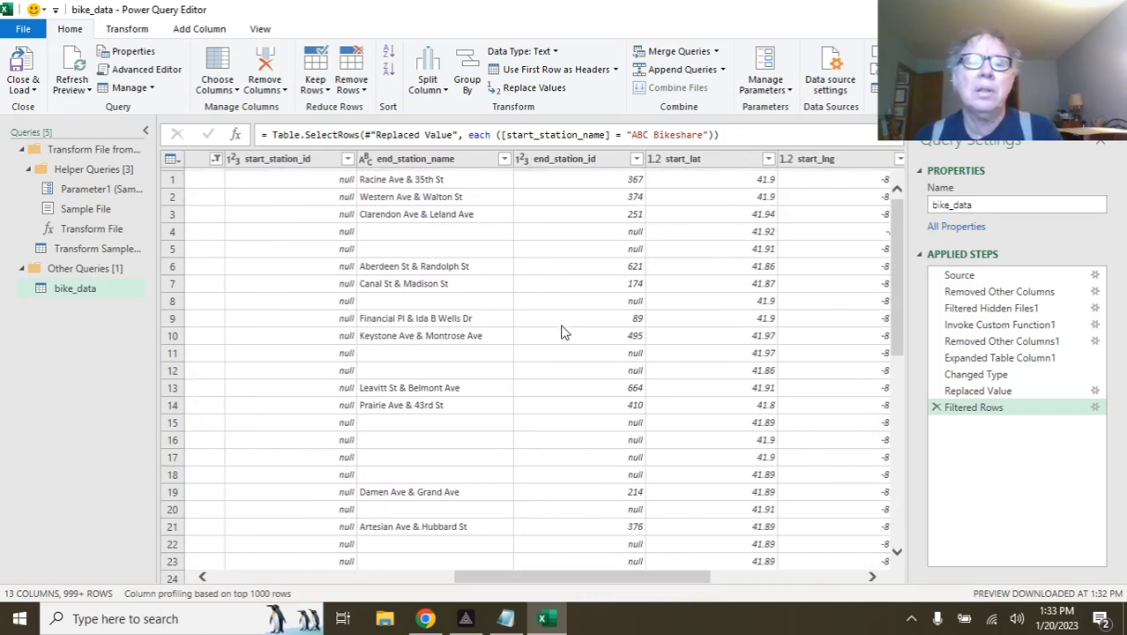
{"action": "left_click", "coordinate": [469, 161]}
{"action": "right_click", "coordinate": [469, 162]}
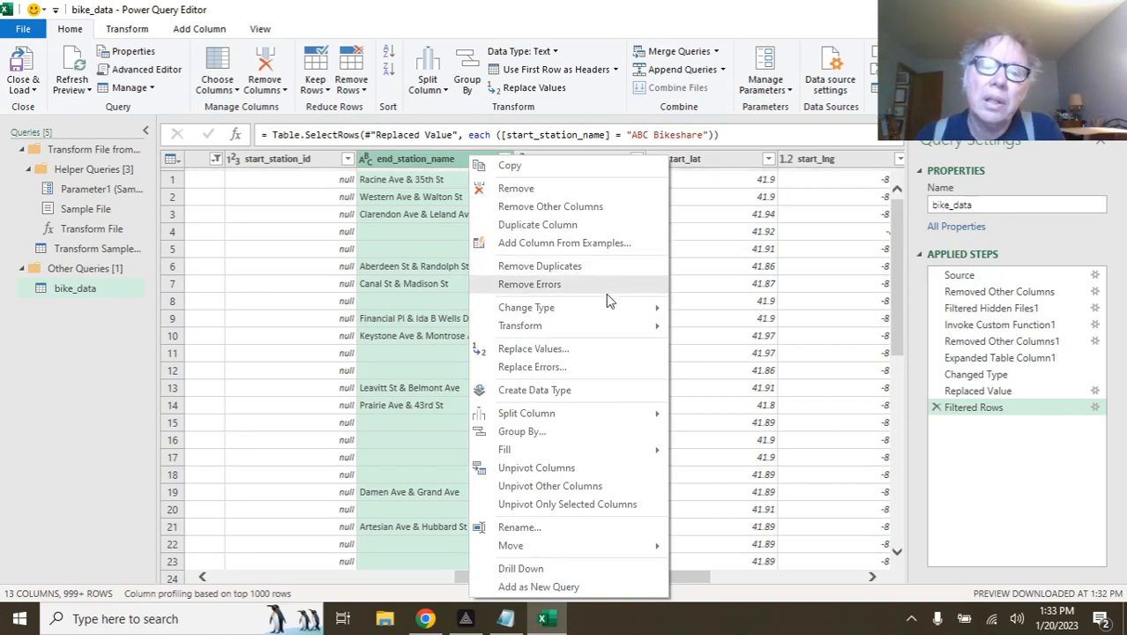
{"action": "left_click", "coordinate": [607, 350]}
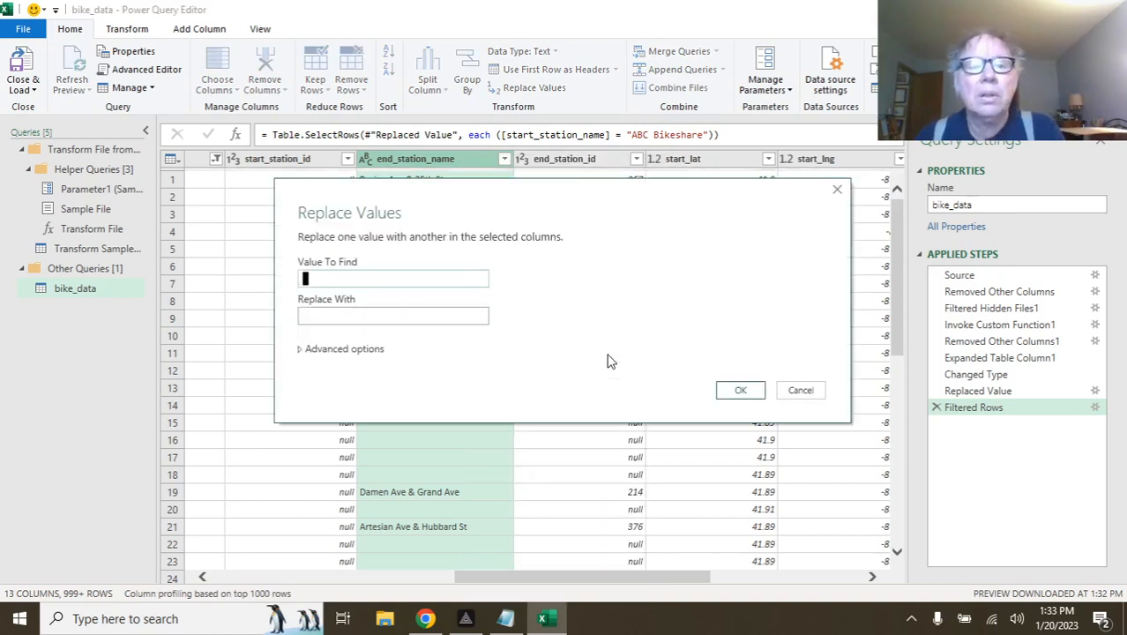
{"action": "key", "text": "Tab"}
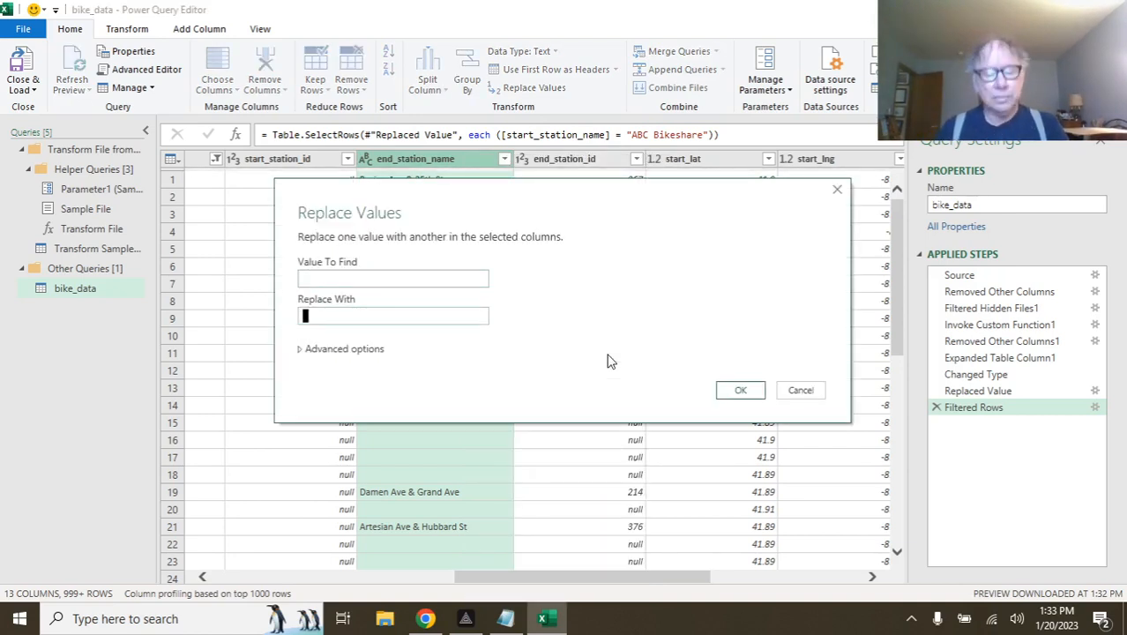
{"action": "type", "text": "ABC B"}
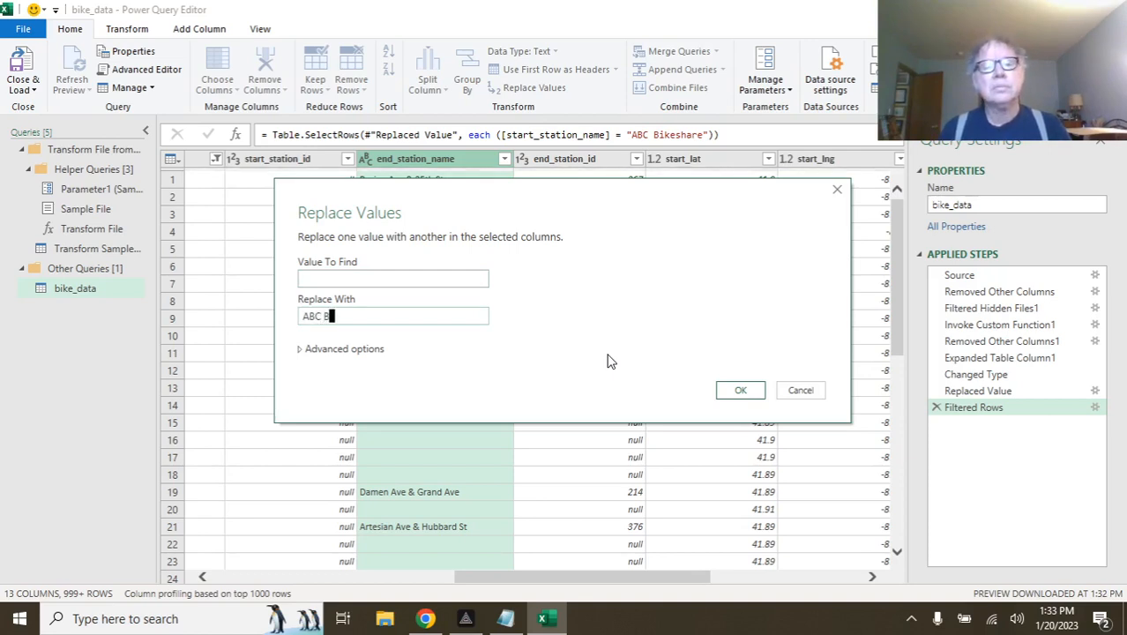
{"action": "type", "text": "ikeshare"}
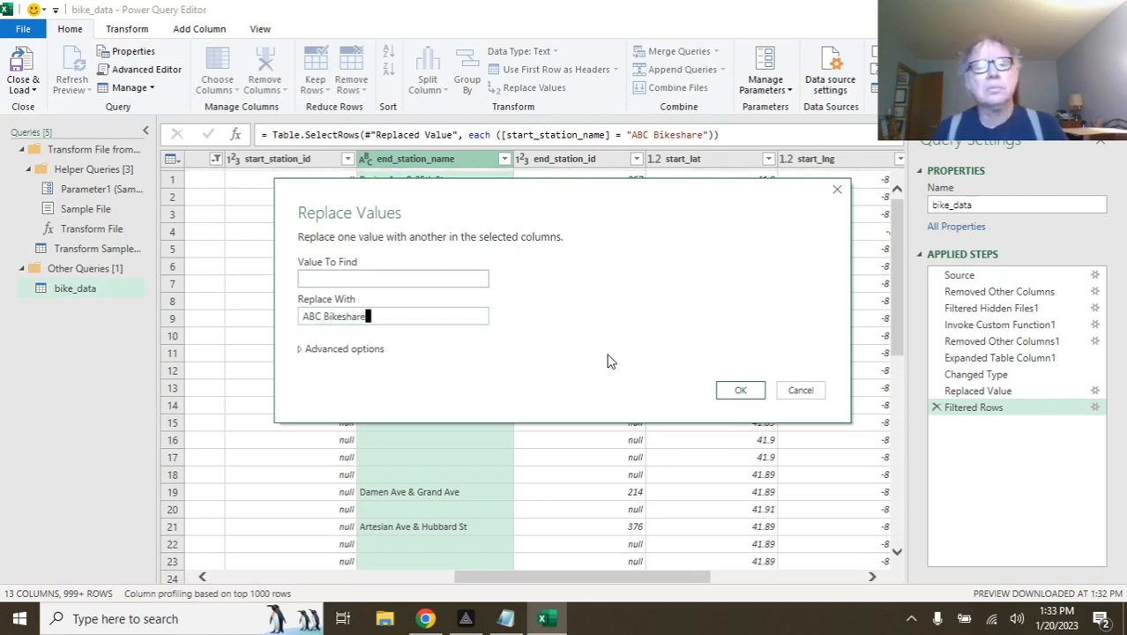
{"action": "left_click", "coordinate": [742, 390]}
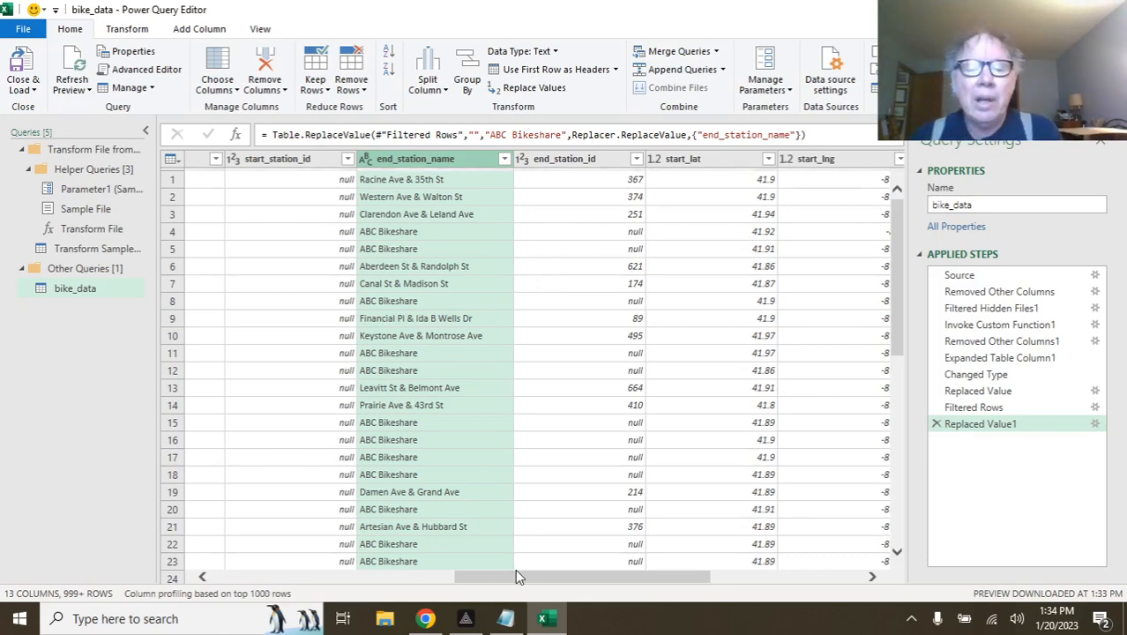
Duplicate the started_at column and change the copy's data type to Date.
{"action": "left_click_drag", "start_coordinate": [512, 577], "coordinate": [269, 577]}
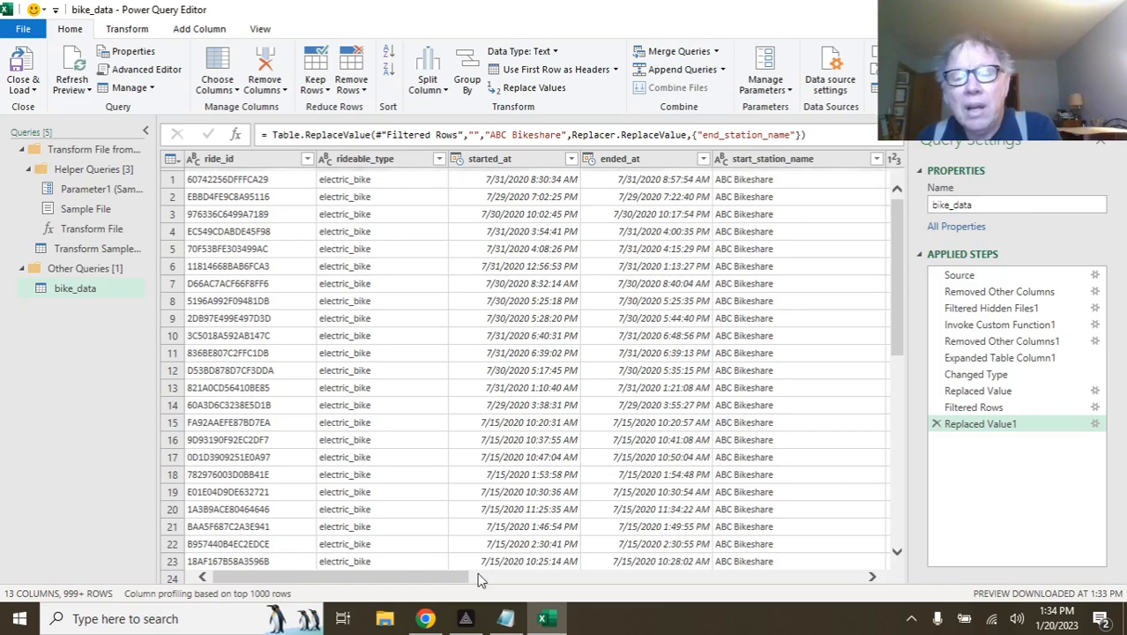
{"action": "left_click", "coordinate": [520, 168]}
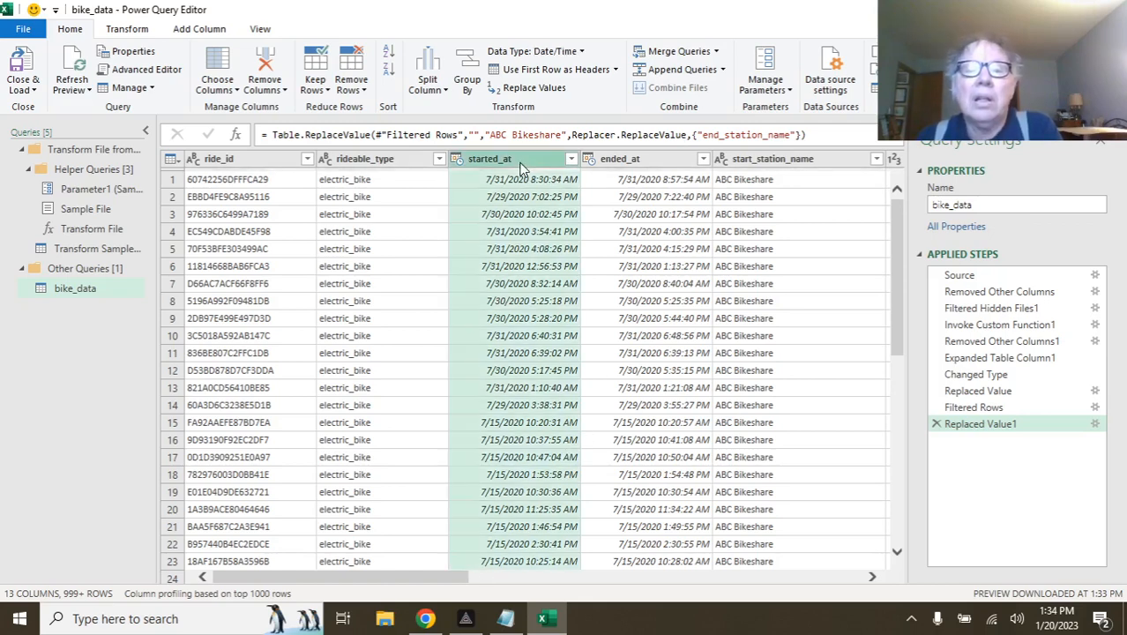
{"action": "right_click", "coordinate": [520, 168]}
{"action": "left_click", "coordinate": [617, 232]}
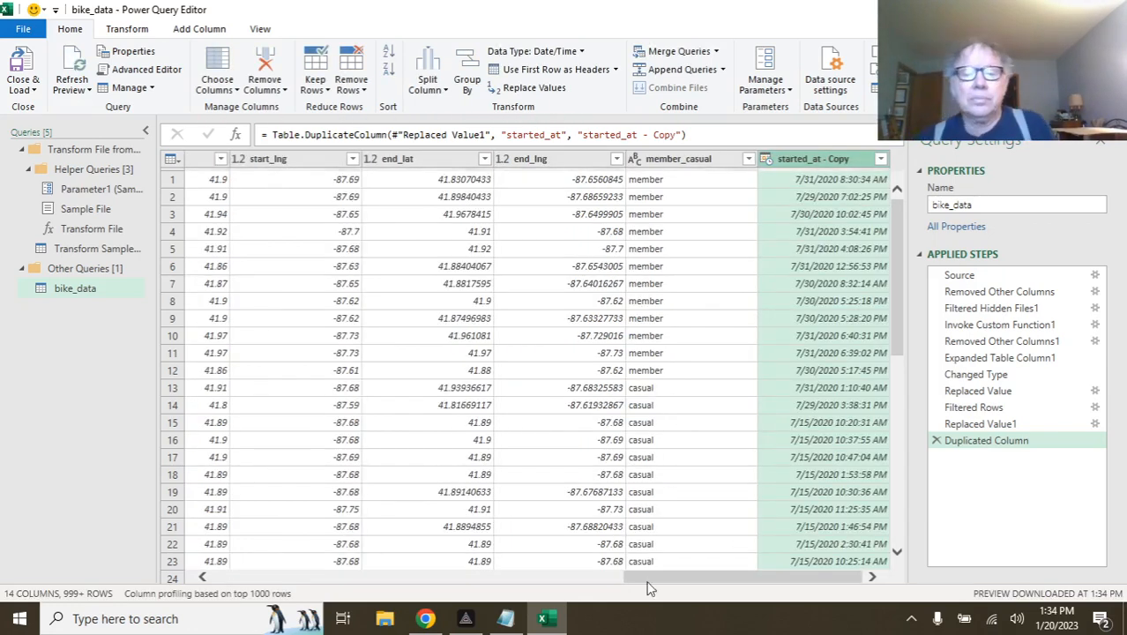
{"action": "right_click", "coordinate": [805, 164]}
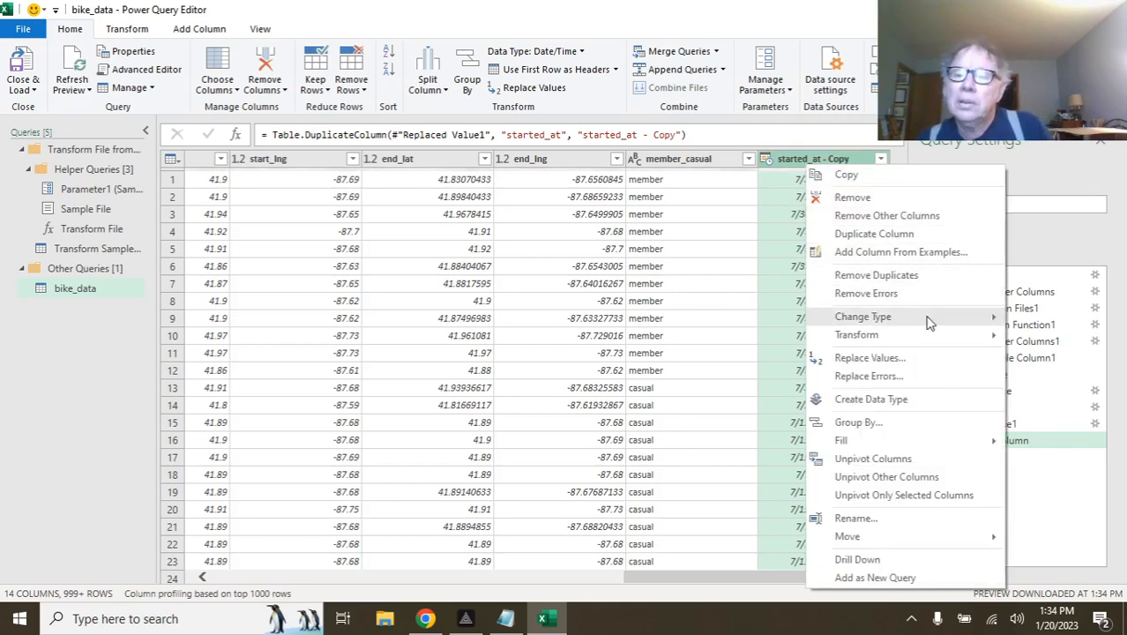
{"action": "mouse_move", "coordinate": [927, 317]}
{"action": "left_click", "coordinate": [719, 412]}
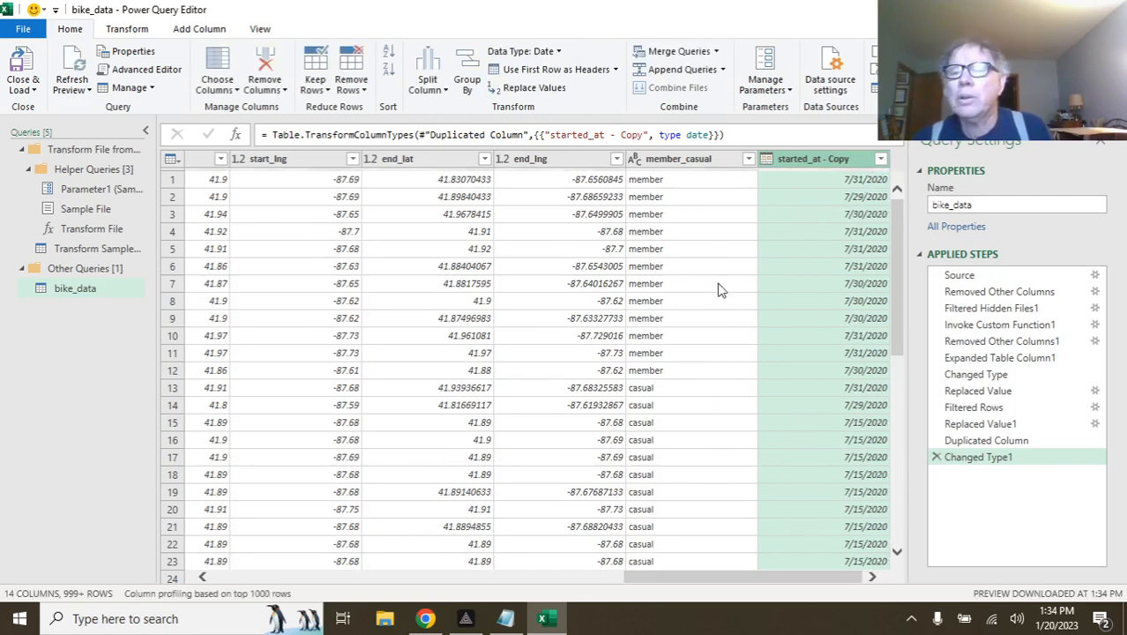
Rename the duplicated started_at column as start_date.
{"action": "double_click", "coordinate": [789, 162]}
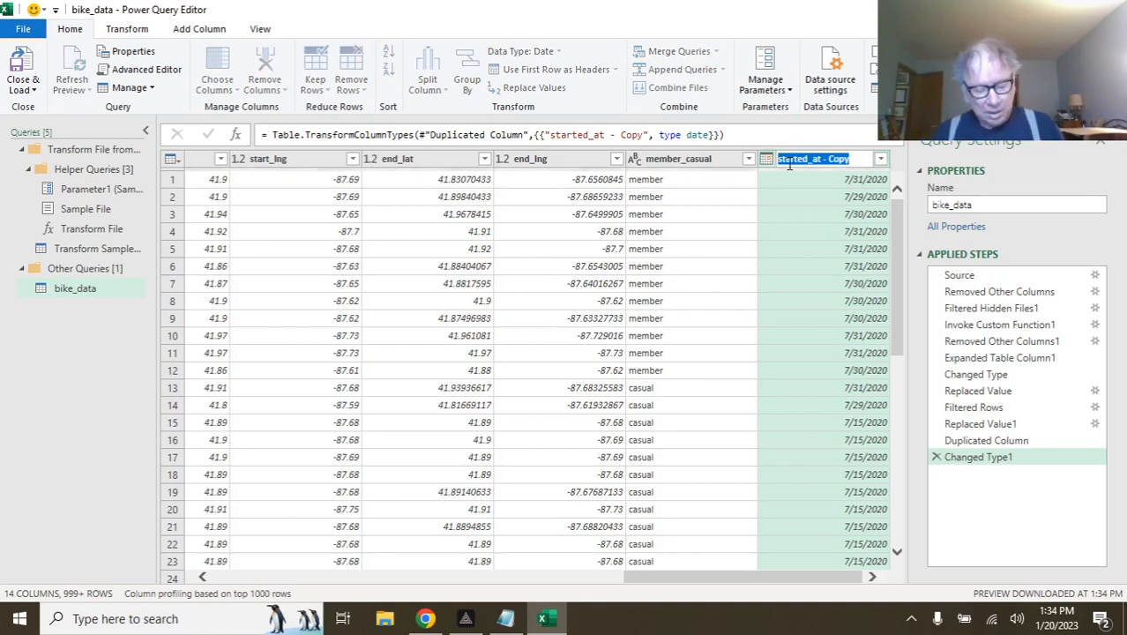
{"action": "type", "text": "start_da"}
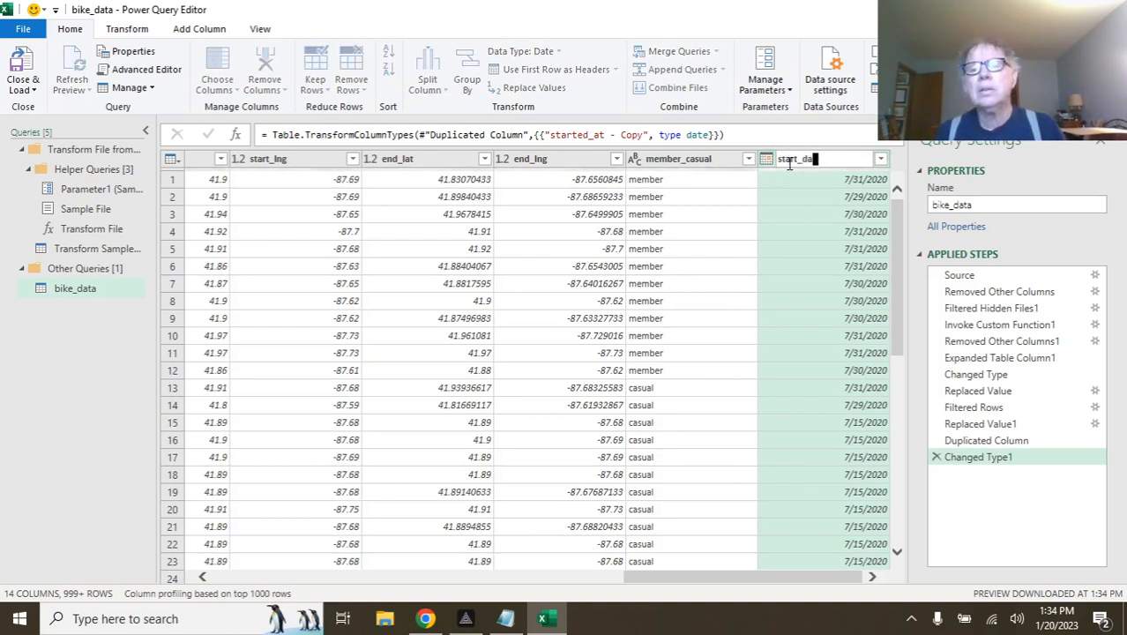
{"action": "type", "text": "te"}
{"action": "key", "text": "Return"}
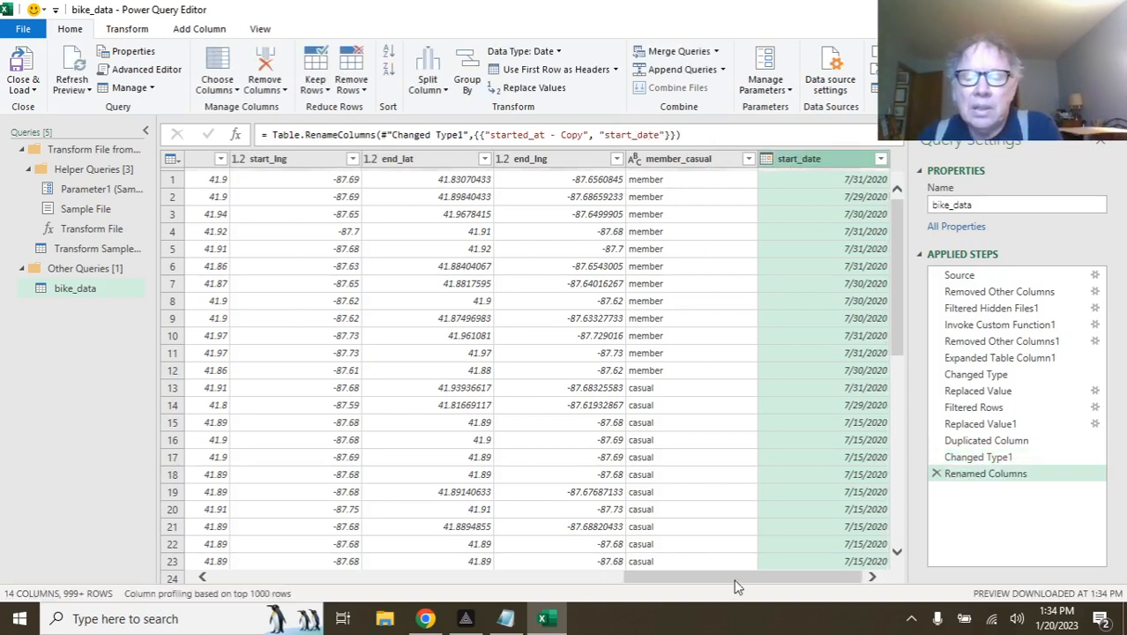
{"action": "left_click_drag", "start_coordinate": [730, 581], "coordinate": [817, 564]}
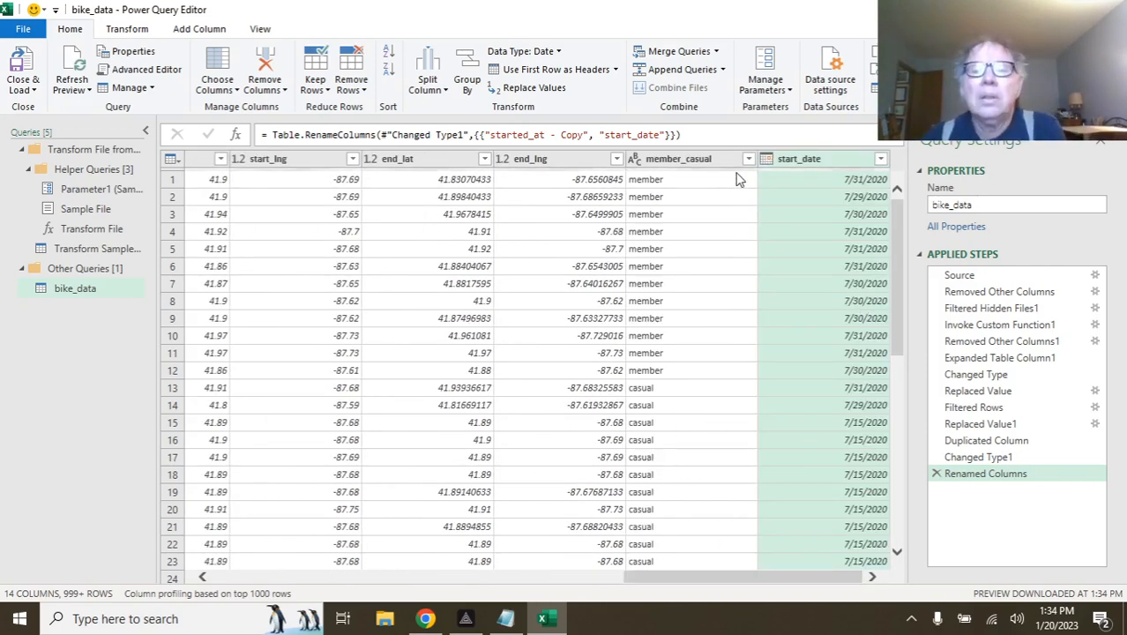
{"action": "left_click", "coordinate": [128, 29]}
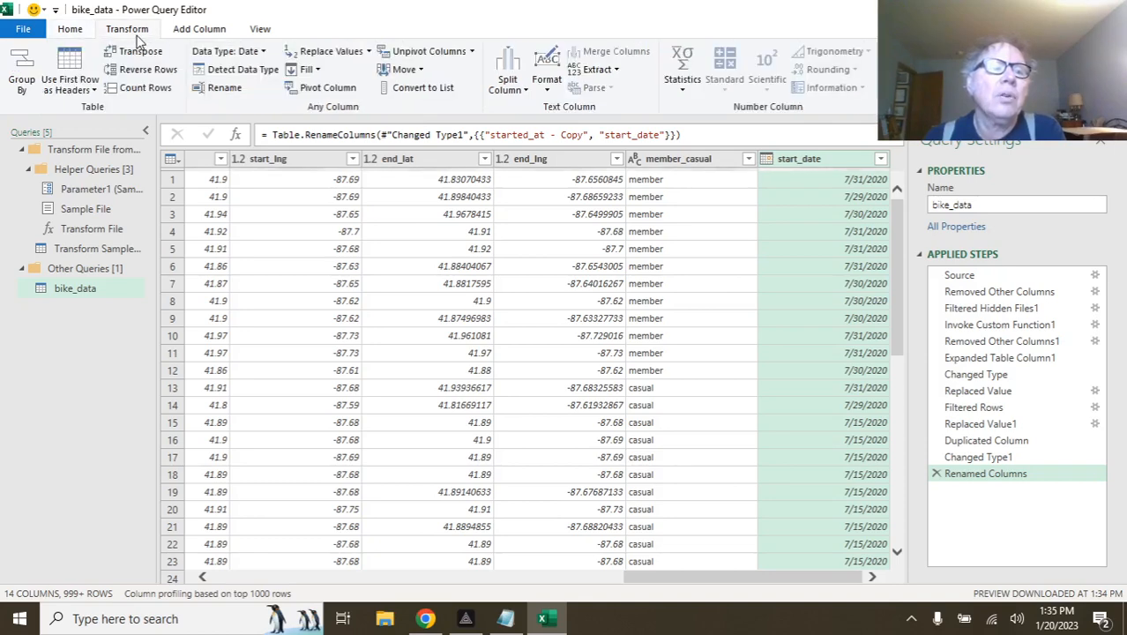
{"action": "left_click", "coordinate": [33, 90]}
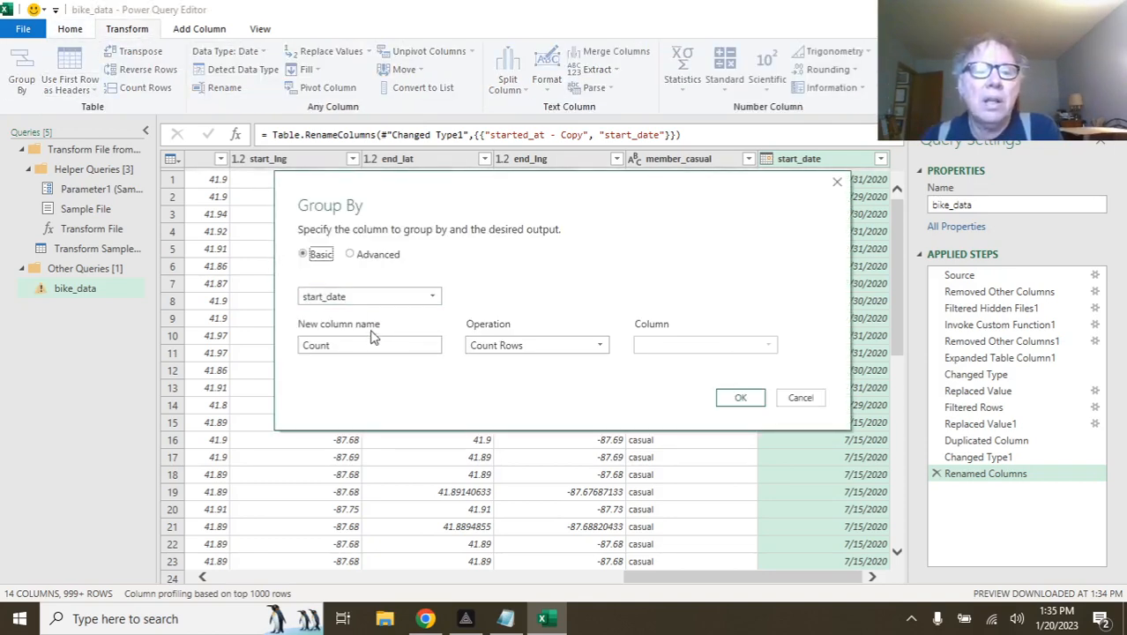
{"action": "left_click_drag", "start_coordinate": [372, 335], "coordinate": [171, 314]}
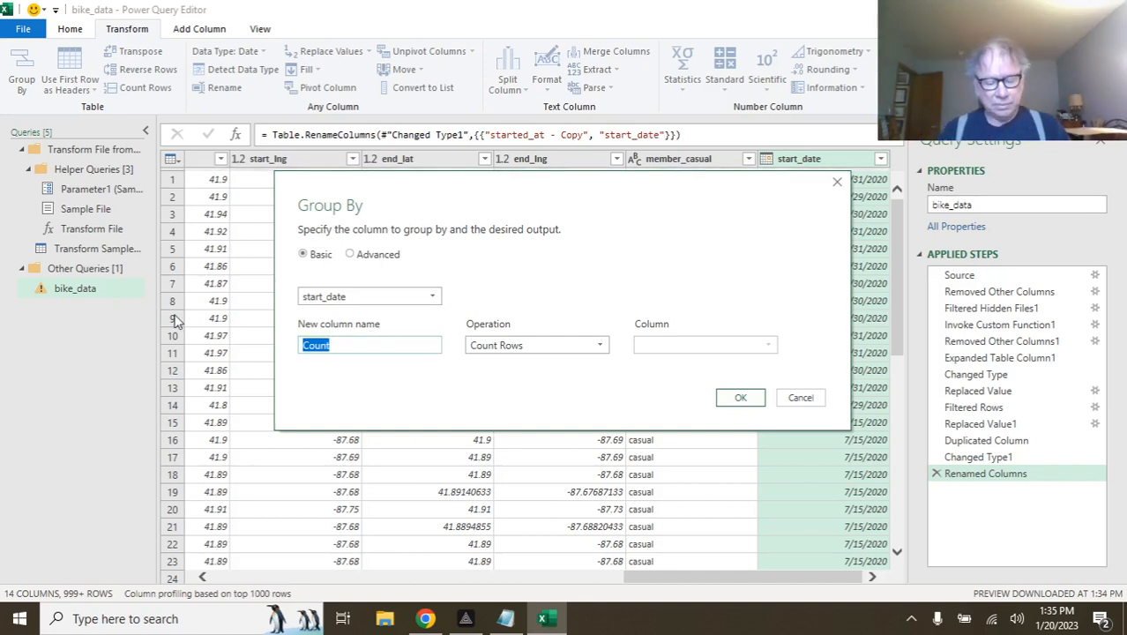
{"action": "type", "text": "rides_by_daete"}
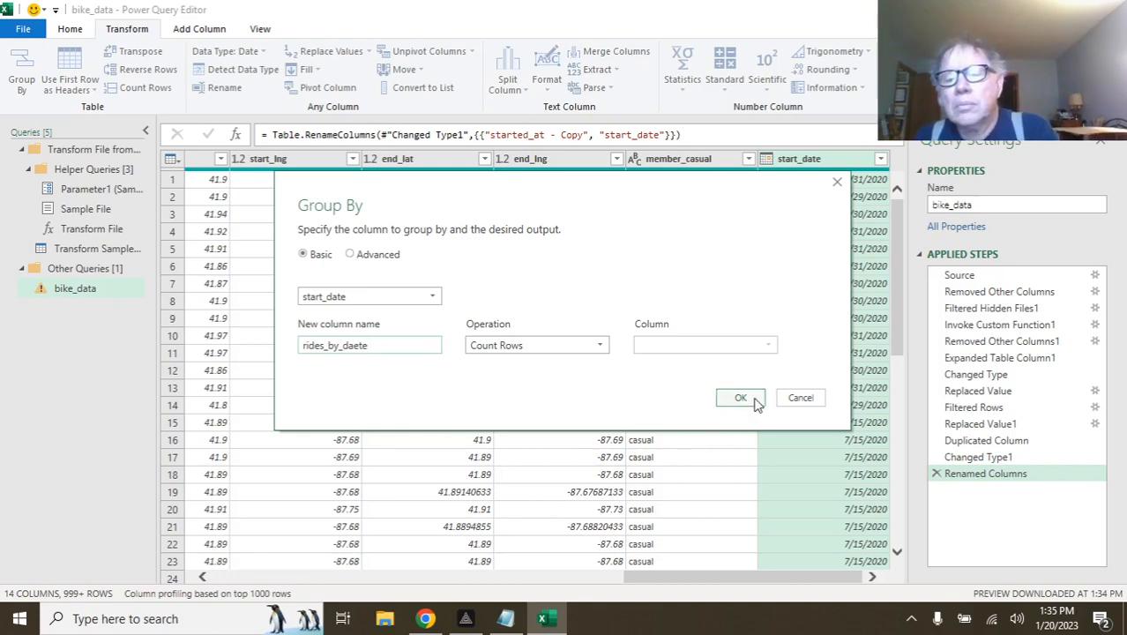
{"action": "left_click", "coordinate": [800, 397]}
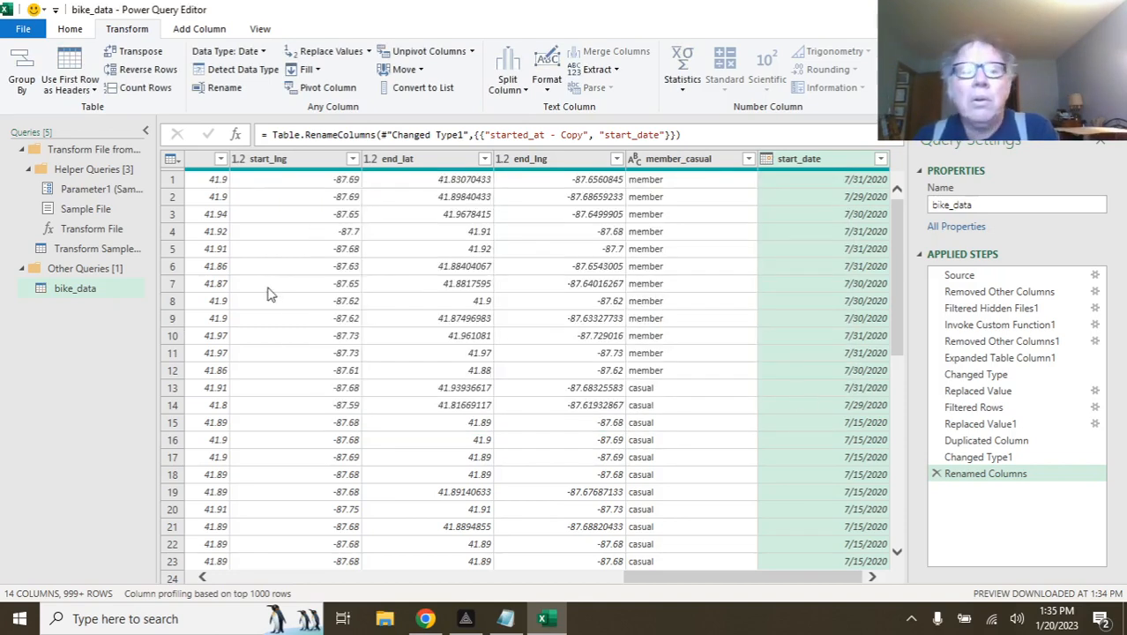
Duplicate the bike_data query and name the duplicate Rides1.
{"action": "right_click", "coordinate": [99, 297]}
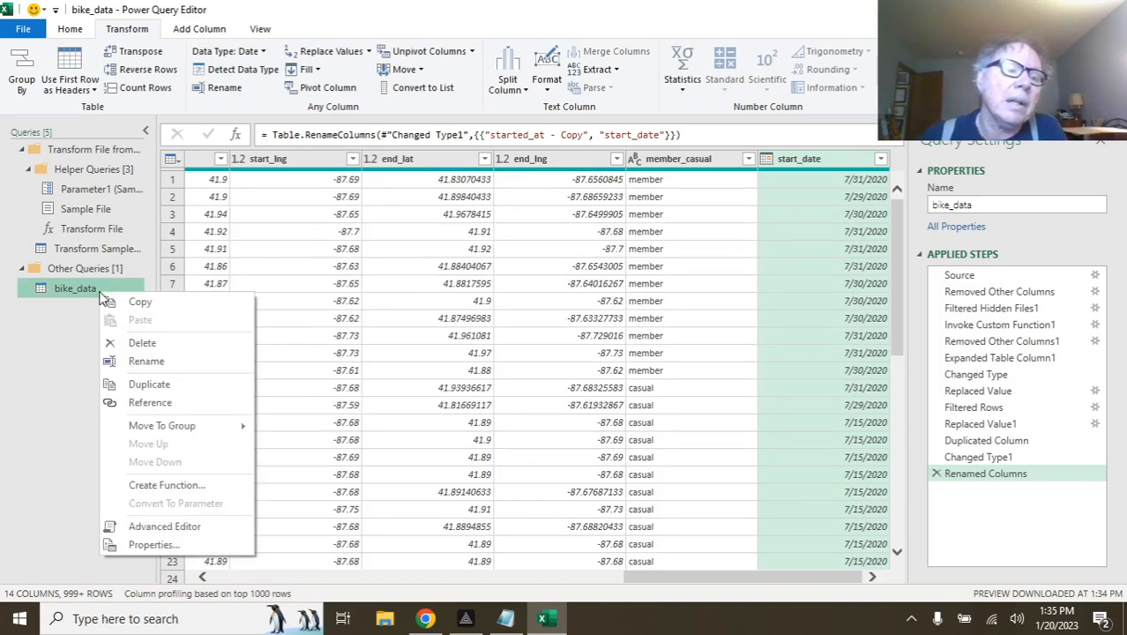
{"action": "left_click", "coordinate": [175, 383]}
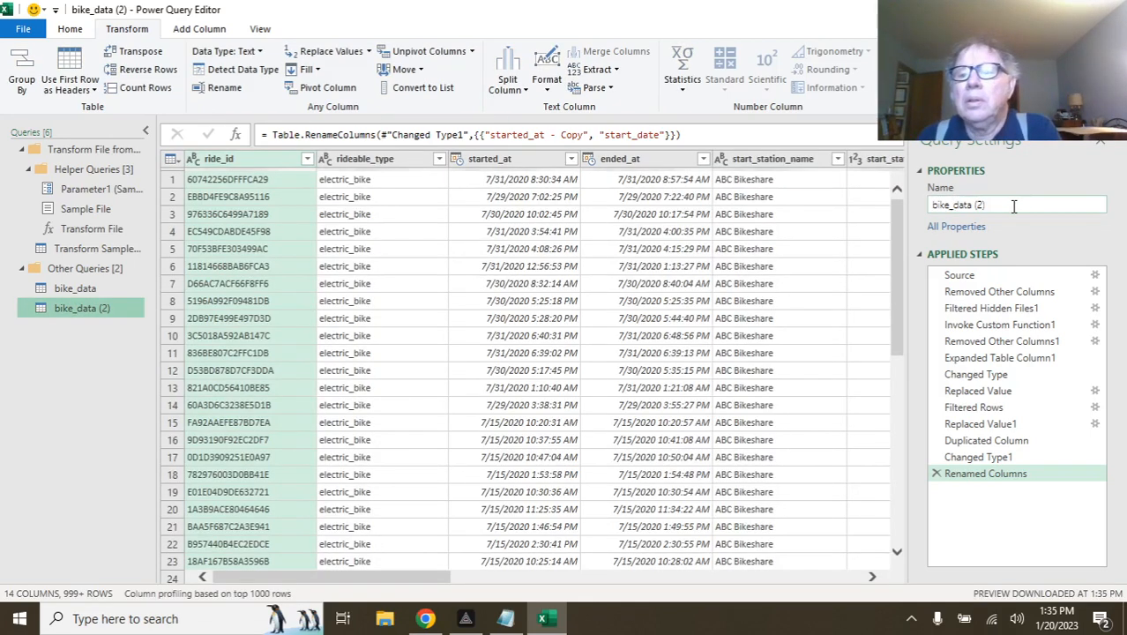
{"action": "left_click", "coordinate": [1013, 204]}
{"action": "key", "text": "BackSpace"}
{"action": "key", "text": "BackSpace"}
{"action": "key", "text": "BackSpace"}
{"action": "key", "text": "BackSpace"}
{"action": "key", "text": "BackSpace"}
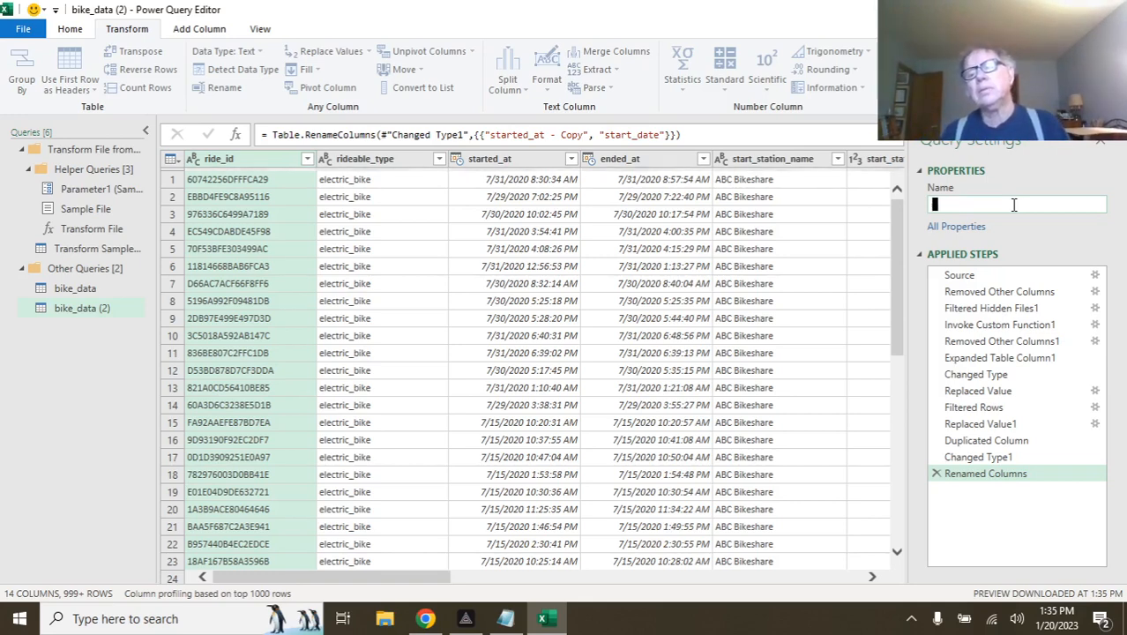
{"action": "type", "text": "Rides"}
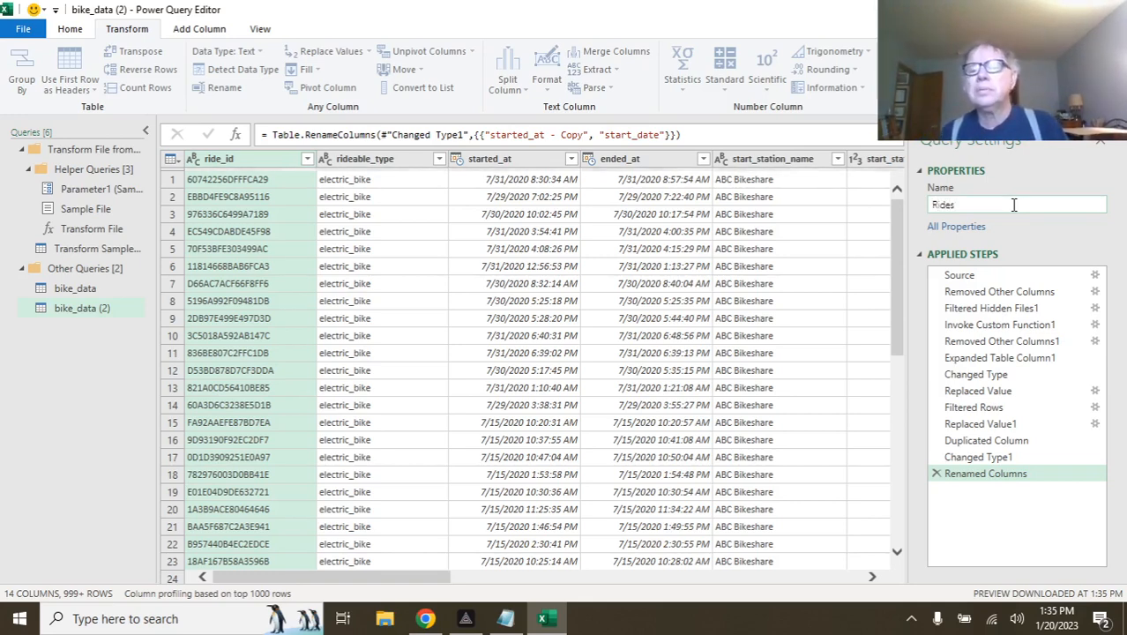
{"action": "key", "text": "Return"}
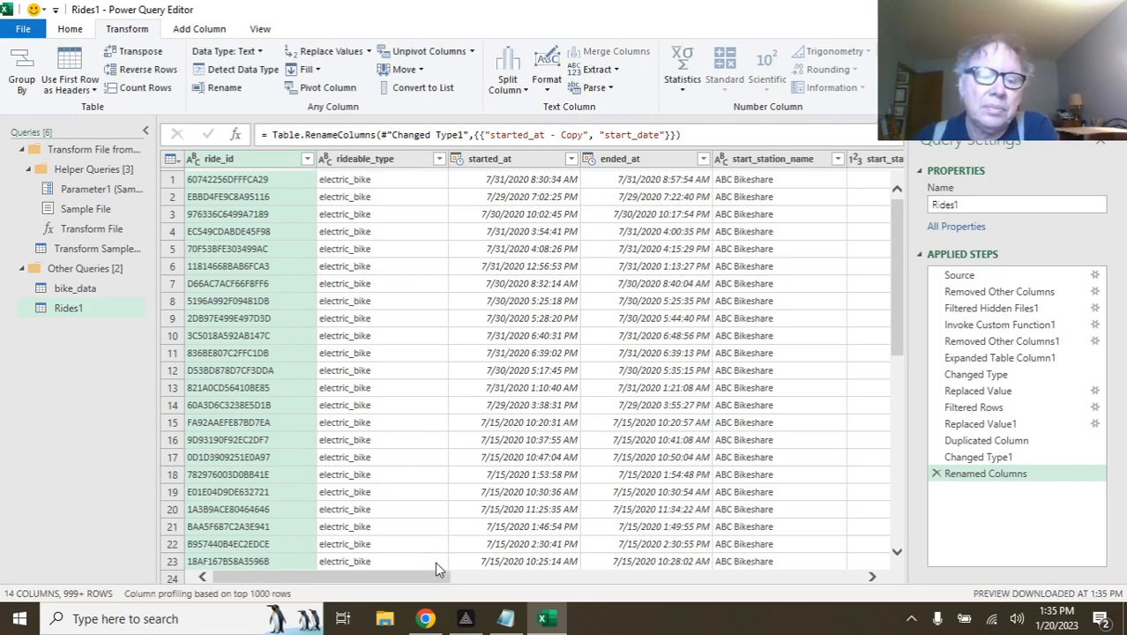
Remove all columns except start_date from the Rides1 query.
{"action": "left_click_drag", "start_coordinate": [439, 577], "coordinate": [880, 586]}
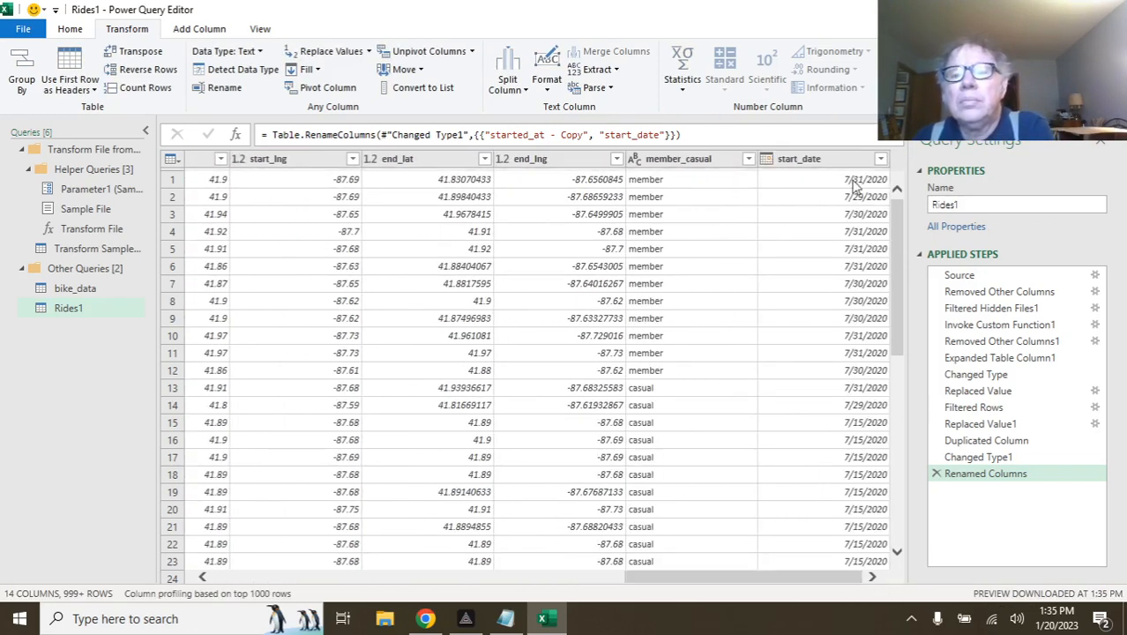
{"action": "left_click", "coordinate": [829, 162]}
{"action": "right_click", "coordinate": [829, 161]}
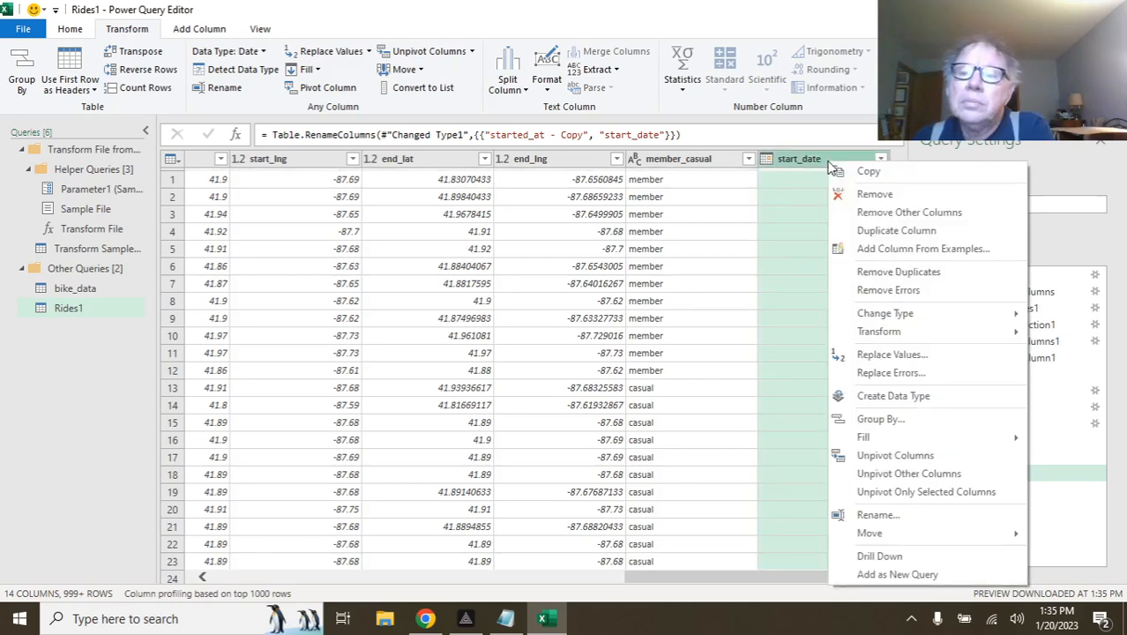
{"action": "left_click", "coordinate": [912, 211]}
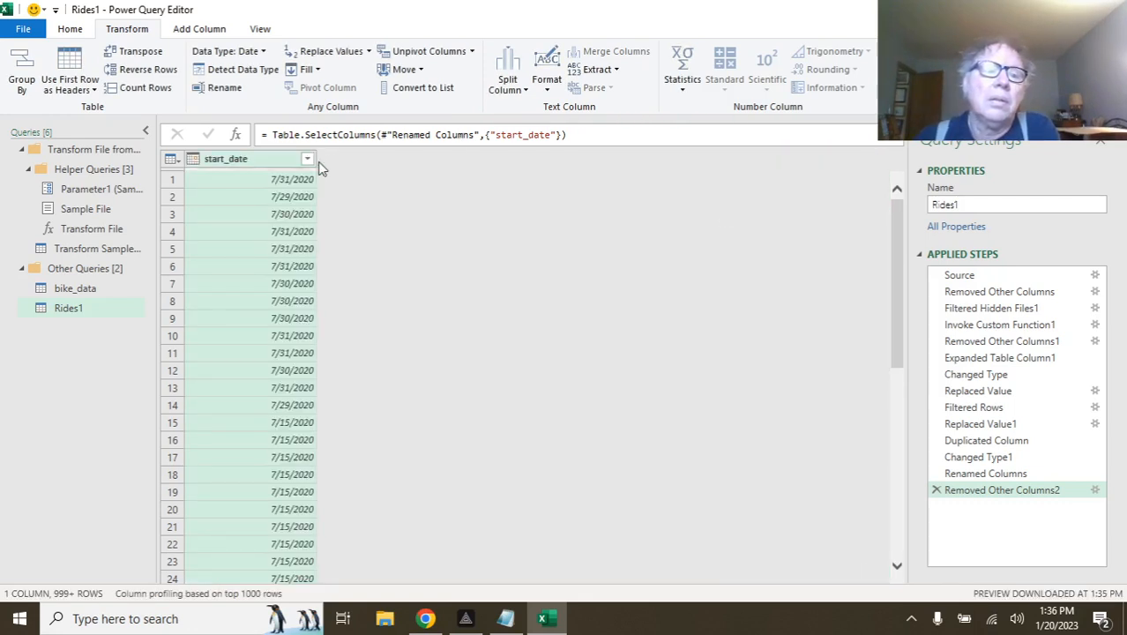
Group the Rides1 rows by start_date with a Count Rows column named ride_counts.
{"action": "left_click", "coordinate": [259, 163]}
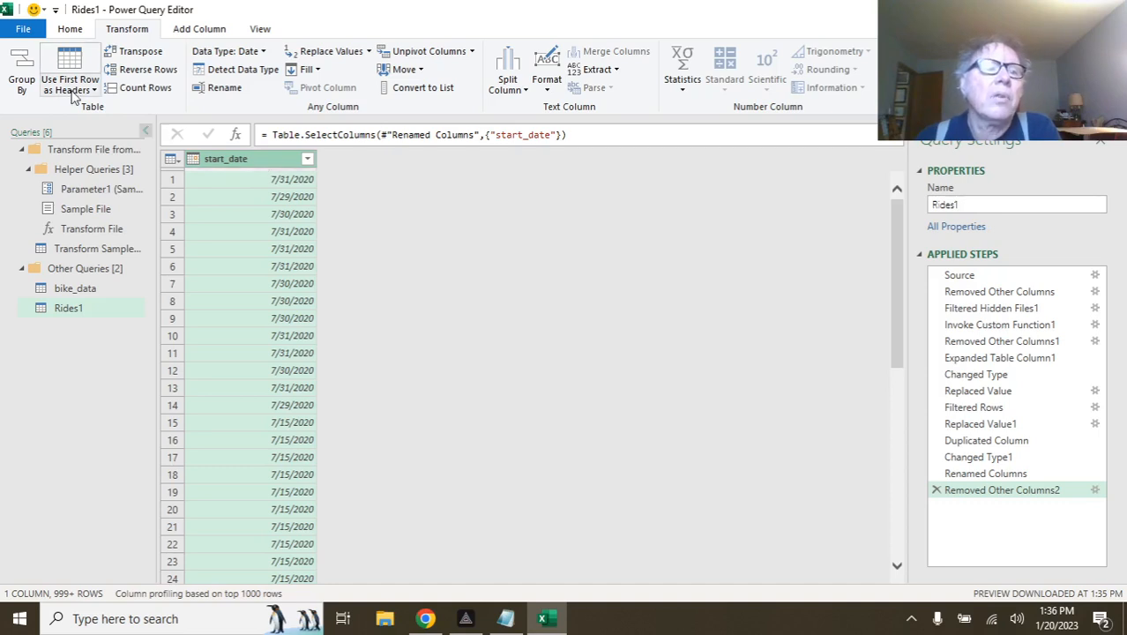
{"action": "left_click", "coordinate": [38, 85]}
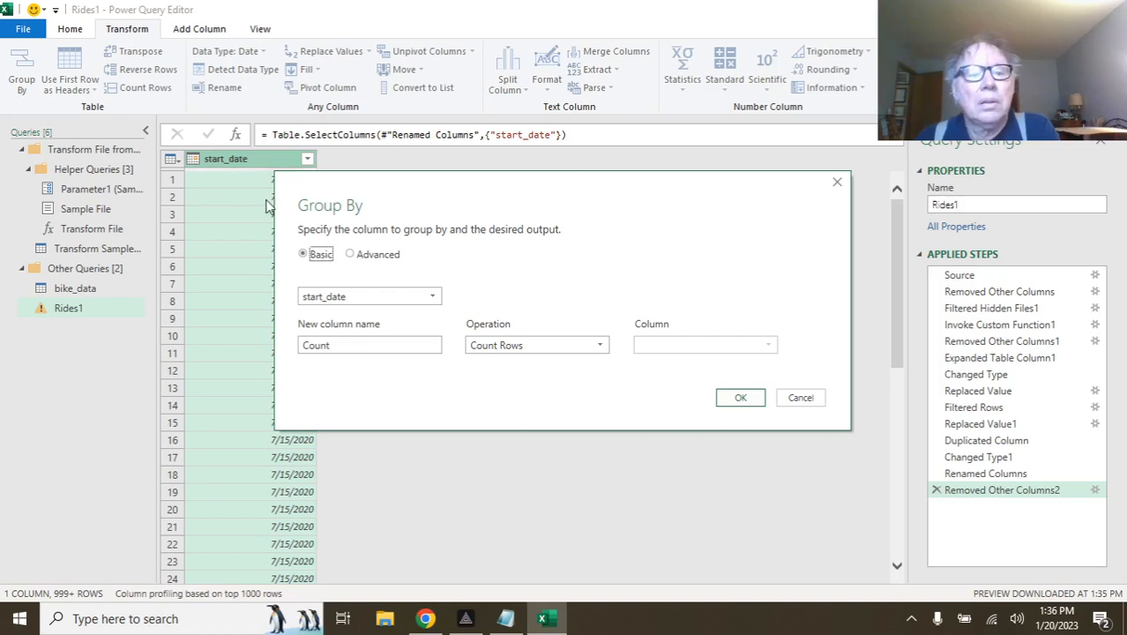
{"action": "left_click_drag", "start_coordinate": [350, 348], "coordinate": [265, 345]}
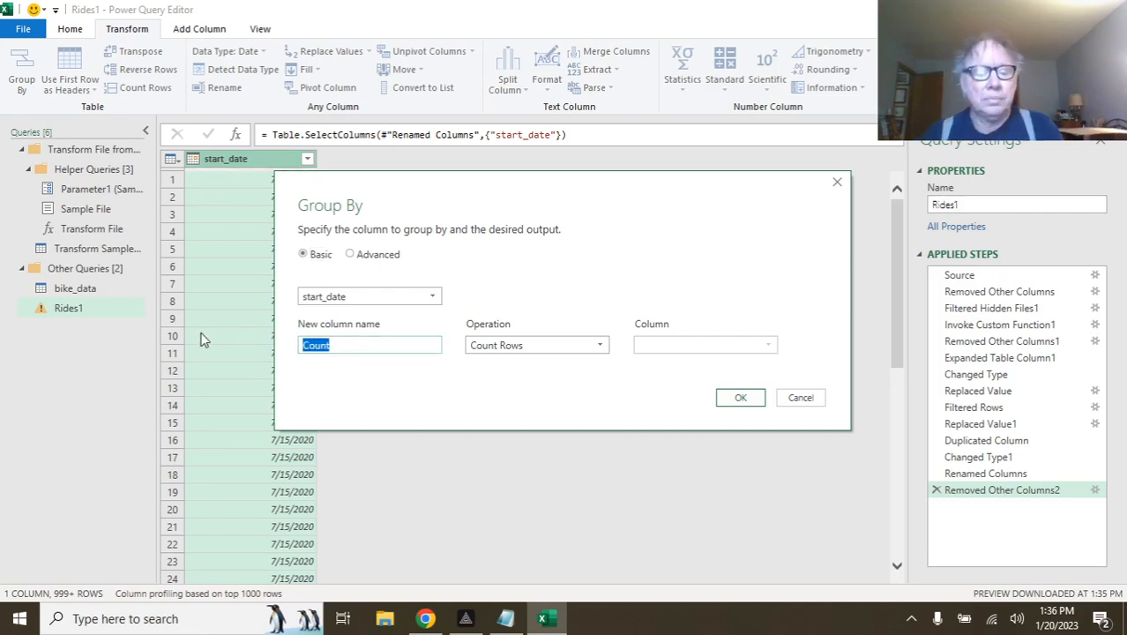
{"action": "type", "text": "ride_c"}
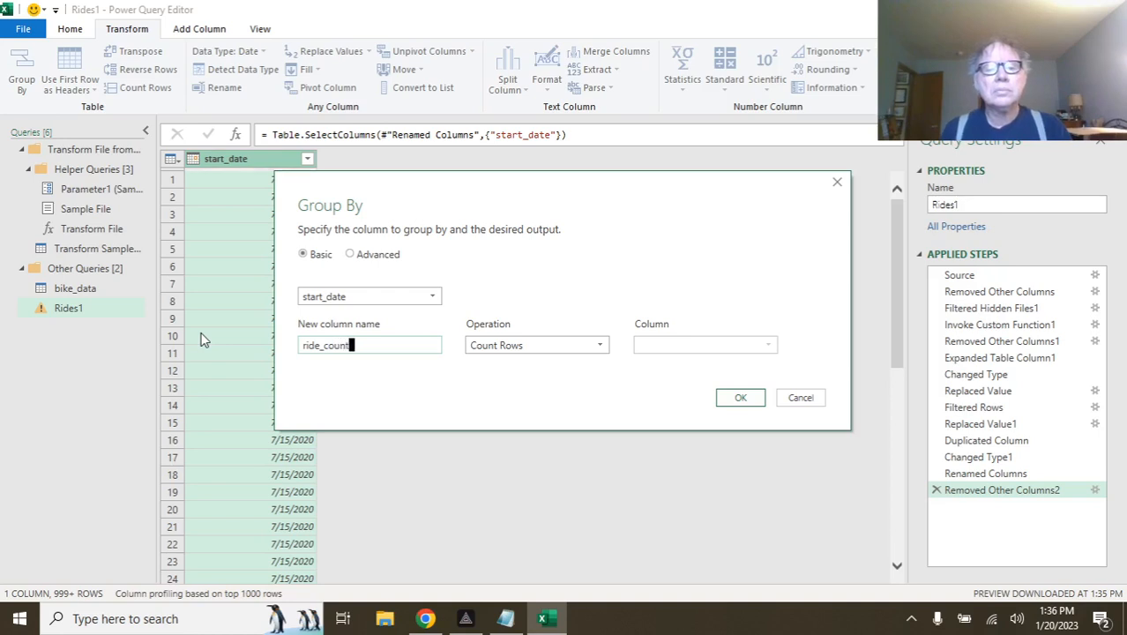
{"action": "type", "text": "ounts"}
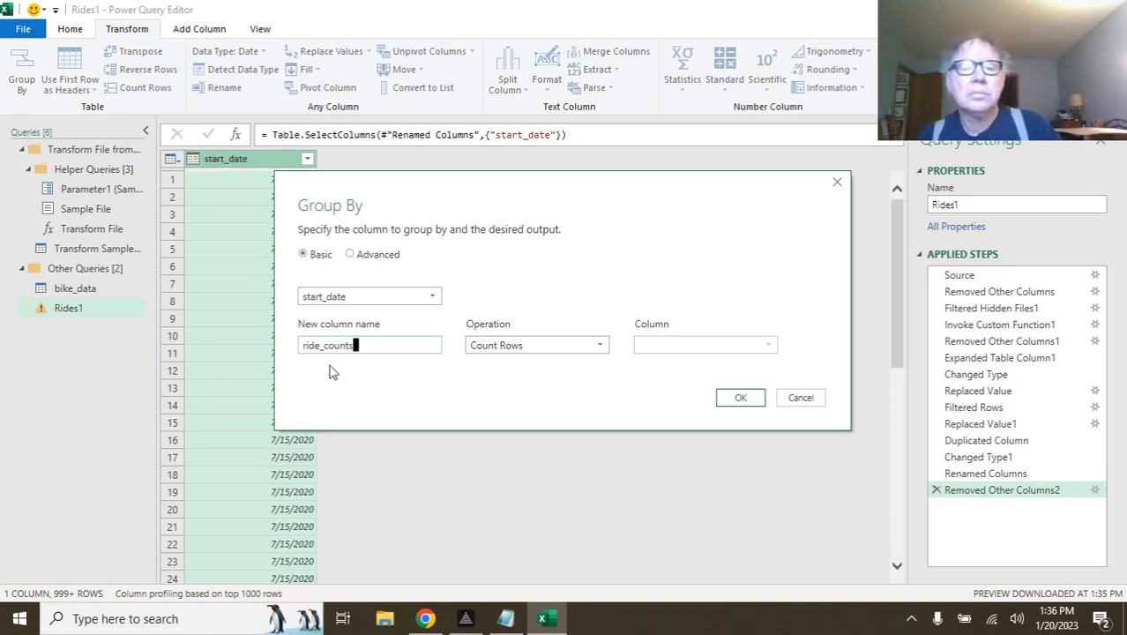
{"action": "left_click", "coordinate": [740, 401]}
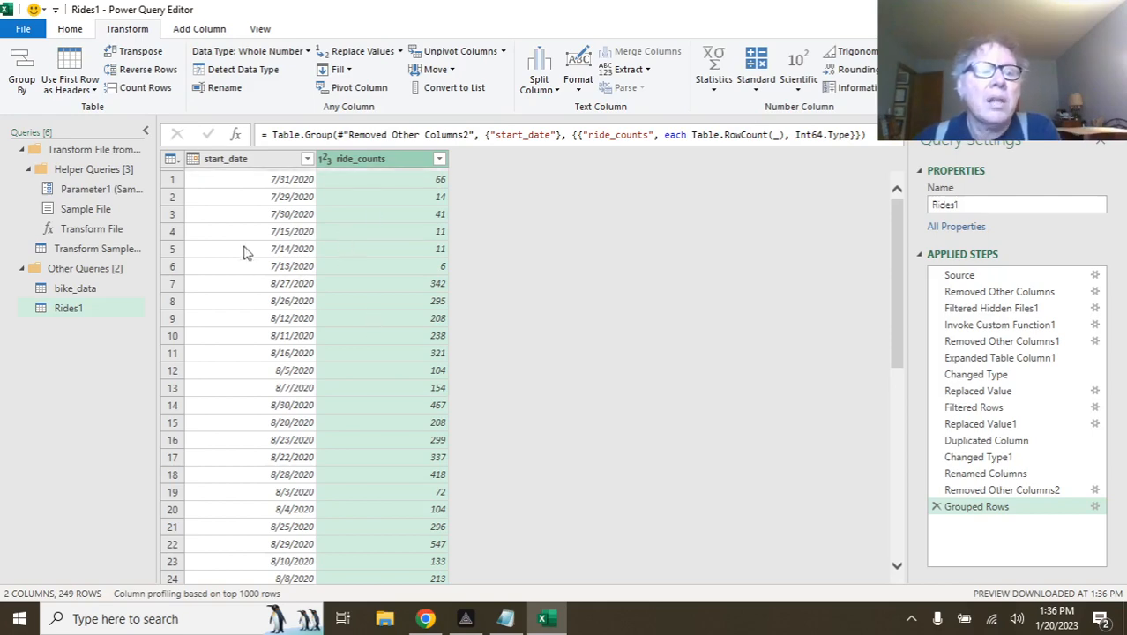
Duplicate the bike_data query.
{"action": "left_click", "coordinate": [69, 290]}
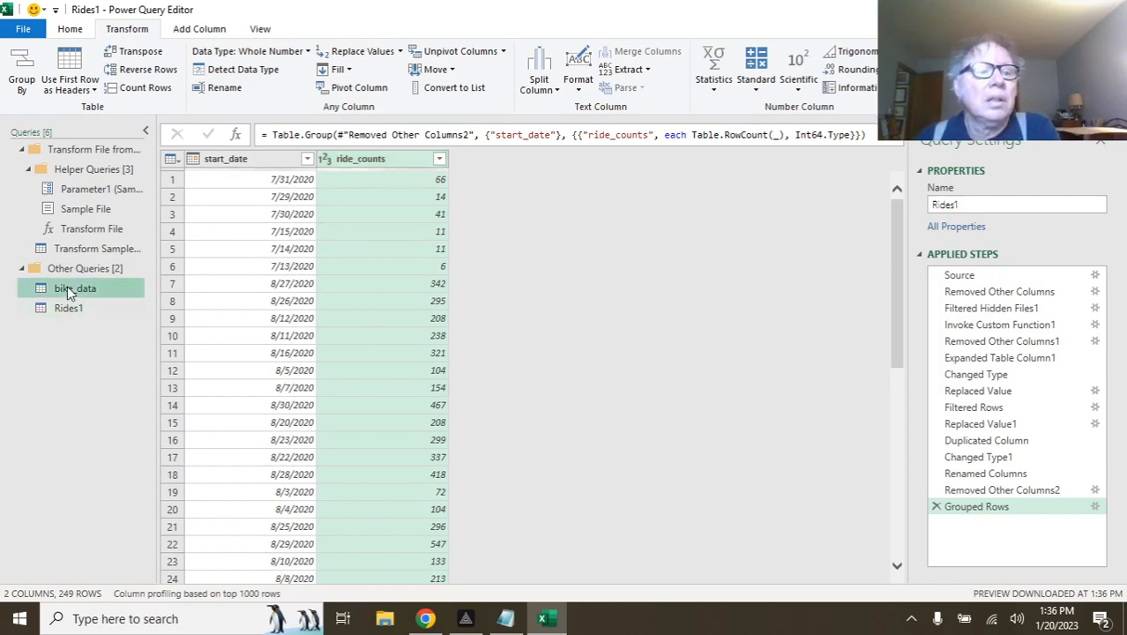
{"action": "right_click", "coordinate": [71, 293]}
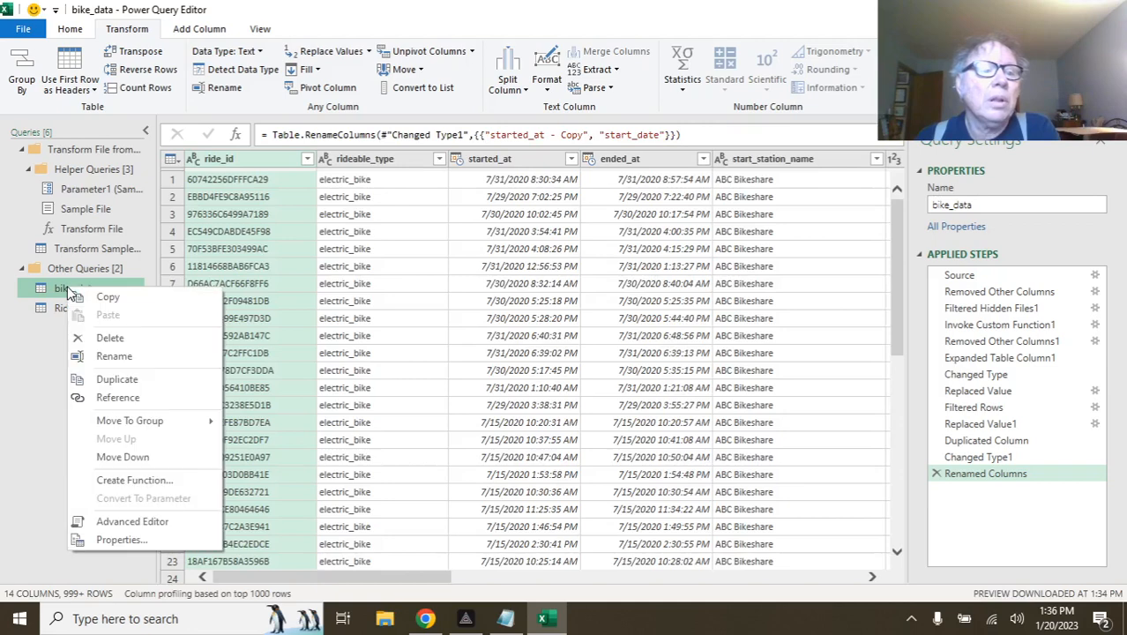
{"action": "left_click", "coordinate": [117, 379]}
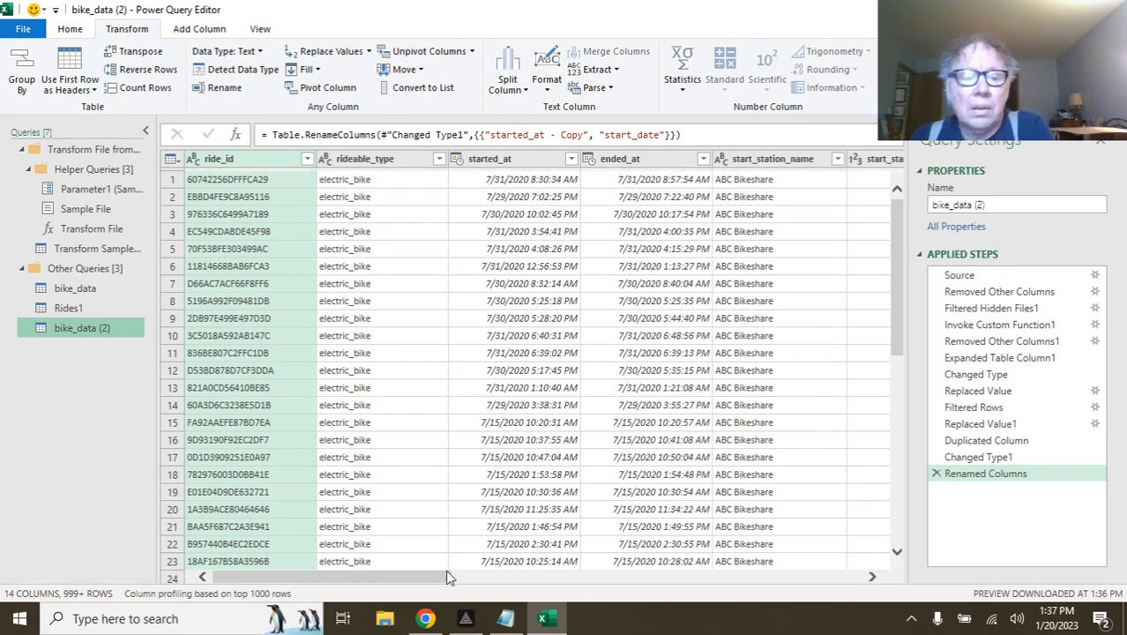
Check the distinct values in the rideable_type and member_casual columns of the duplicated query without filtering them.
{"action": "left_click", "coordinate": [439, 159]}
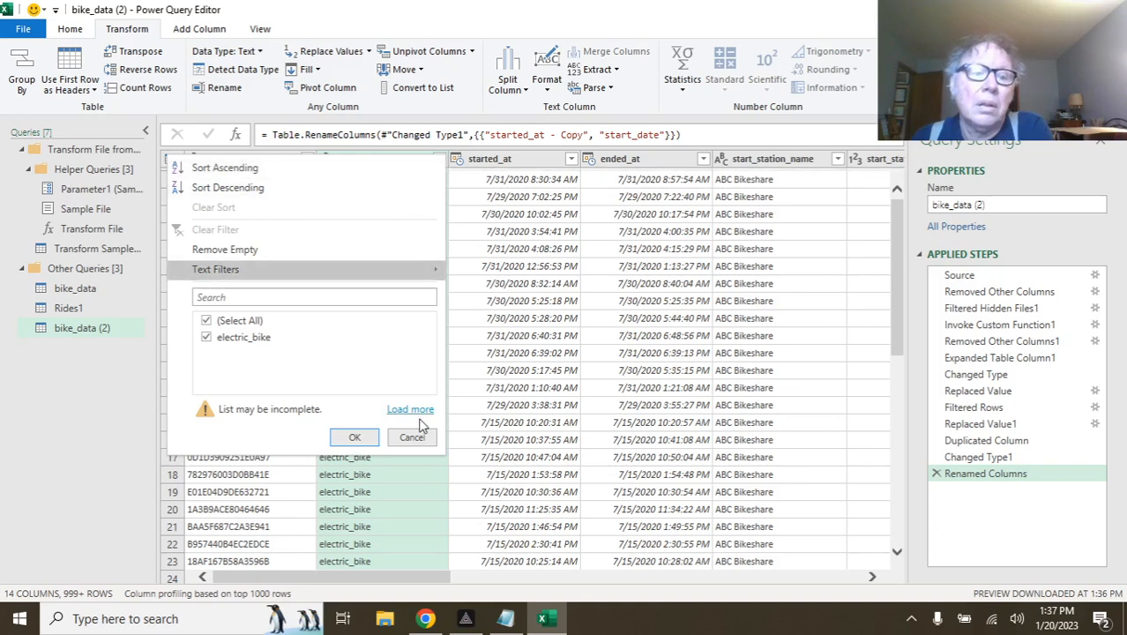
{"action": "left_click", "coordinate": [411, 411]}
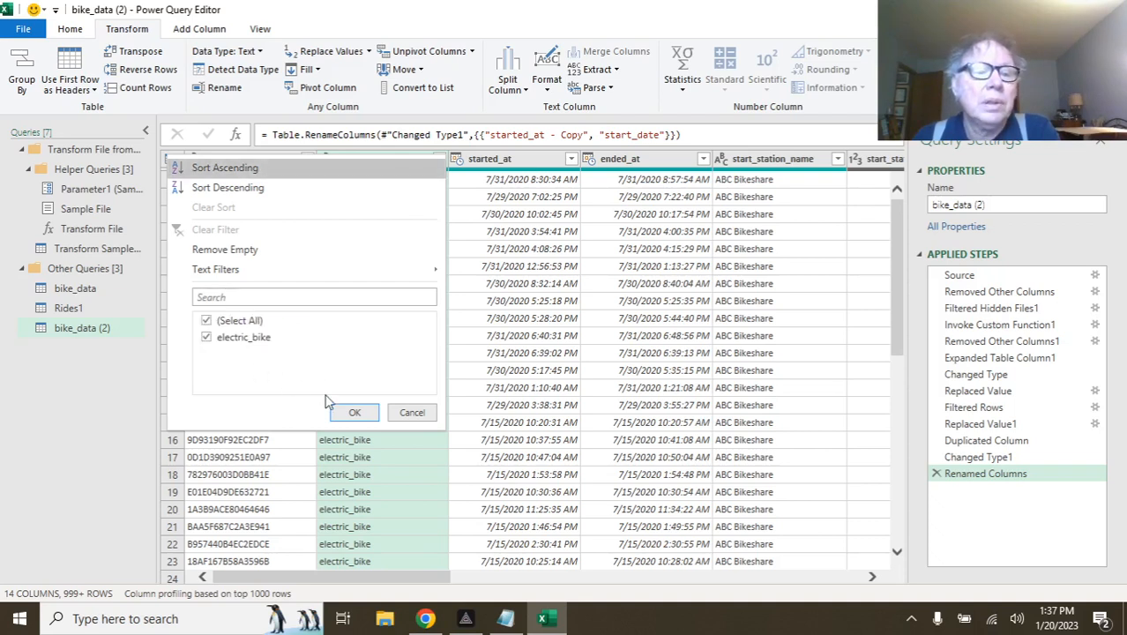
{"action": "left_click", "coordinate": [412, 415]}
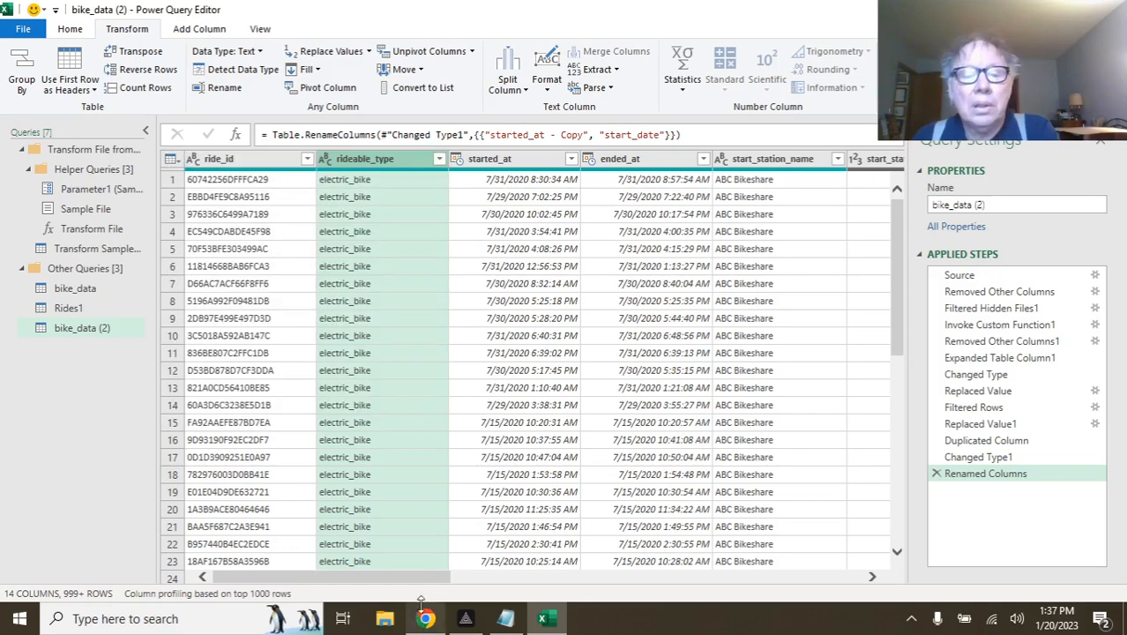
{"action": "left_click_drag", "start_coordinate": [430, 579], "coordinate": [835, 586]}
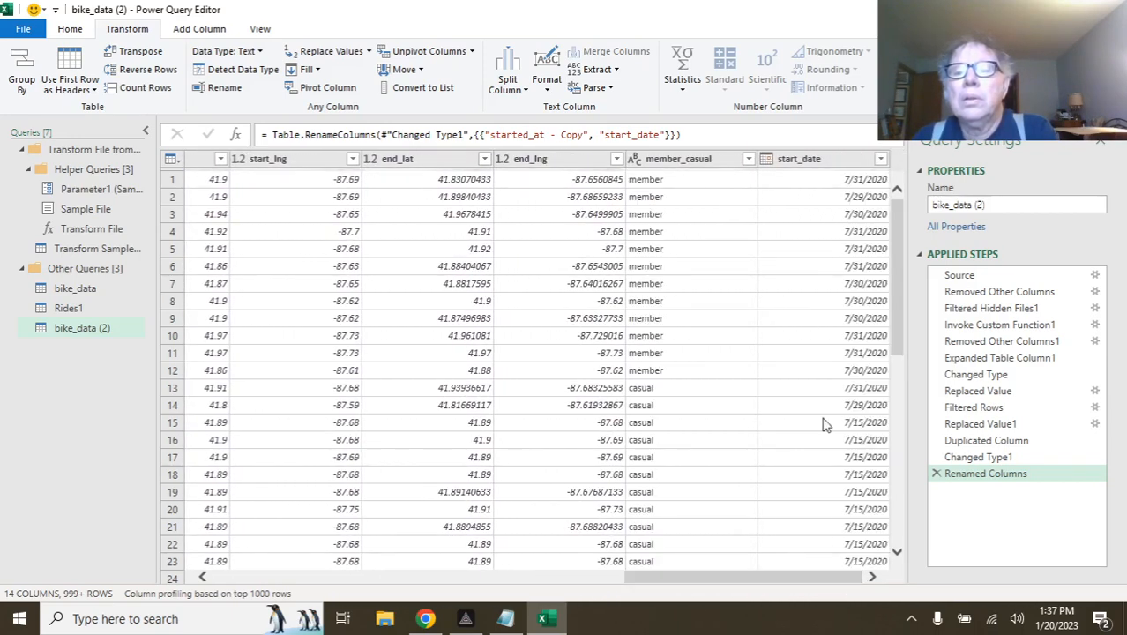
{"action": "left_click", "coordinate": [748, 160]}
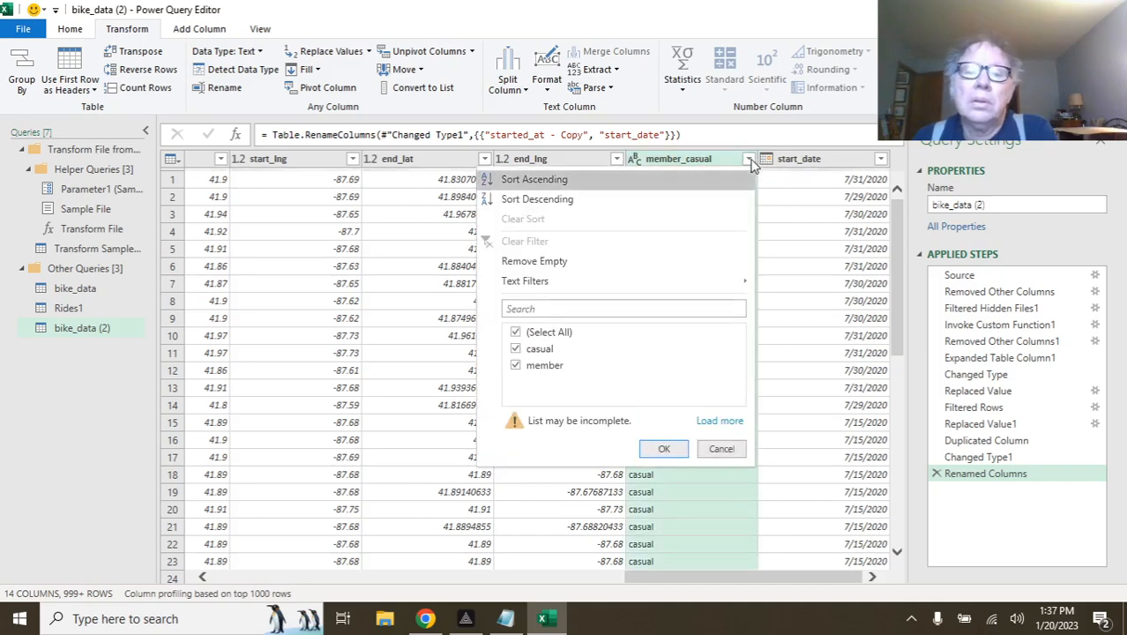
{"action": "left_click", "coordinate": [721, 449]}
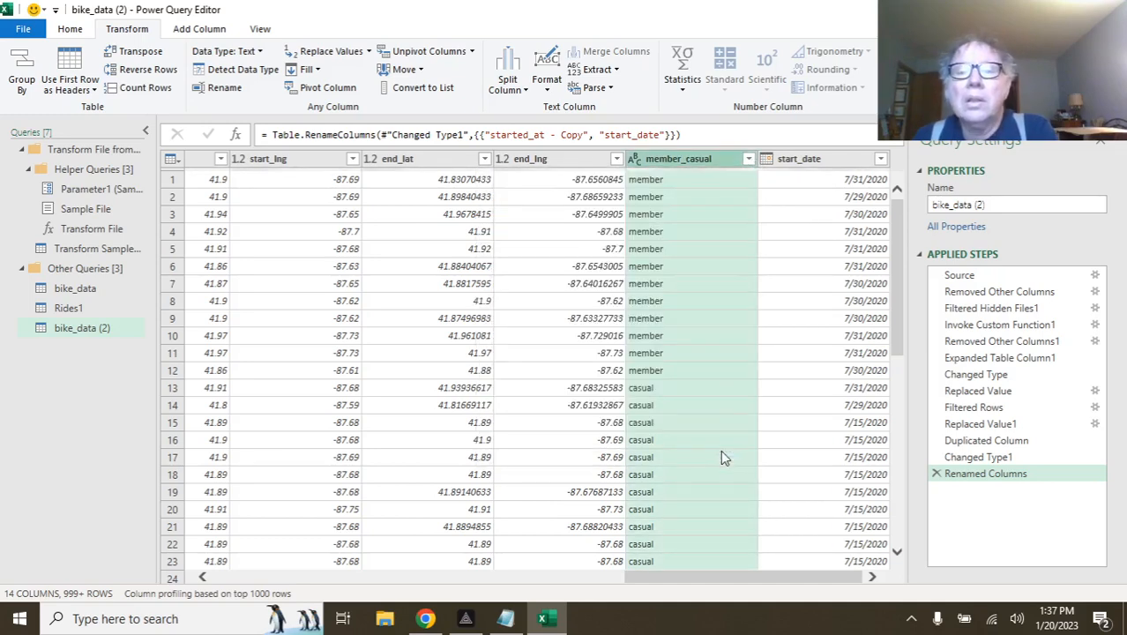
Rename the duplicated bike_data query as Member_casual.
{"action": "left_click", "coordinate": [62, 329]}
{"action": "left_click", "coordinate": [983, 206]}
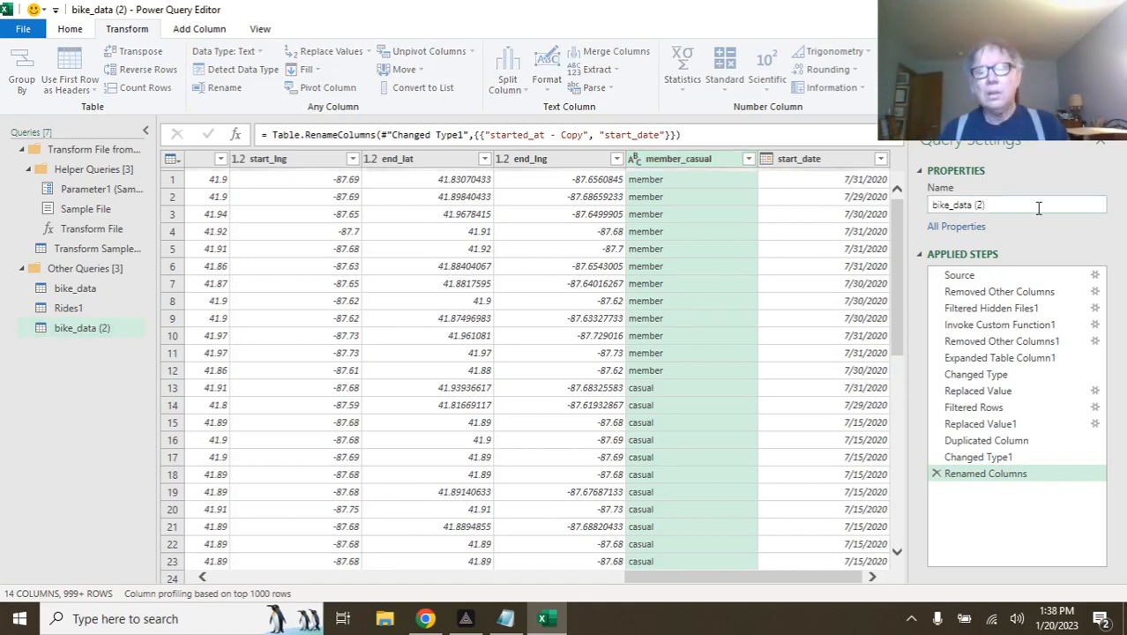
{"action": "key", "text": "BackSpace"}
{"action": "key", "text": "BackSpace"}
{"action": "key", "text": "BackSpace"}
{"action": "key", "text": "BackSpace"}
{"action": "key", "text": "BackSpace"}
{"action": "key", "text": "BackSpace"}
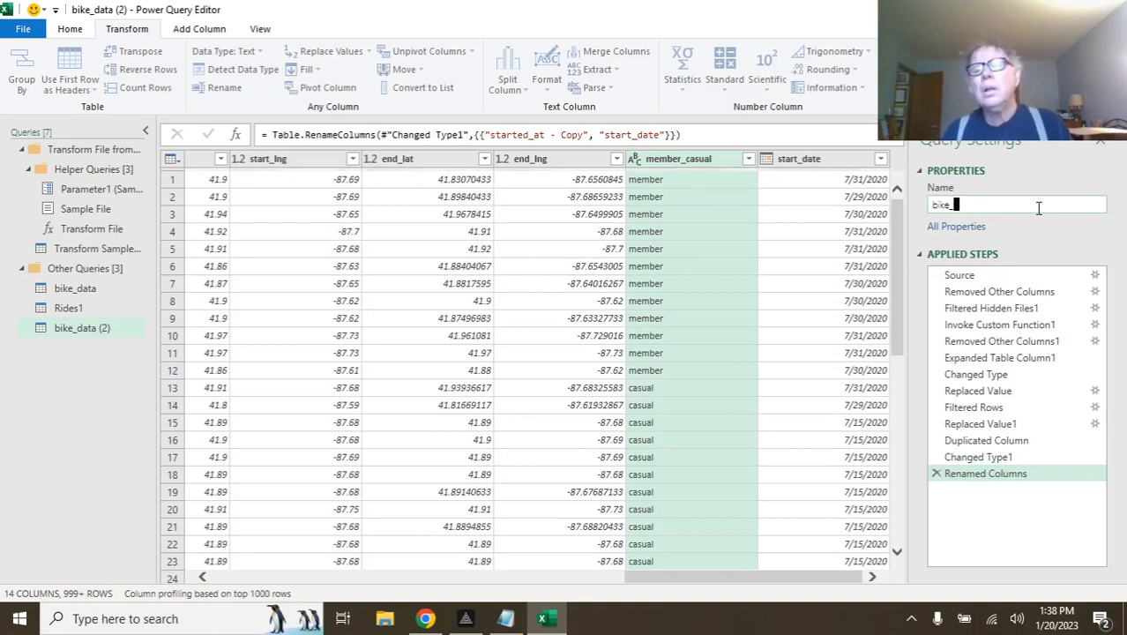
{"action": "key", "text": "BackSpace"}
{"action": "key", "text": "BackSpace"}
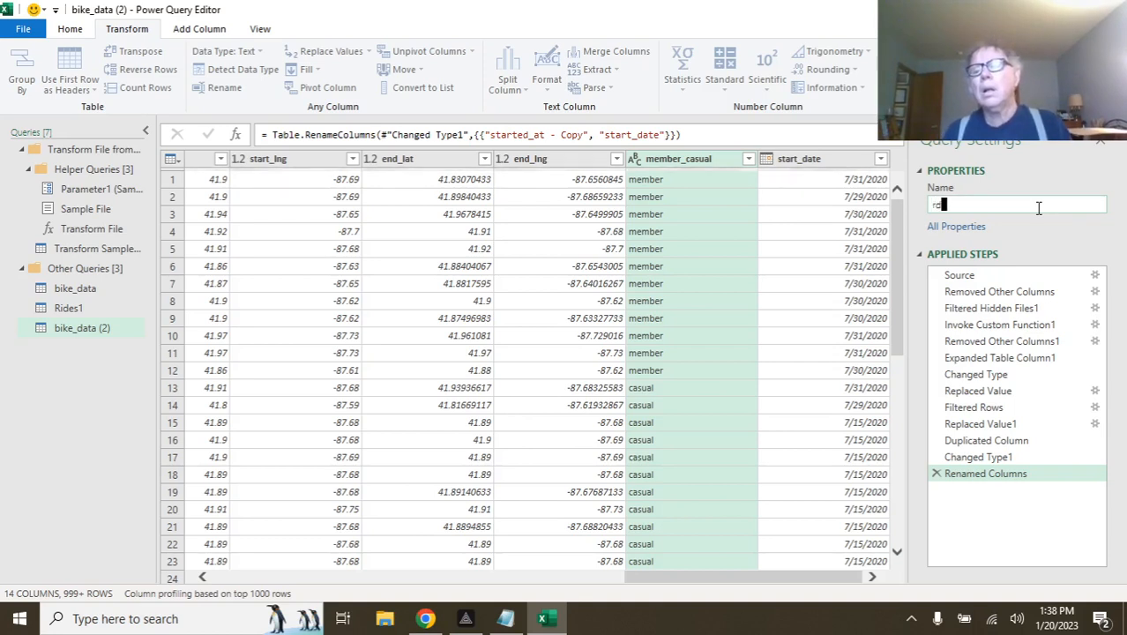
{"action": "type", "text": "E"}
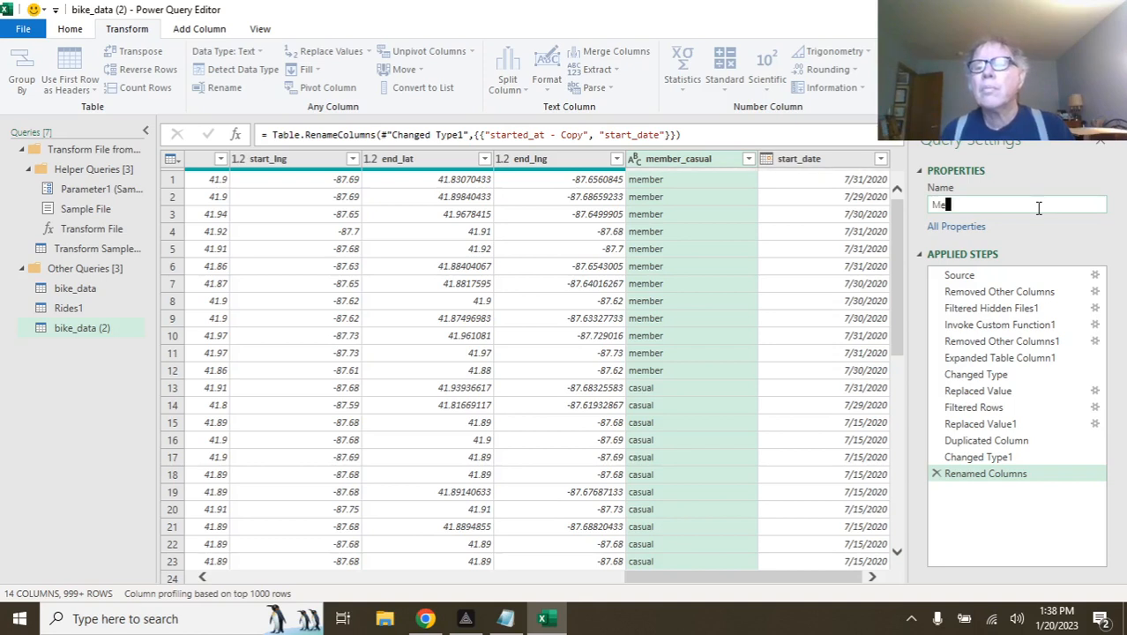
{"action": "type", "text": "Member"}
{"action": "key", "text": "BackSpace"}
{"action": "key", "text": "BackSpace"}
{"action": "key", "text": "BackSpace"}
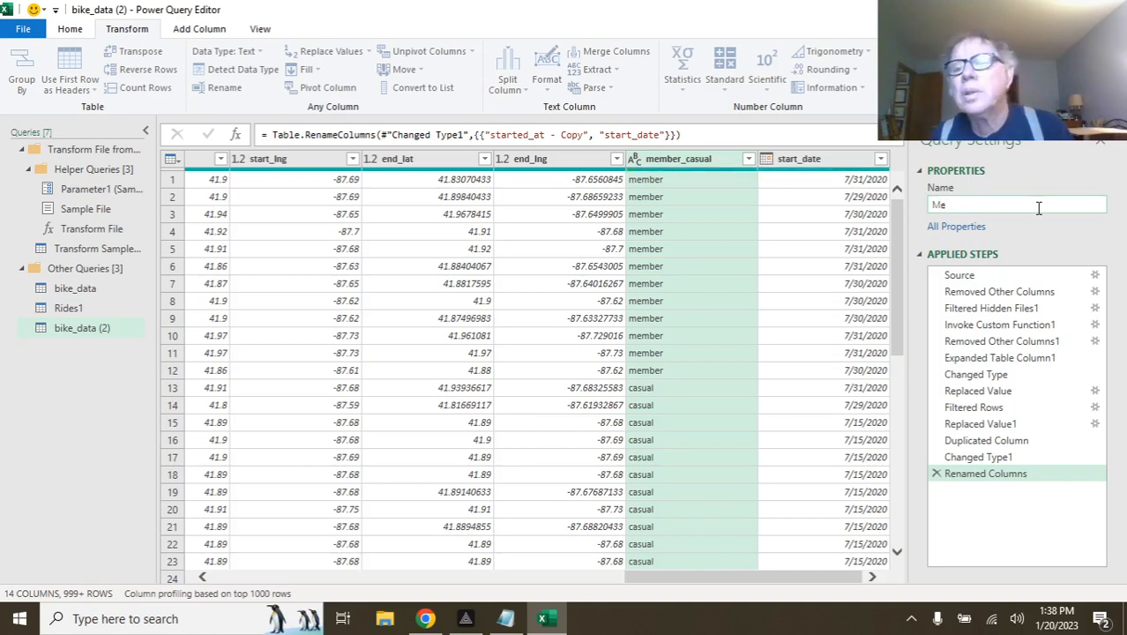
{"action": "type", "text": "mb"}
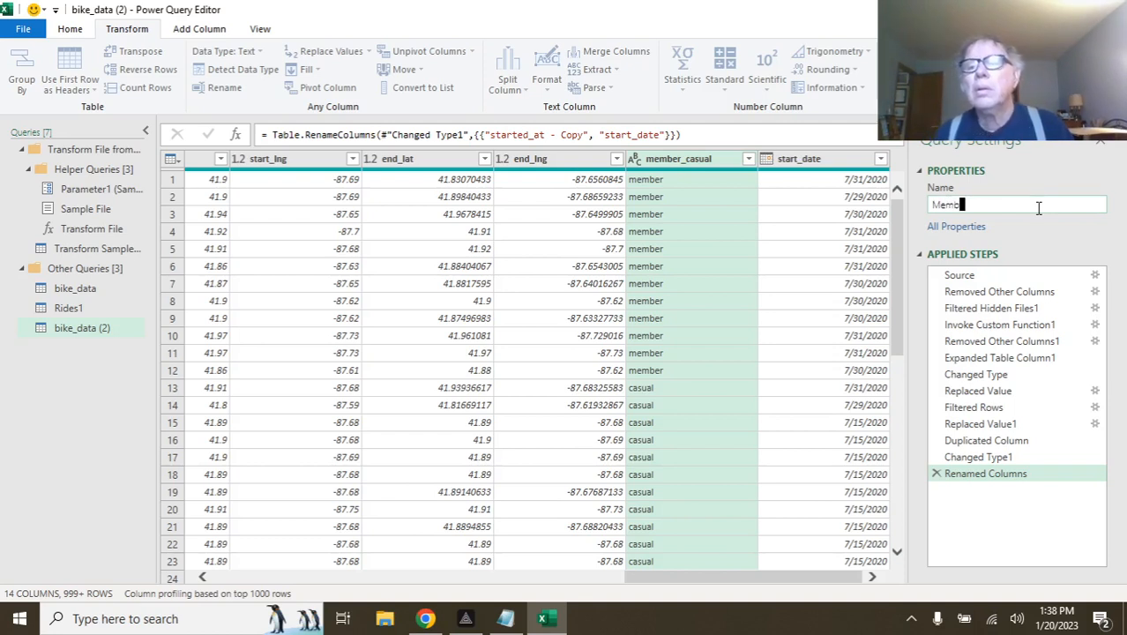
{"action": "type", "text": "er_ca"}
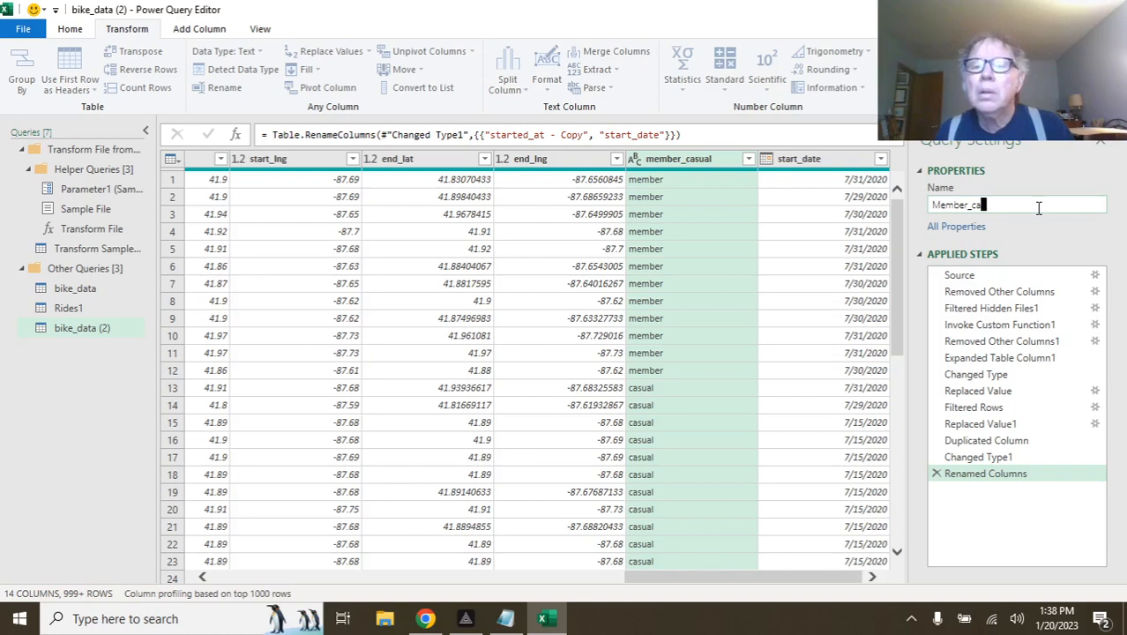
{"action": "type", "text": "sual"}
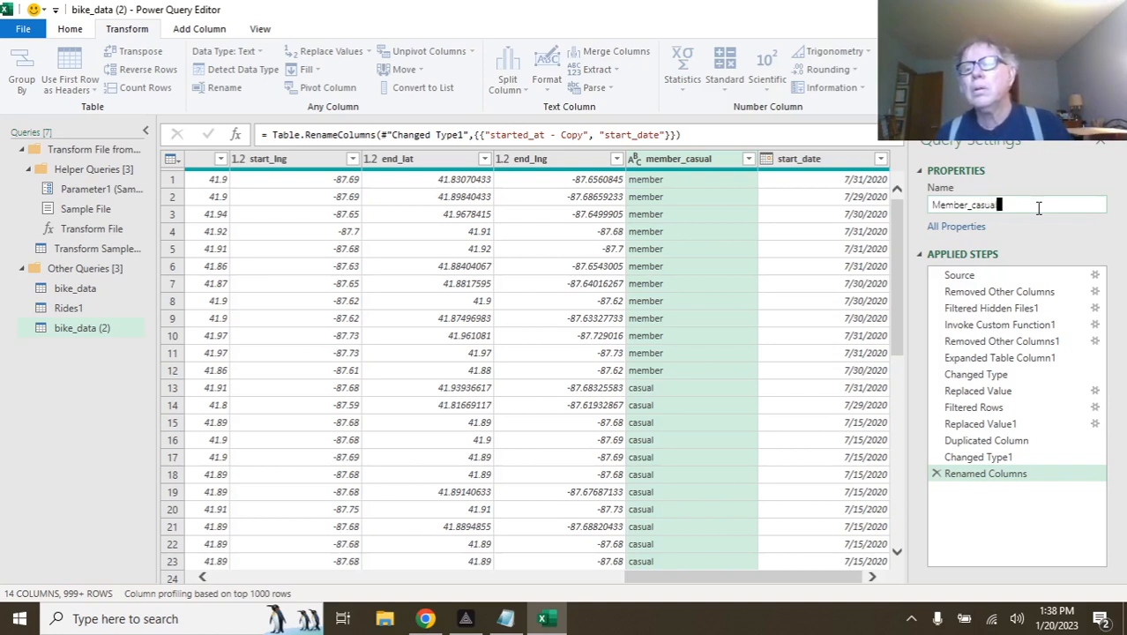
{"action": "key", "text": "Return"}
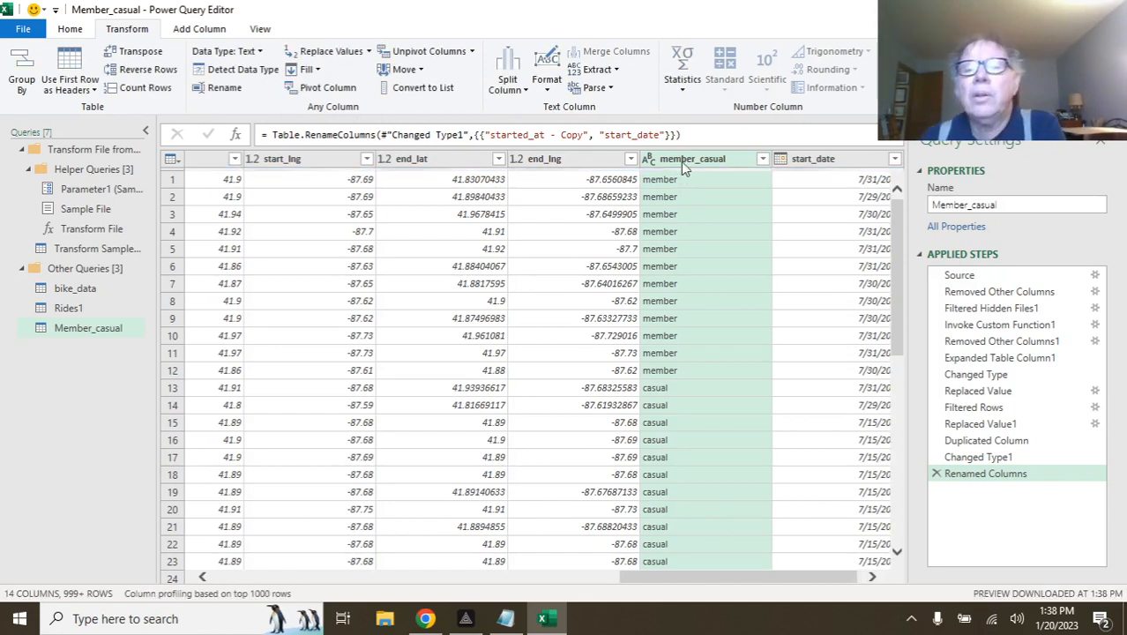
Remove all columns except member_casual and group the rows by it with a Count Rows column named Member_rides.
{"action": "right_click", "coordinate": [681, 161]}
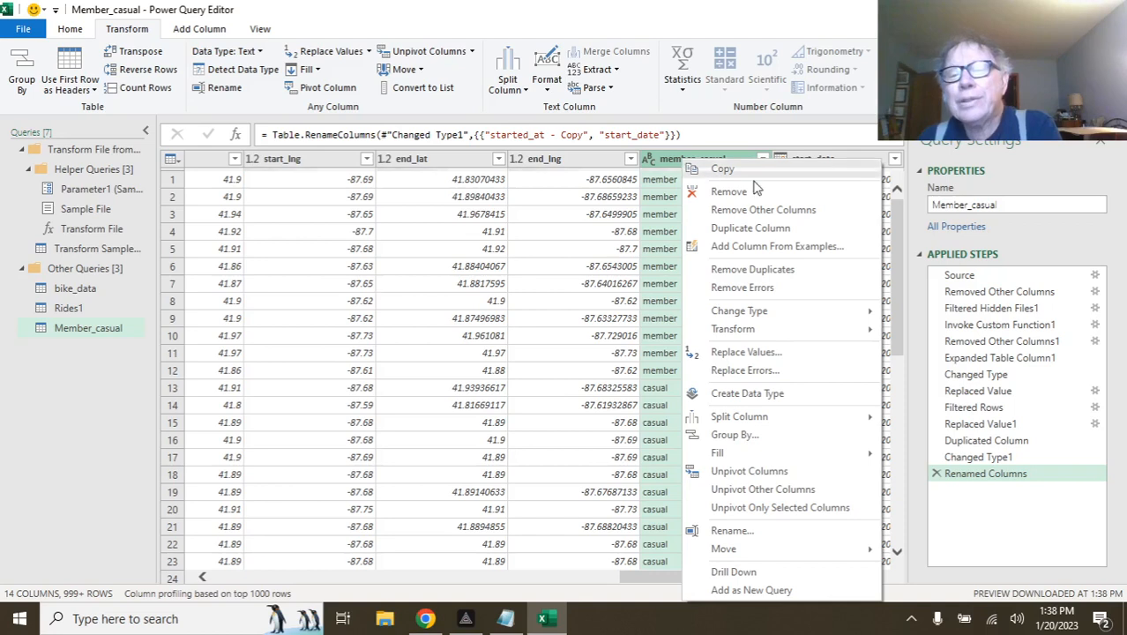
{"action": "left_click", "coordinate": [772, 216]}
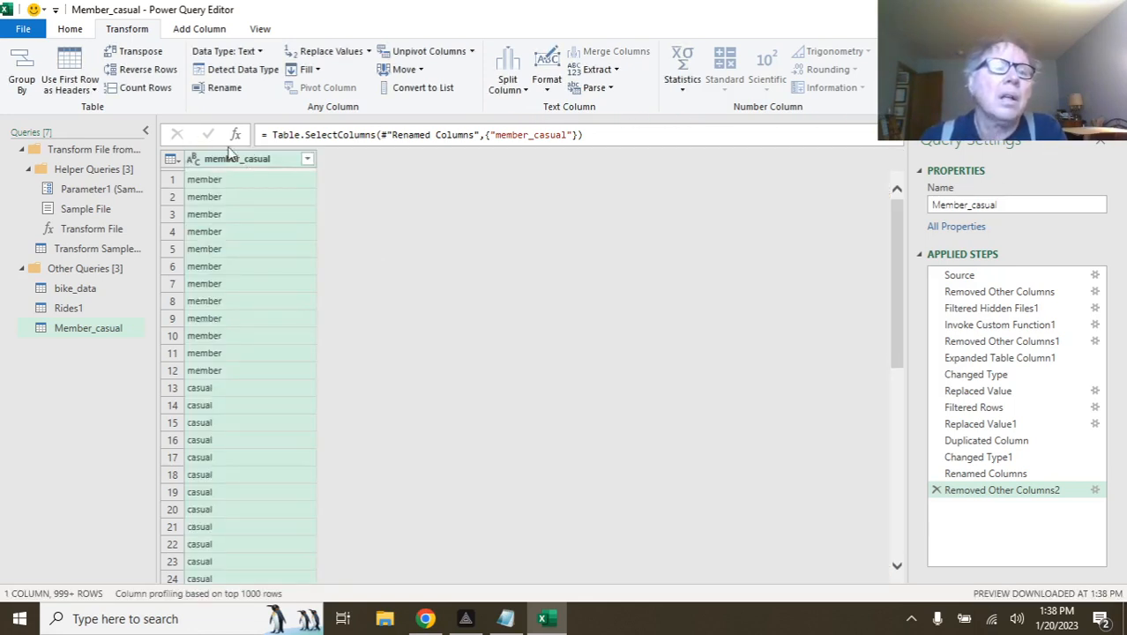
{"action": "left_click", "coordinate": [23, 83]}
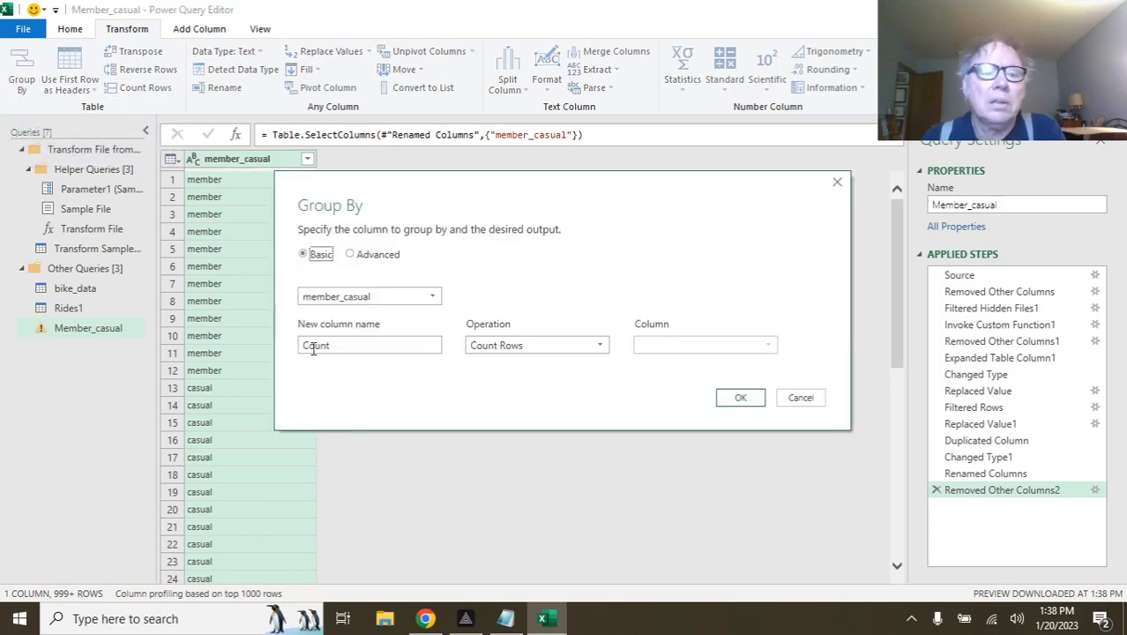
{"action": "double_click", "coordinate": [344, 347]}
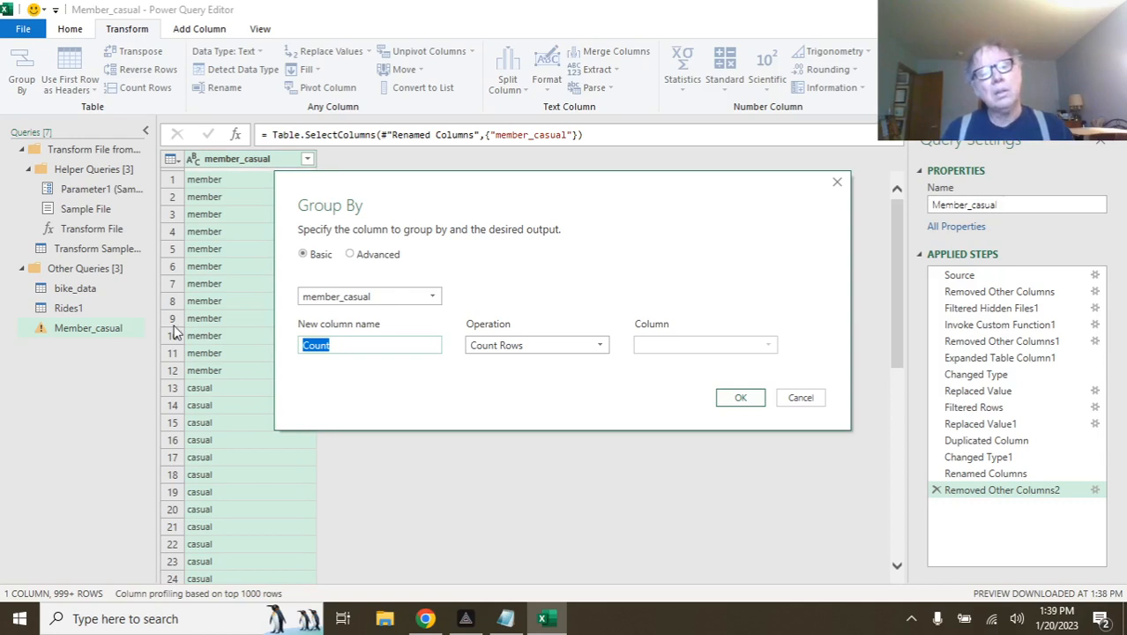
{"action": "type", "text": "Memb"}
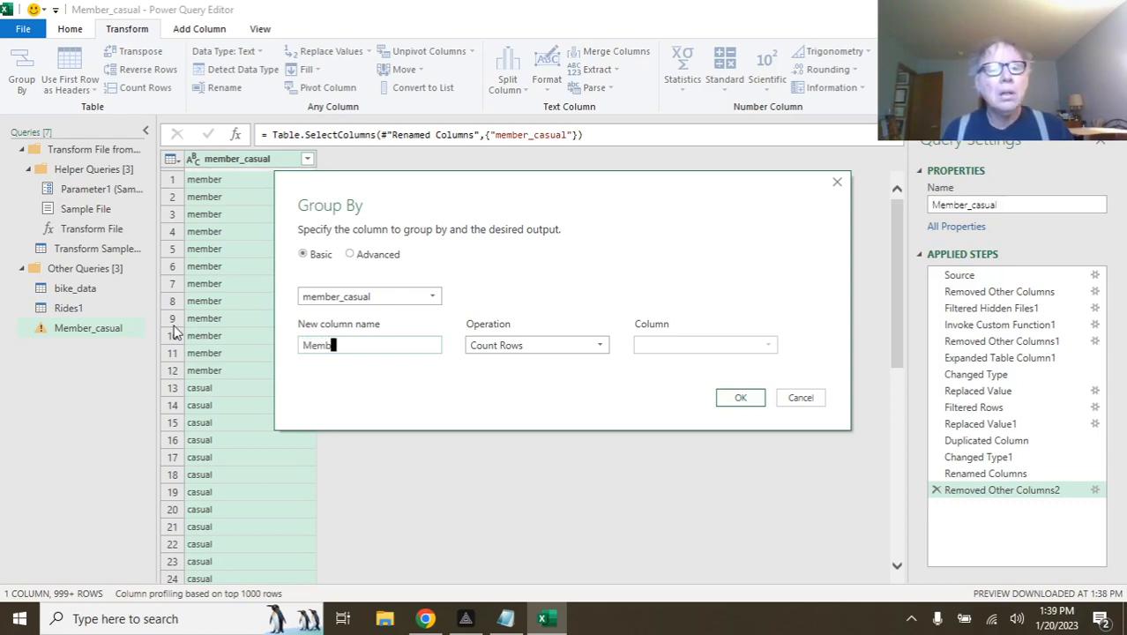
{"action": "type", "text": "er_rides"}
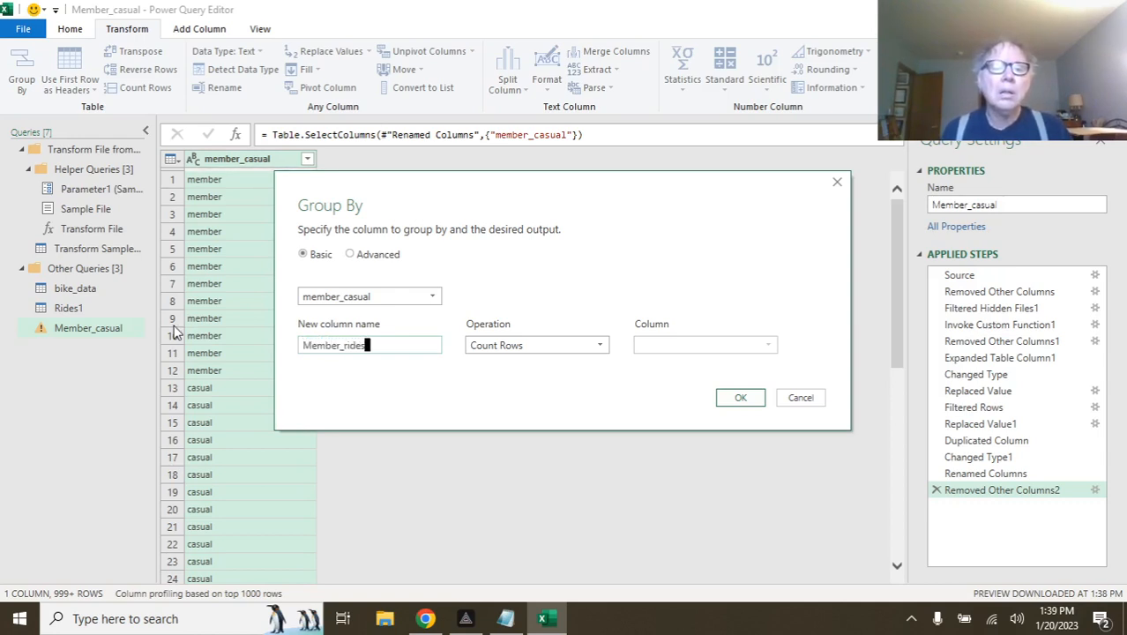
{"action": "left_click", "coordinate": [739, 398]}
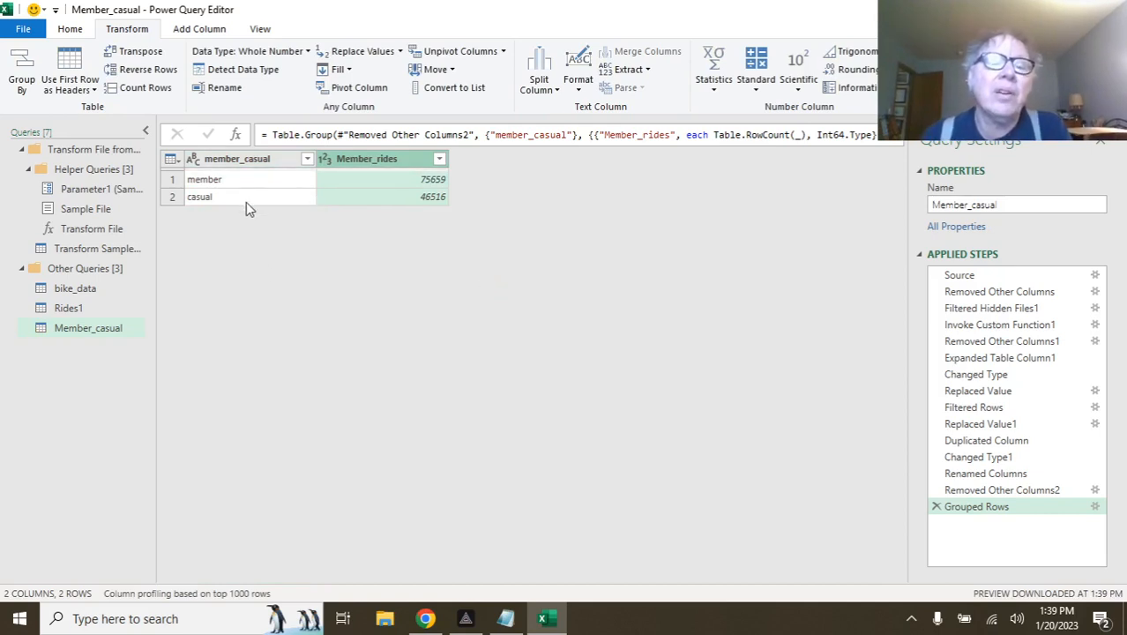
Close the query editor and load the queries to the workbook as connections only.
{"action": "left_click", "coordinate": [74, 30]}
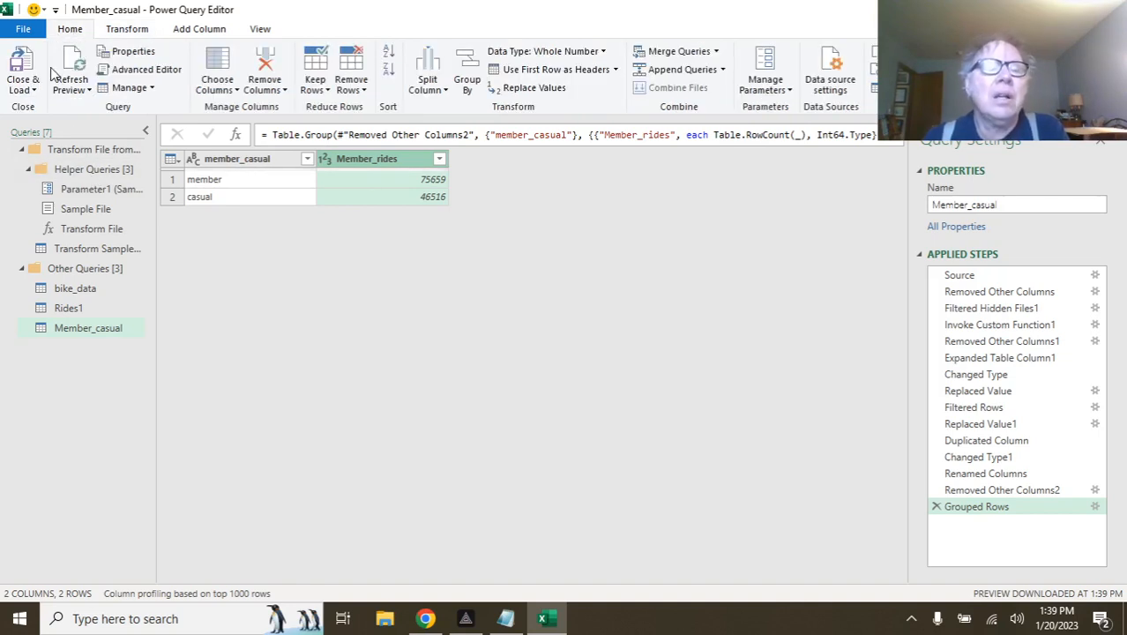
{"action": "left_click", "coordinate": [33, 90]}
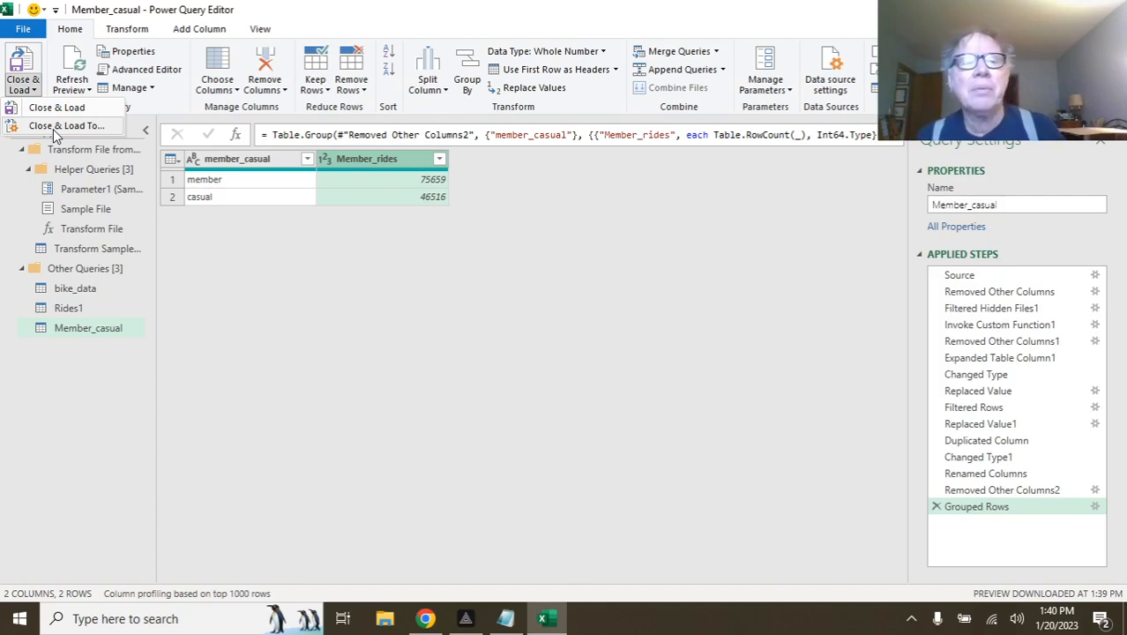
{"action": "left_click", "coordinate": [56, 126]}
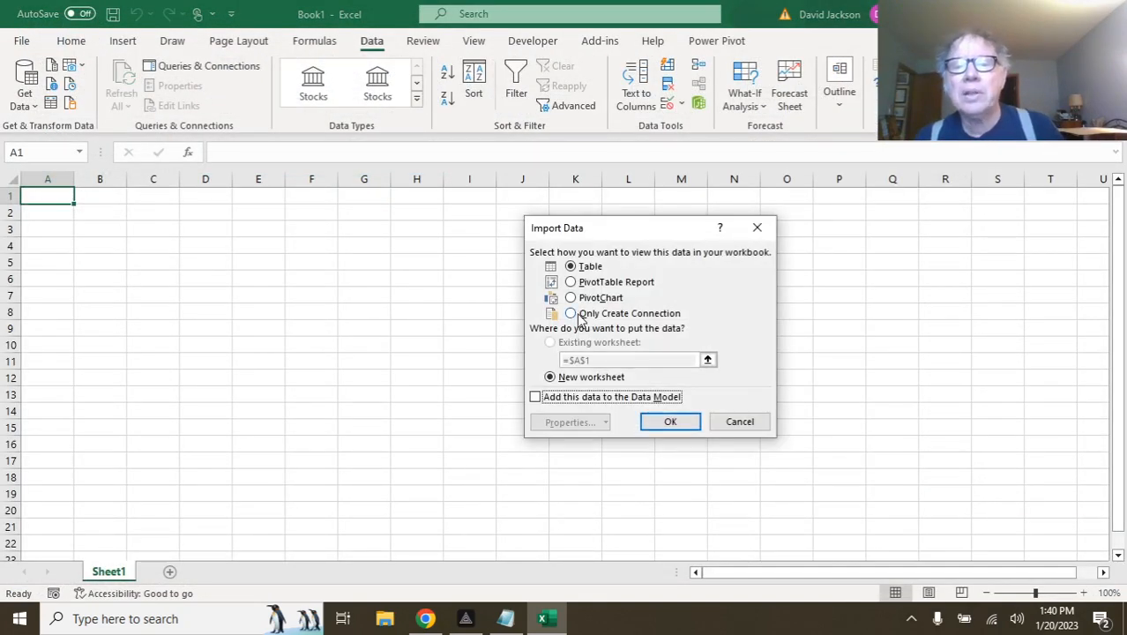
{"action": "left_click", "coordinate": [570, 314]}
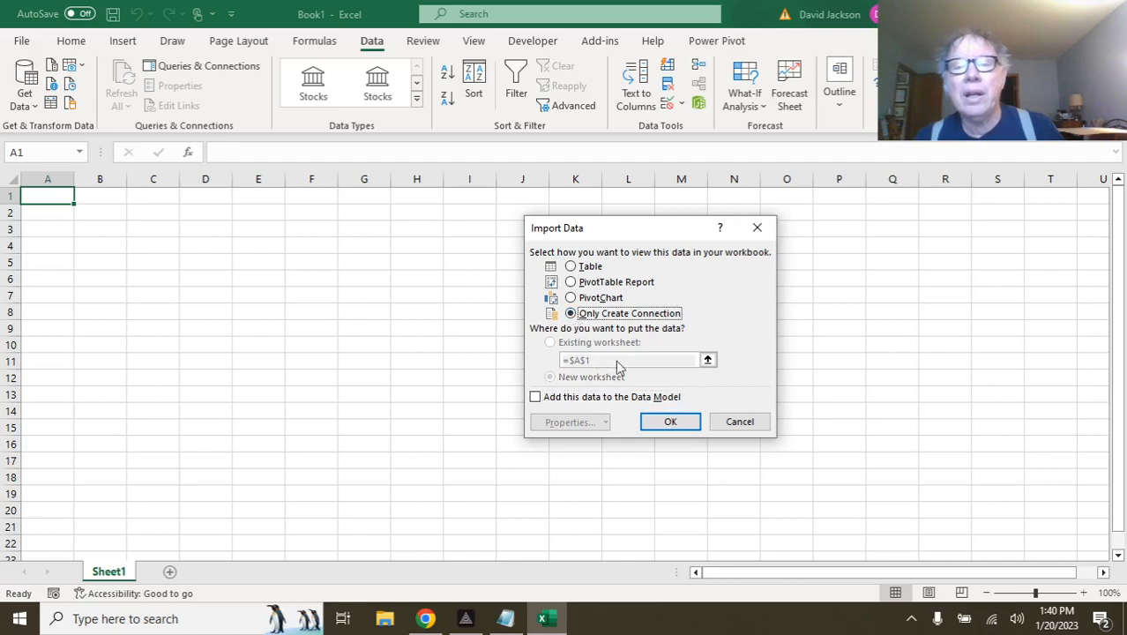
{"action": "left_click", "coordinate": [669, 423]}
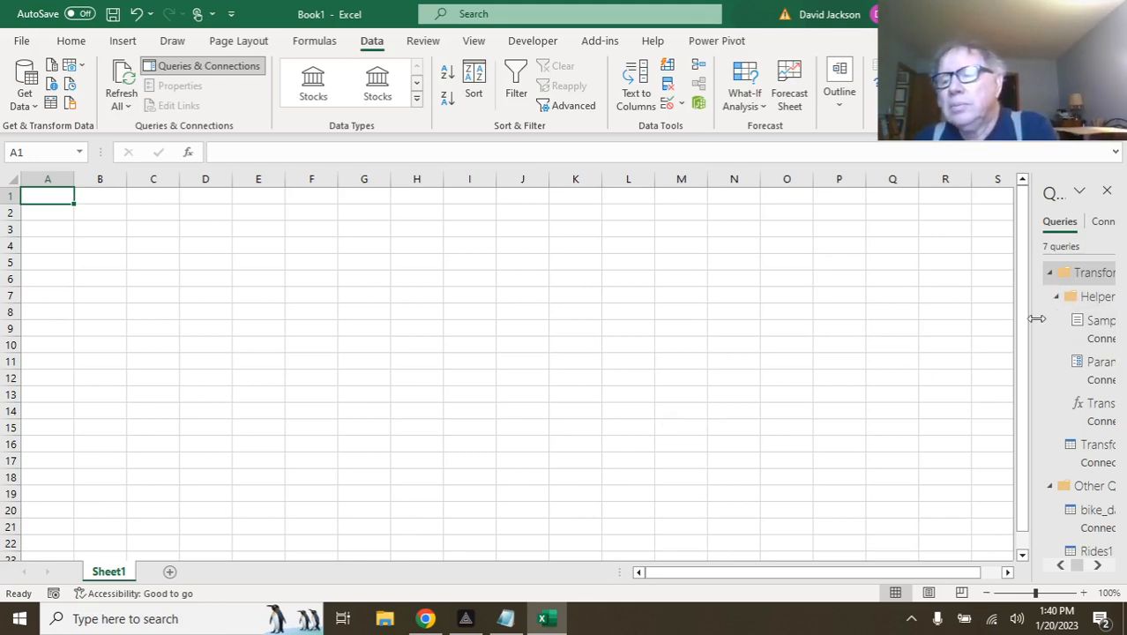
Load the Rides1 query as a table into the existing worksheet at cell A1 of Sheet1.
{"action": "left_click_drag", "start_coordinate": [1032, 320], "coordinate": [866, 309]}
{"action": "scroll", "coordinate": [1032, 350], "scroll_direction": "down", "scroll_amount": 2}
{"action": "scroll", "coordinate": [1025, 370], "scroll_direction": "down", "scroll_amount": 1}
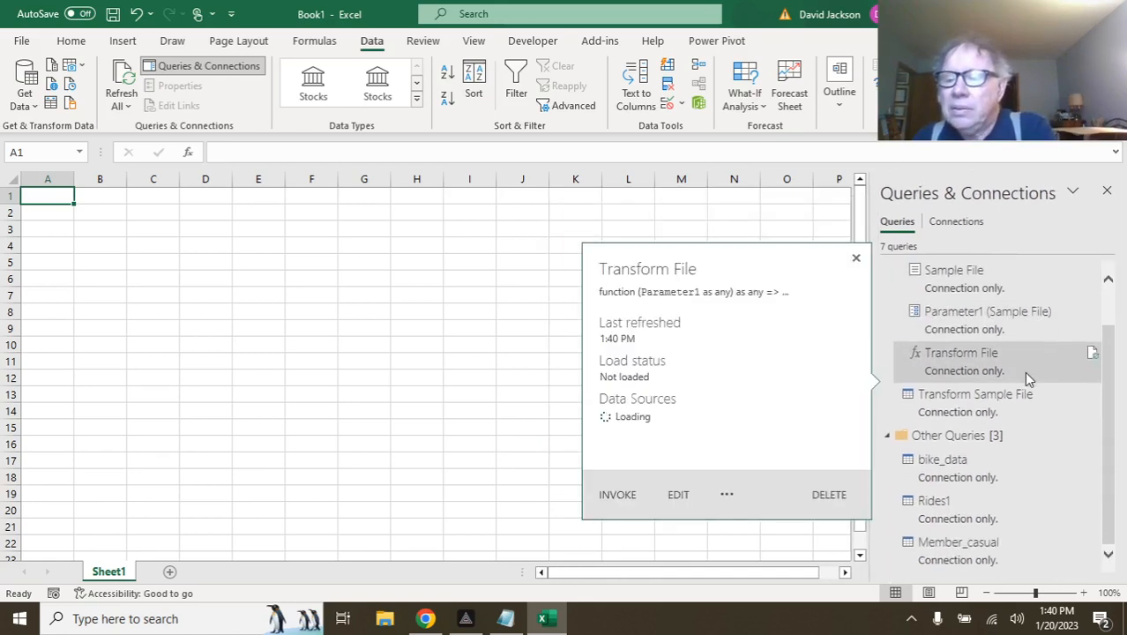
{"action": "left_click", "coordinate": [981, 517]}
{"action": "right_click", "coordinate": [982, 516]}
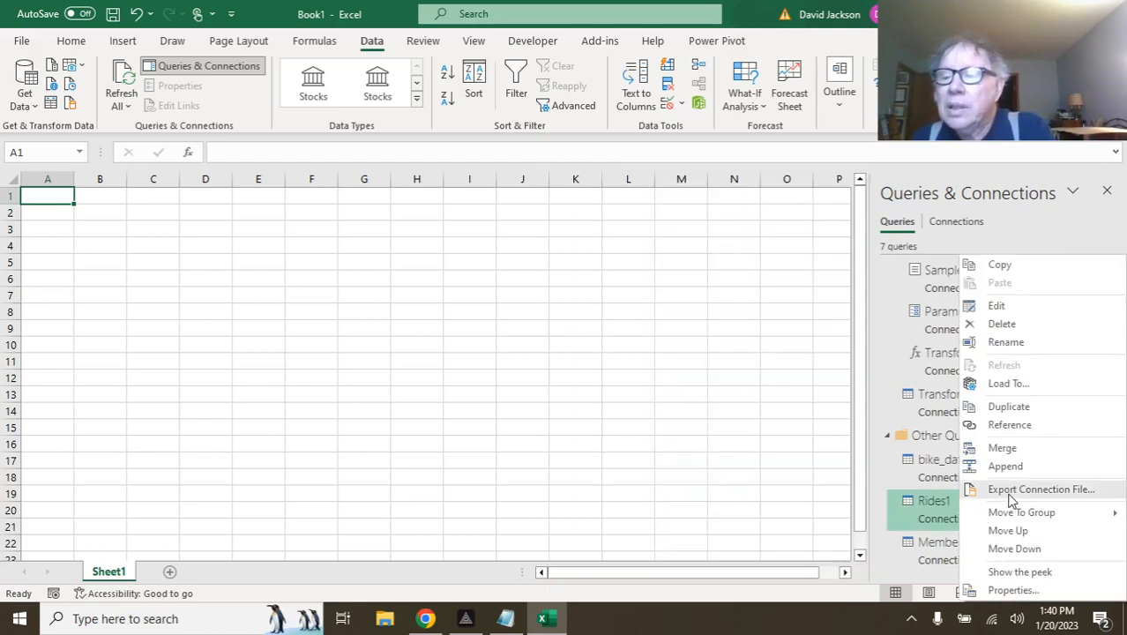
{"action": "left_click", "coordinate": [1022, 385]}
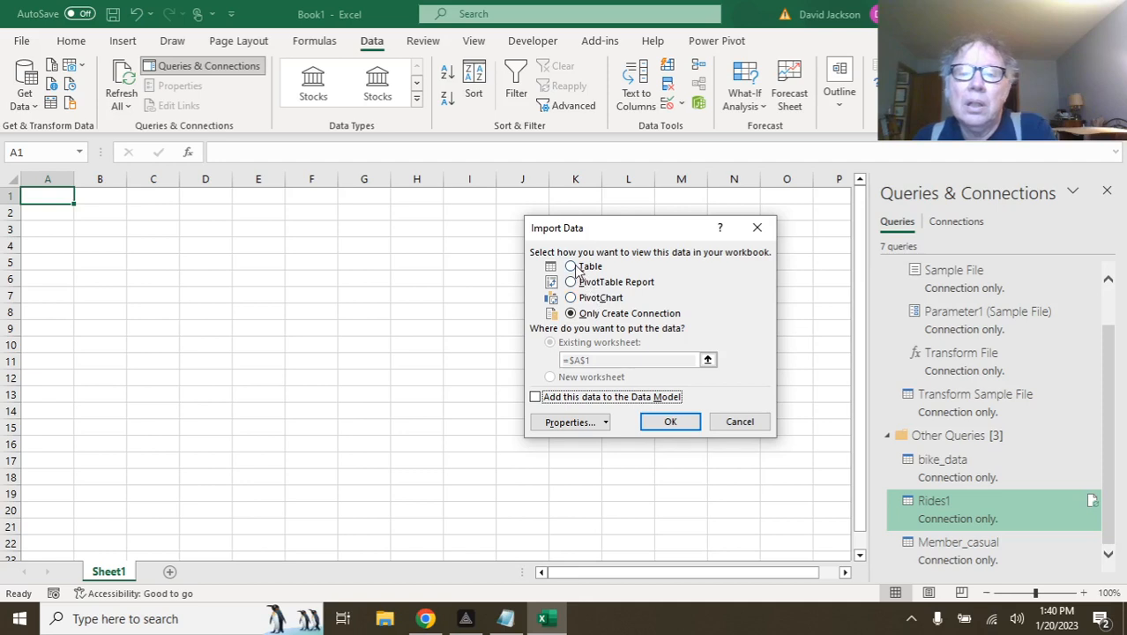
{"action": "left_click", "coordinate": [573, 268]}
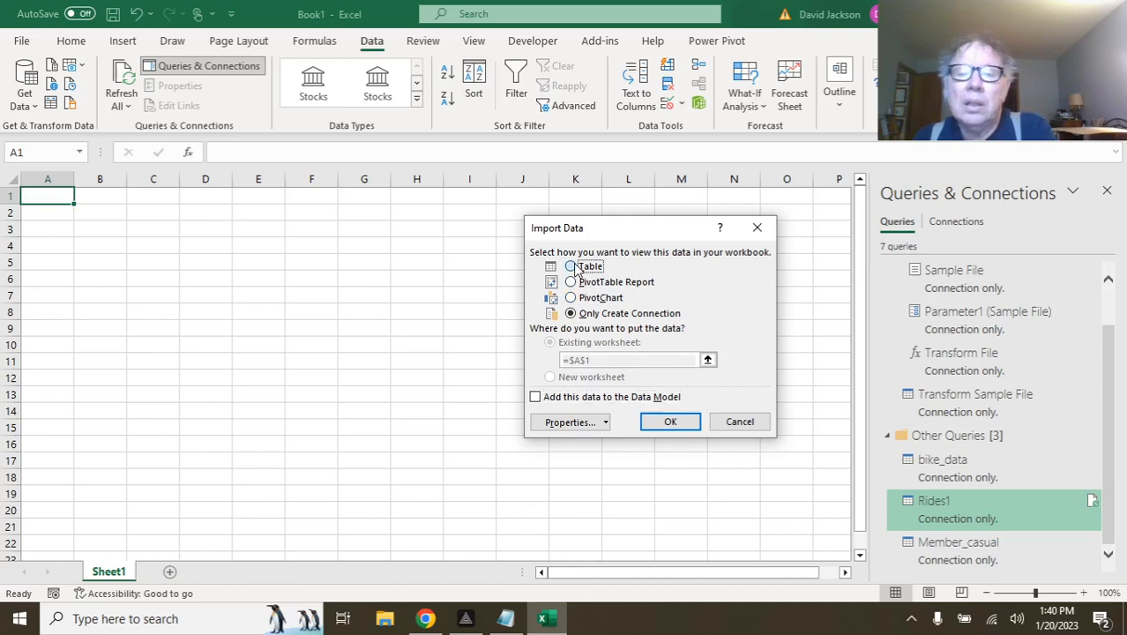
{"action": "left_click", "coordinate": [670, 420]}
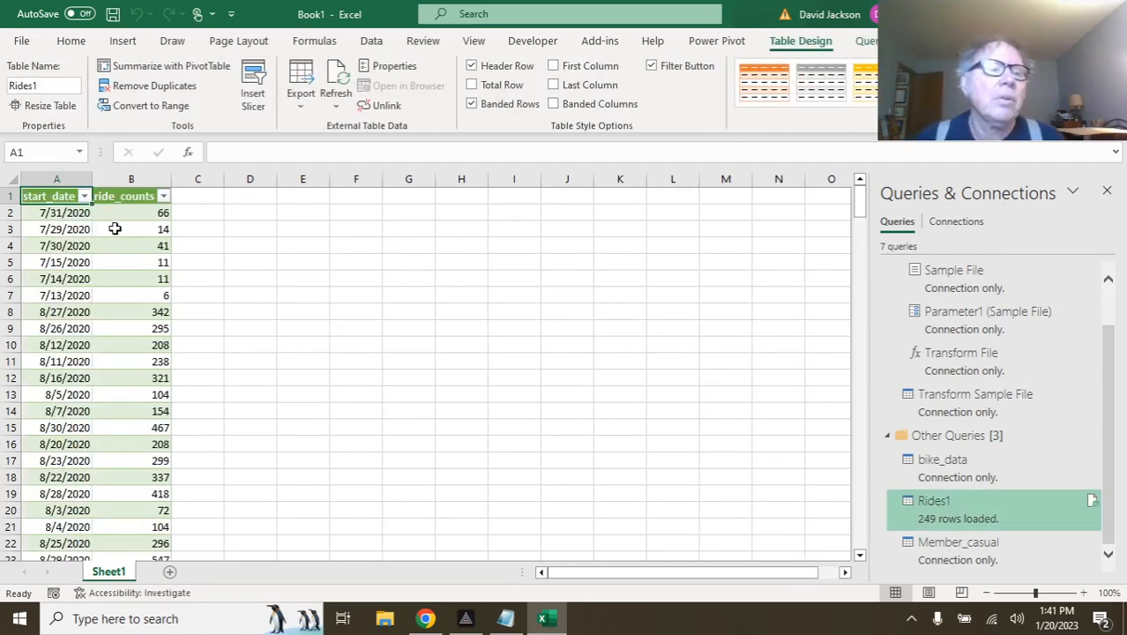
Format the start_date column of the Rides1 table as Short Date.
{"action": "left_click", "coordinate": [50, 181]}
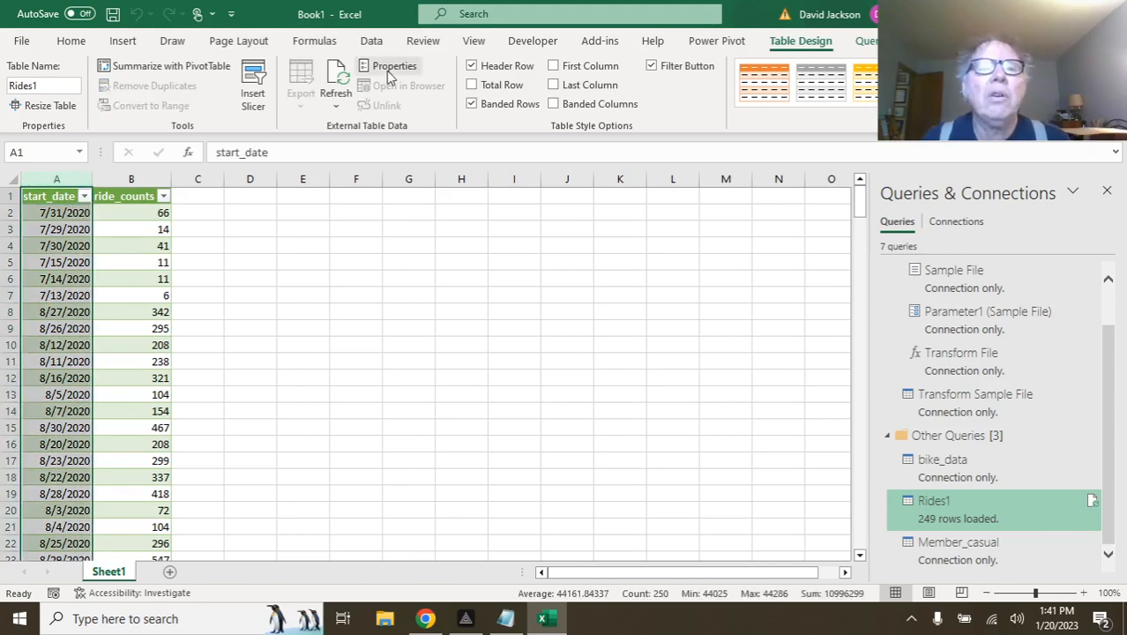
{"action": "left_click", "coordinate": [371, 38]}
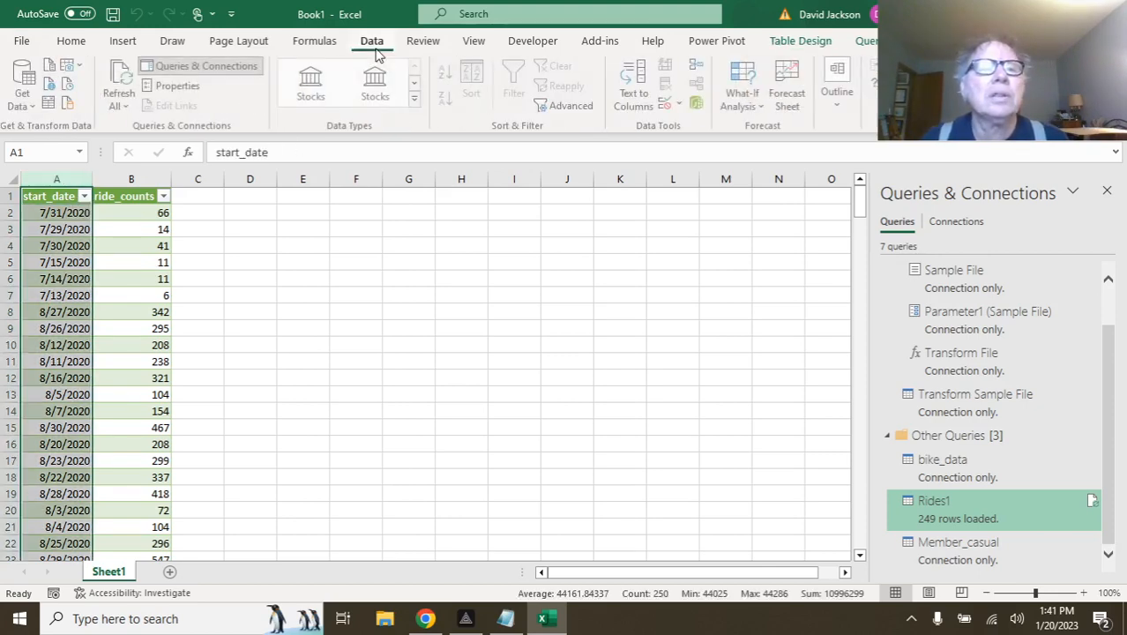
{"action": "left_click", "coordinate": [73, 41]}
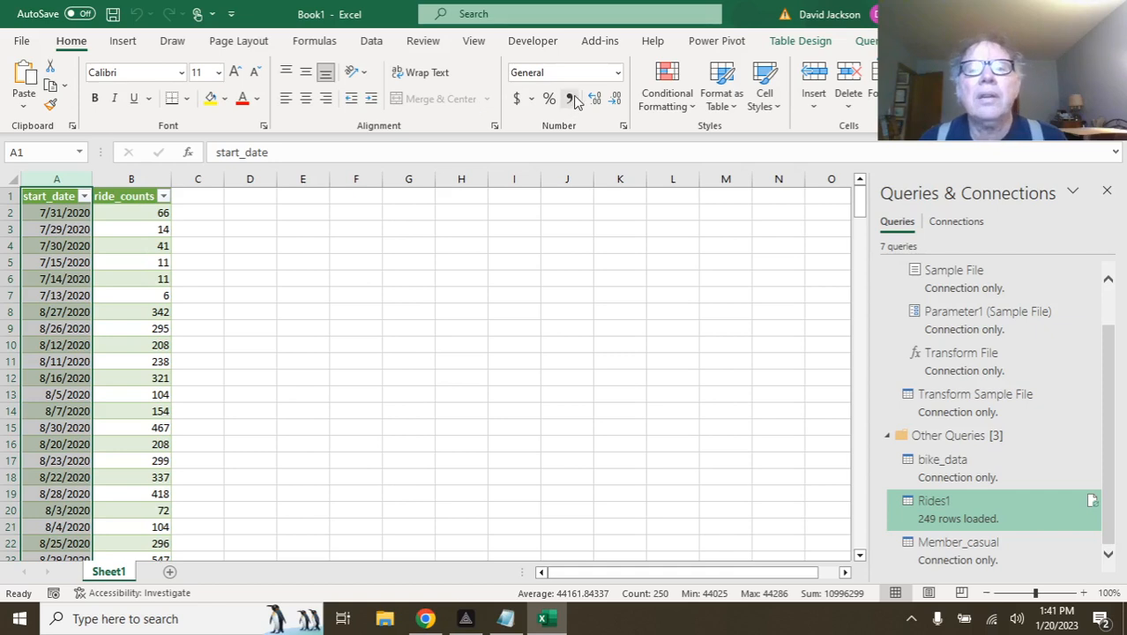
{"action": "left_click", "coordinate": [618, 74]}
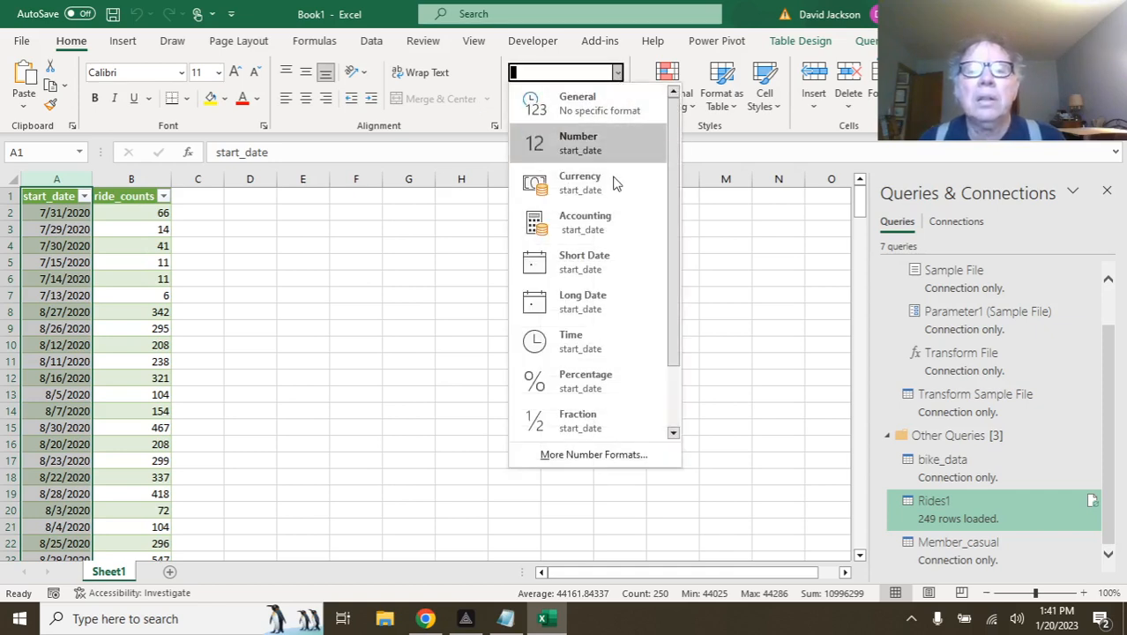
{"action": "left_click", "coordinate": [606, 255]}
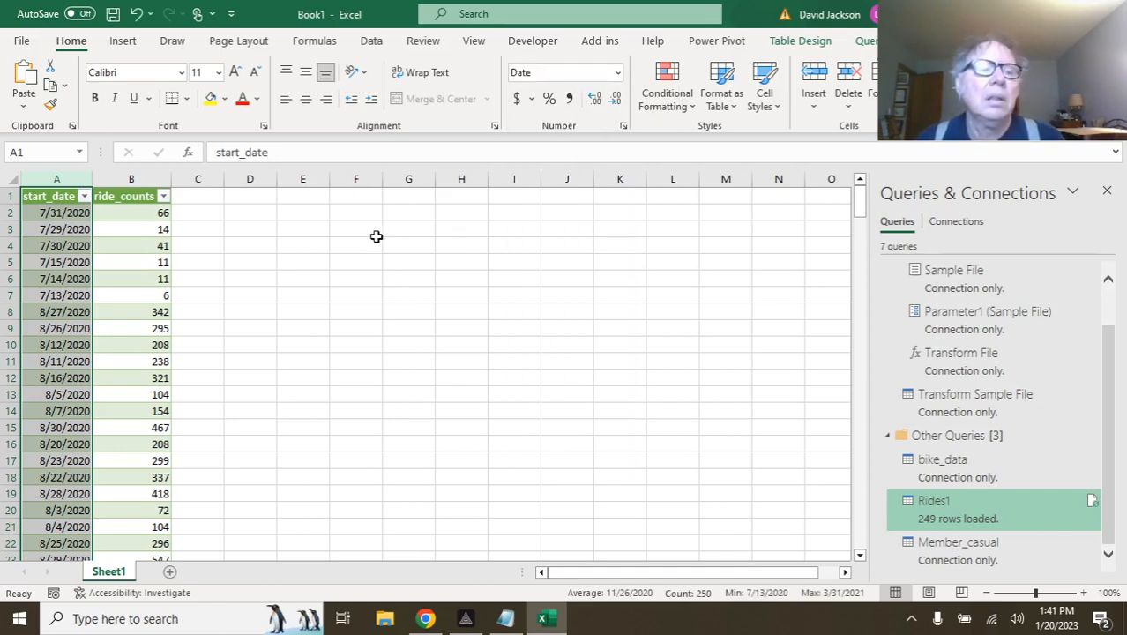
Format the ride_counts column with the comma style and no decimal places.
{"action": "left_click", "coordinate": [137, 181]}
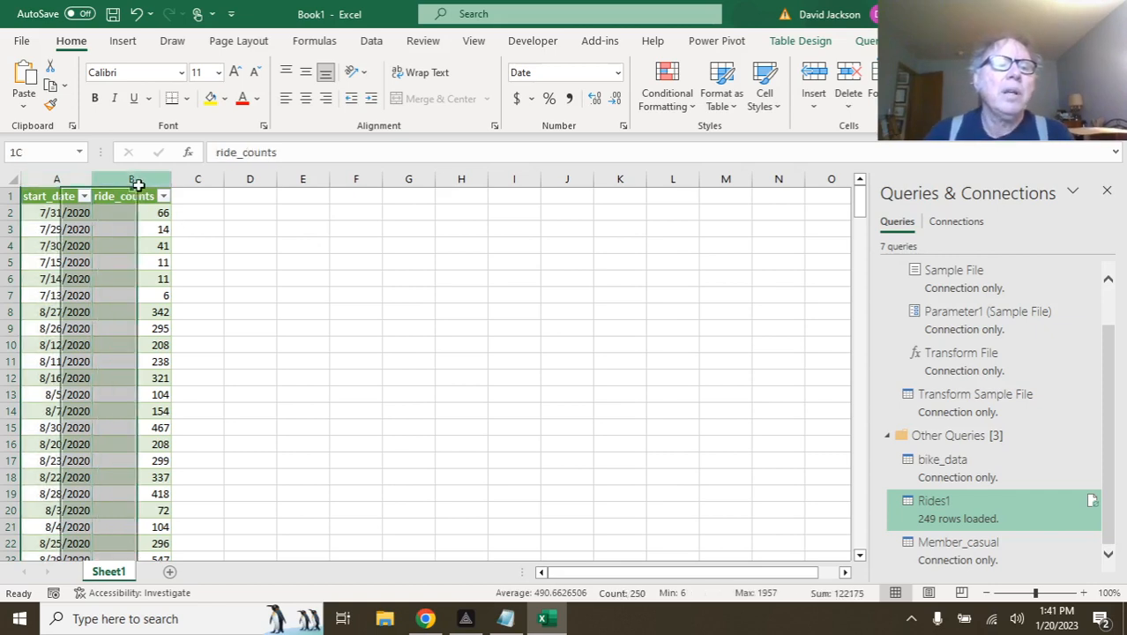
{"action": "left_click", "coordinate": [568, 98]}
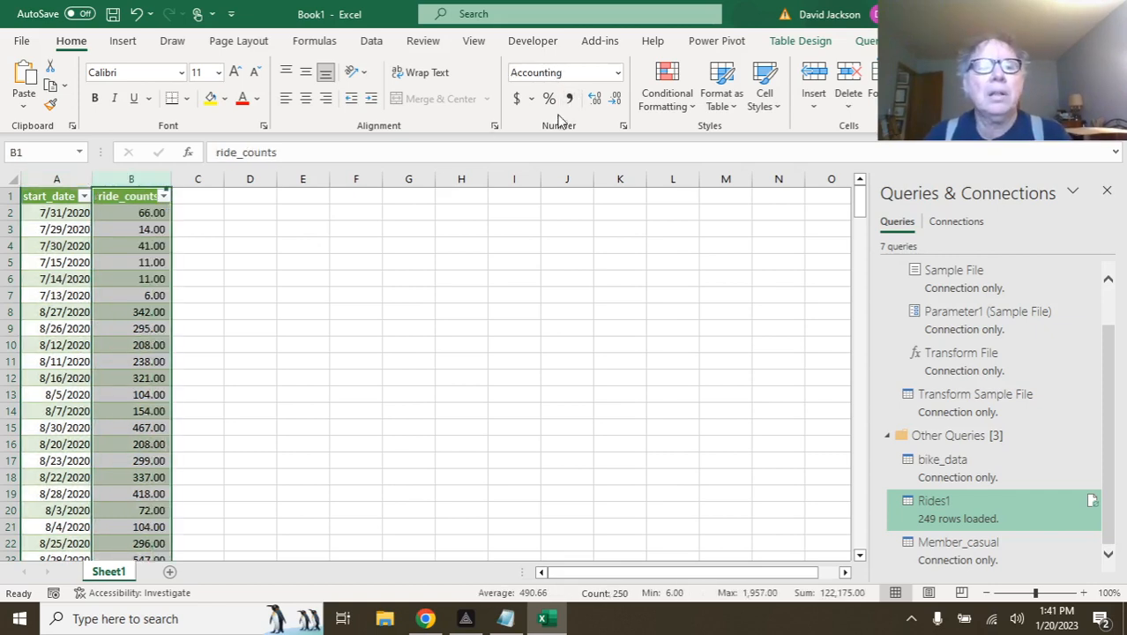
{"action": "left_click", "coordinate": [614, 98]}
{"action": "left_click", "coordinate": [614, 99]}
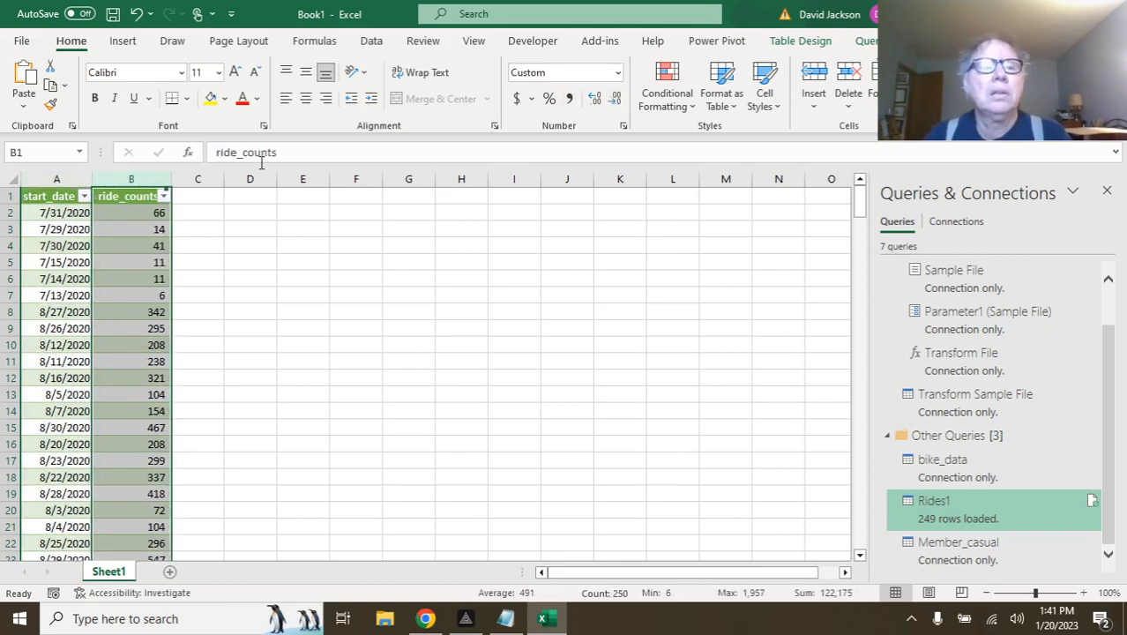
{"action": "left_click", "coordinate": [79, 217]}
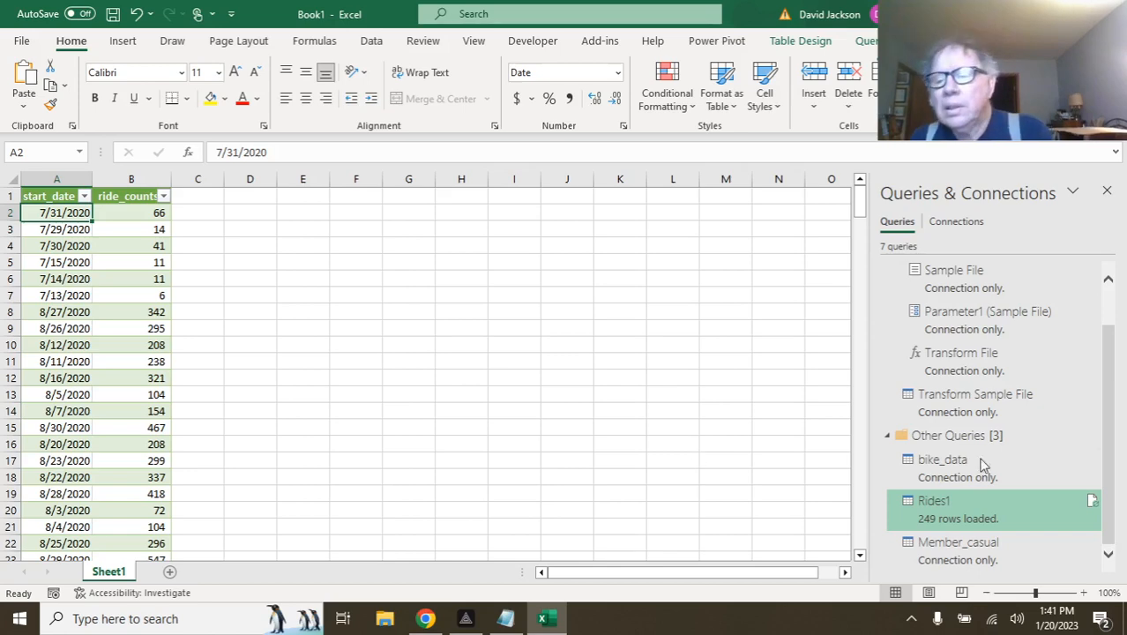
Load the Member_casual query as a table into a new worksheet.
{"action": "left_click", "coordinate": [1002, 547]}
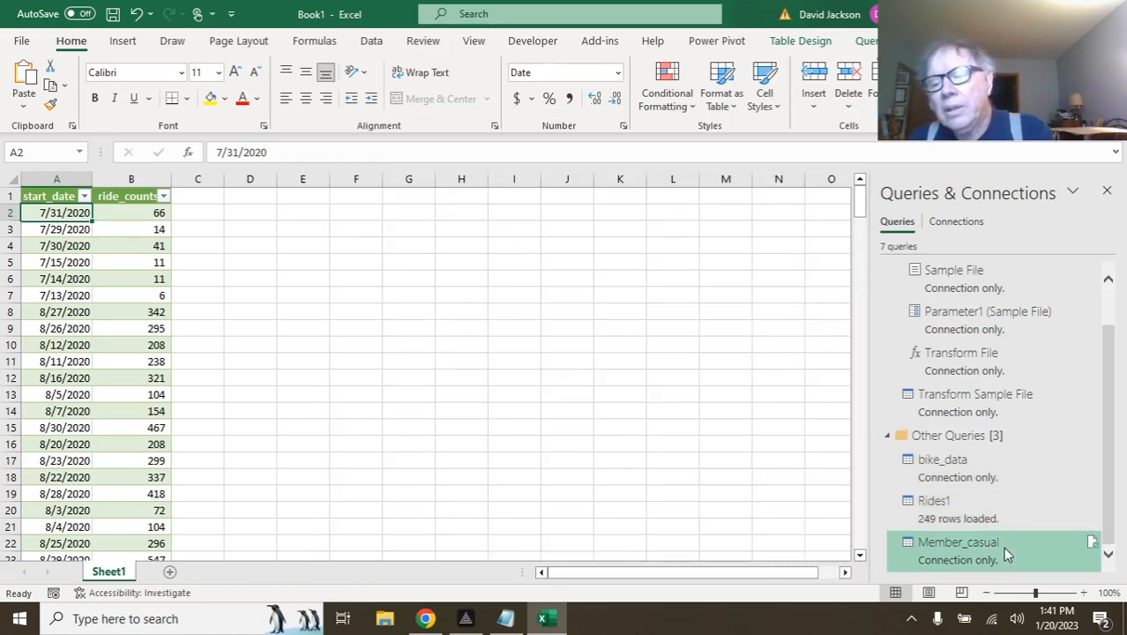
{"action": "right_click", "coordinate": [1002, 547]}
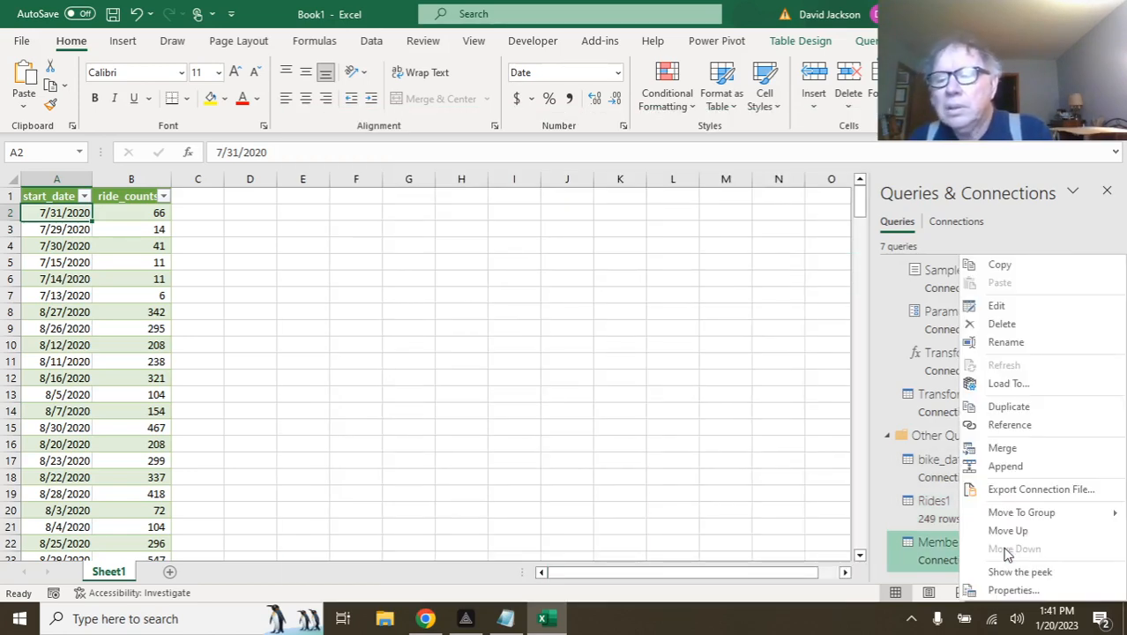
{"action": "left_click", "coordinate": [1031, 384]}
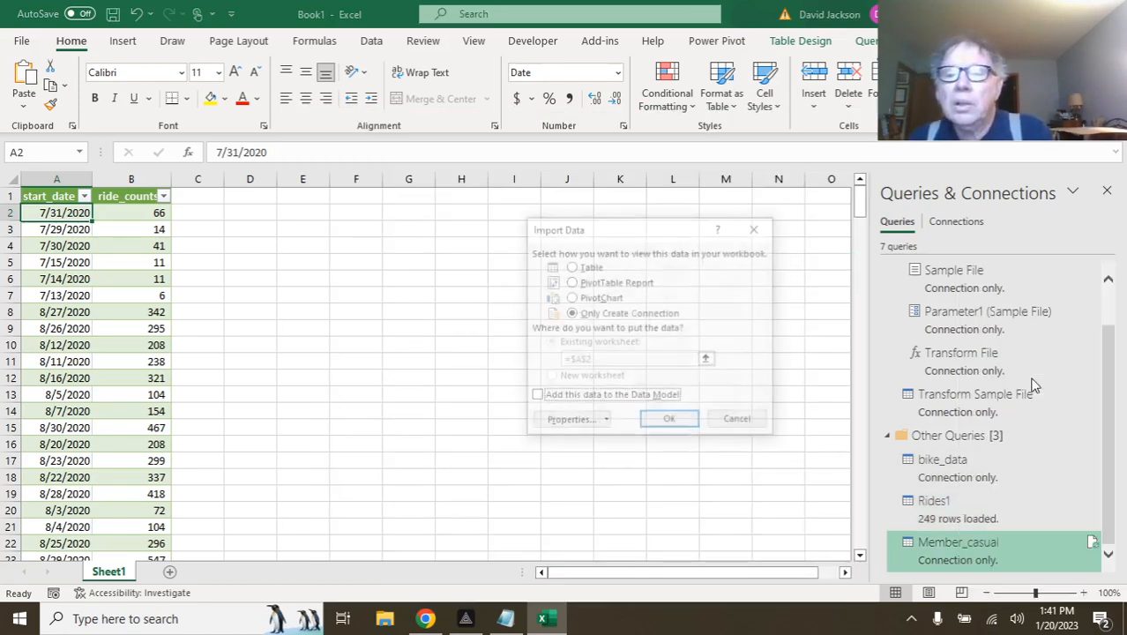
{"action": "left_click", "coordinate": [582, 300]}
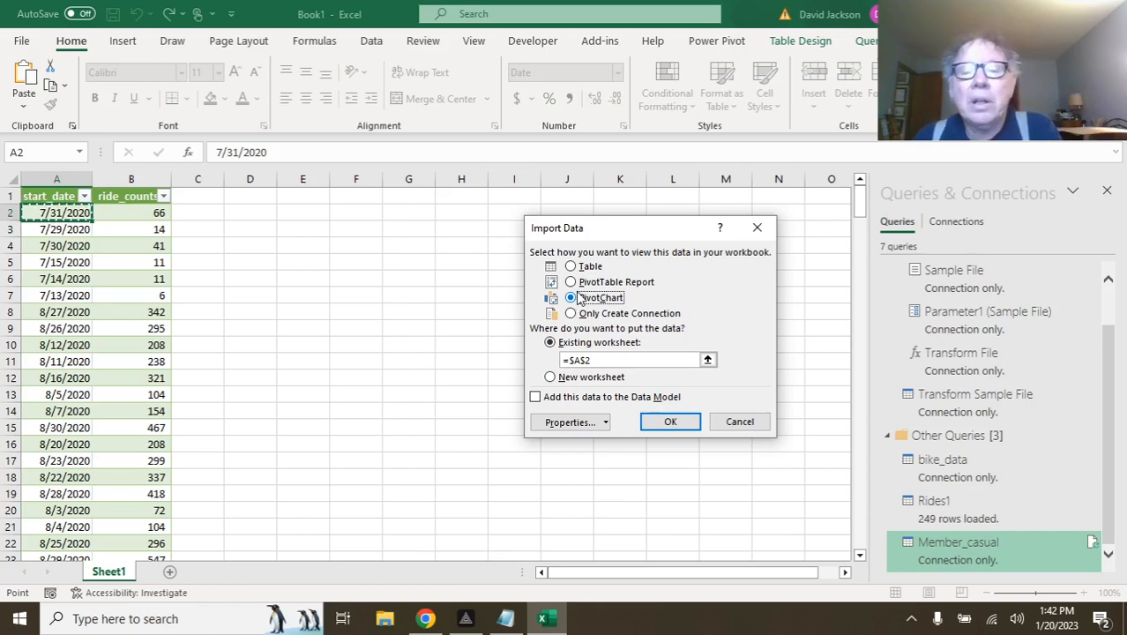
{"action": "left_click", "coordinate": [578, 268]}
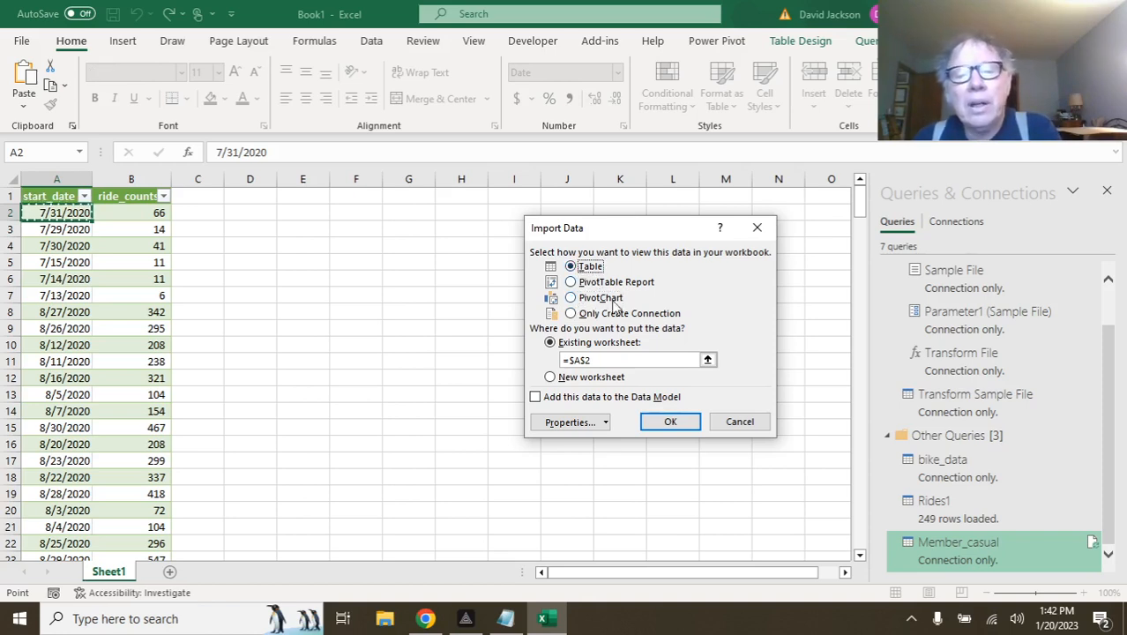
{"action": "left_click", "coordinate": [549, 377]}
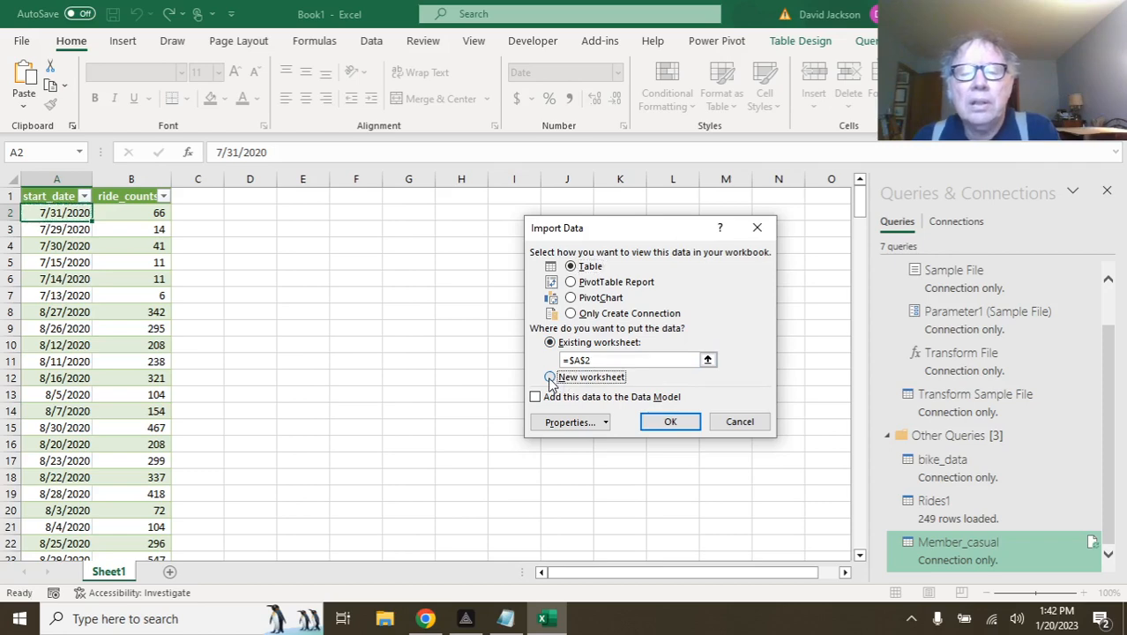
{"action": "left_click", "coordinate": [670, 422]}
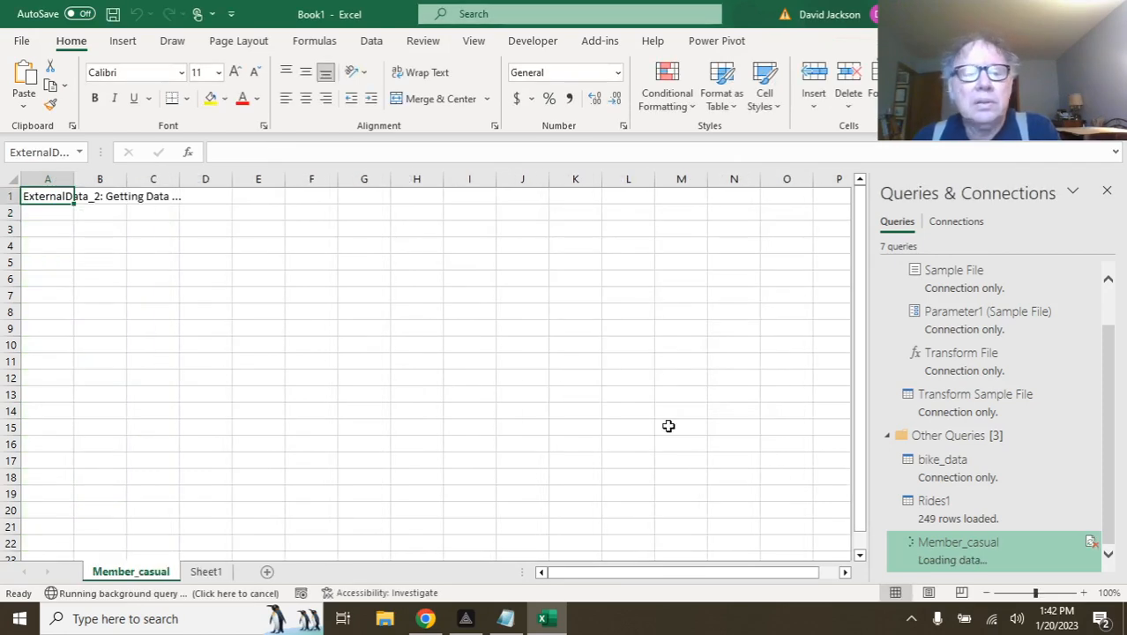
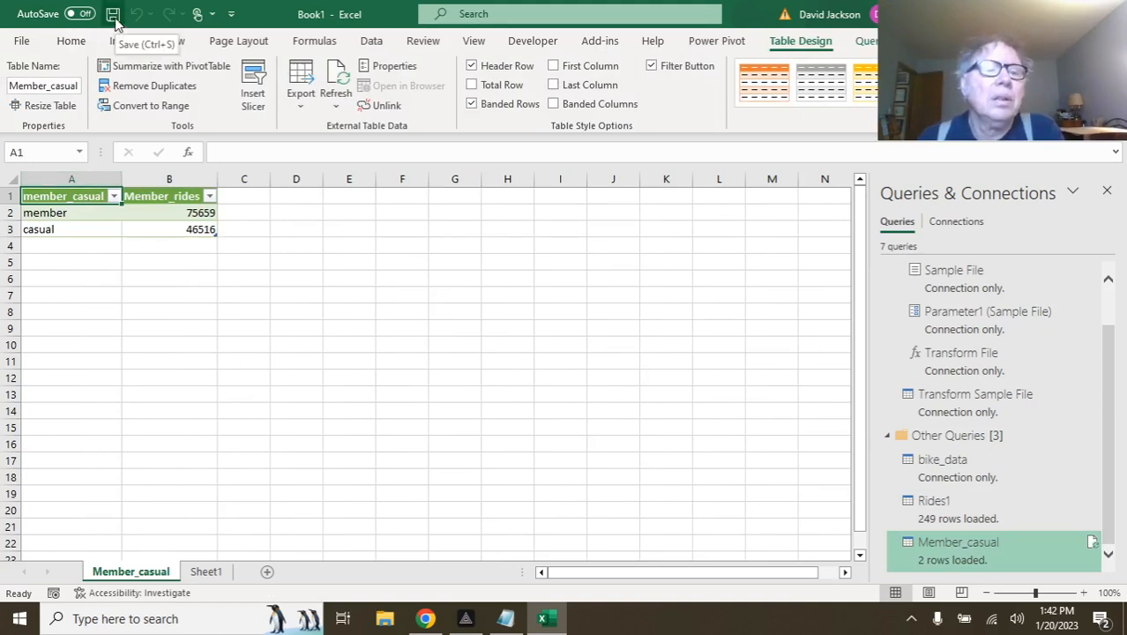
Format the Member_rides column with the comma style and no decimal places.
{"action": "left_click", "coordinate": [162, 176]}
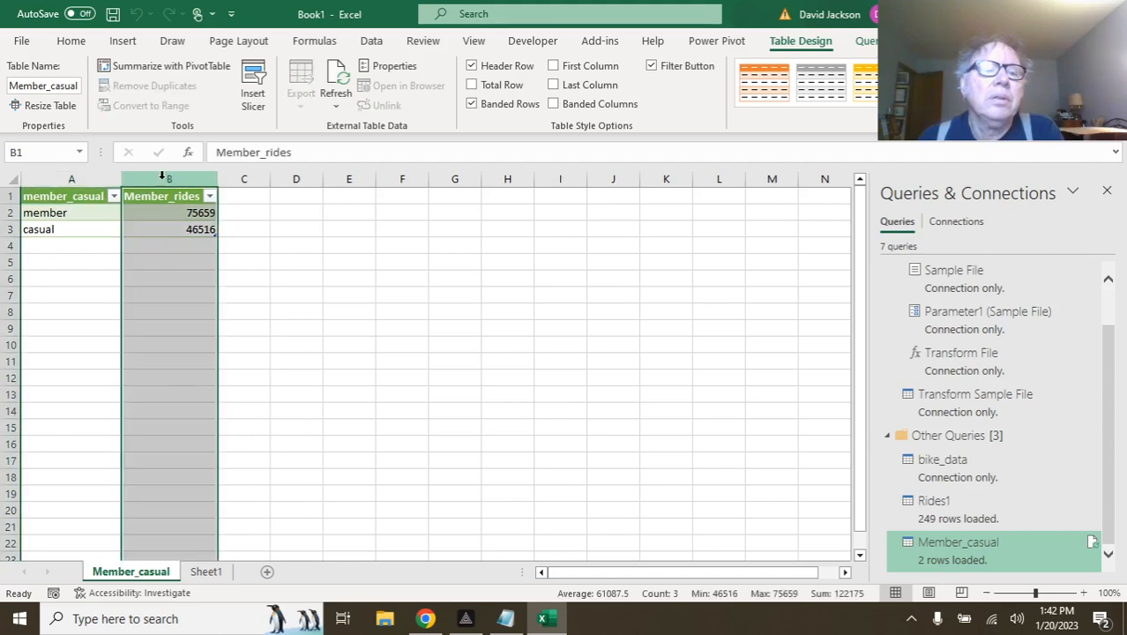
{"action": "left_click", "coordinate": [71, 42]}
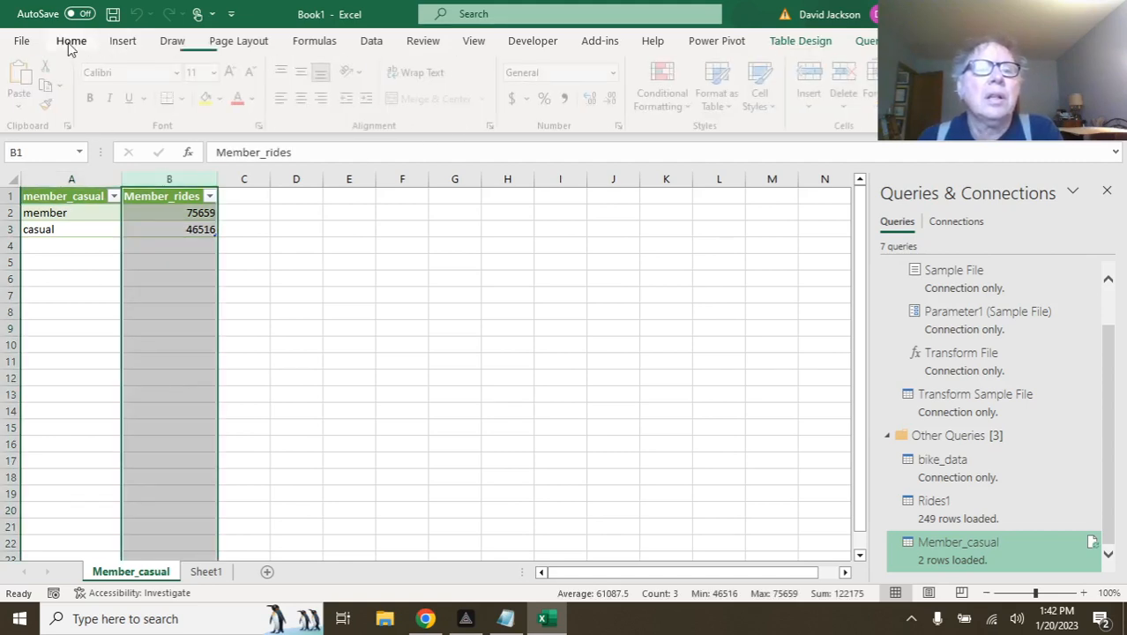
{"action": "left_click", "coordinate": [567, 99]}
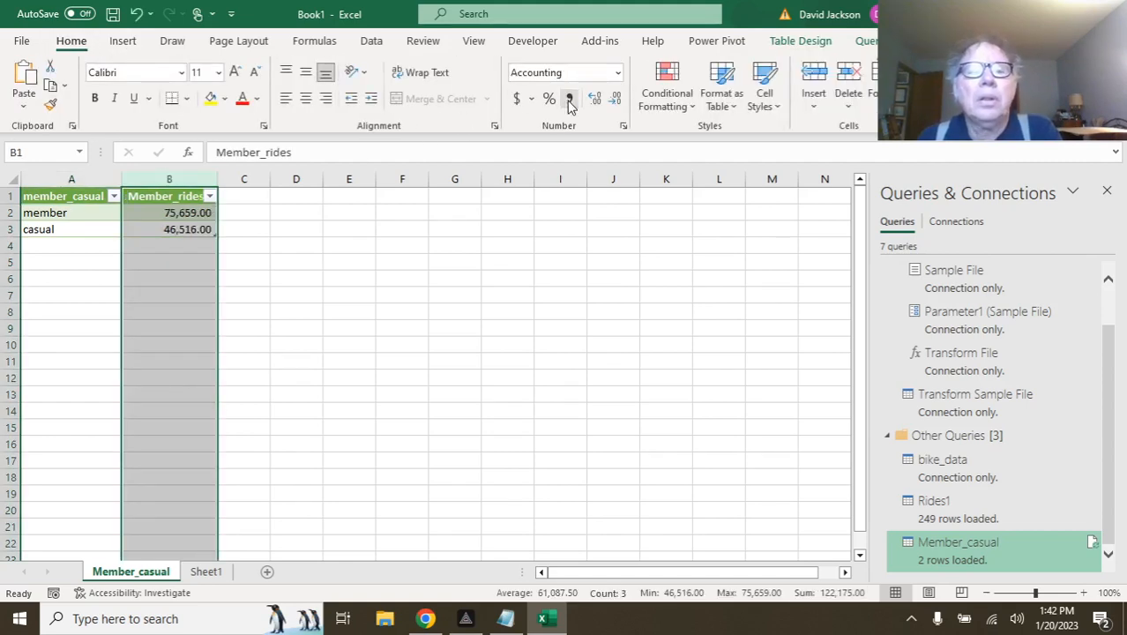
{"action": "left_click", "coordinate": [615, 99]}
{"action": "left_click", "coordinate": [615, 99]}
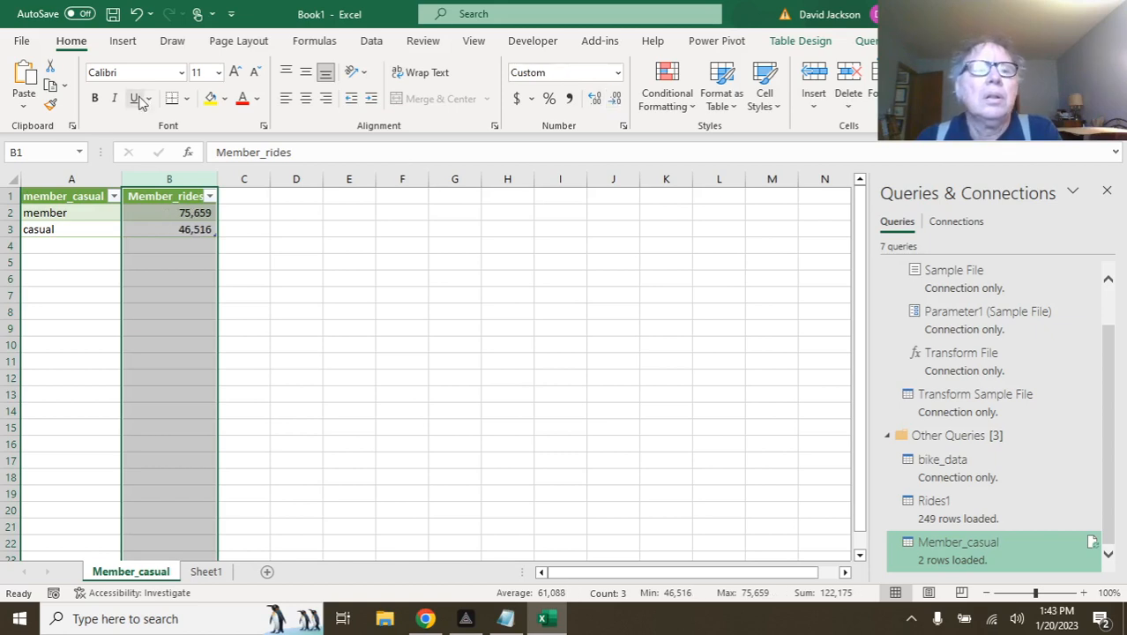
Save the workbook as Book1.xlsx in the Cyclistic-Bike-Share folder.
{"action": "left_click", "coordinate": [112, 16]}
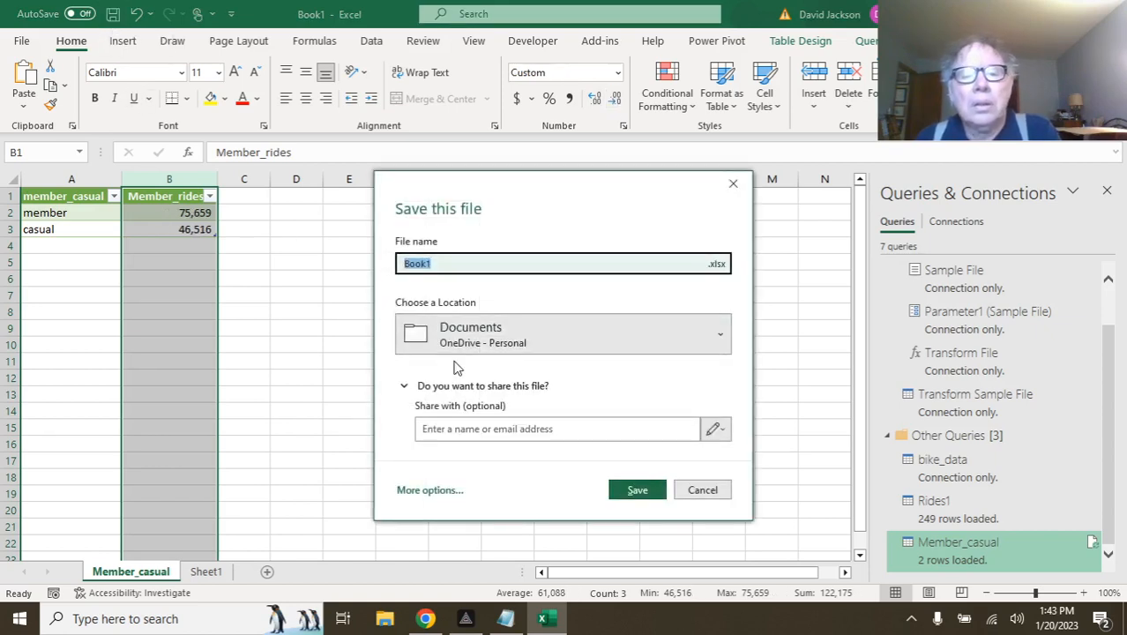
{"action": "left_click", "coordinate": [483, 335]}
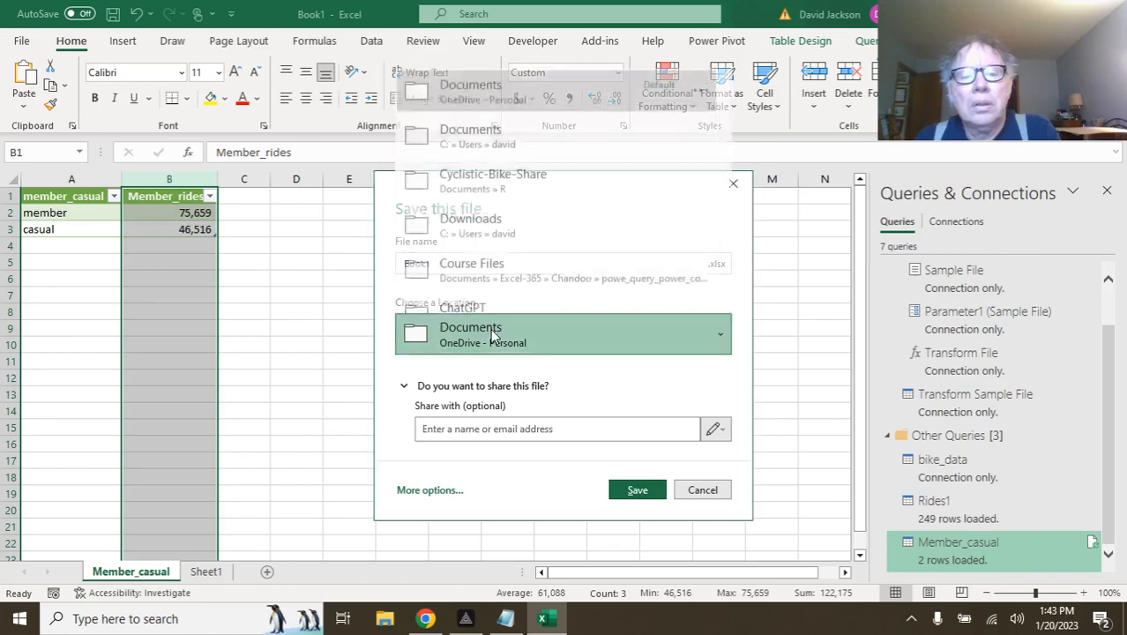
{"action": "left_click", "coordinate": [553, 175]}
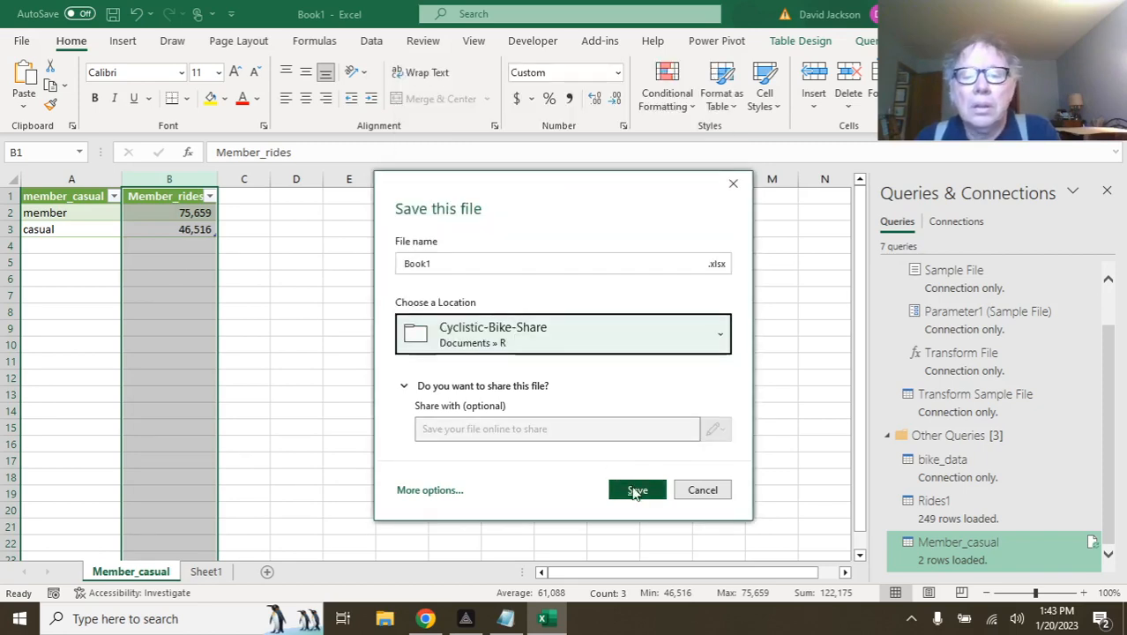
{"action": "left_click", "coordinate": [635, 489]}
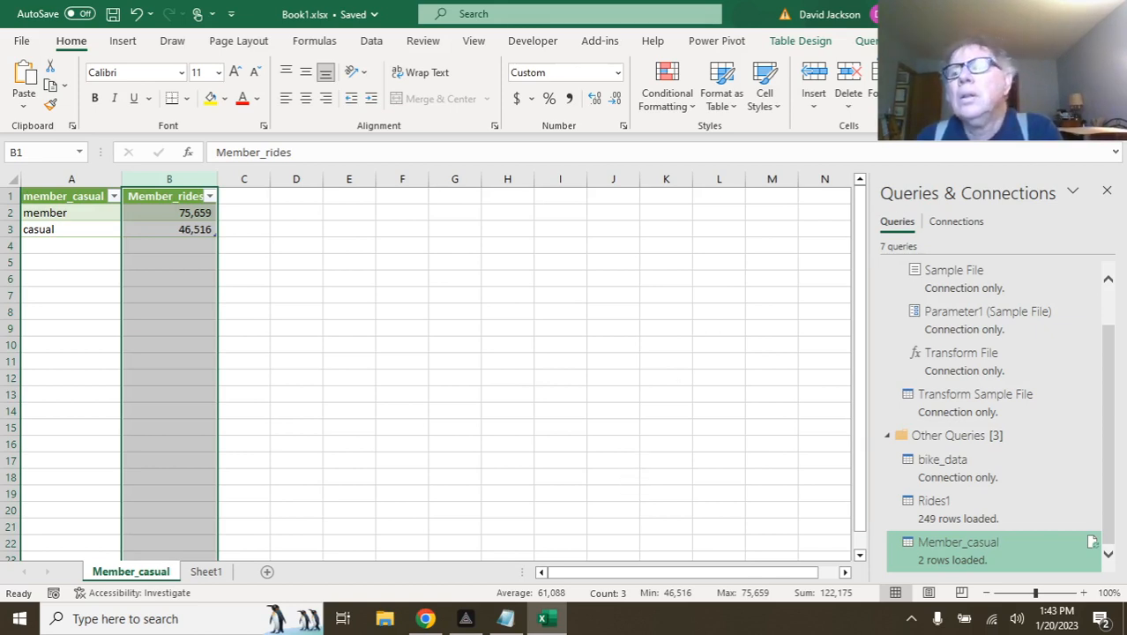
Close the Excel workbook and launch Tableau Public.
{"action": "left_click", "coordinate": [672, 322]}
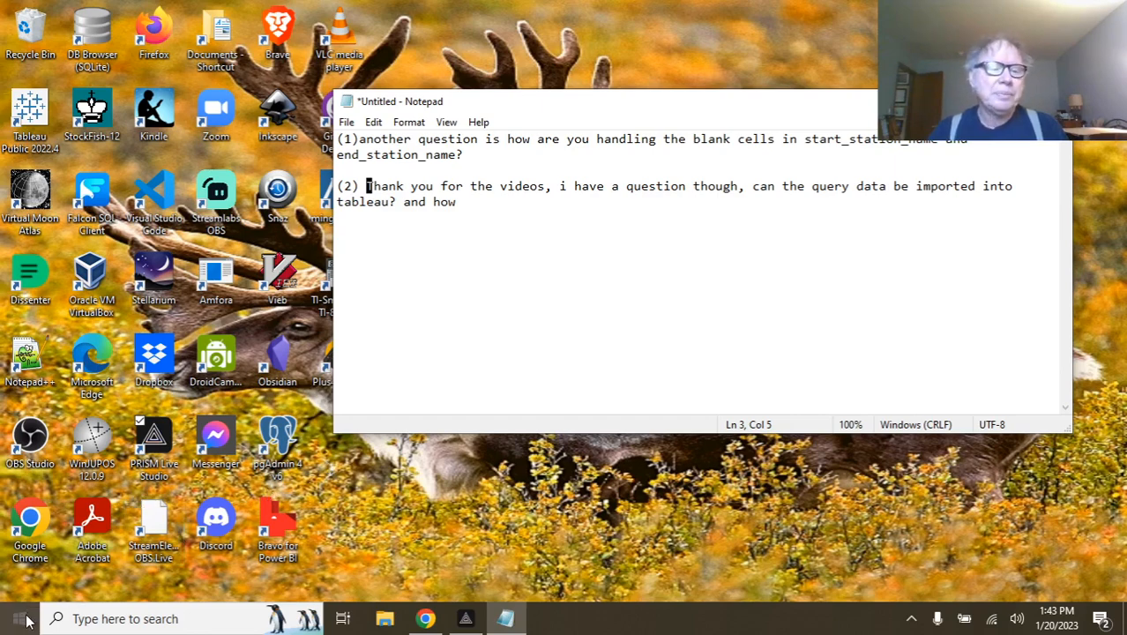
{"action": "left_click", "coordinate": [88, 619]}
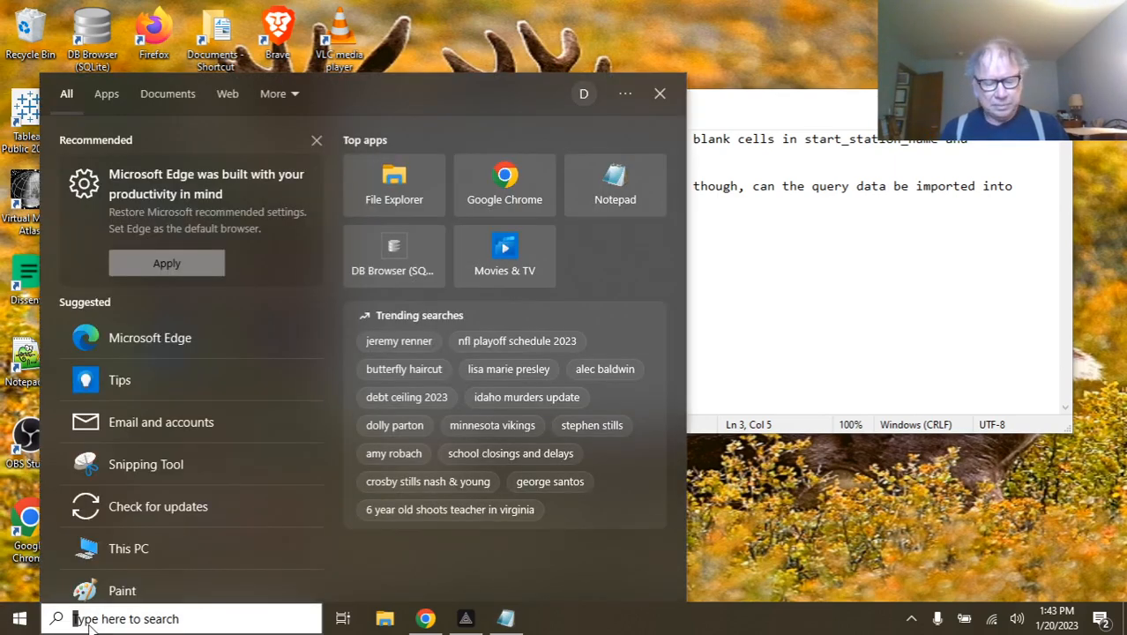
{"action": "type", "text": "tabl"}
{"action": "key", "text": "Escape"}
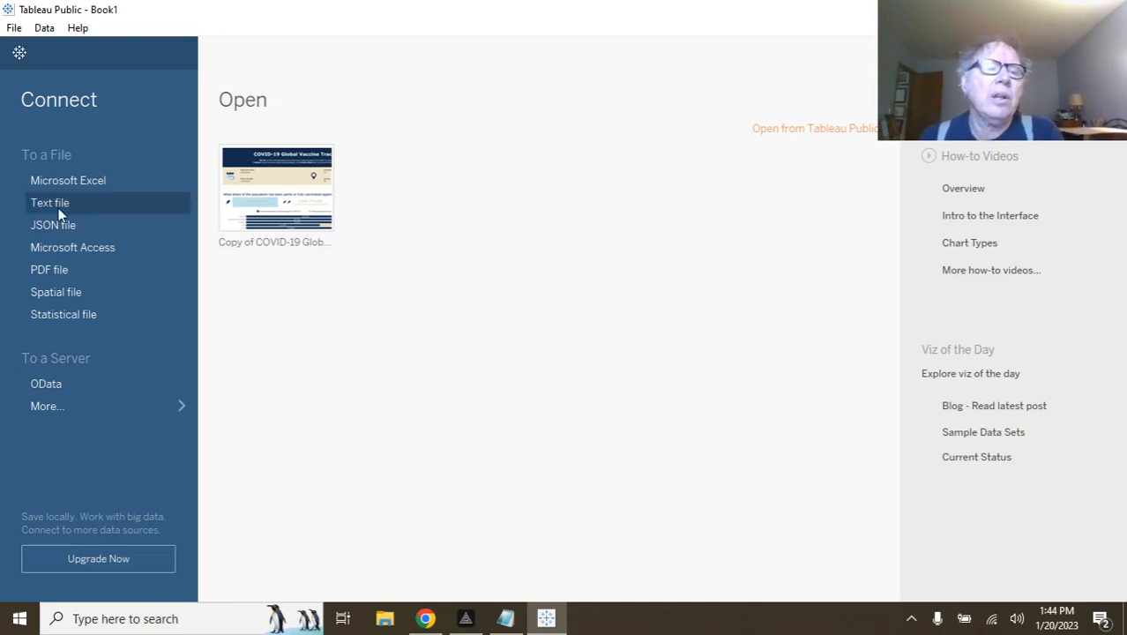
Connect to the Excel workbook Book1.xlsx in the Cyclistic-Bike-Share folder and add its Member_casual sheet to the data source.
{"action": "left_click", "coordinate": [62, 178]}
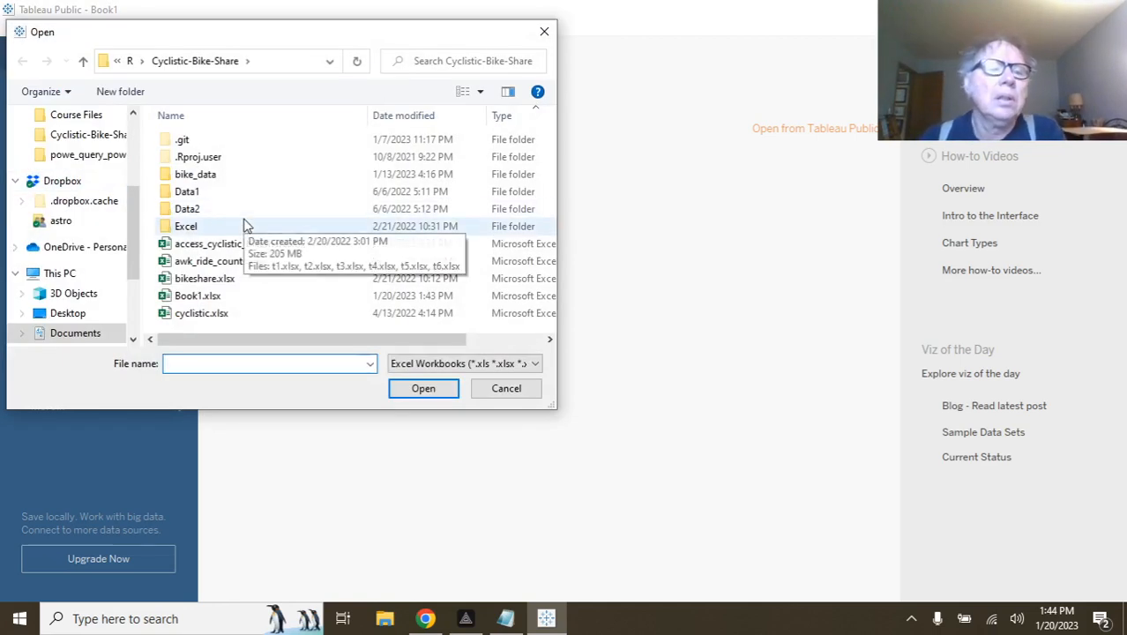
{"action": "left_click", "coordinate": [208, 296]}
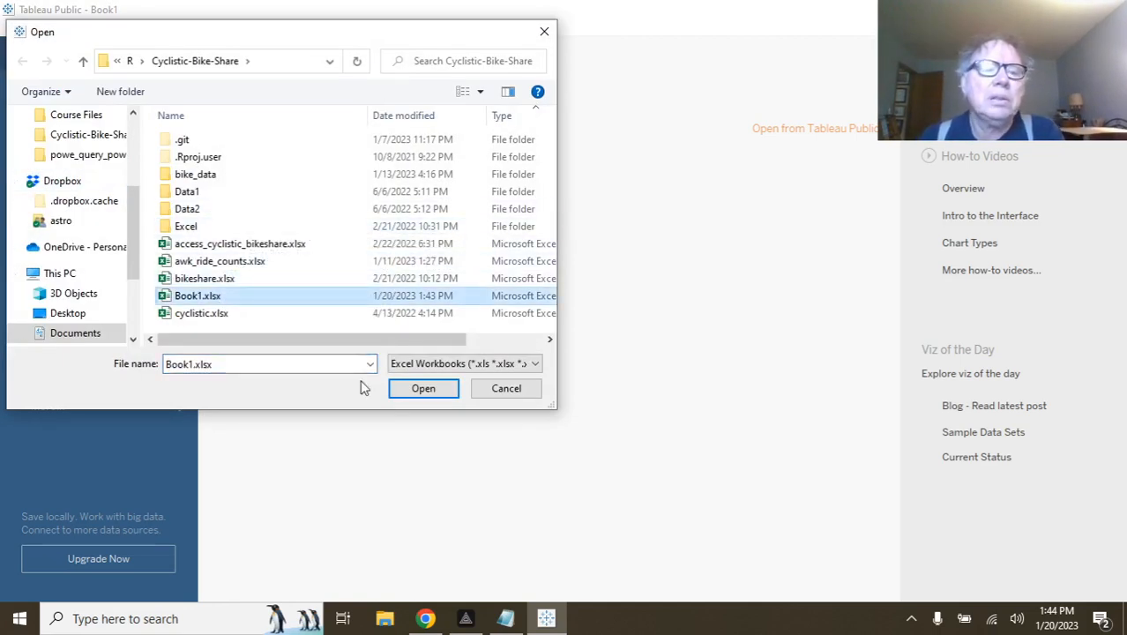
{"action": "left_click", "coordinate": [431, 394]}
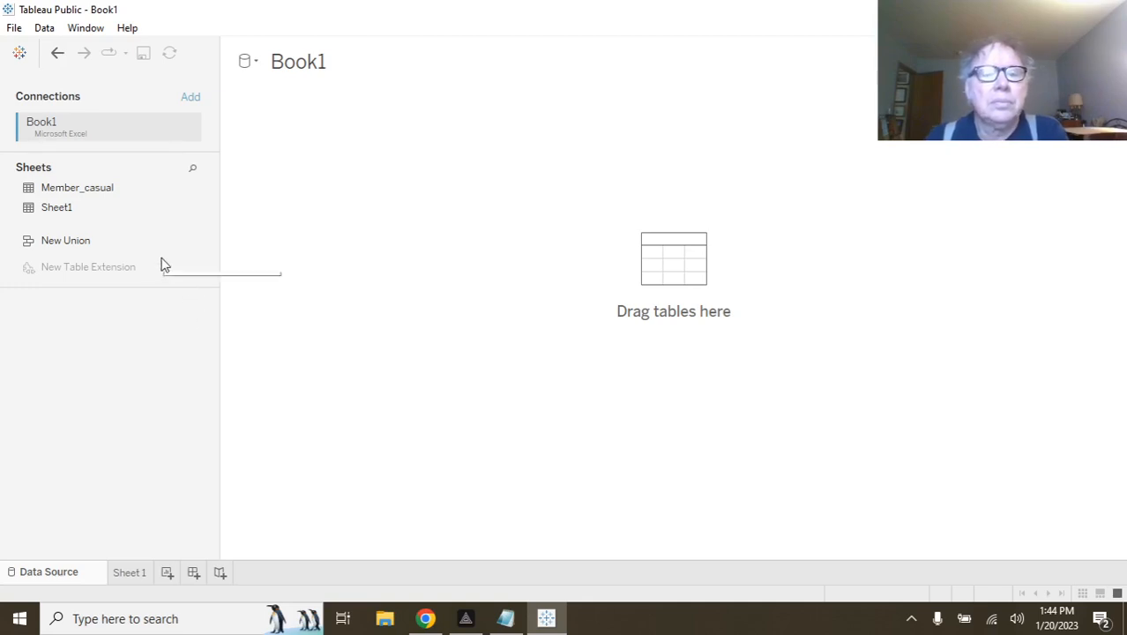
{"action": "left_click_drag", "start_coordinate": [95, 195], "coordinate": [349, 249]}
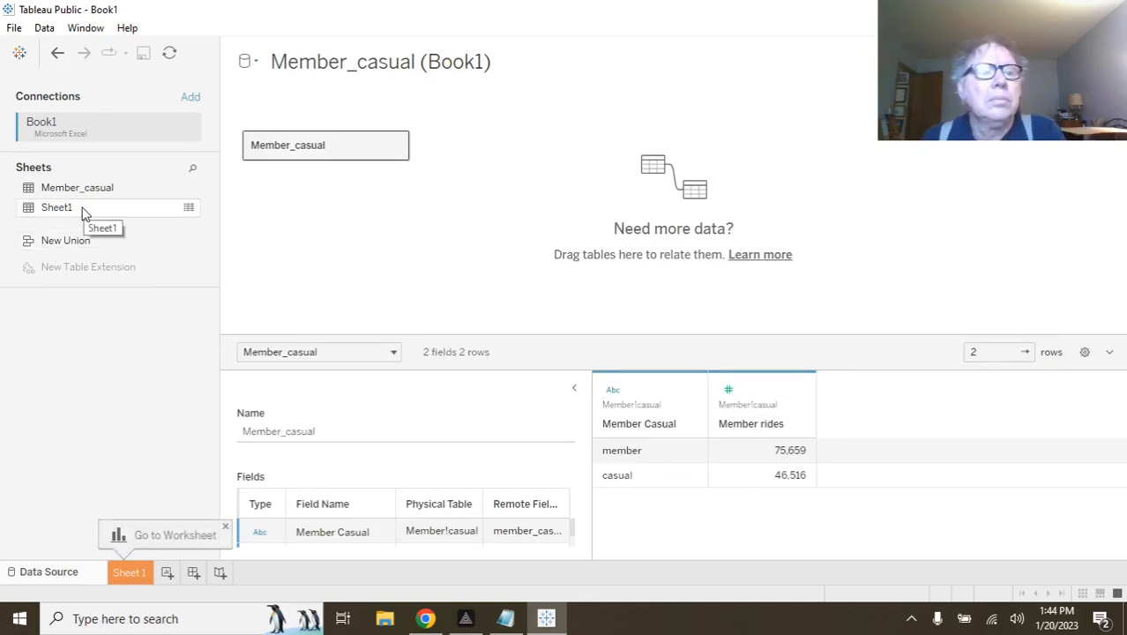
{"action": "left_click_drag", "start_coordinate": [83, 210], "coordinate": [29, 213]}
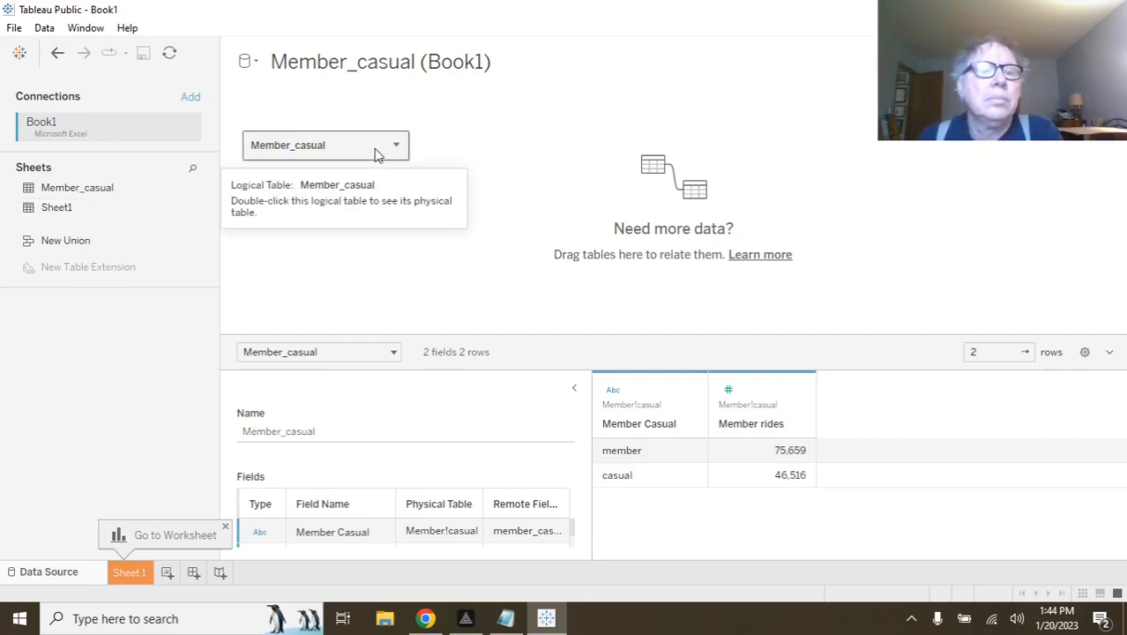
Add a new worksheet and select the Member Casual field for a chart.
{"action": "left_click", "coordinate": [168, 573]}
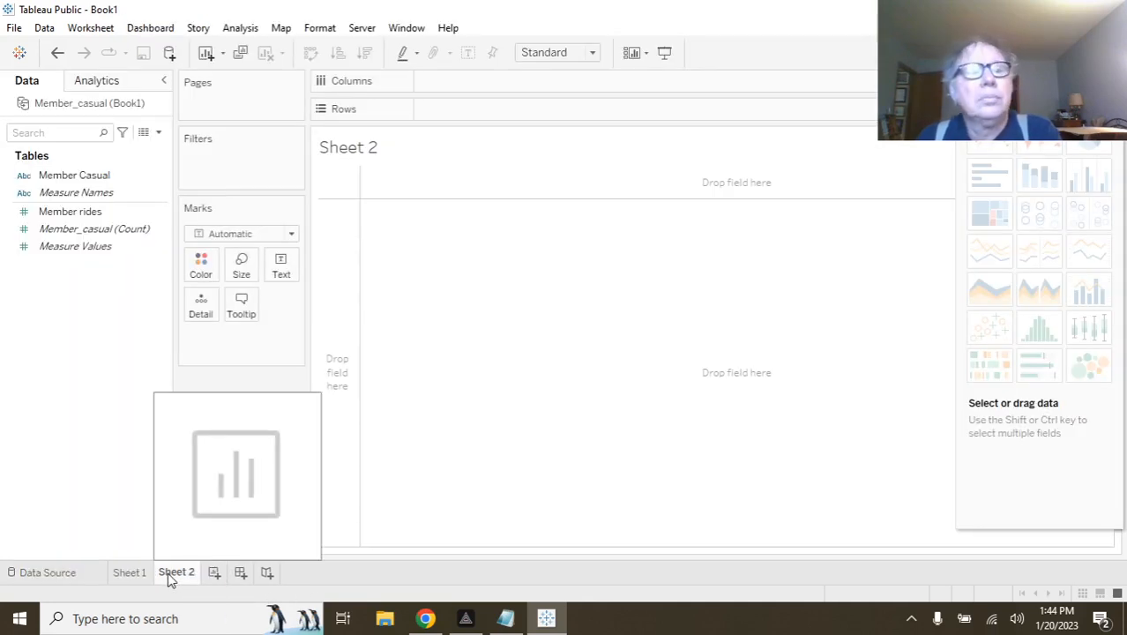
{"action": "left_click", "coordinate": [120, 179]}
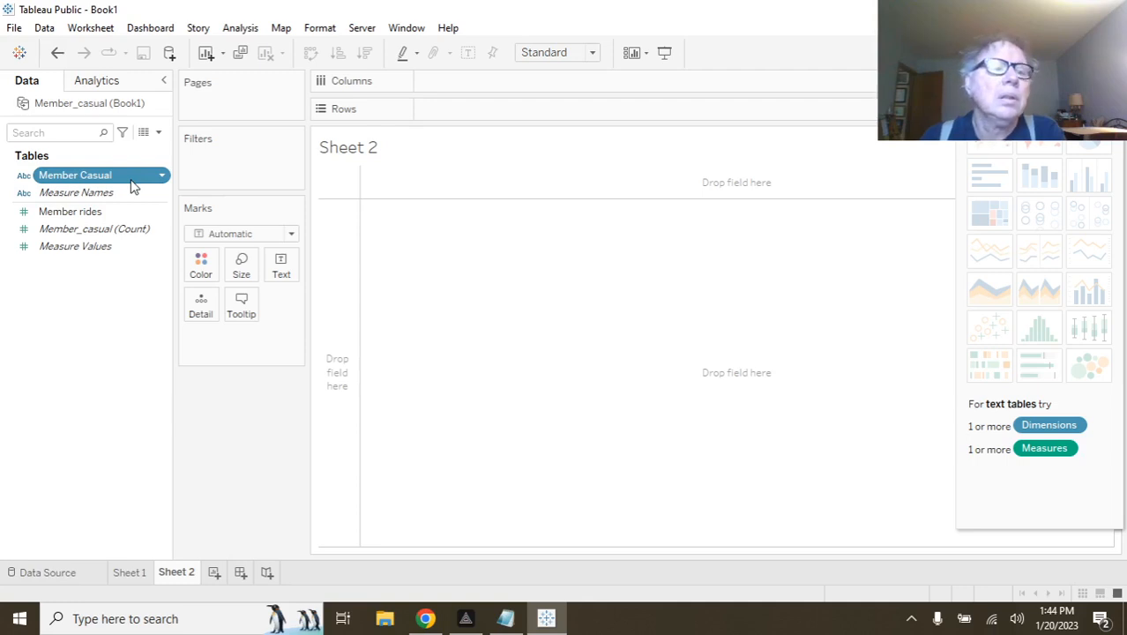
Place Member Casual on Columns and Member_casual (Count) on Rows, with the count set to discrete.
{"action": "left_click_drag", "start_coordinate": [133, 186], "coordinate": [521, 93]}
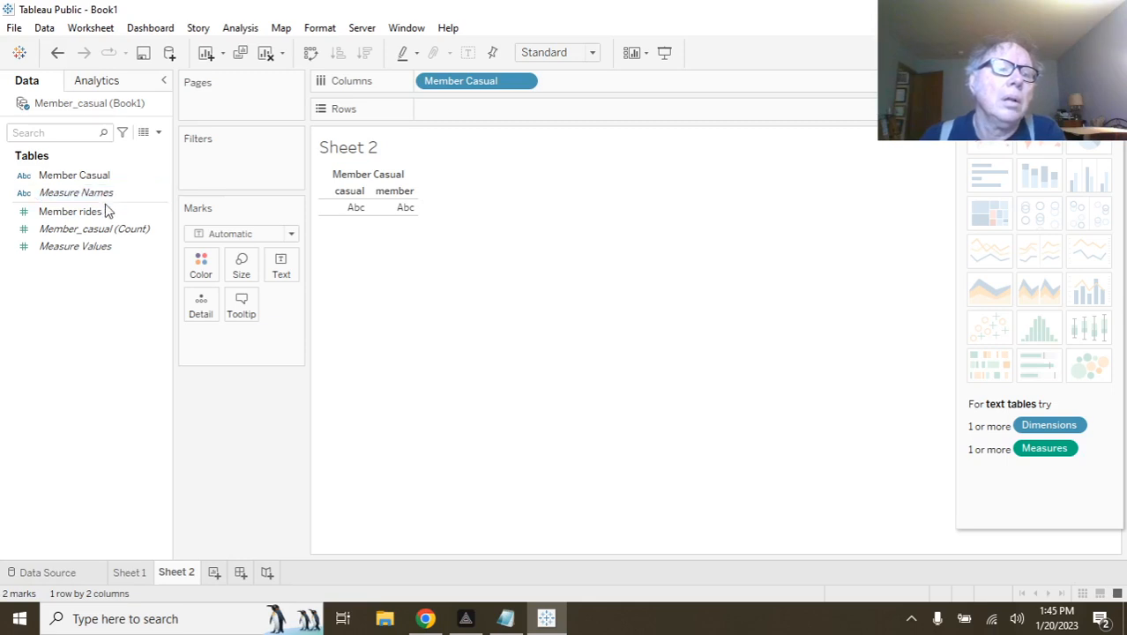
{"action": "left_click_drag", "start_coordinate": [110, 238], "coordinate": [490, 119]}
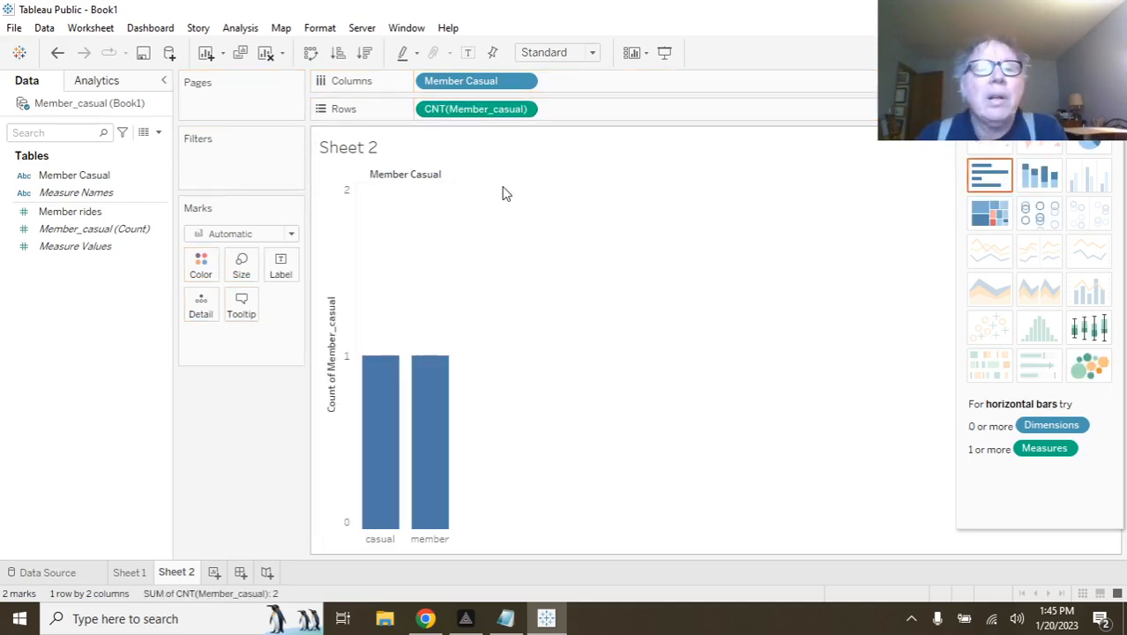
{"action": "left_click", "coordinate": [522, 109]}
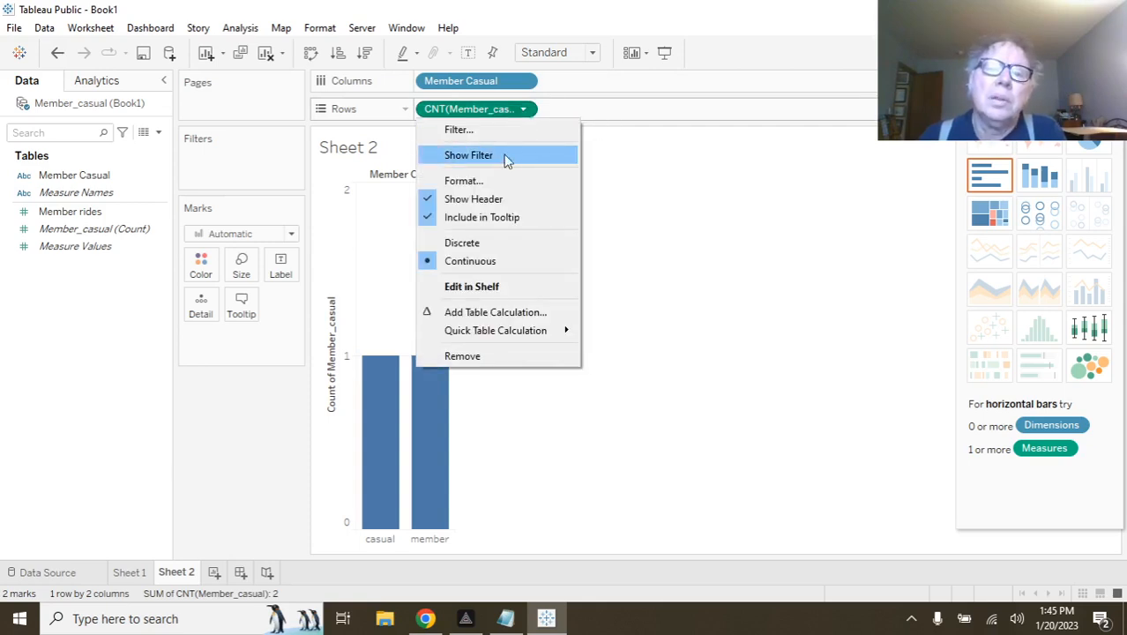
{"action": "left_click", "coordinate": [463, 242]}
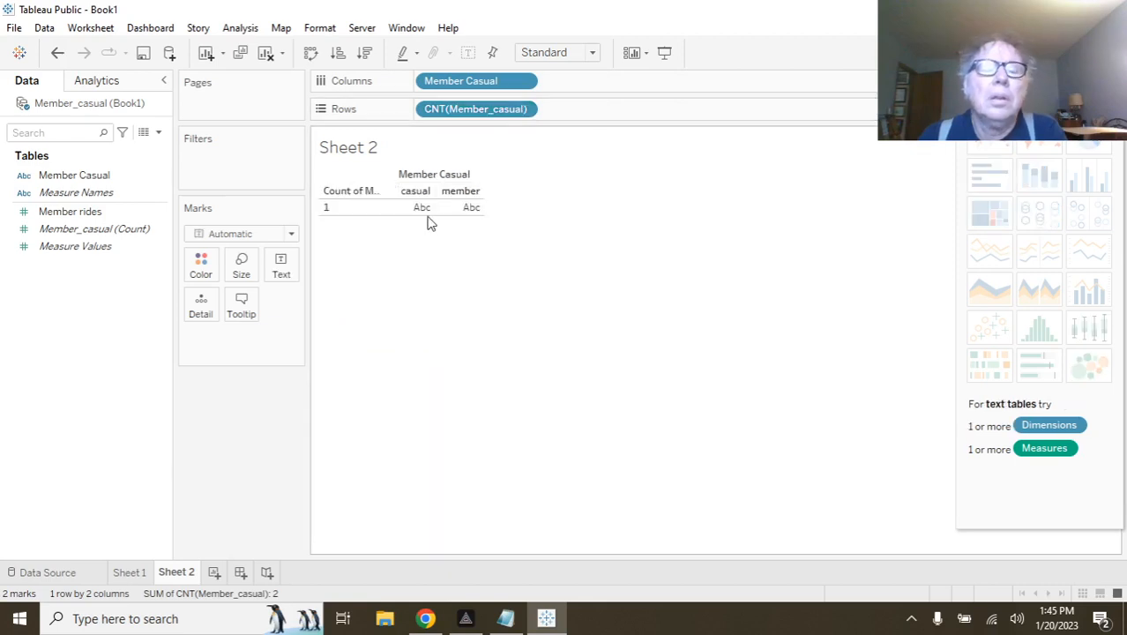
Take the Member_casual count out of the view and put Member Casual on Rows, leaving Columns empty.
{"action": "left_click", "coordinate": [524, 109]}
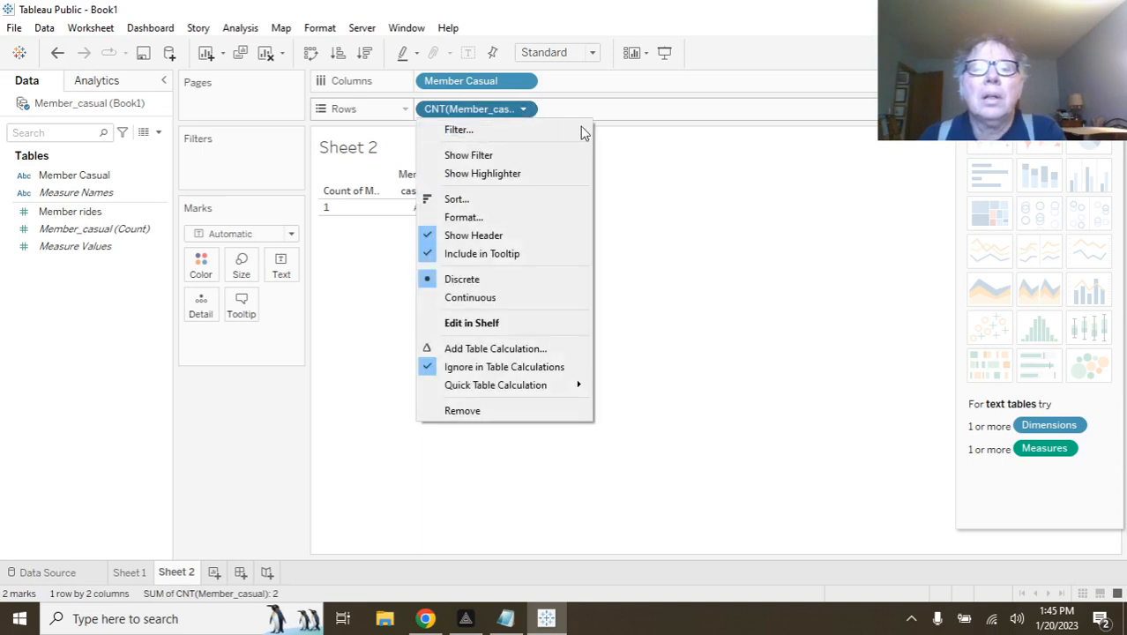
{"action": "left_click", "coordinate": [667, 213]}
{"action": "left_click_drag", "start_coordinate": [478, 108], "coordinate": [604, 78]}
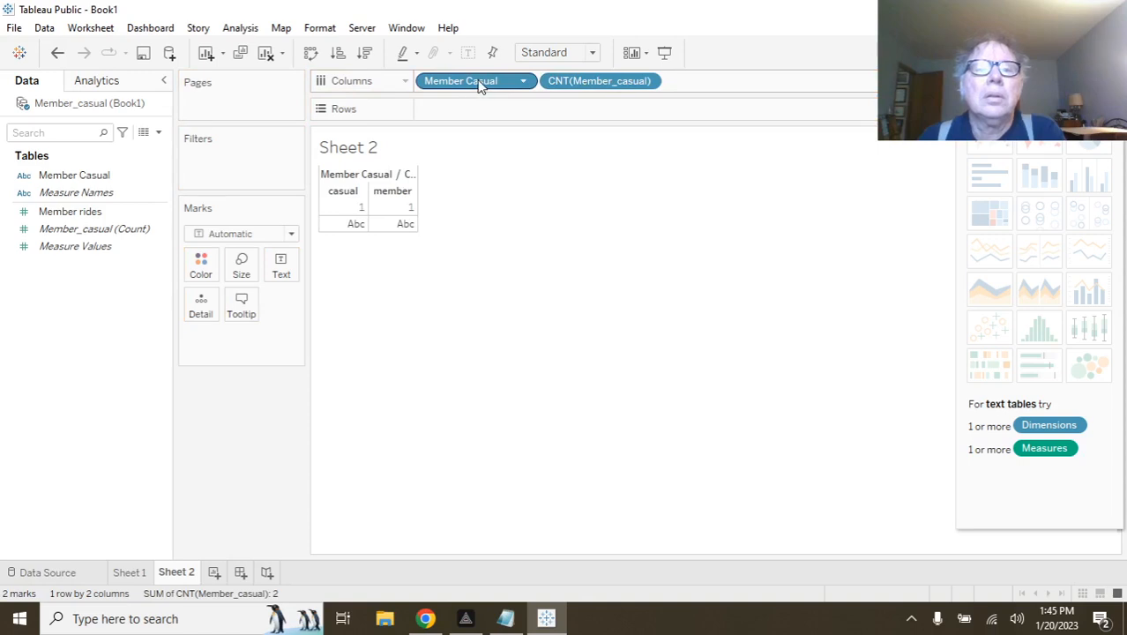
{"action": "left_click_drag", "start_coordinate": [478, 81], "coordinate": [90, 329]}
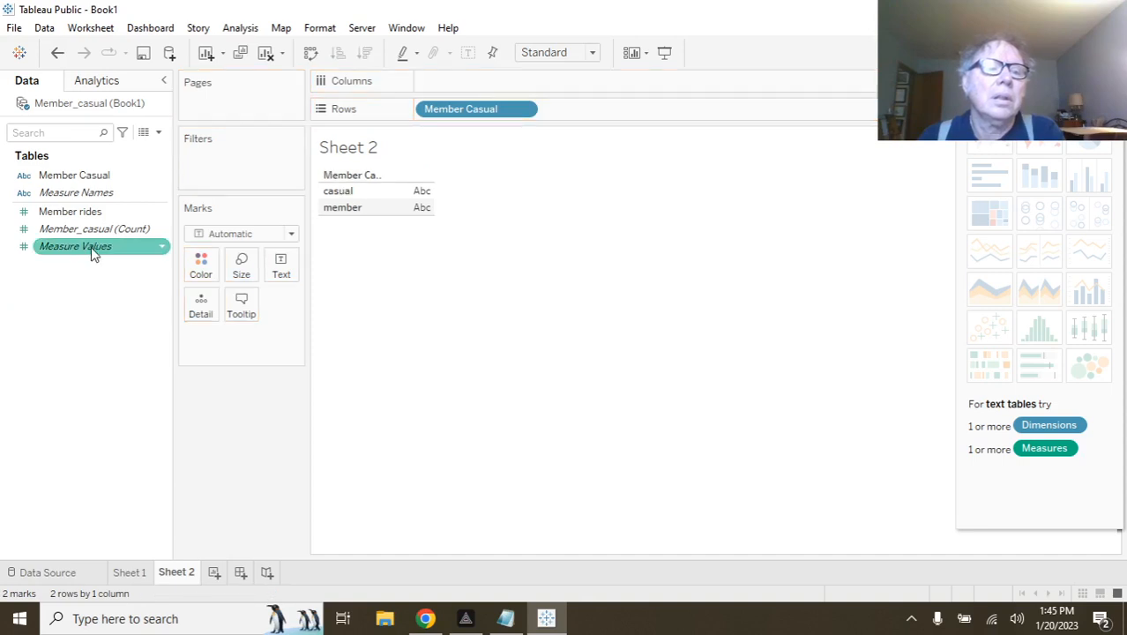
Add Measure Values to Columns against Member Casual on Rows and show the measures as horizontal bars.
{"action": "left_click_drag", "start_coordinate": [94, 253], "coordinate": [481, 91]}
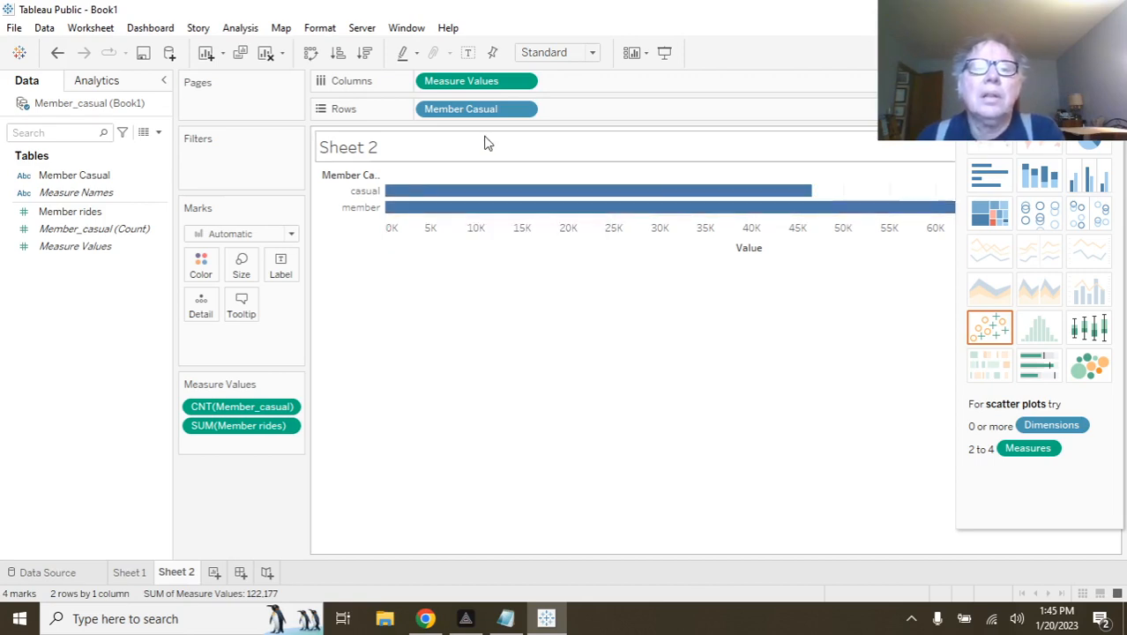
{"action": "left_click_drag", "start_coordinate": [510, 111], "coordinate": [646, 94]}
{"action": "left_click_drag", "start_coordinate": [491, 89], "coordinate": [486, 107]}
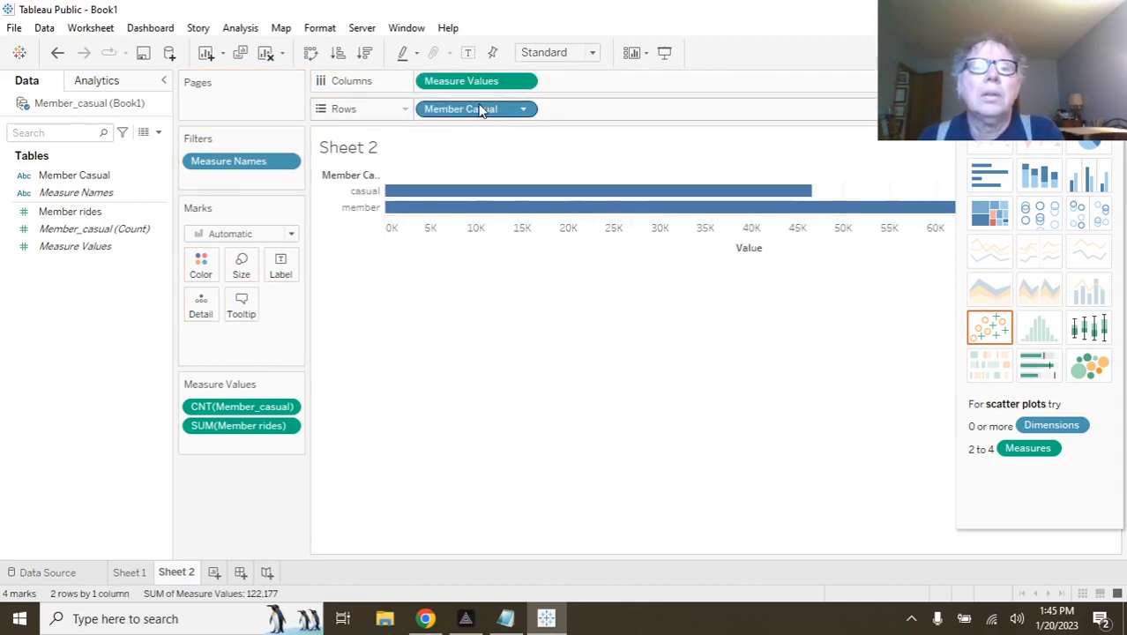
{"action": "left_click", "coordinate": [1008, 182]}
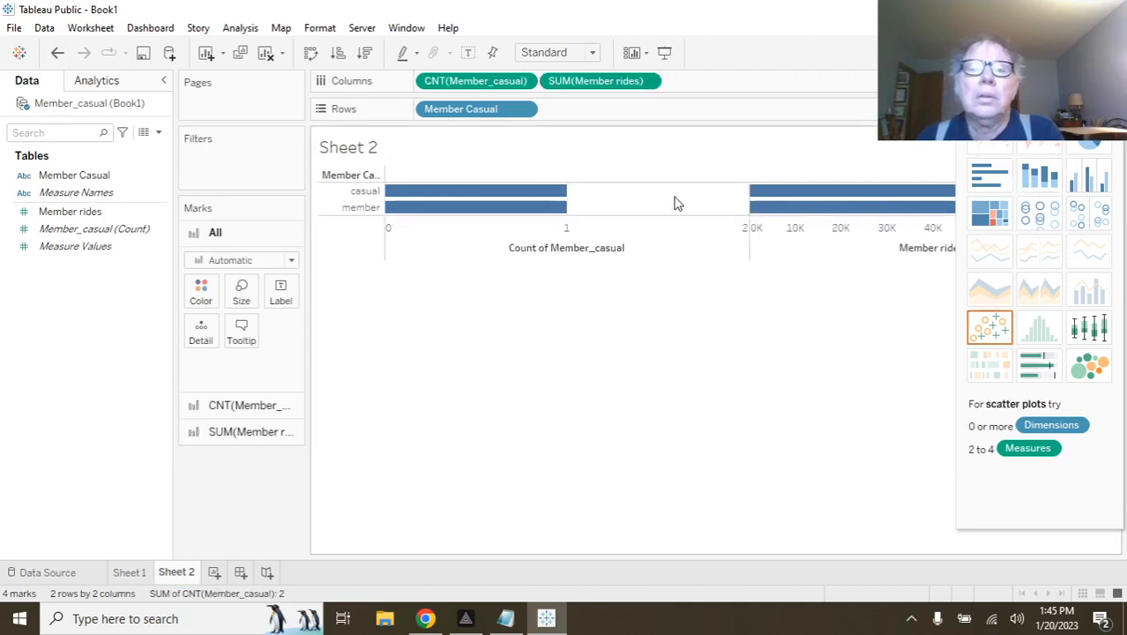
Remove the Member_casual count and rearrange the chart with Member Casual on Columns and SUM(Member rides) on Rows.
{"action": "left_click", "coordinate": [522, 82]}
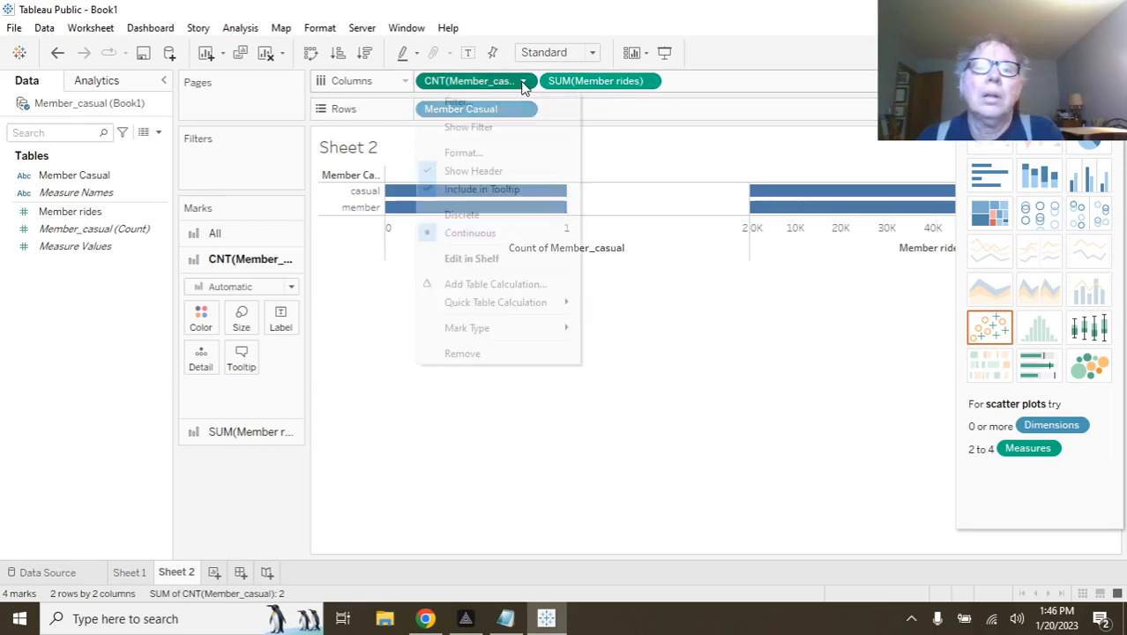
{"action": "left_click", "coordinate": [483, 353]}
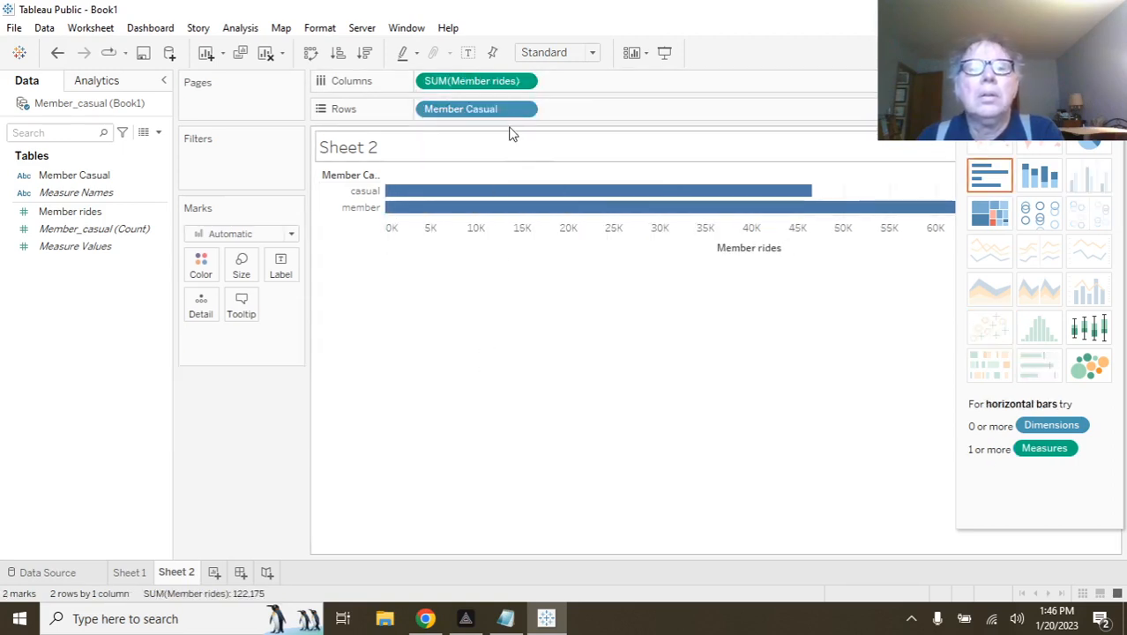
{"action": "mouse_move", "coordinate": [500, 110]}
{"action": "left_mouse_down"}
{"action": "mouse_move", "coordinate": [649, 93]}
{"action": "mouse_move", "coordinate": [645, 80]}
{"action": "mouse_move", "coordinate": [508, 91]}
{"action": "left_mouse_up"}
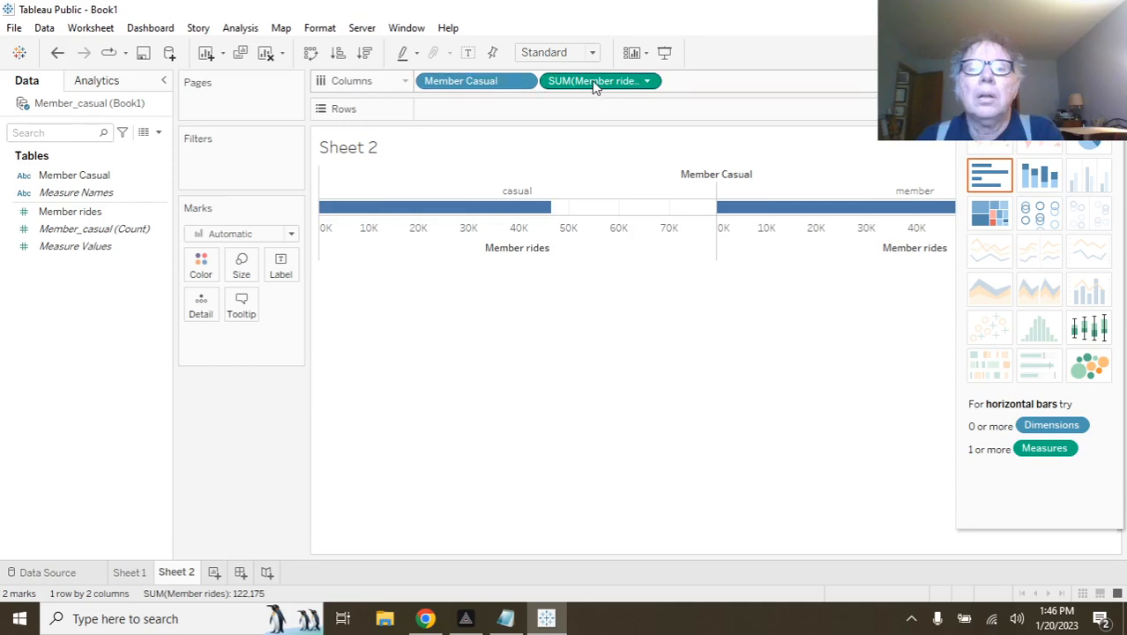
{"action": "left_click_drag", "start_coordinate": [592, 80], "coordinate": [474, 110]}
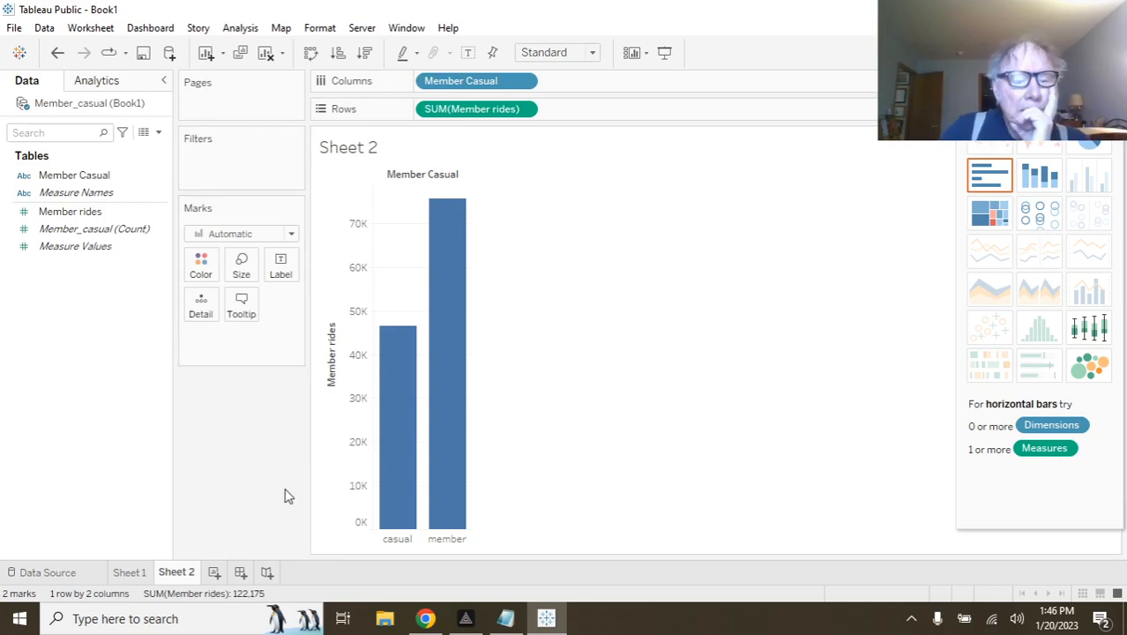
Create a new worksheet and look through its available data fields.
{"action": "left_click", "coordinate": [213, 571]}
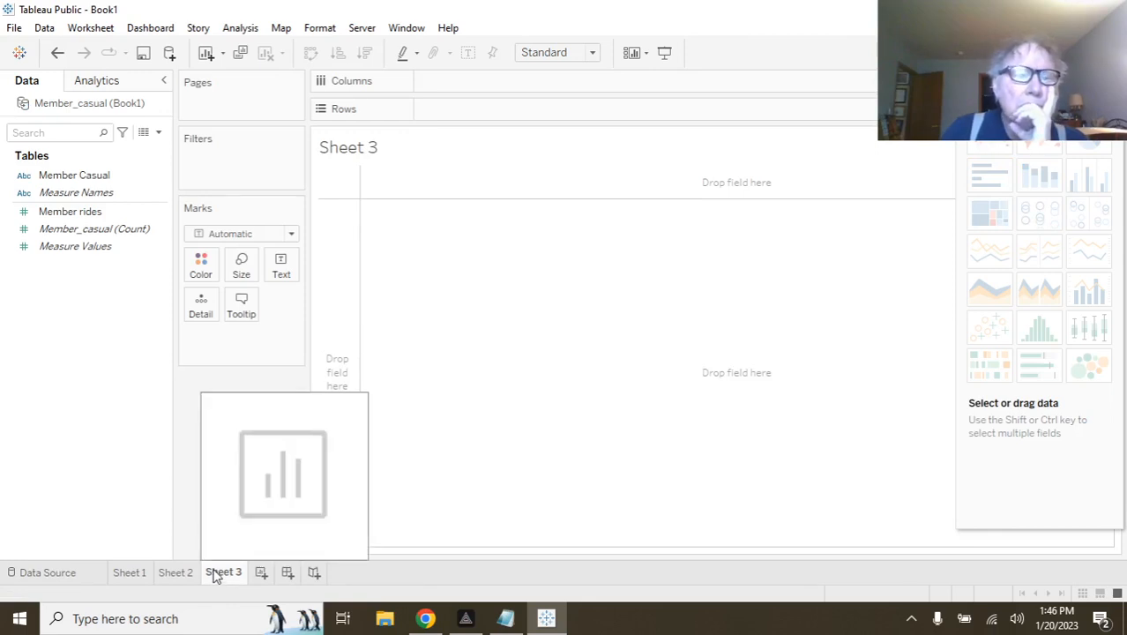
{"action": "left_click", "coordinate": [53, 251]}
{"action": "left_click", "coordinate": [76, 233]}
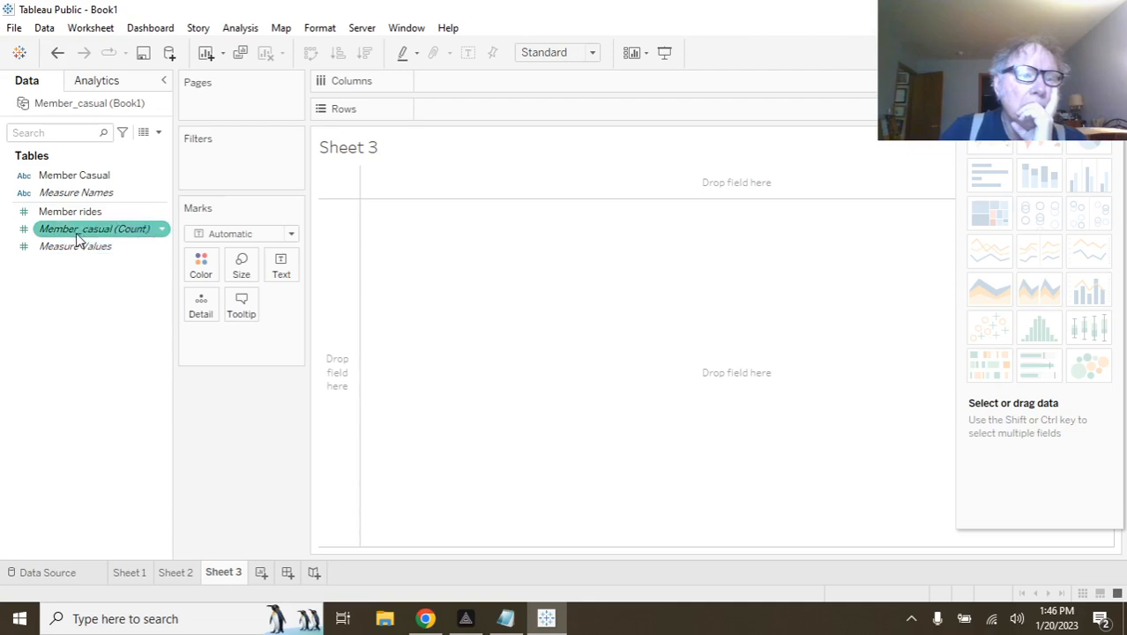
{"action": "left_click", "coordinate": [80, 193]}
{"action": "left_click", "coordinate": [71, 212]}
{"action": "left_click", "coordinate": [82, 247]}
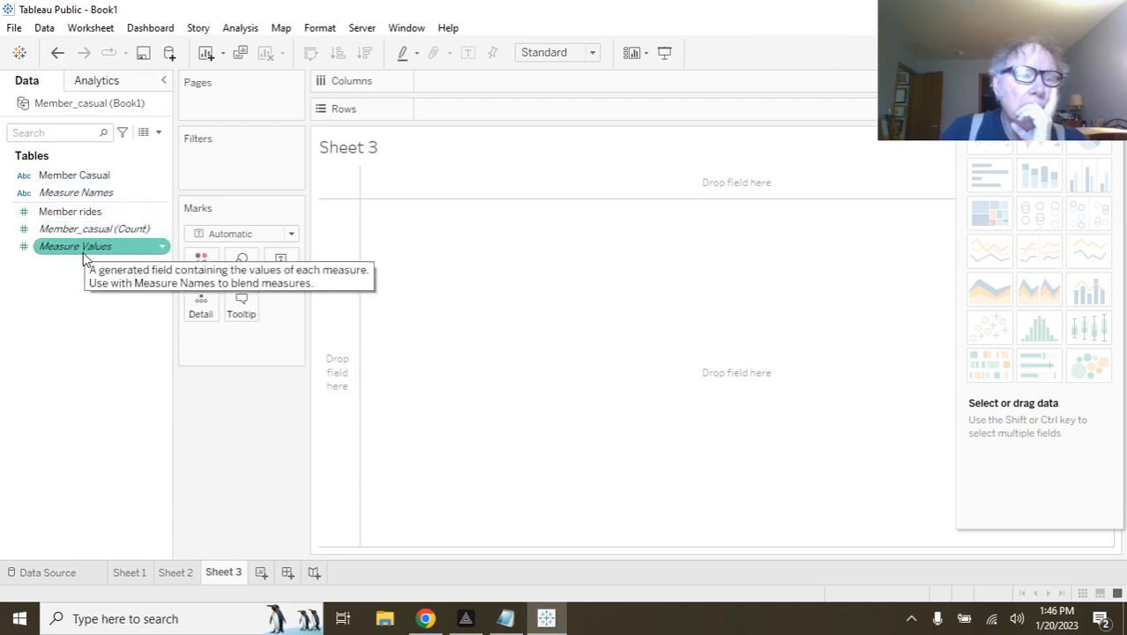
{"action": "left_click", "coordinate": [103, 362]}
Try relating the Sheet1 table to Member_casual in the data source, and take the table out again.
{"action": "left_click", "coordinate": [46, 573]}
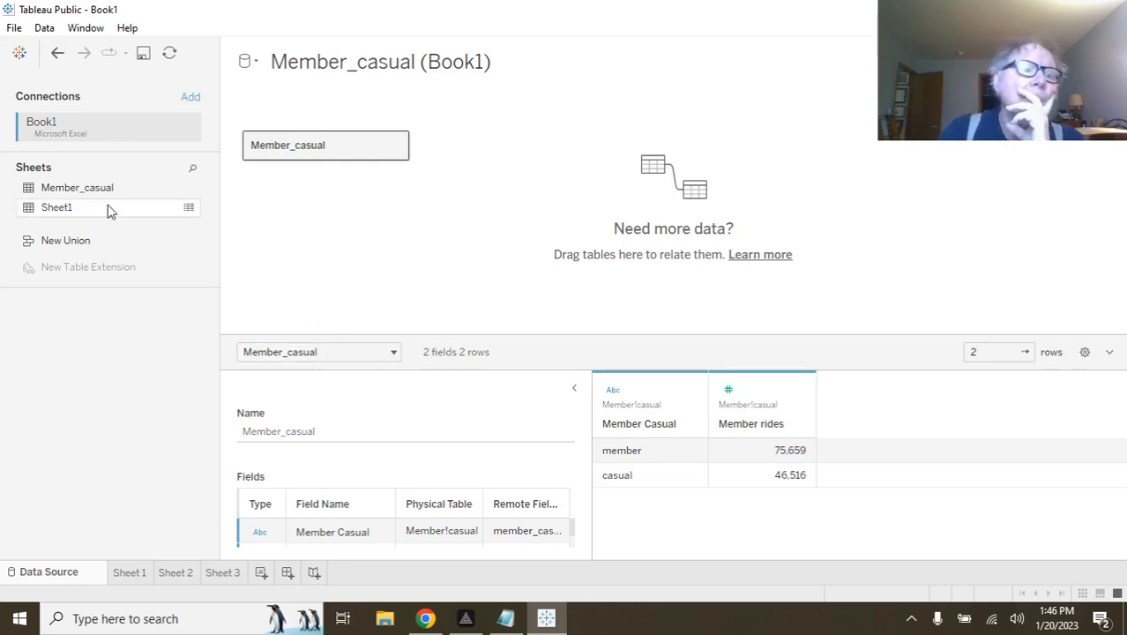
{"action": "left_click_drag", "start_coordinate": [99, 213], "coordinate": [401, 239]}
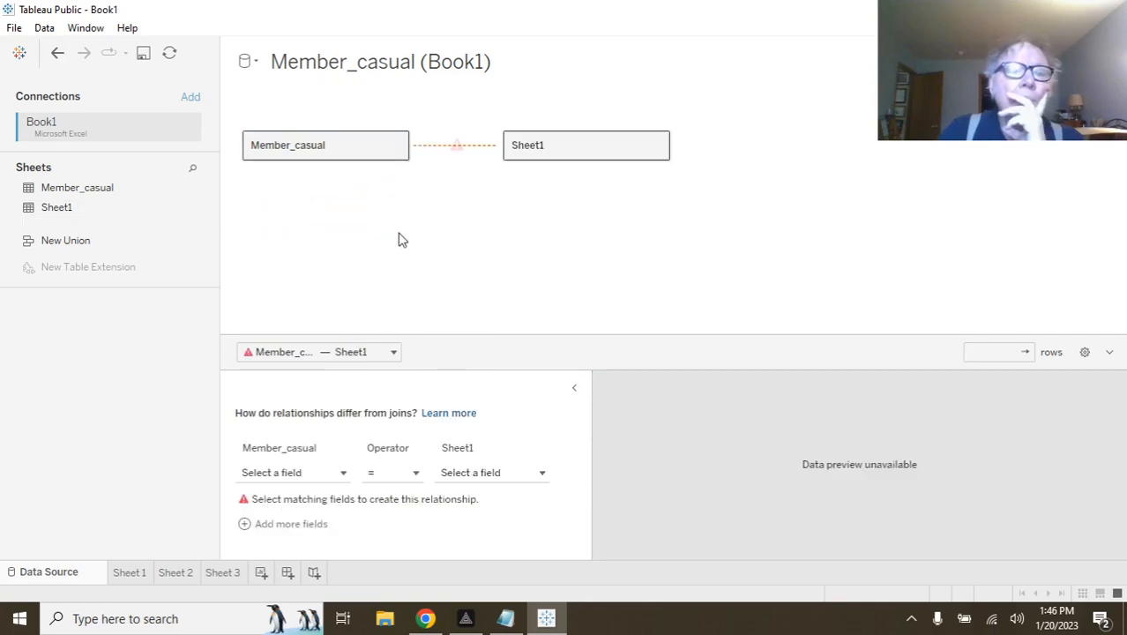
{"action": "mouse_move", "coordinate": [453, 150]}
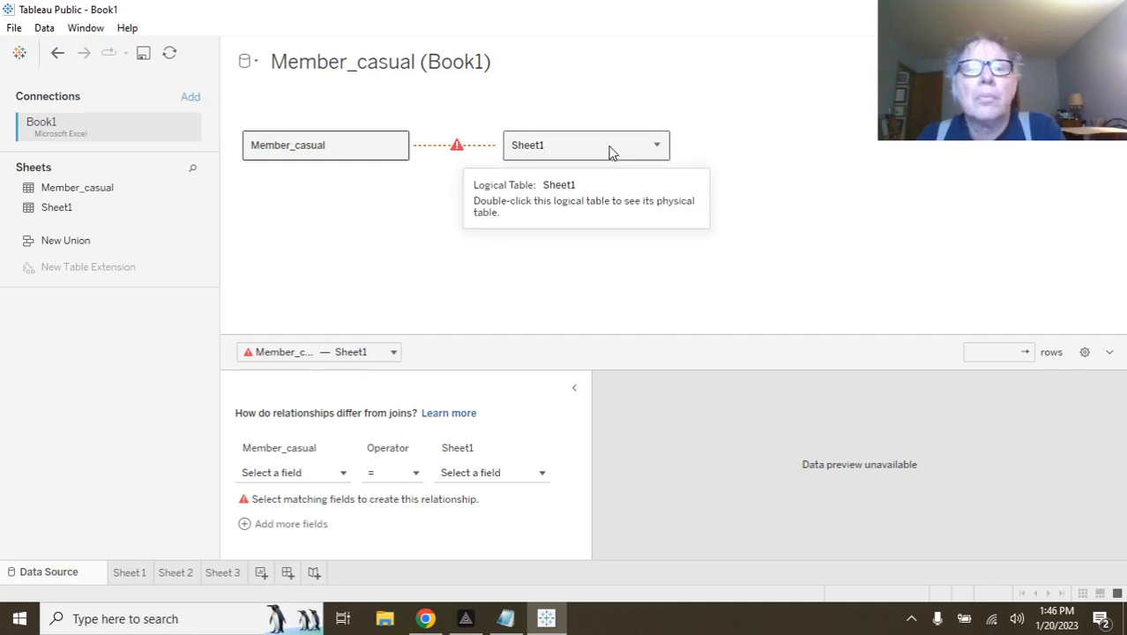
{"action": "left_click_drag", "start_coordinate": [610, 152], "coordinate": [119, 215]}
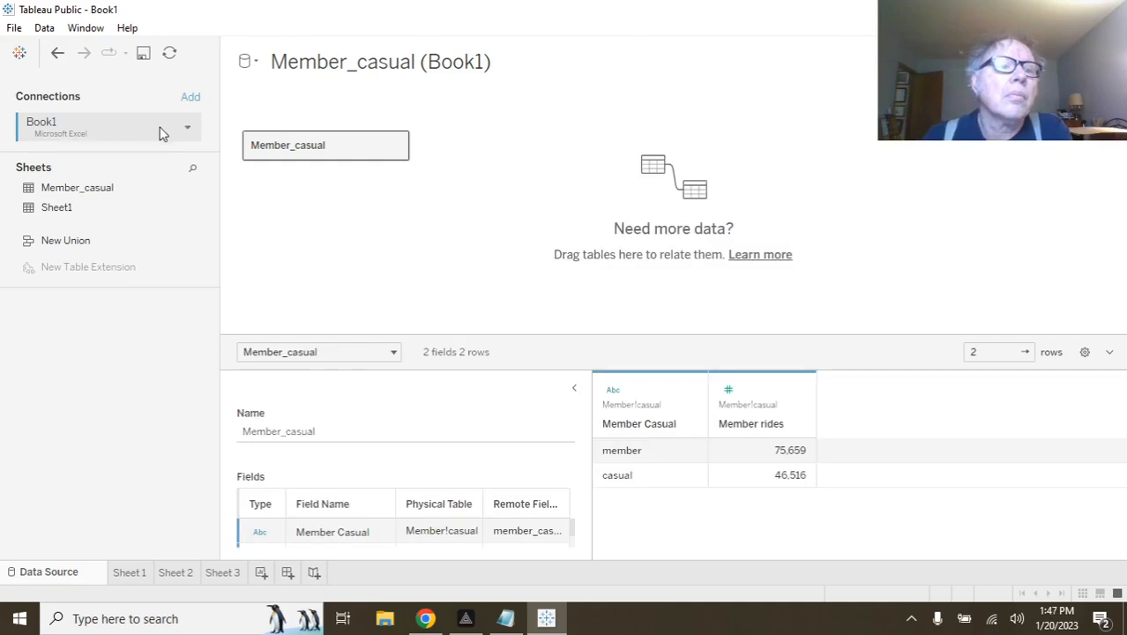
{"action": "left_click", "coordinate": [189, 100]}
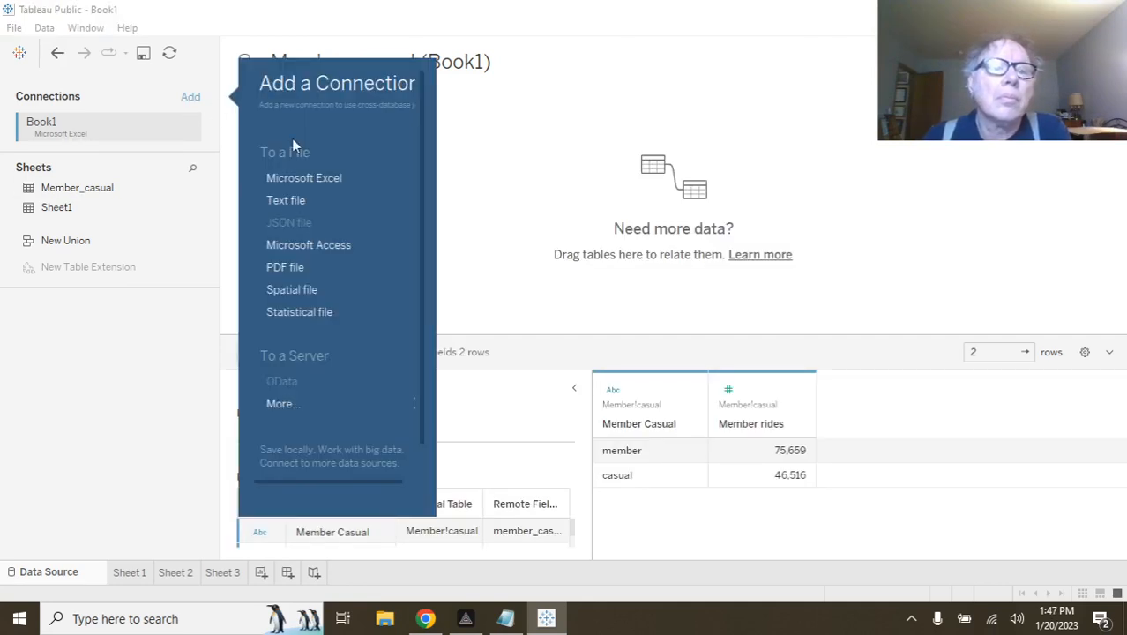
{"action": "left_click", "coordinate": [511, 306]}
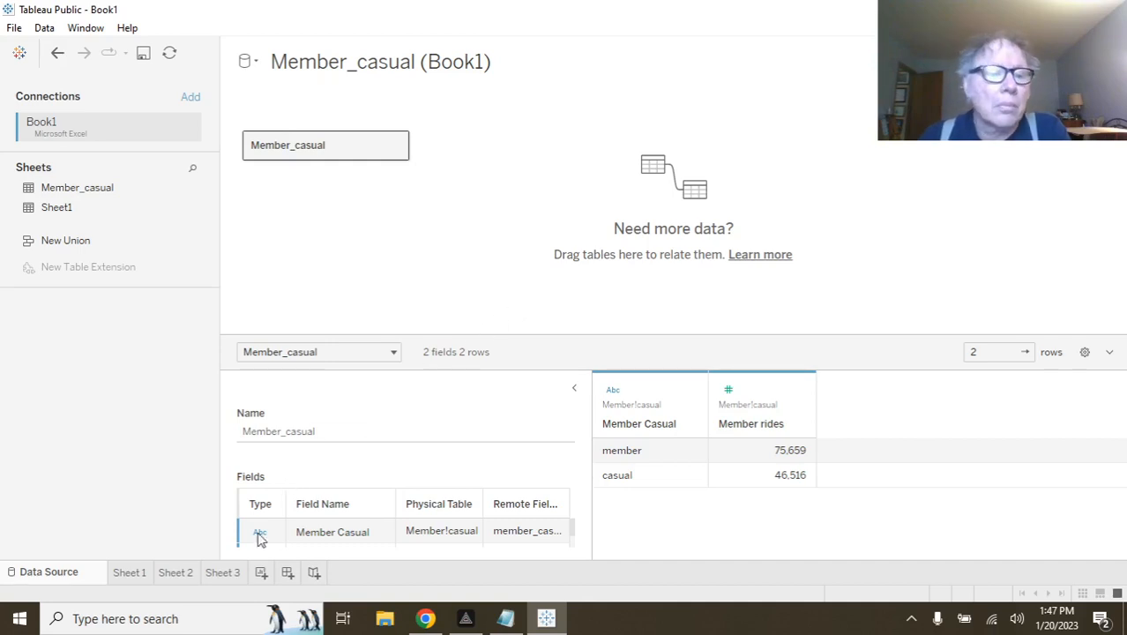
Look through the existing worksheets and delete the empty Sheet 3.
{"action": "left_click", "coordinate": [128, 572]}
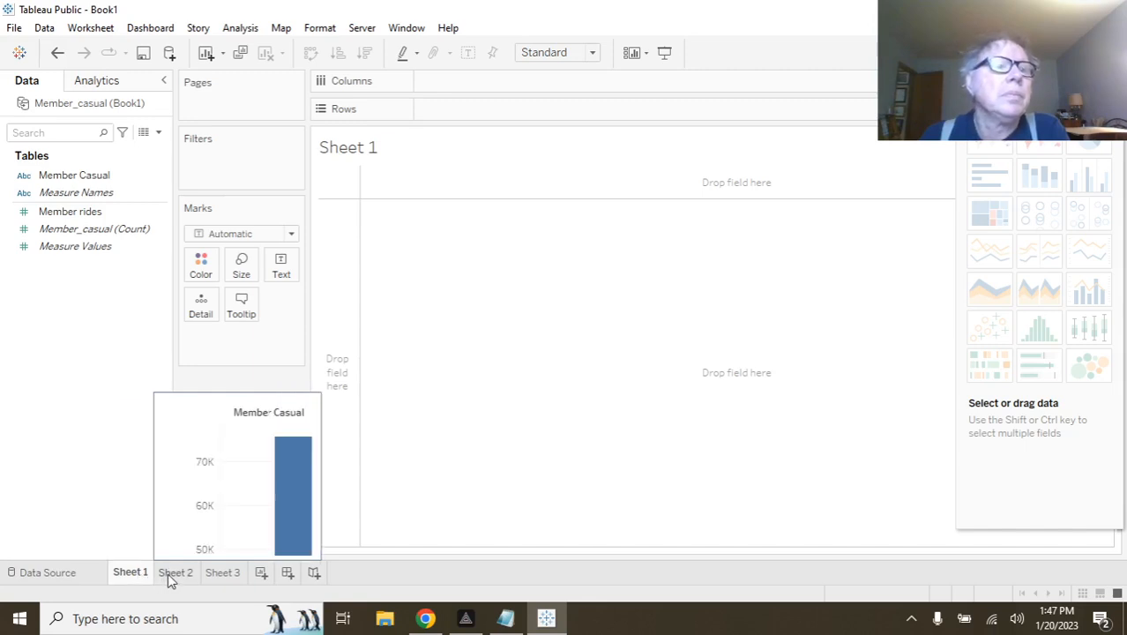
{"action": "left_click", "coordinate": [172, 574]}
{"action": "left_click", "coordinate": [222, 574]}
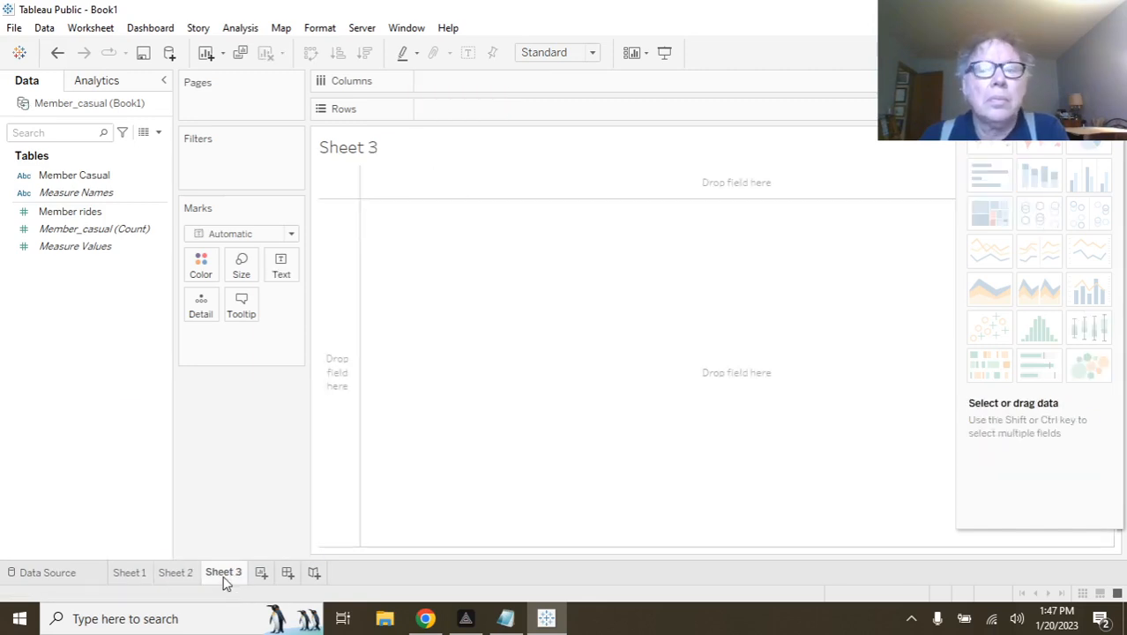
{"action": "right_click", "coordinate": [225, 575]}
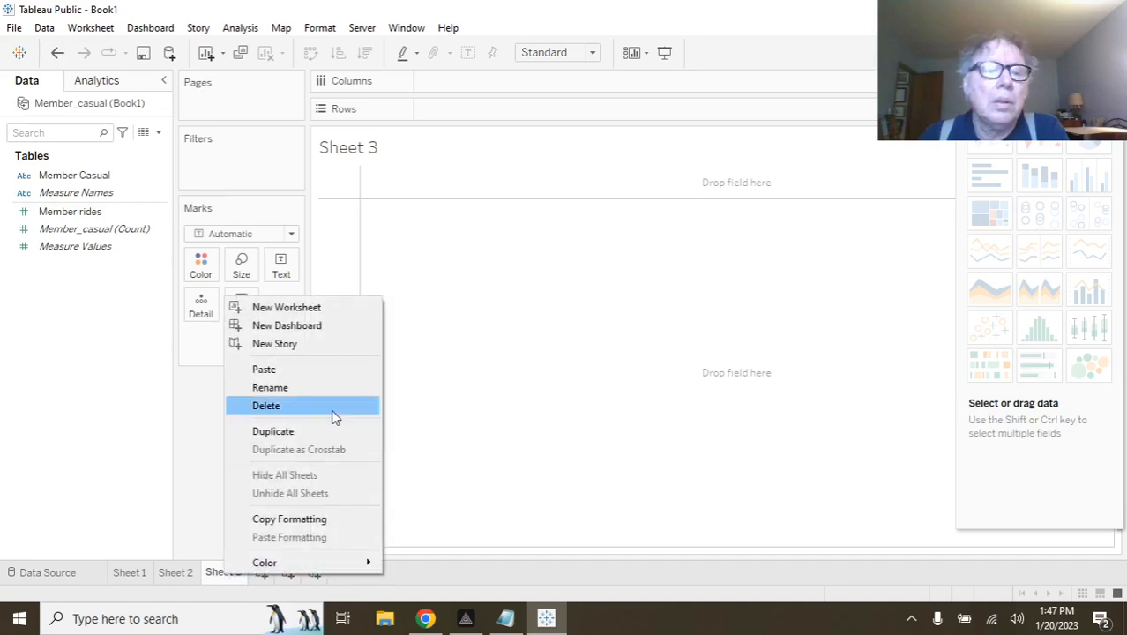
{"action": "left_click", "coordinate": [332, 414]}
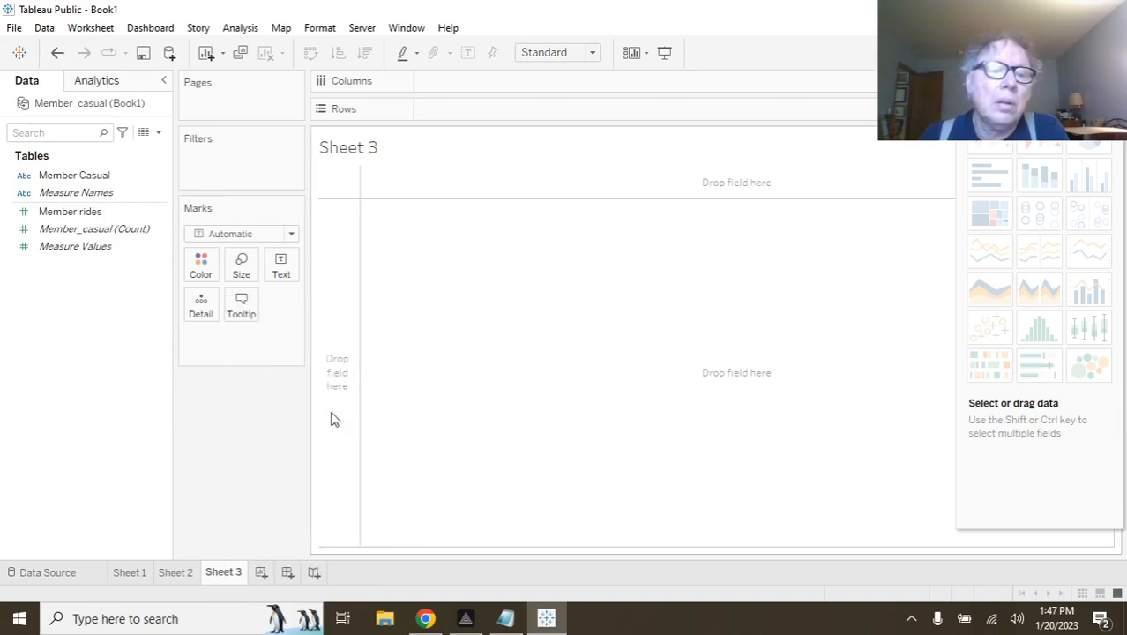
{"action": "right_click", "coordinate": [221, 577]}
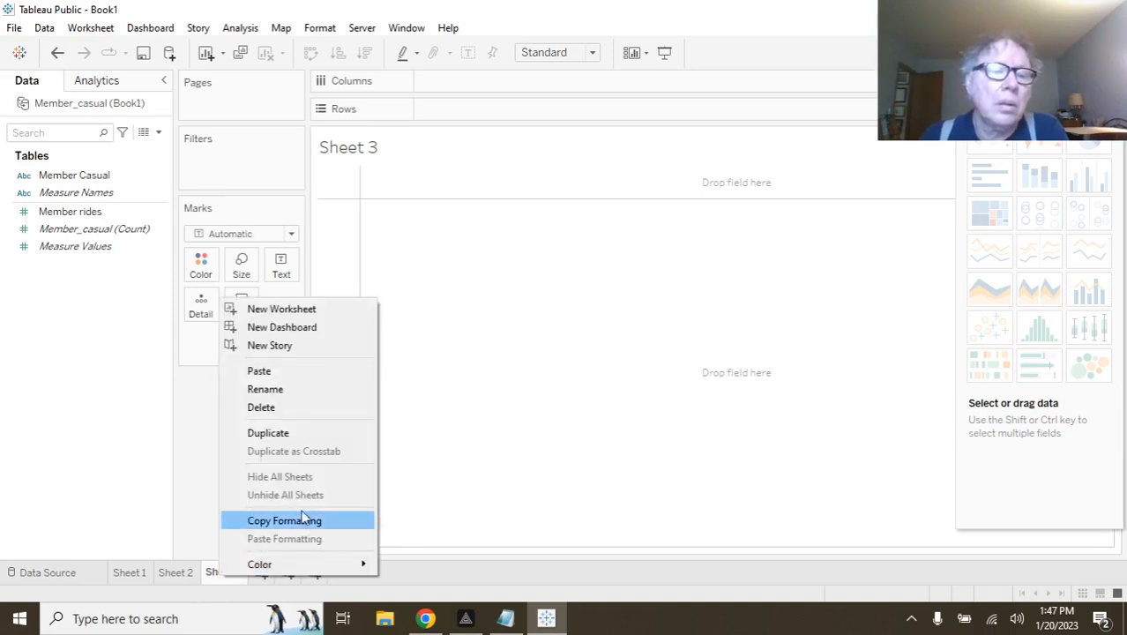
{"action": "left_click", "coordinate": [311, 411]}
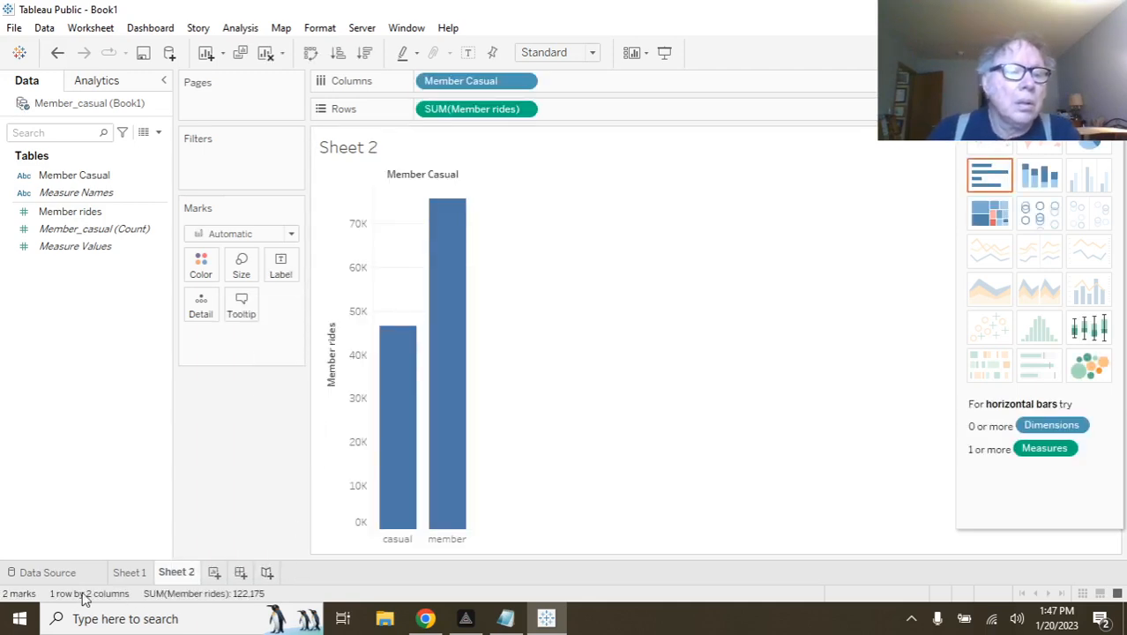
View the rows of the Sheet1 table in the data source, and close the data preview.
{"action": "left_click", "coordinate": [53, 574]}
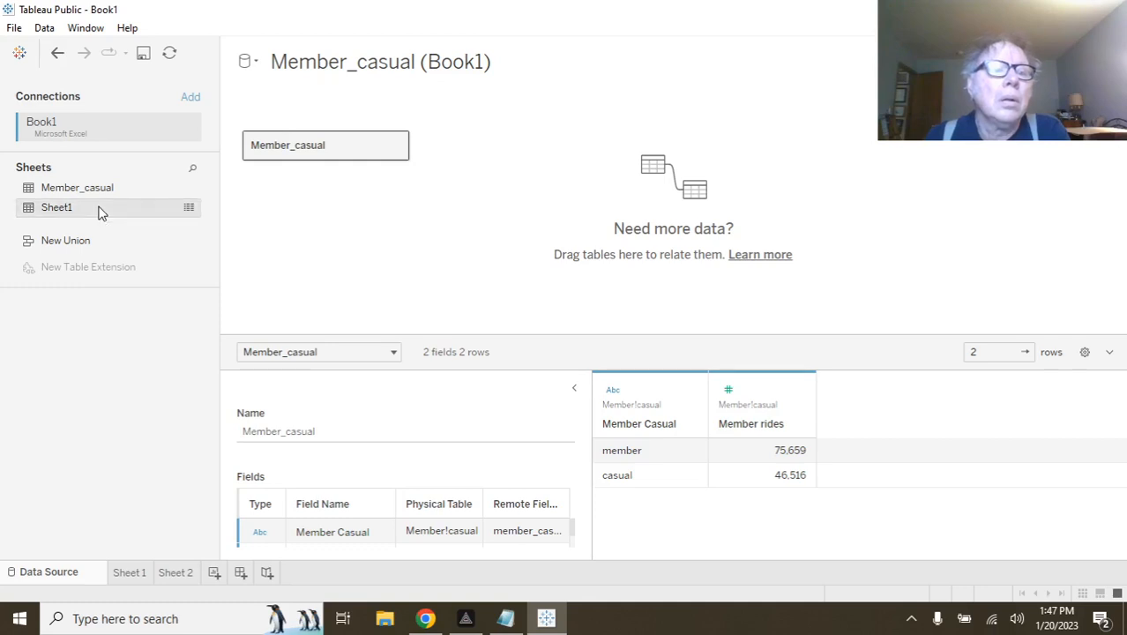
{"action": "left_click", "coordinate": [188, 209]}
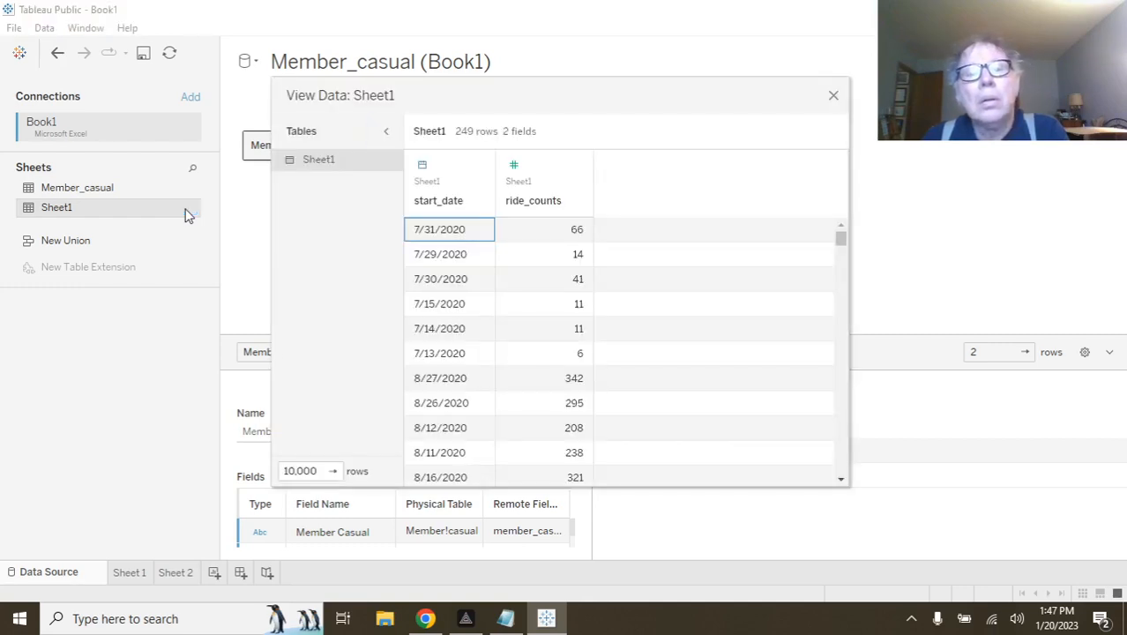
{"action": "left_click", "coordinate": [833, 97]}
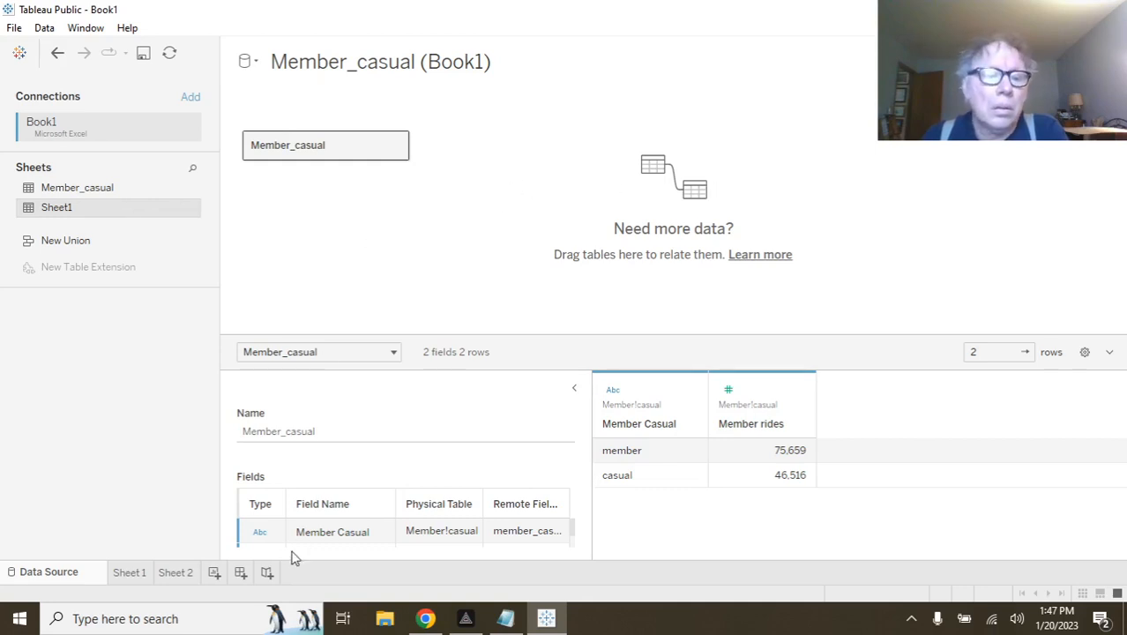
Return to the worksheets and check which fields are available on the blank Sheet 1.
{"action": "left_click", "coordinate": [170, 574]}
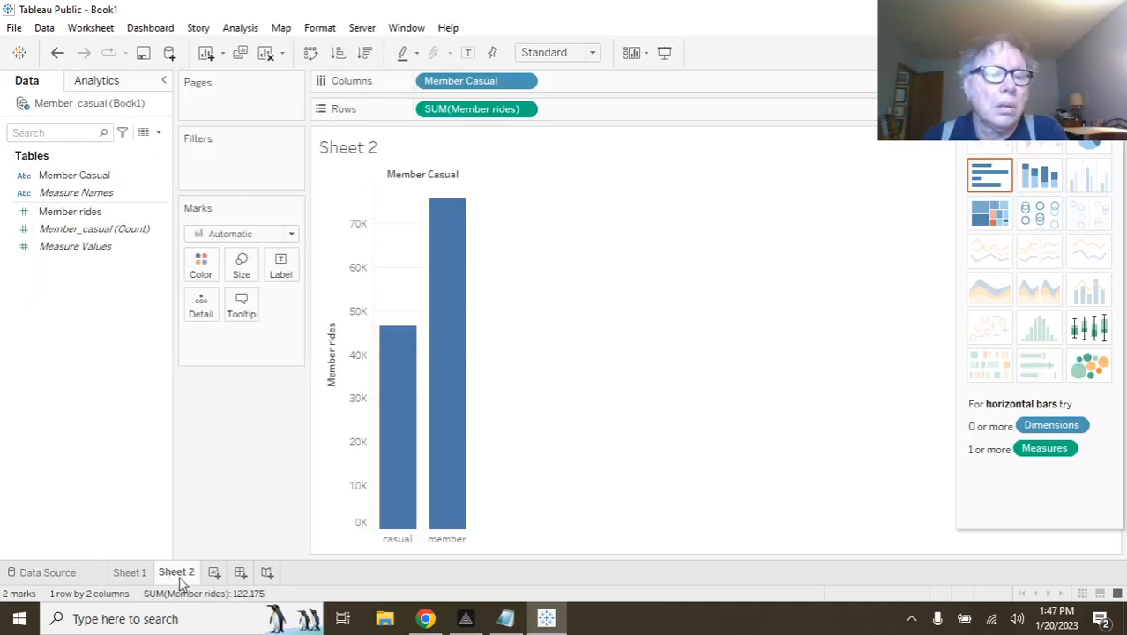
{"action": "left_click", "coordinate": [130, 573]}
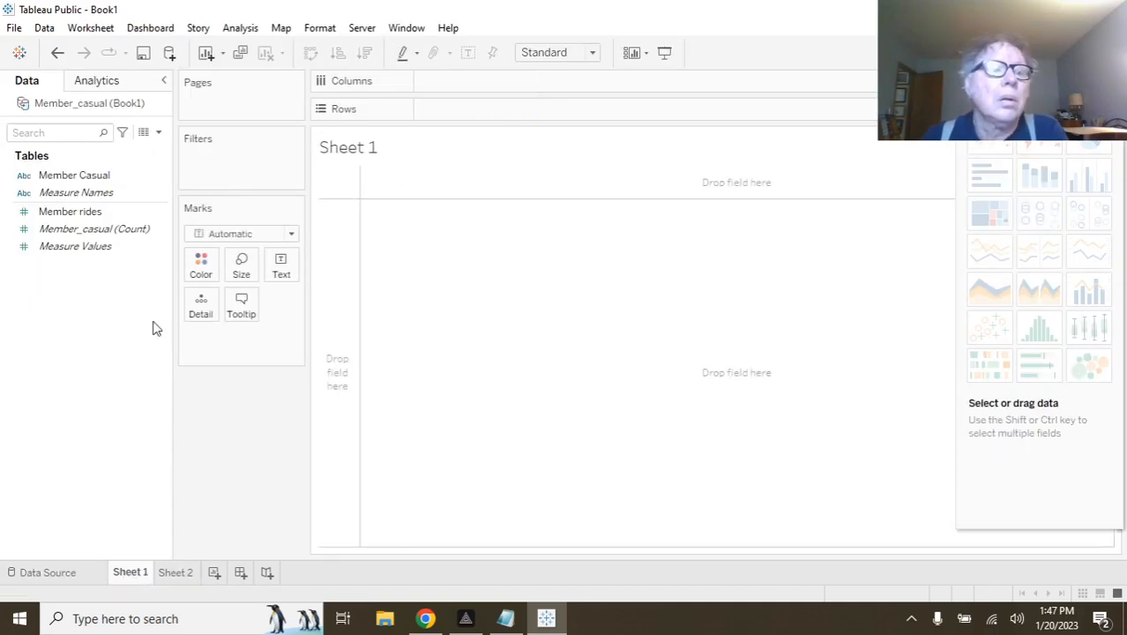
{"action": "left_click", "coordinate": [126, 174]}
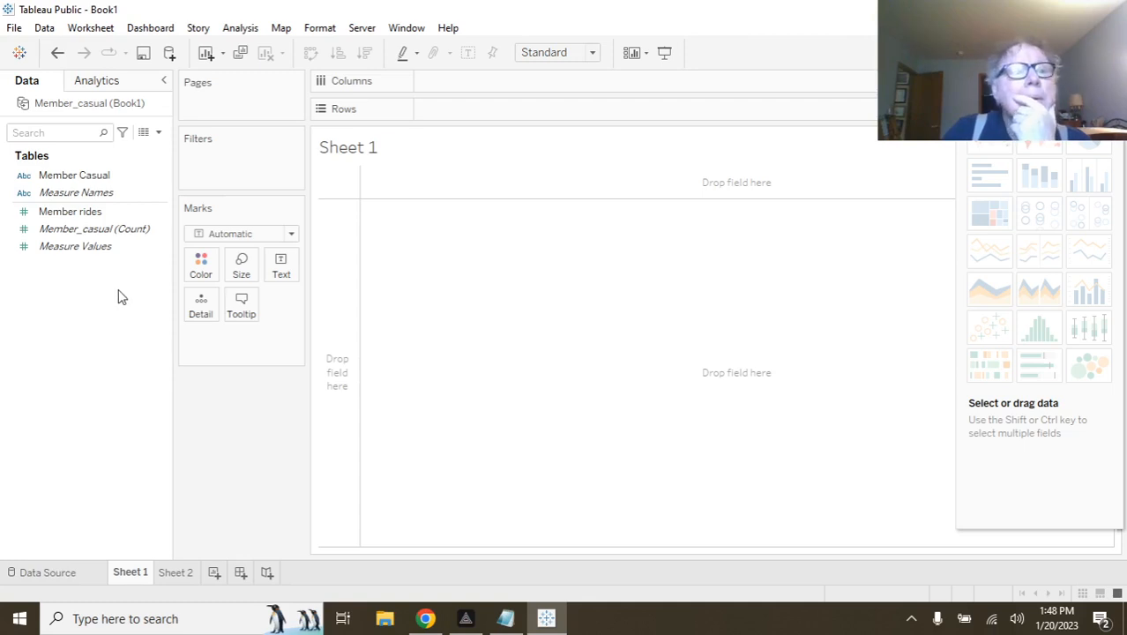
{"action": "left_click", "coordinate": [119, 86]}
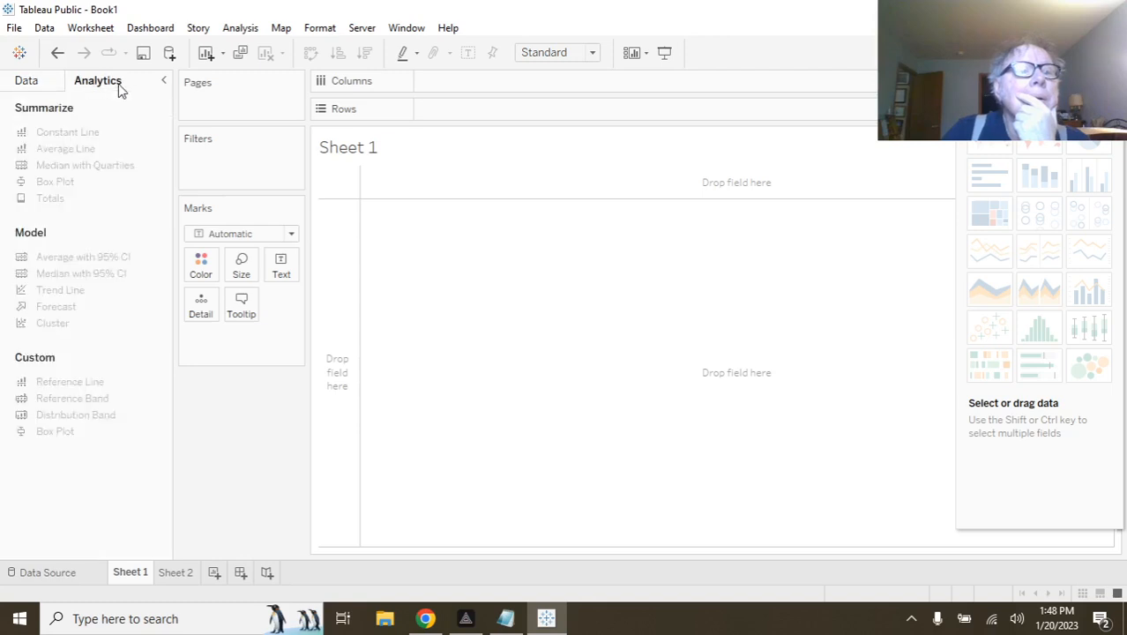
{"action": "left_click", "coordinate": [27, 87]}
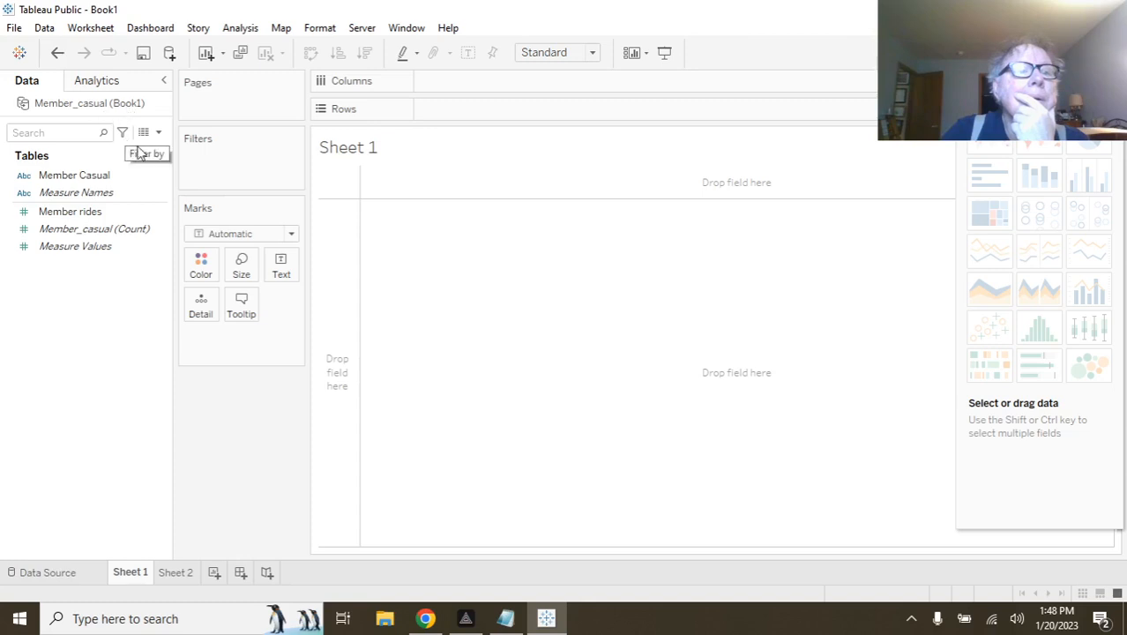
{"action": "left_click", "coordinate": [160, 134]}
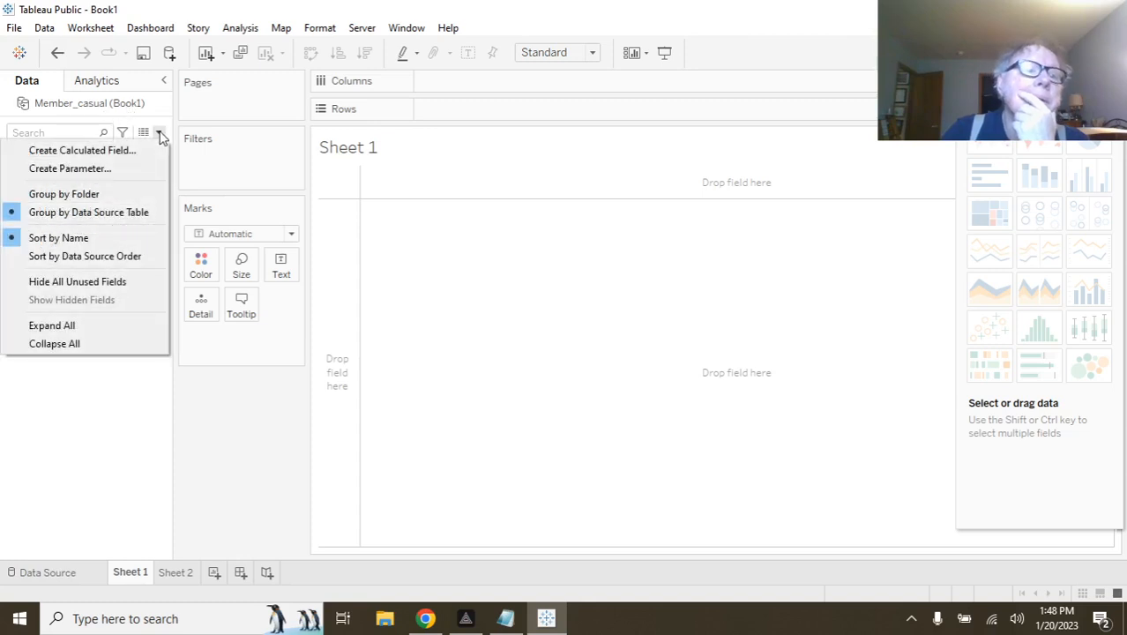
{"action": "left_click", "coordinate": [161, 135]}
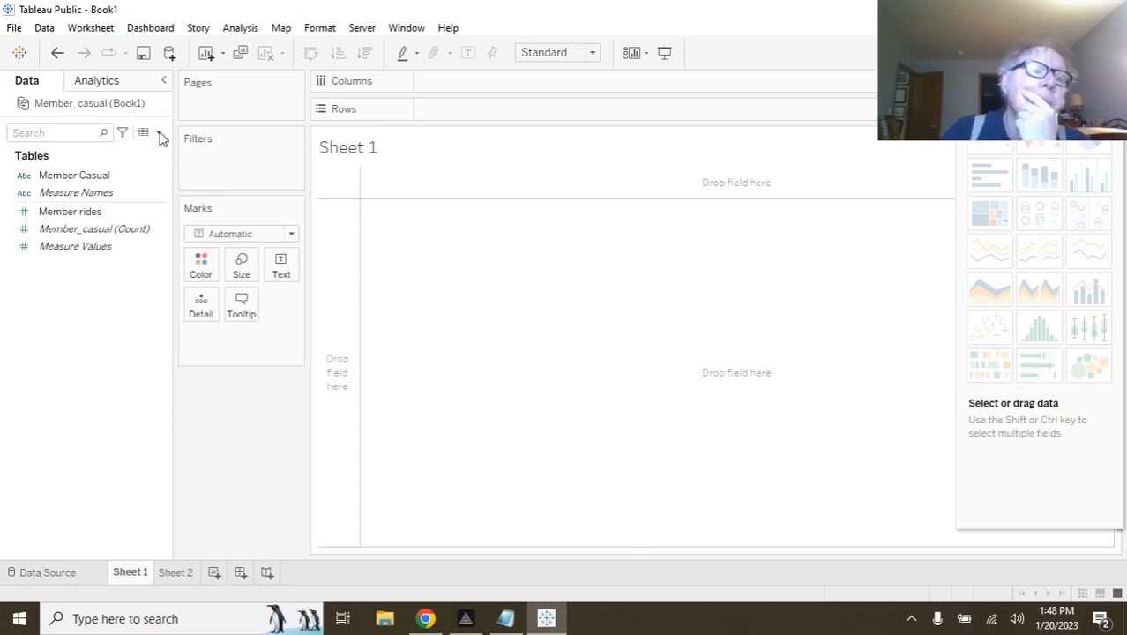
Try relating the Sheet1 table to Member_casual again in the data source and check the effect on worksheet Sheet 2.
{"action": "left_click", "coordinate": [60, 573]}
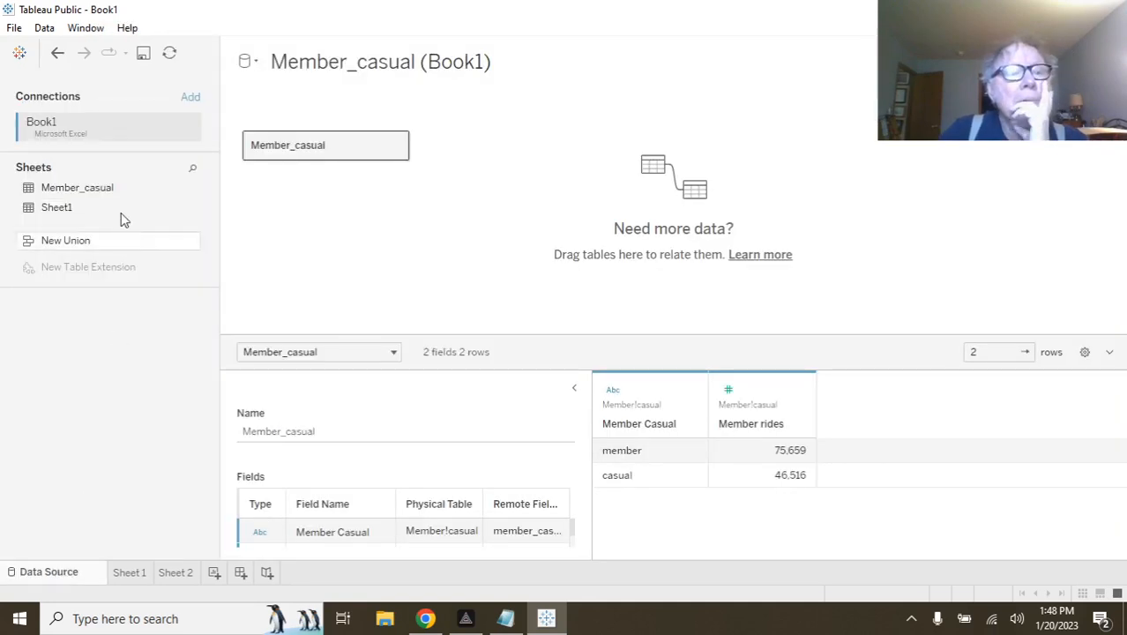
{"action": "left_click", "coordinate": [75, 208]}
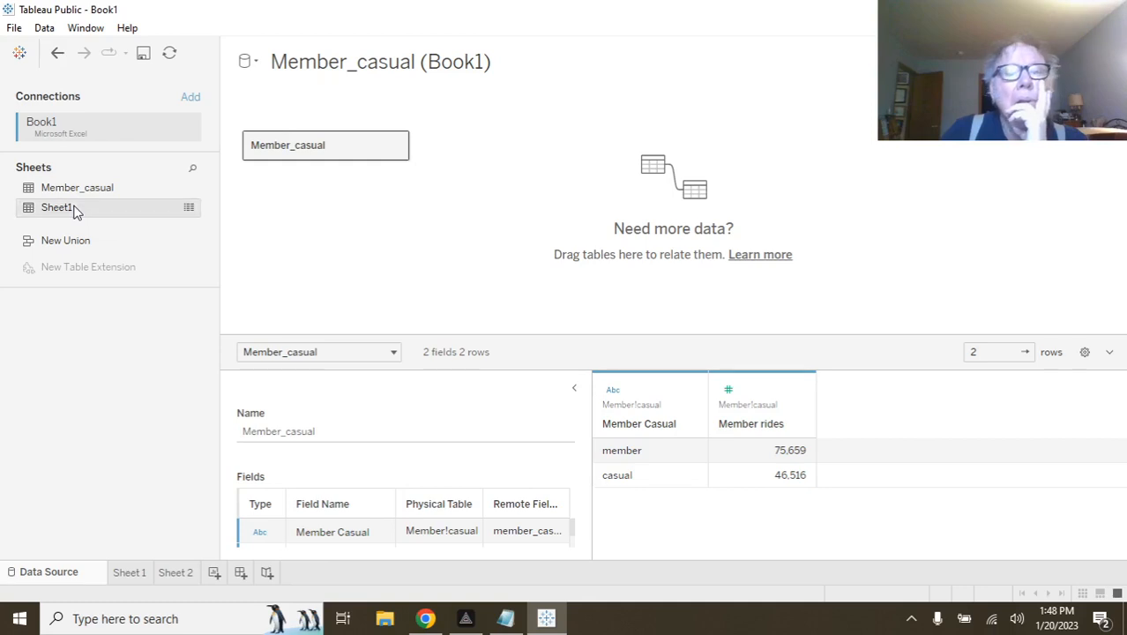
{"action": "left_click_drag", "start_coordinate": [75, 208], "coordinate": [565, 202]}
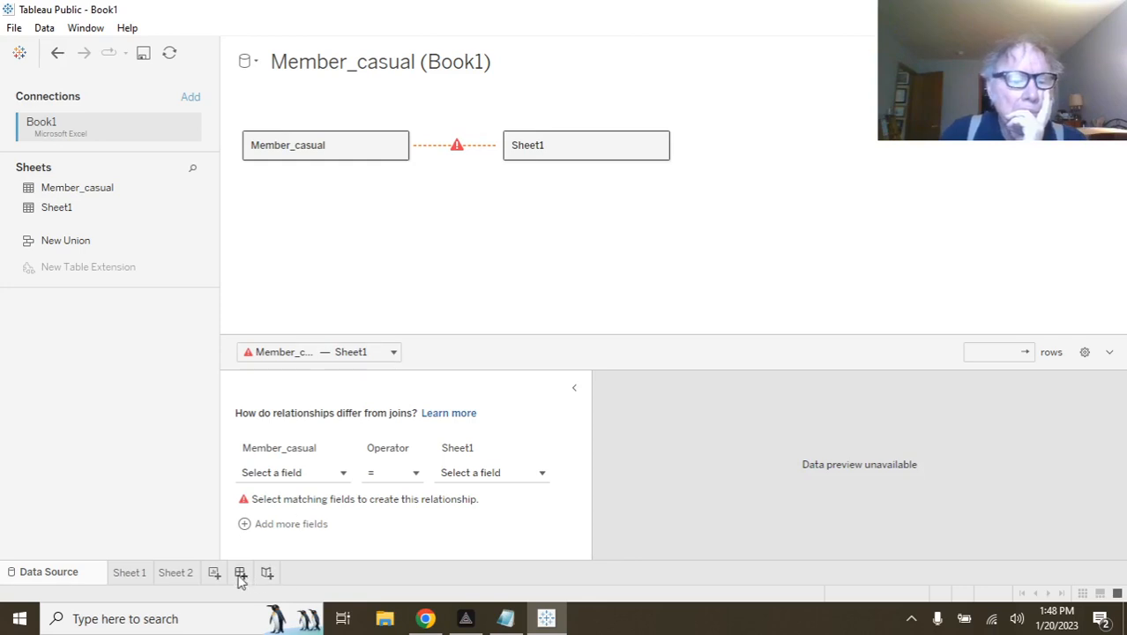
{"action": "left_click", "coordinate": [187, 573]}
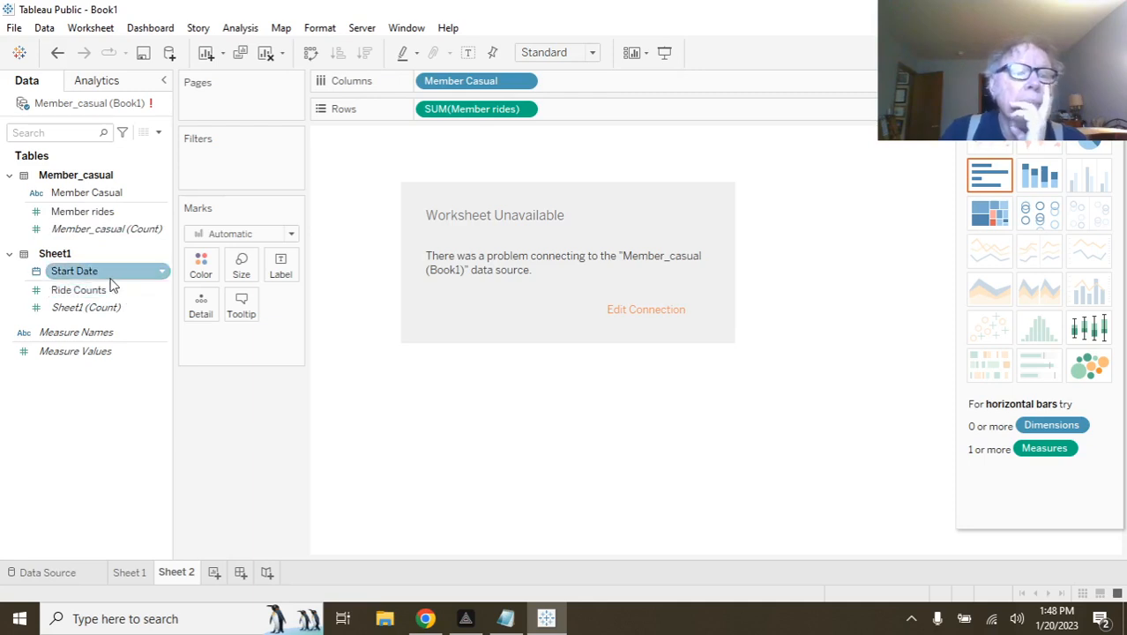
{"action": "left_click", "coordinate": [633, 312]}
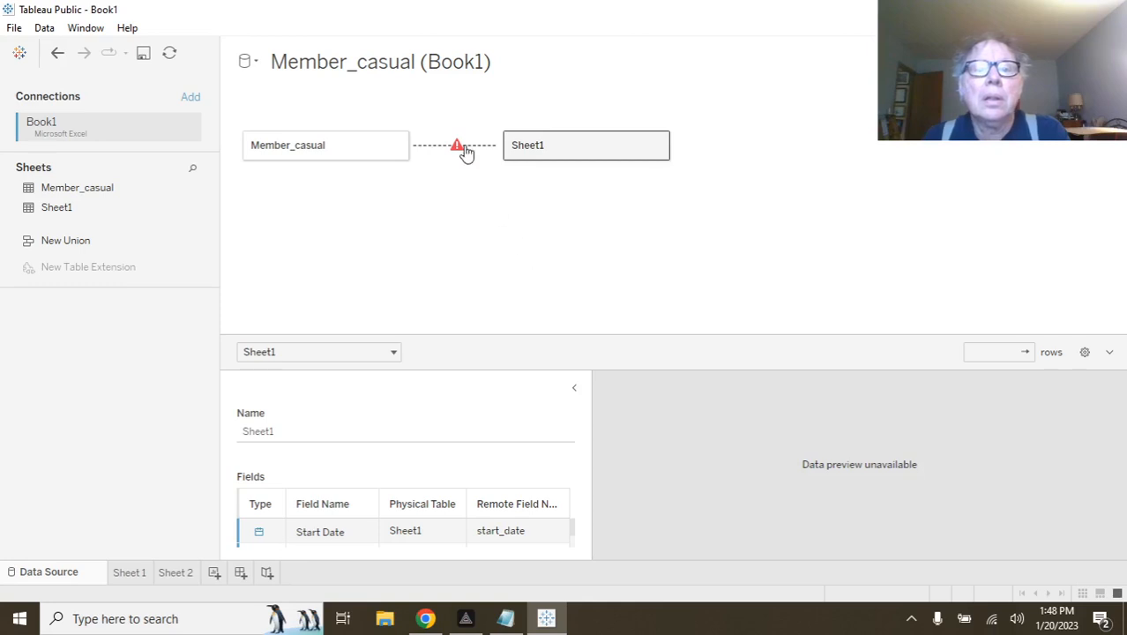
Remove the Sheet1 table from the data source and check the list of logical tables.
{"action": "mouse_move", "coordinate": [466, 152]}
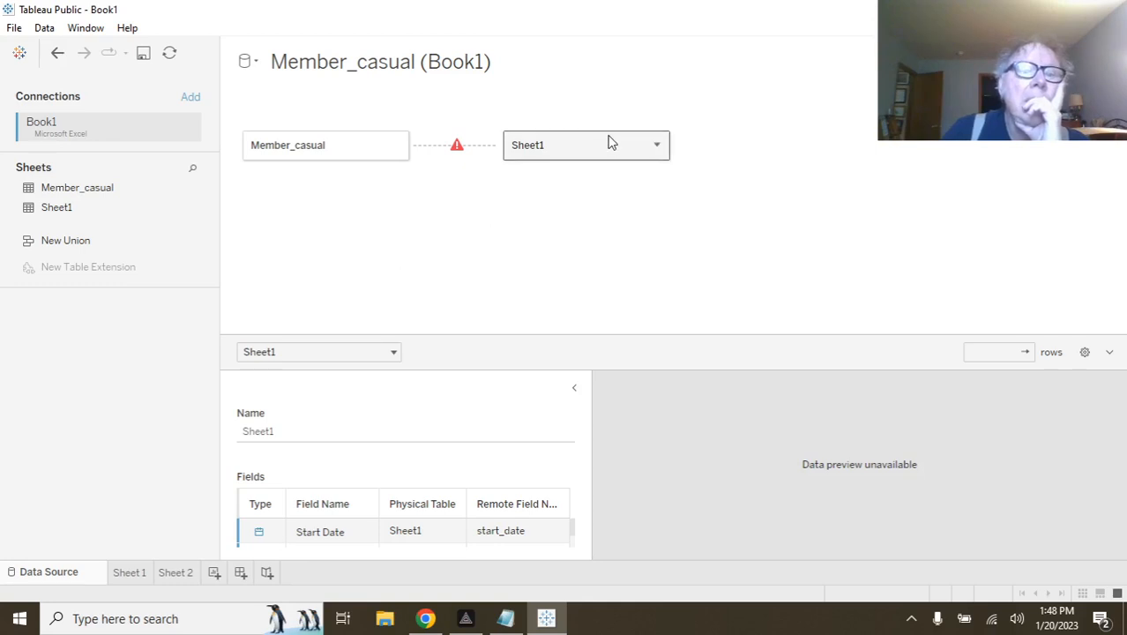
{"action": "left_click", "coordinate": [656, 145]}
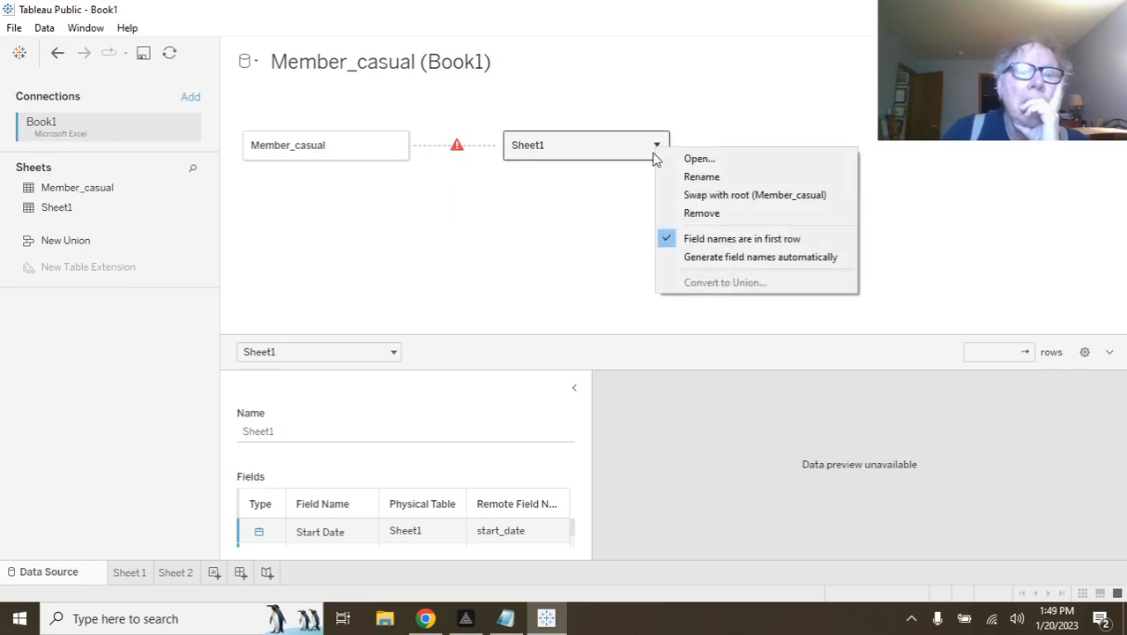
{"action": "left_click", "coordinate": [712, 216]}
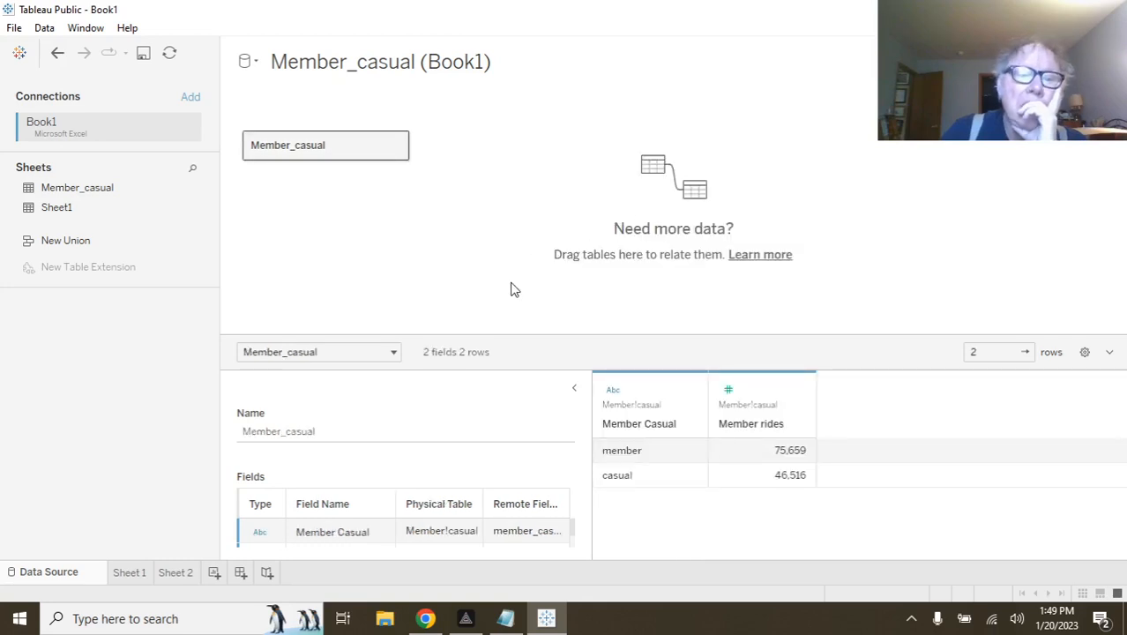
{"action": "left_click", "coordinate": [391, 352]}
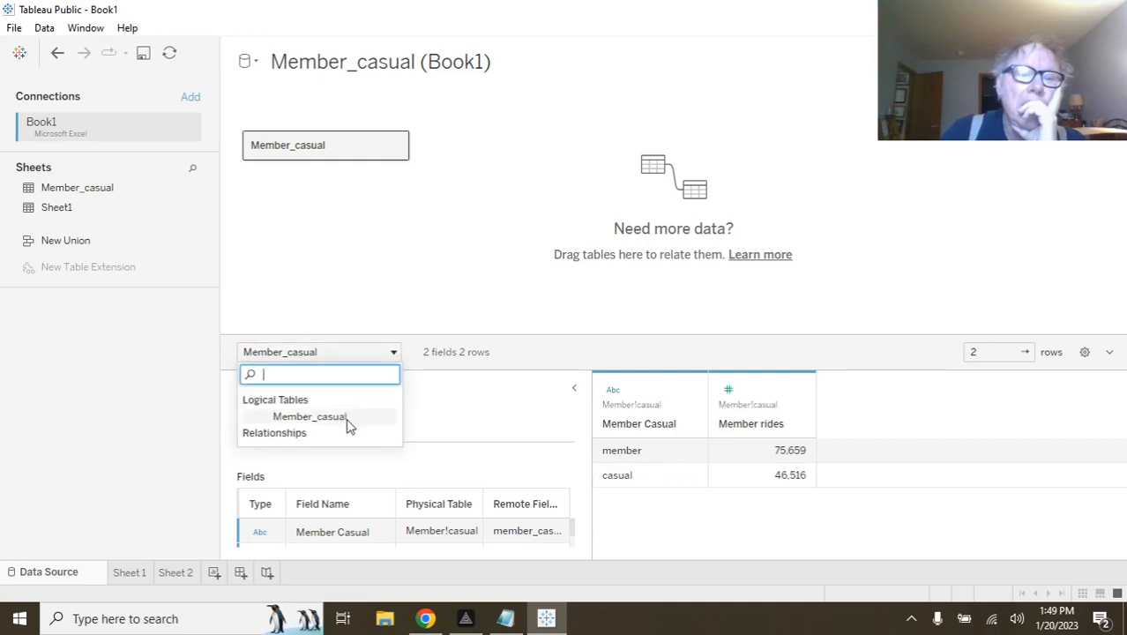
{"action": "left_click", "coordinate": [444, 400]}
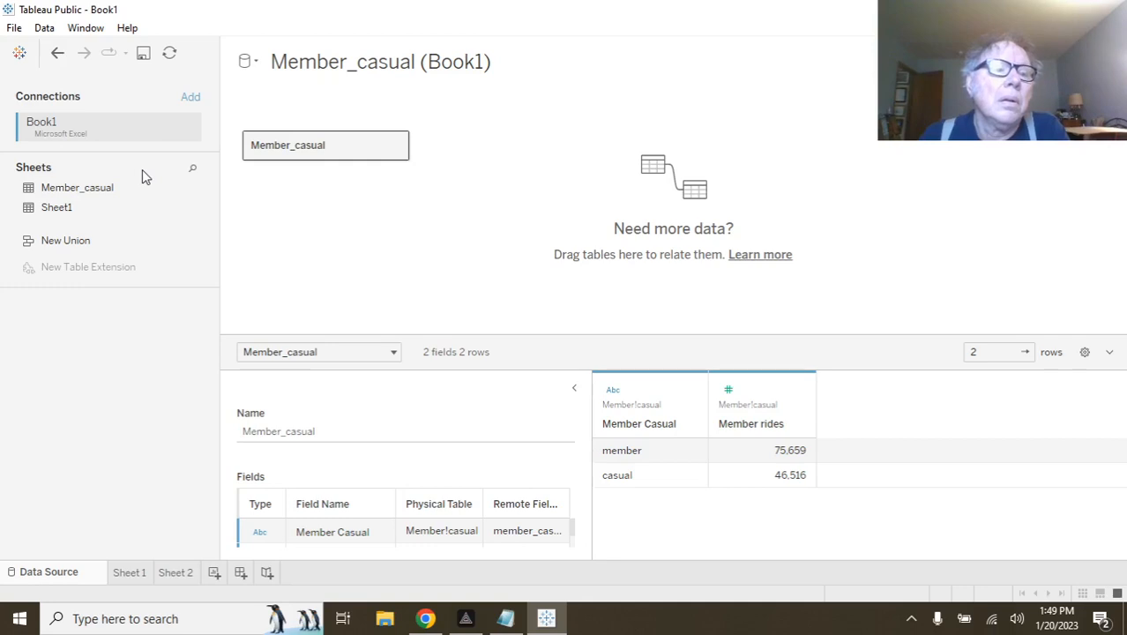
Add the Sheet1 table beside Member_casual once more and try to place Start Date on the columns of worksheet Sheet 1.
{"action": "double_click", "coordinate": [81, 210]}
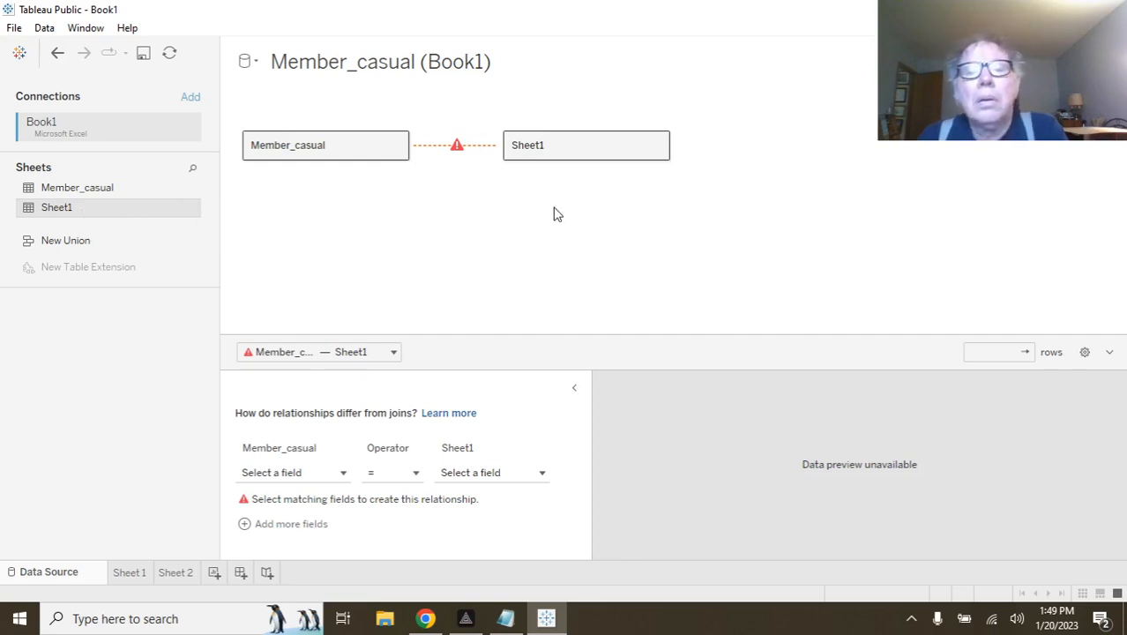
{"action": "left_click", "coordinate": [131, 573]}
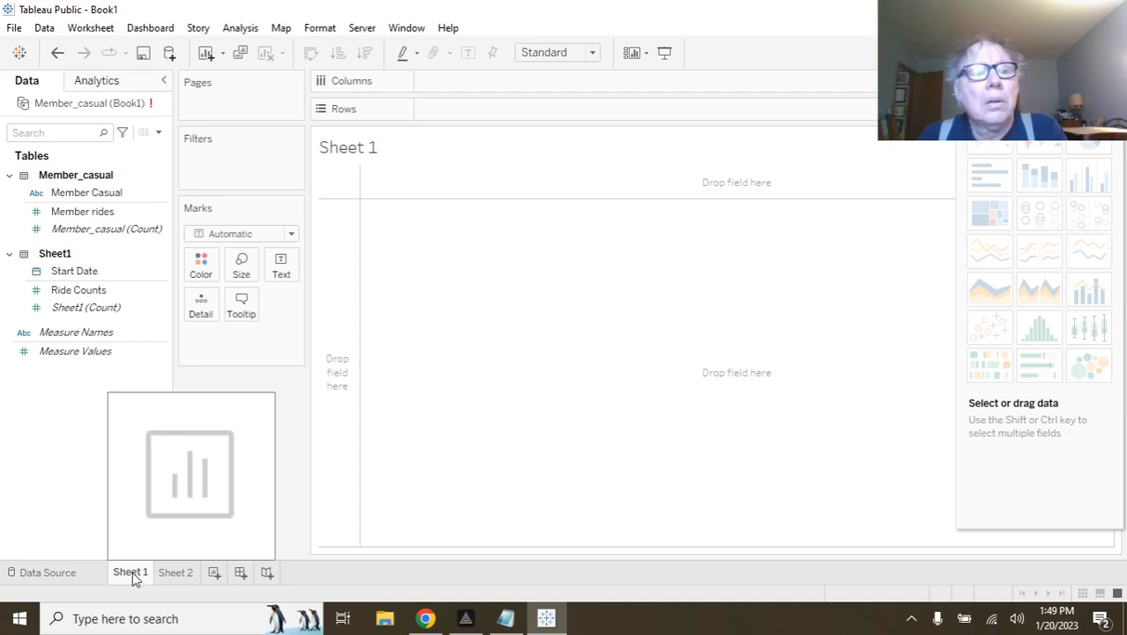
{"action": "left_click", "coordinate": [107, 291]}
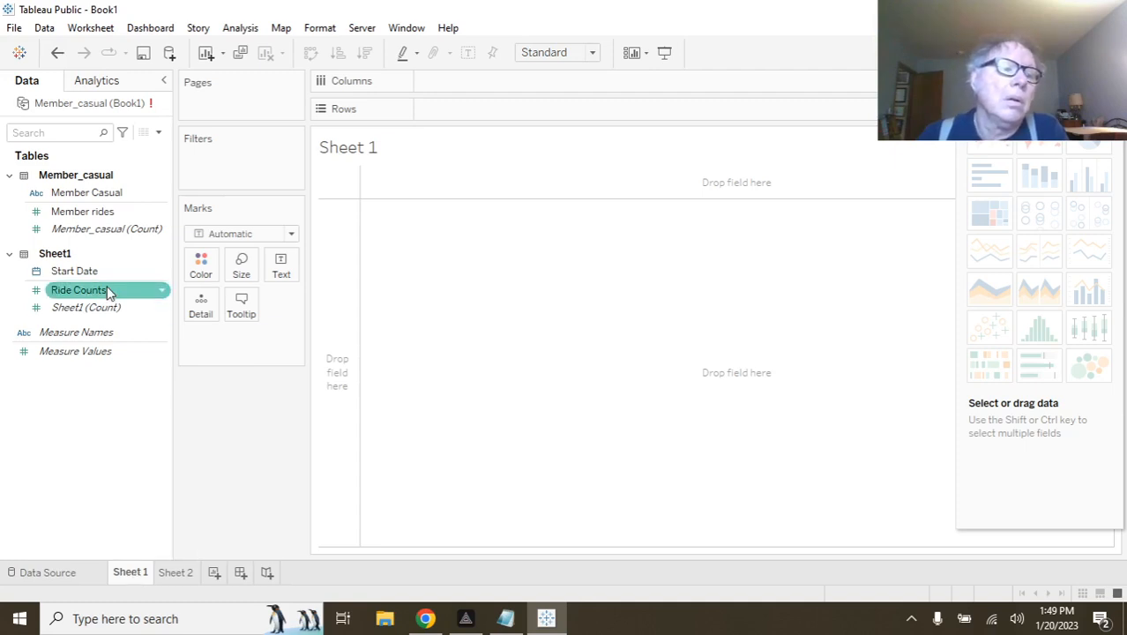
{"action": "left_click_drag", "start_coordinate": [104, 271], "coordinate": [490, 84]}
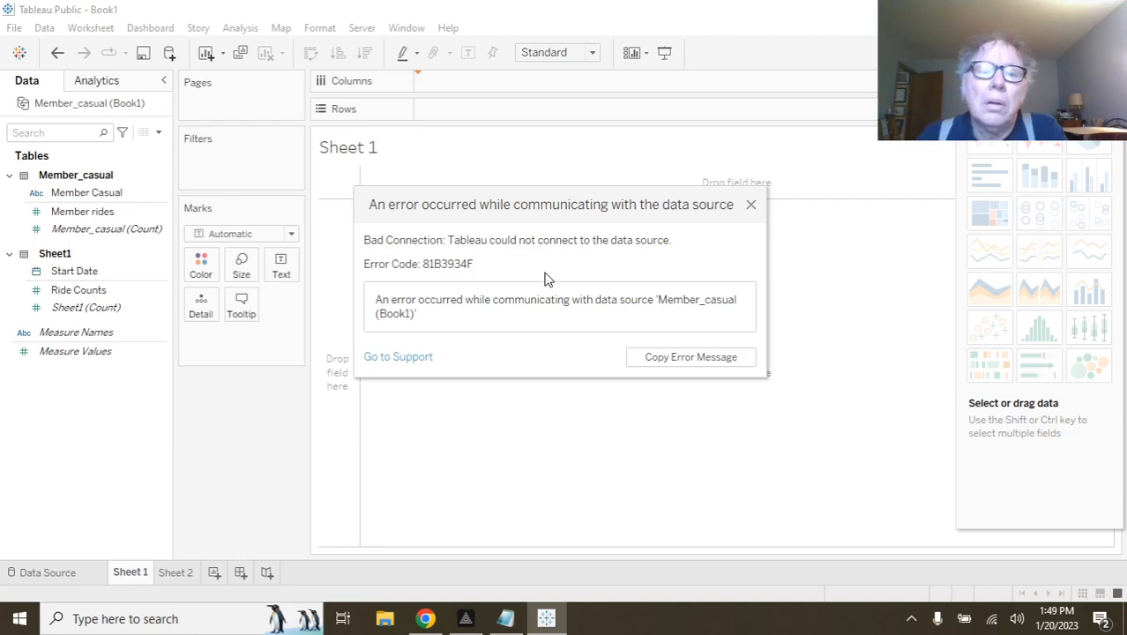
{"action": "left_click", "coordinate": [750, 205]}
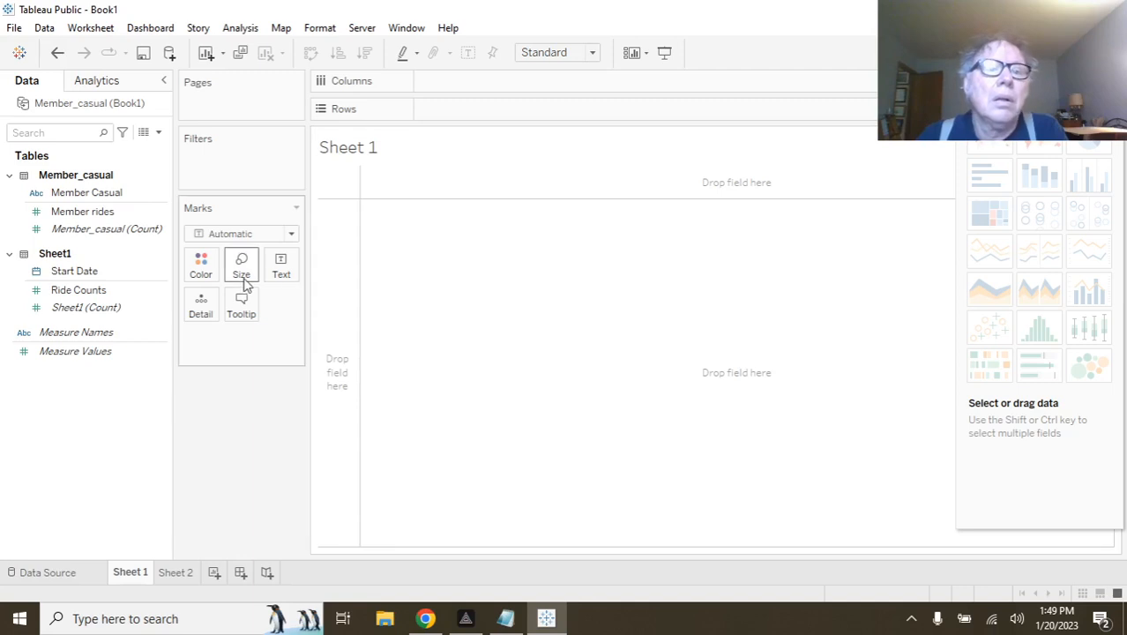
Try to place Start Date on the rows of worksheet Sheet 1, try another field on its columns, and return to the data source.
{"action": "left_click_drag", "start_coordinate": [103, 273], "coordinate": [496, 108]}
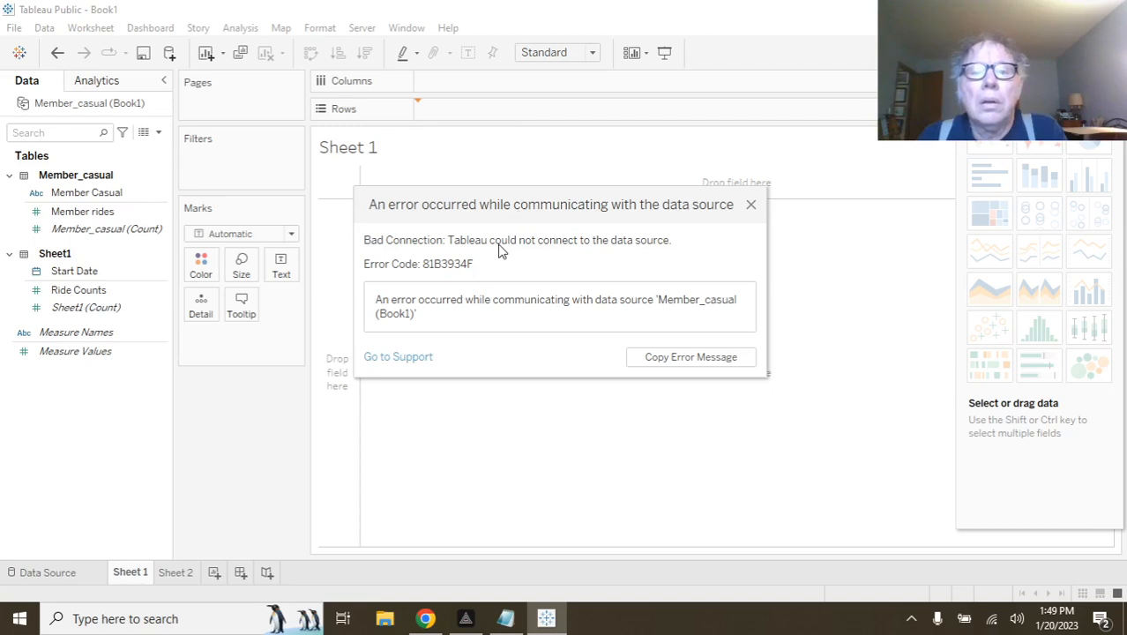
{"action": "left_click", "coordinate": [750, 205]}
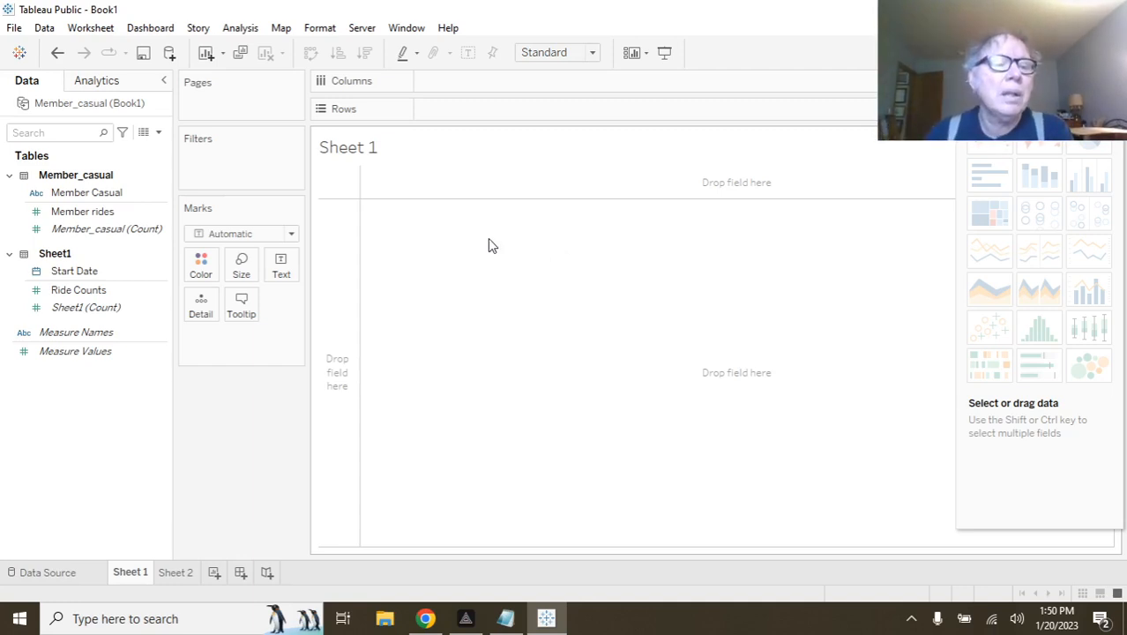
{"action": "left_click_drag", "start_coordinate": [55, 319], "coordinate": [450, 84]}
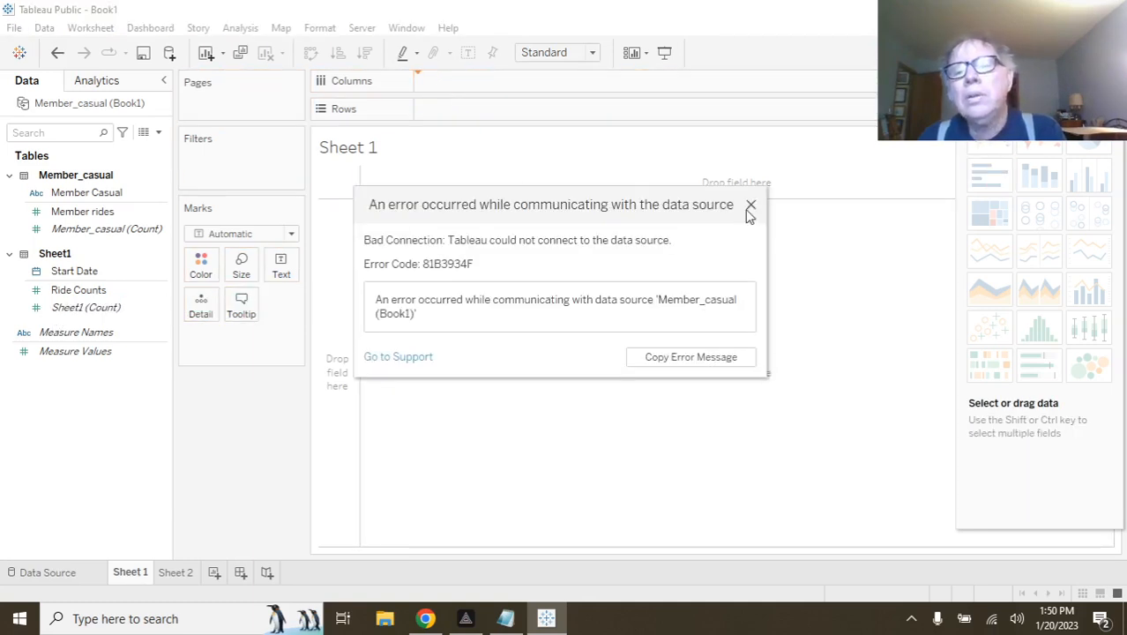
{"action": "left_click", "coordinate": [750, 208]}
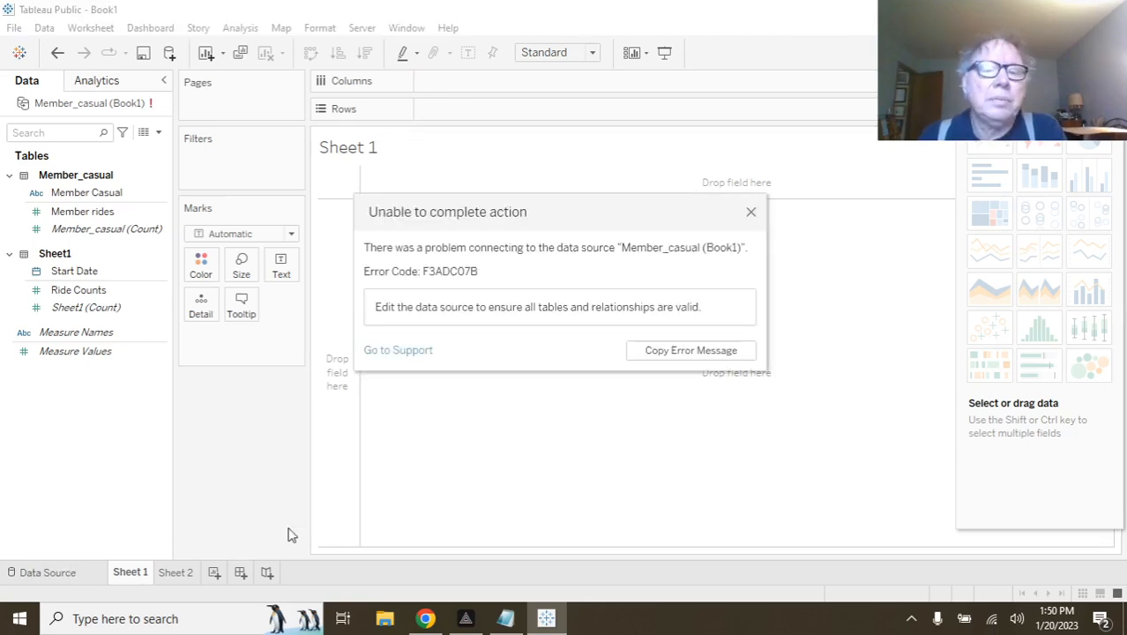
{"action": "left_click", "coordinate": [750, 215]}
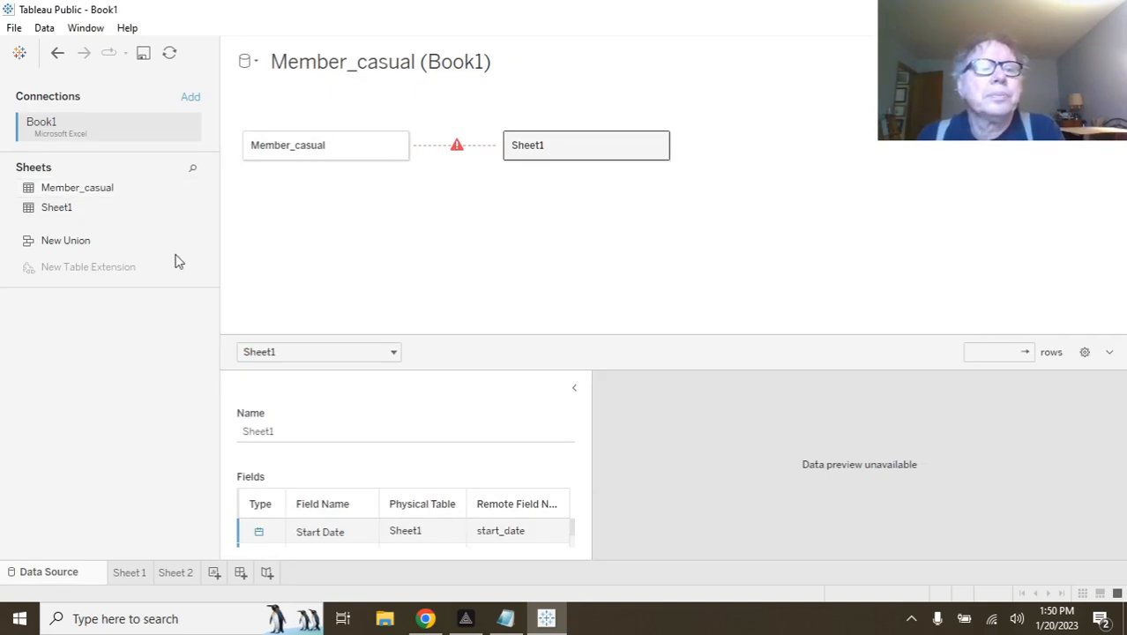
Add a second Microsoft Excel connection to Book1.xlsx in the data source.
{"action": "left_click", "coordinate": [190, 98]}
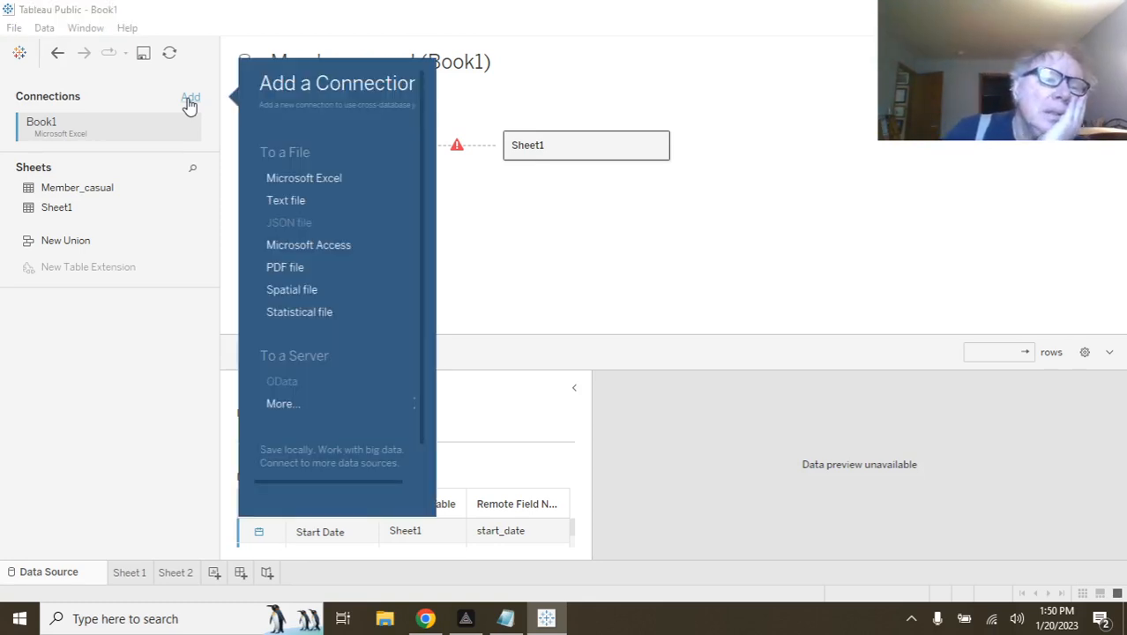
{"action": "left_click", "coordinate": [313, 177]}
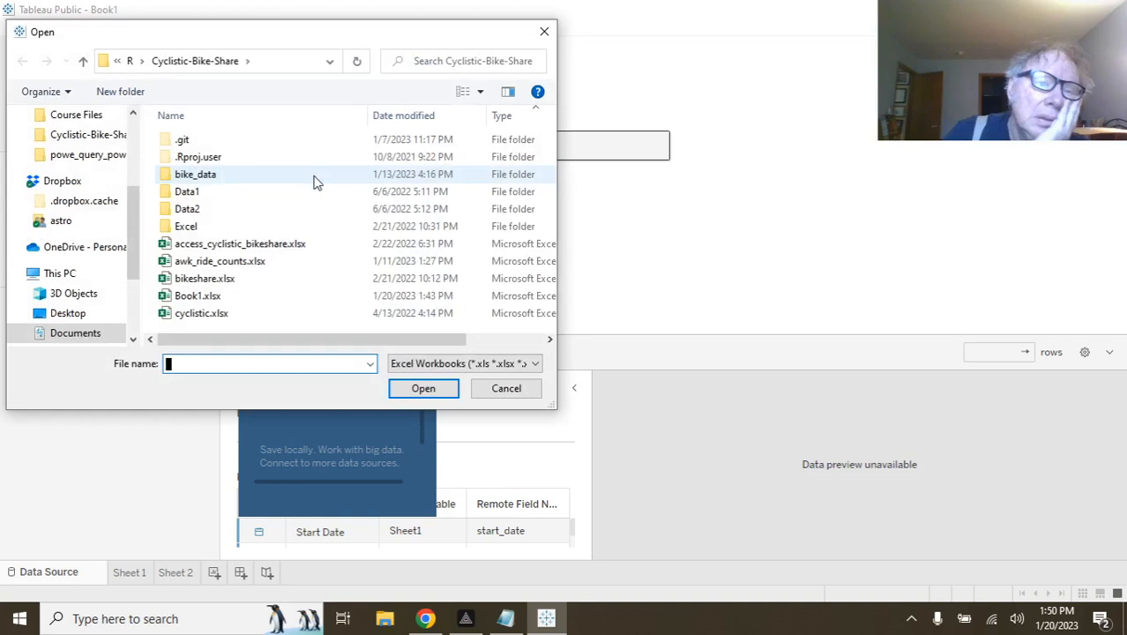
{"action": "left_click", "coordinate": [191, 295]}
{"action": "left_click", "coordinate": [420, 389]}
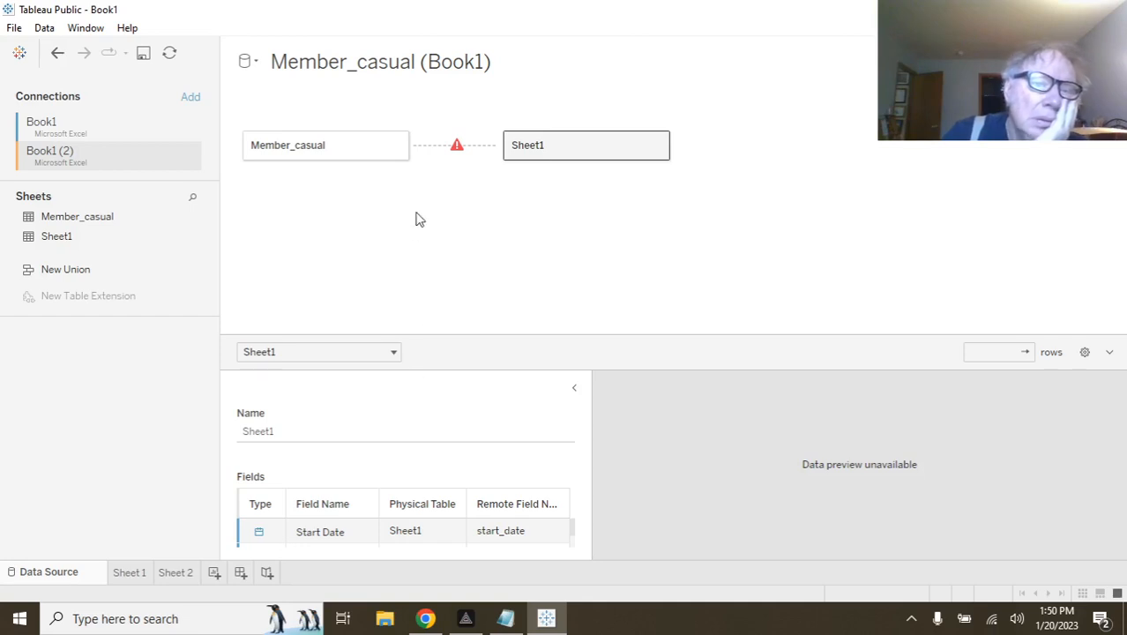
Remove both the Sheet1 and Member_casual tables from the data source, keeping the second Book1 connection selected.
{"action": "left_click", "coordinate": [658, 145]}
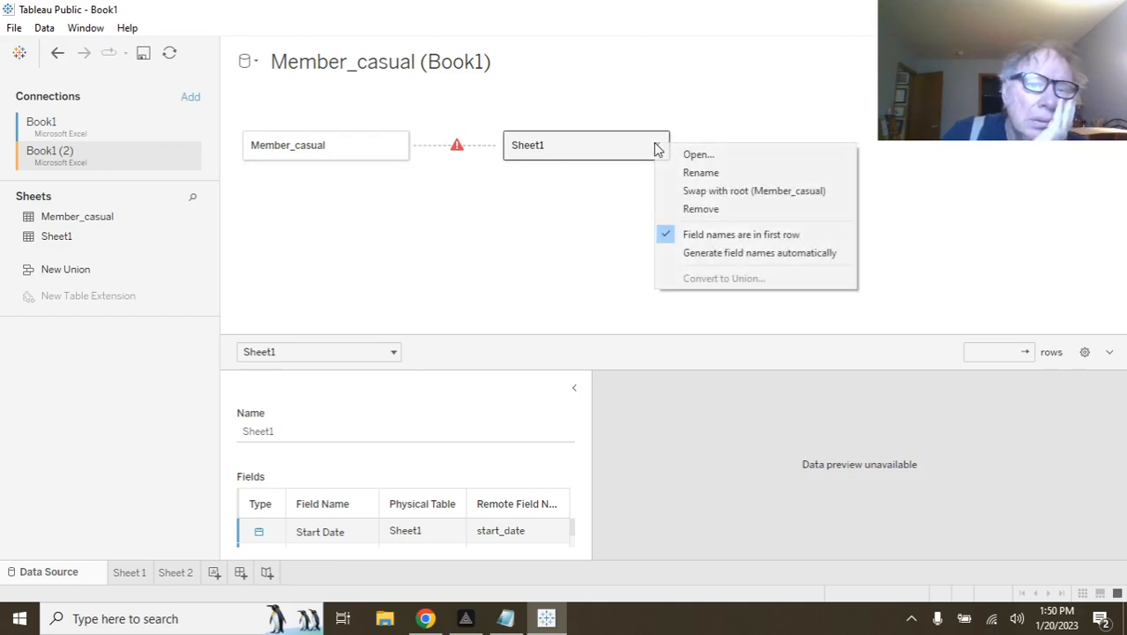
{"action": "left_click", "coordinate": [689, 212]}
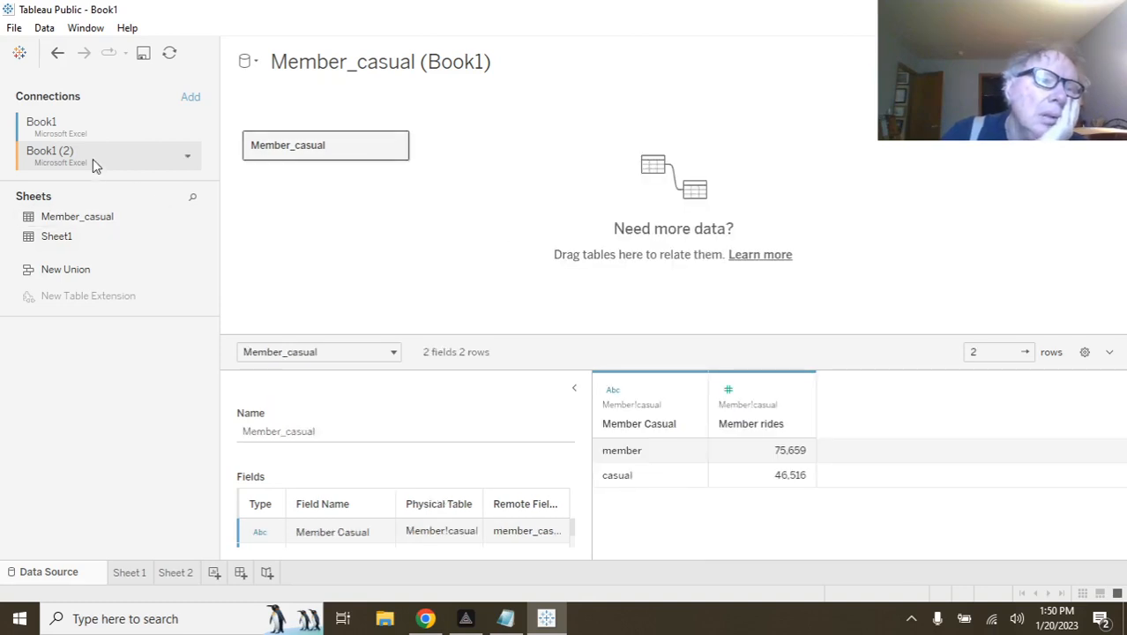
{"action": "left_click", "coordinate": [74, 243]}
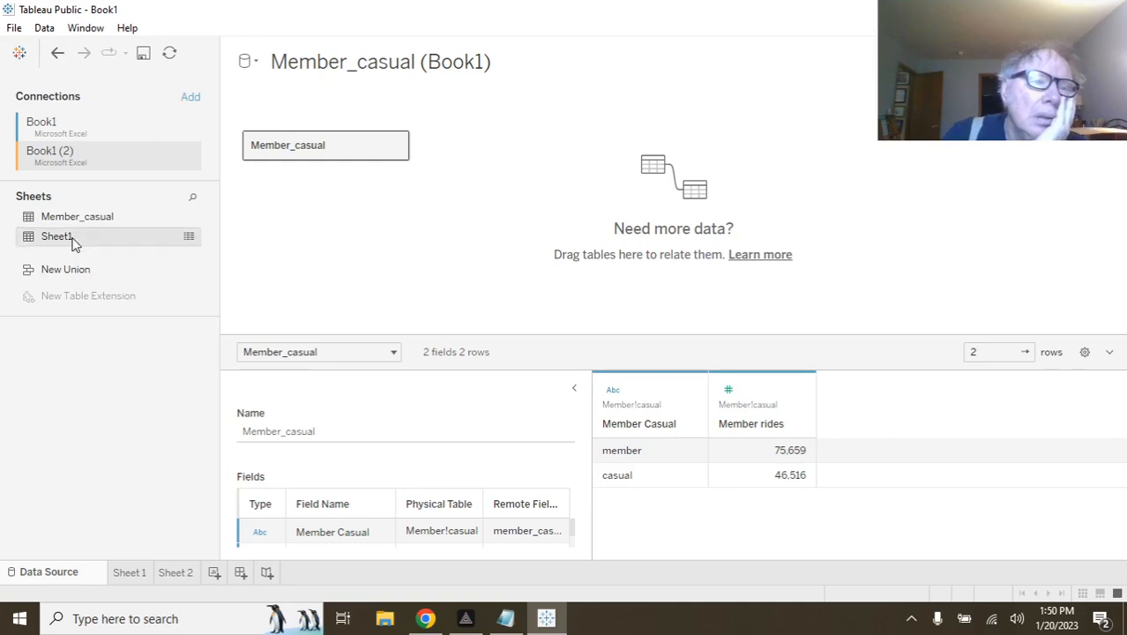
{"action": "left_click", "coordinate": [74, 126]}
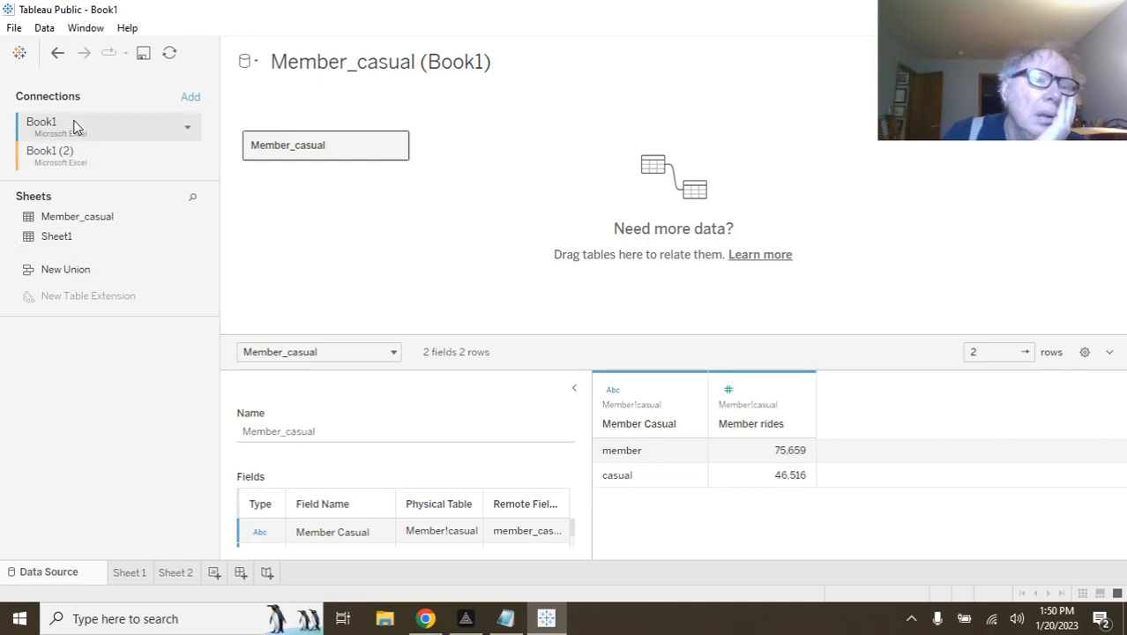
{"action": "left_click", "coordinate": [81, 155]}
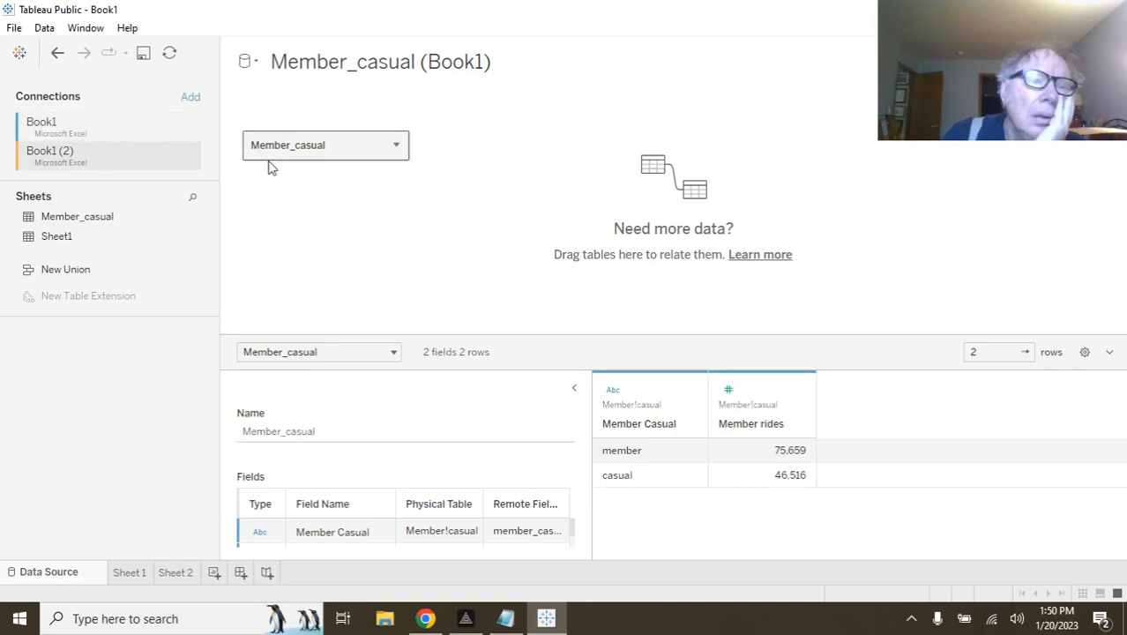
{"action": "double_click", "coordinate": [126, 153]}
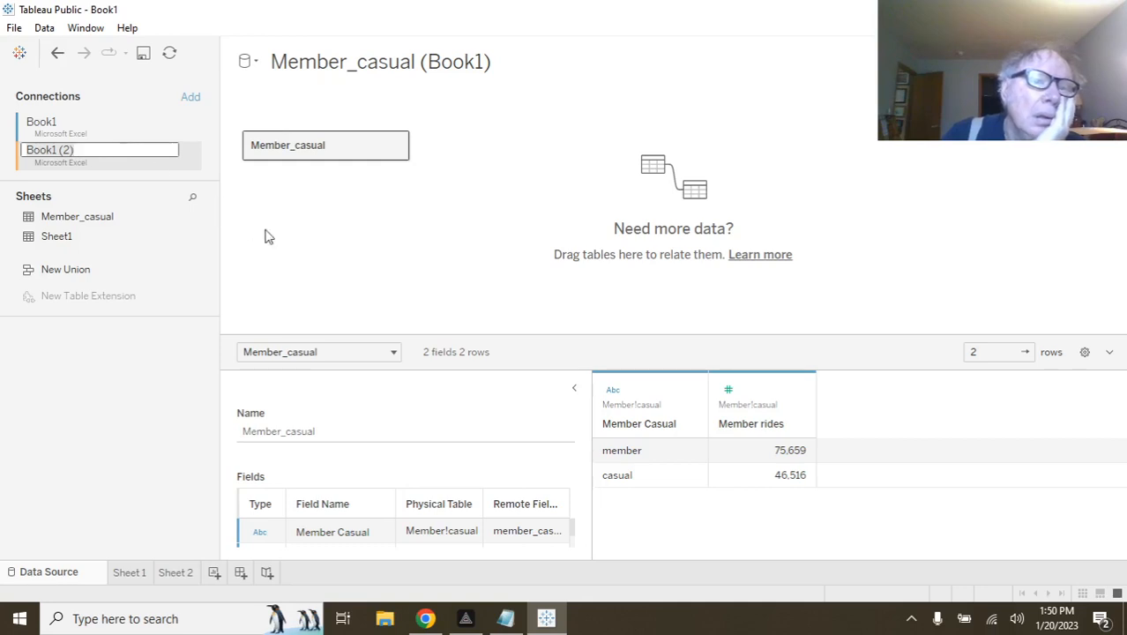
{"action": "left_click", "coordinate": [338, 239]}
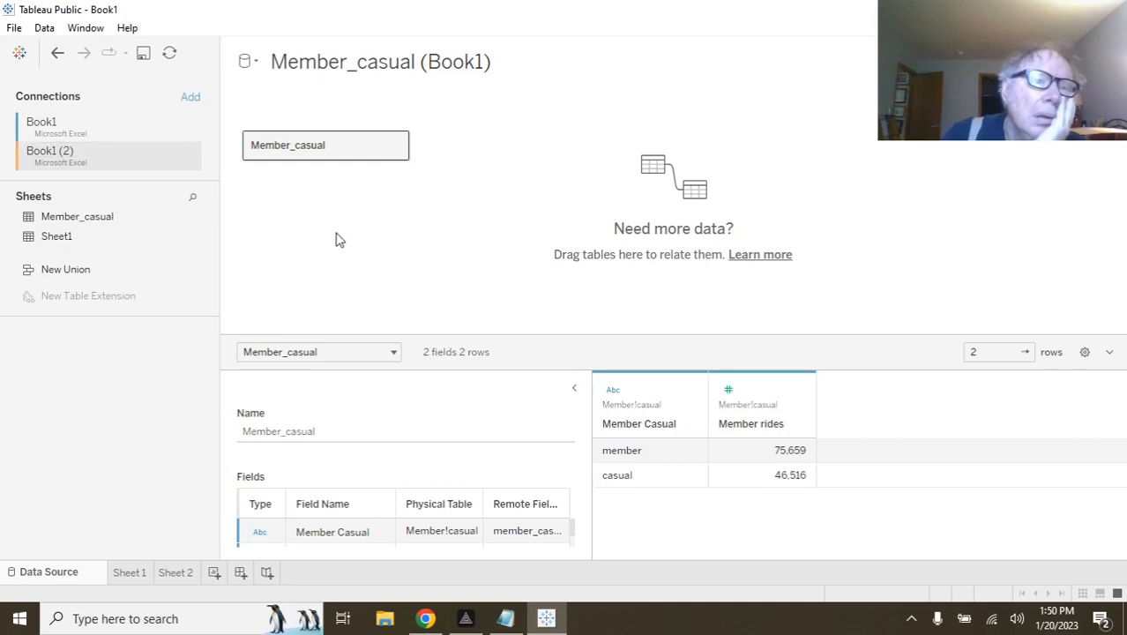
{"action": "left_click", "coordinate": [395, 145]}
{"action": "left_click", "coordinate": [456, 194]}
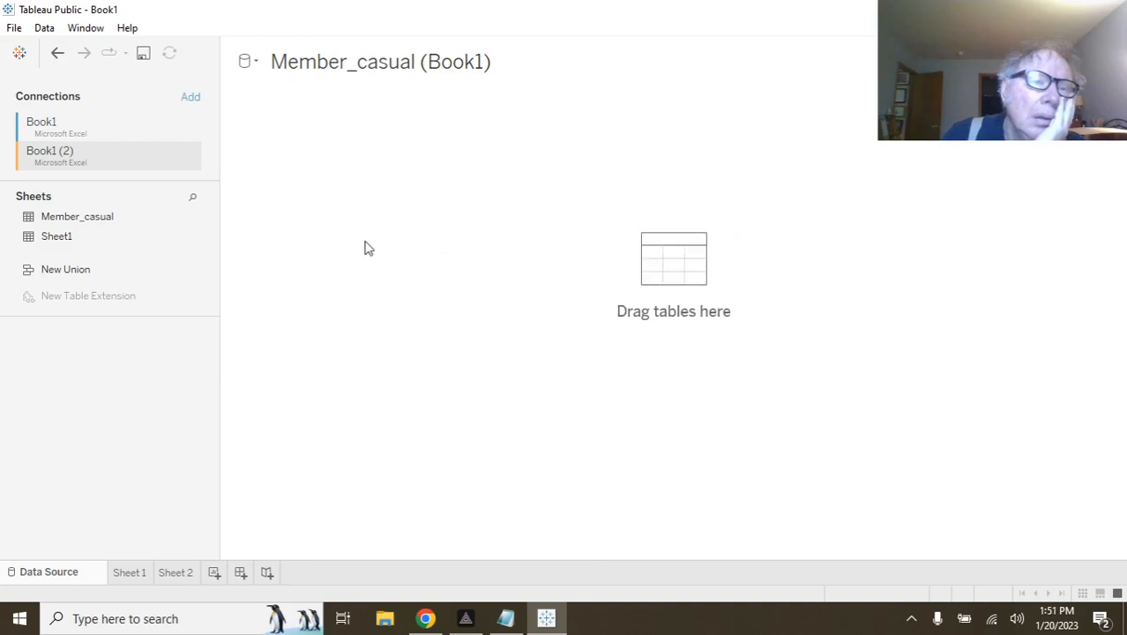
Load the Sheet1 table from the second Book1 connection, check worksheets Sheet 1 and Sheet 2, and return to the data source.
{"action": "left_click_drag", "start_coordinate": [123, 246], "coordinate": [352, 188]}
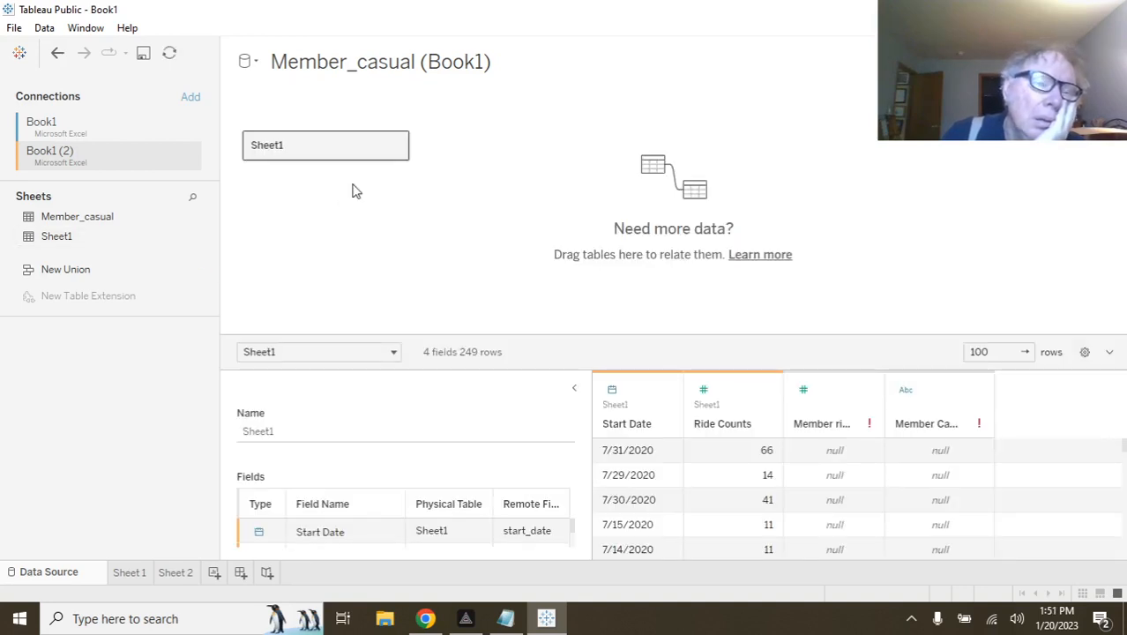
{"action": "left_click", "coordinate": [129, 573]}
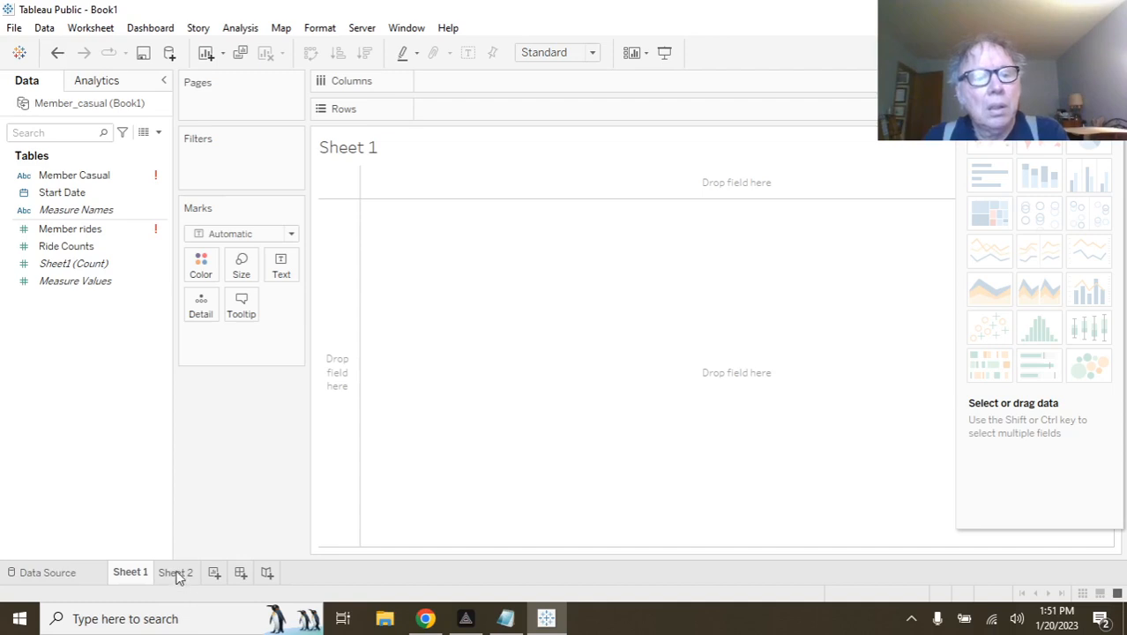
{"action": "left_click", "coordinate": [176, 573]}
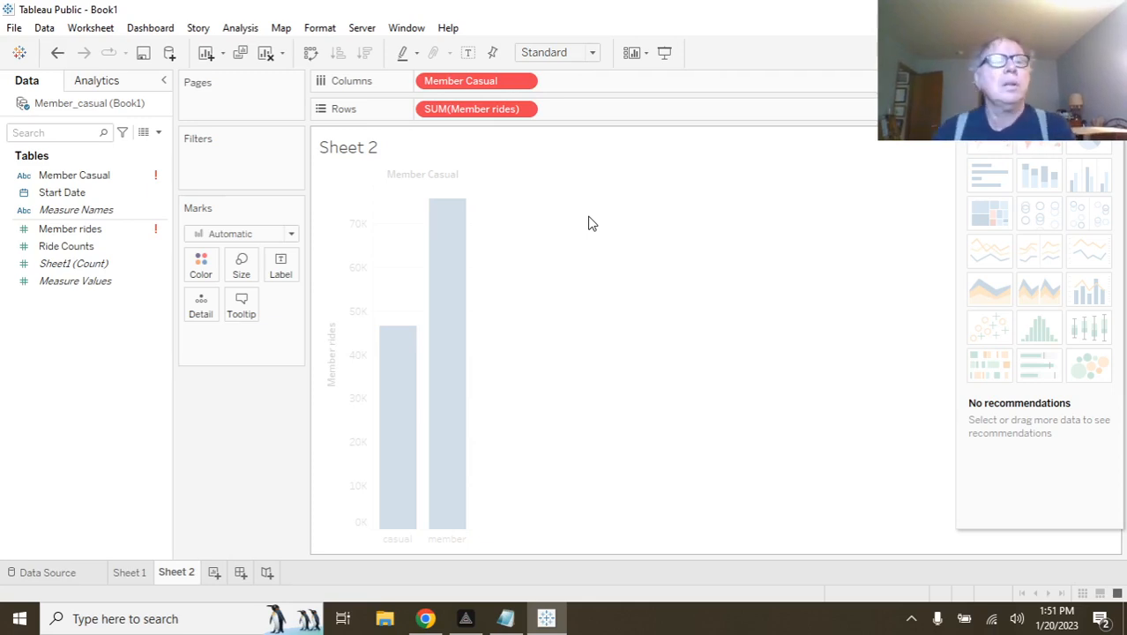
{"action": "left_click", "coordinate": [52, 568]}
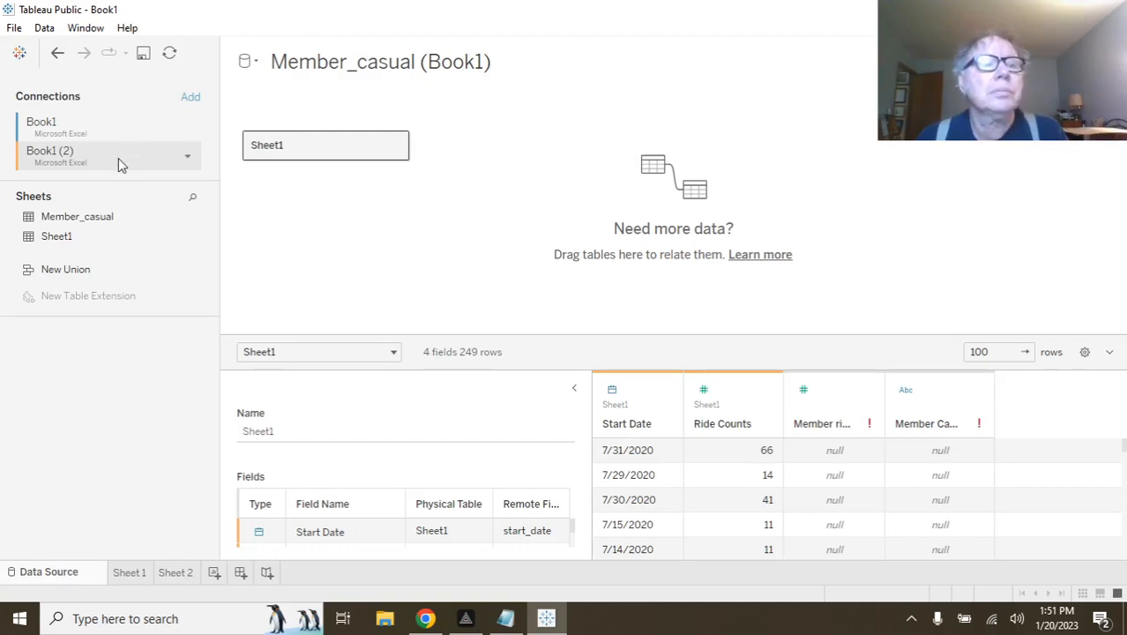
Remove the second Book1 connection and load a single Sheet1 table from the remaining connection, removing its duplicate.
{"action": "left_click", "coordinate": [188, 158]}
{"action": "left_click", "coordinate": [244, 219]}
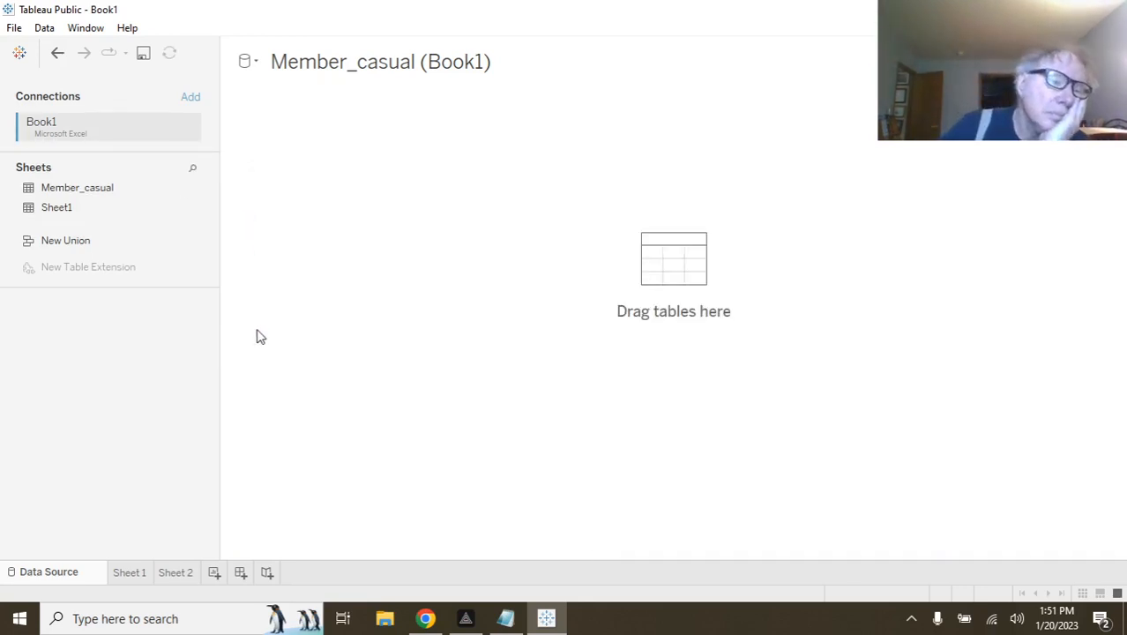
{"action": "left_click", "coordinate": [64, 207]}
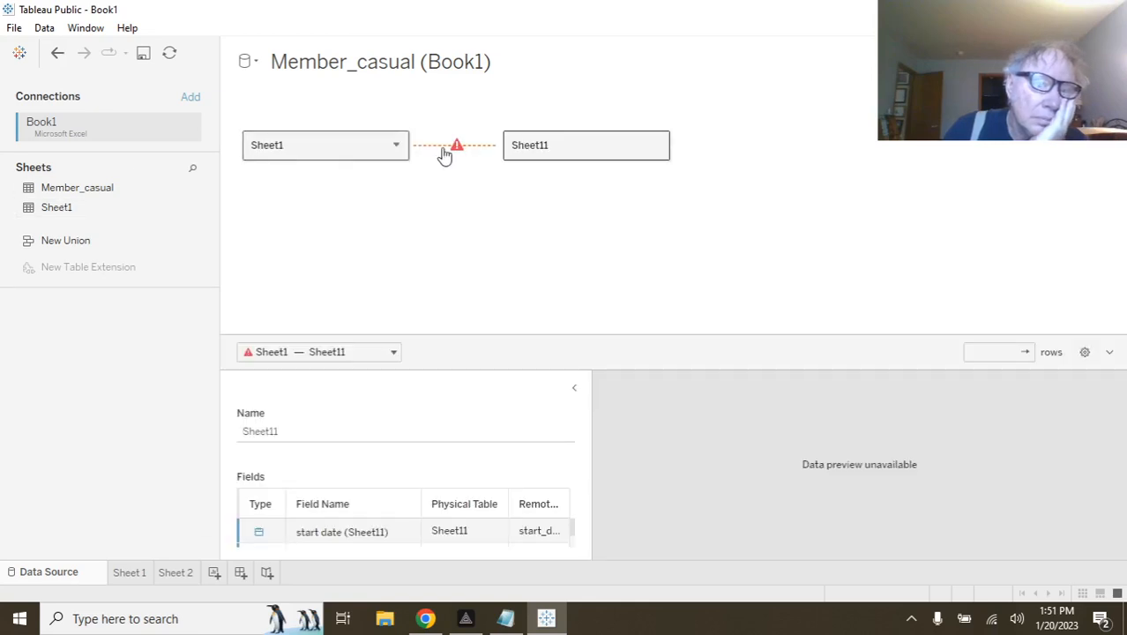
{"action": "left_click", "coordinate": [659, 149]}
{"action": "left_click", "coordinate": [693, 227]}
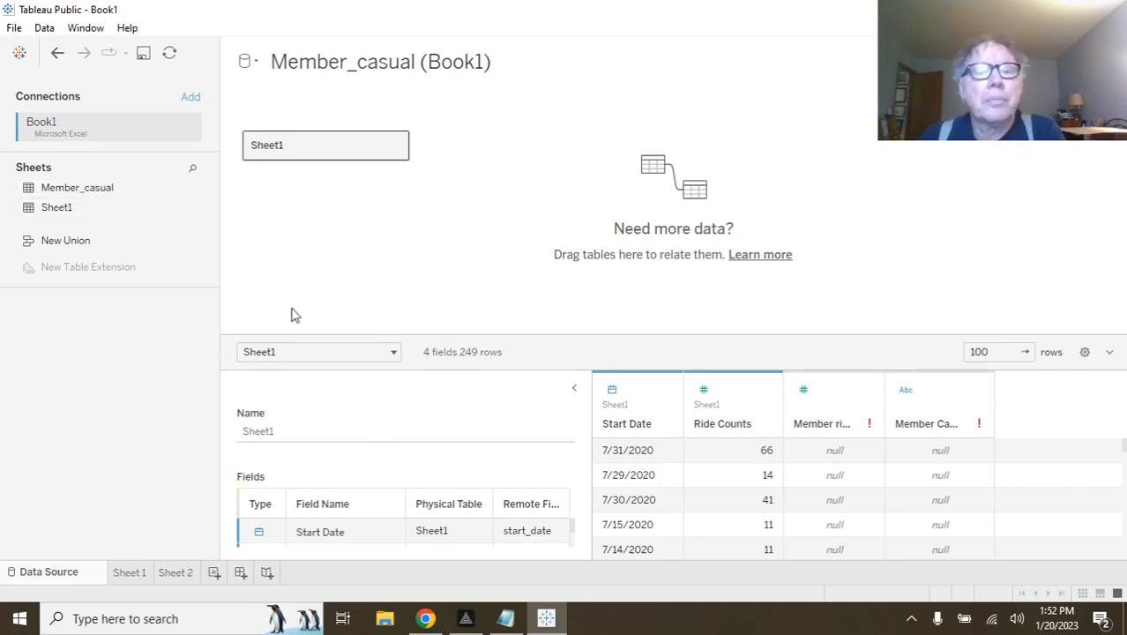
Replace the Sheet1 table in the data source with the Member_casual table.
{"action": "left_click", "coordinate": [397, 147]}
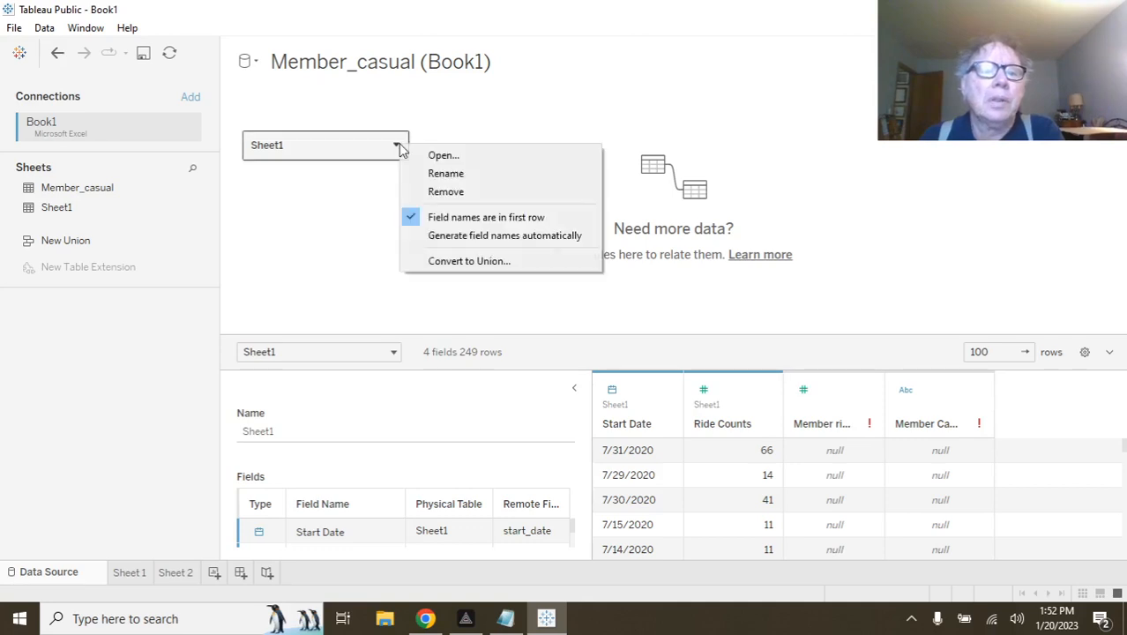
{"action": "left_click", "coordinate": [483, 202]}
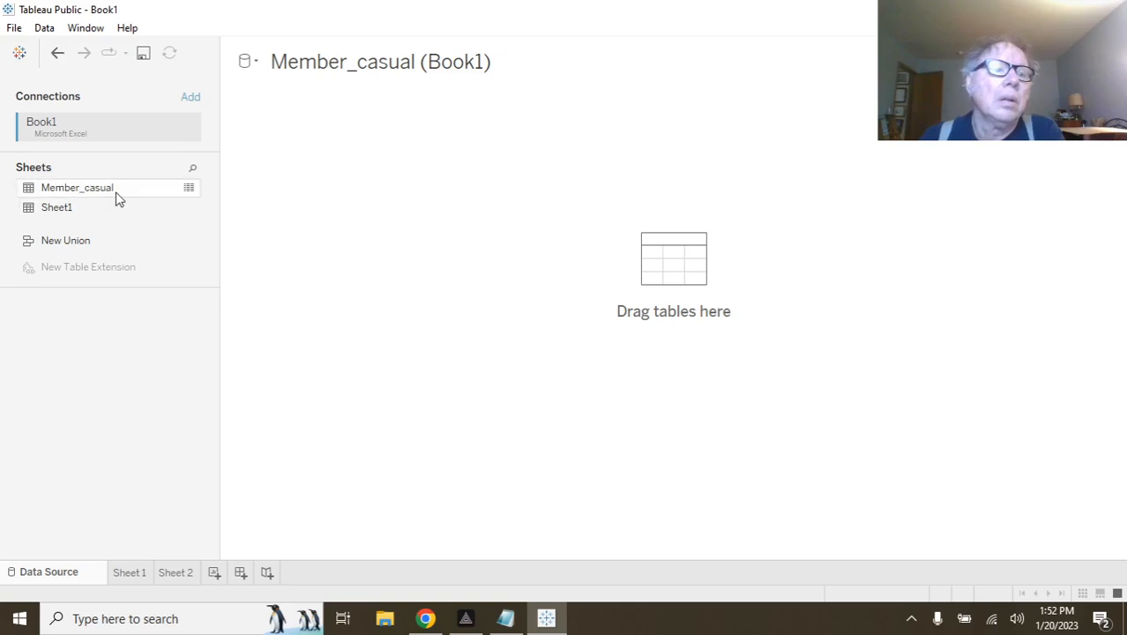
{"action": "left_click_drag", "start_coordinate": [117, 198], "coordinate": [375, 210]}
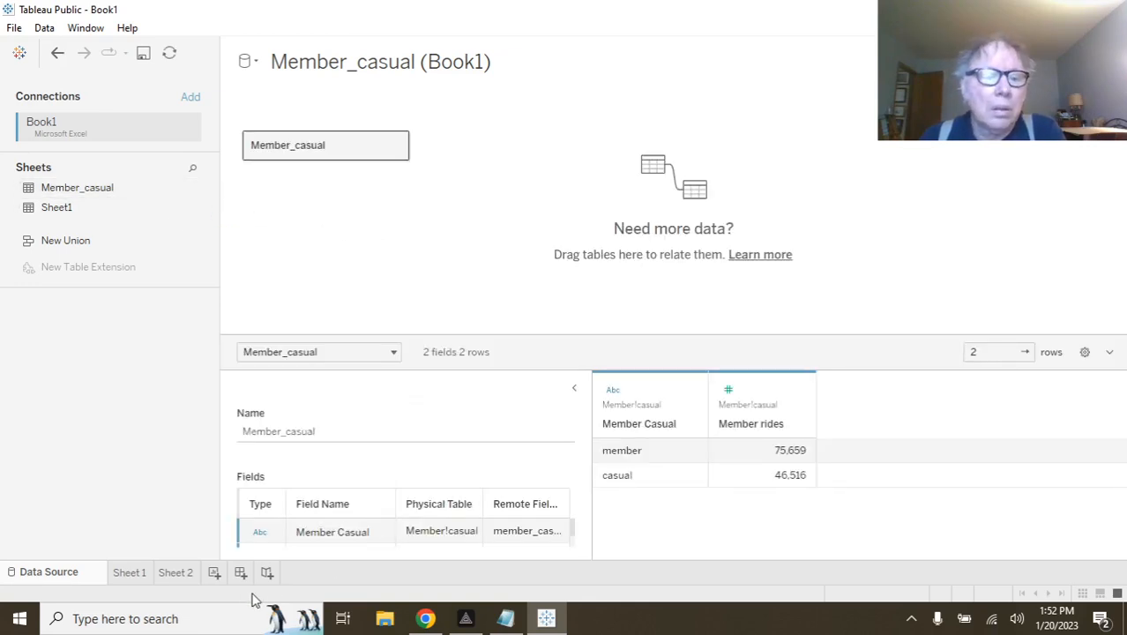
Check worksheets Sheet 2 and Sheet 1 for the fields offered by Member_casual, and return to the data source.
{"action": "left_click", "coordinate": [167, 571]}
{"action": "left_click", "coordinate": [130, 571]}
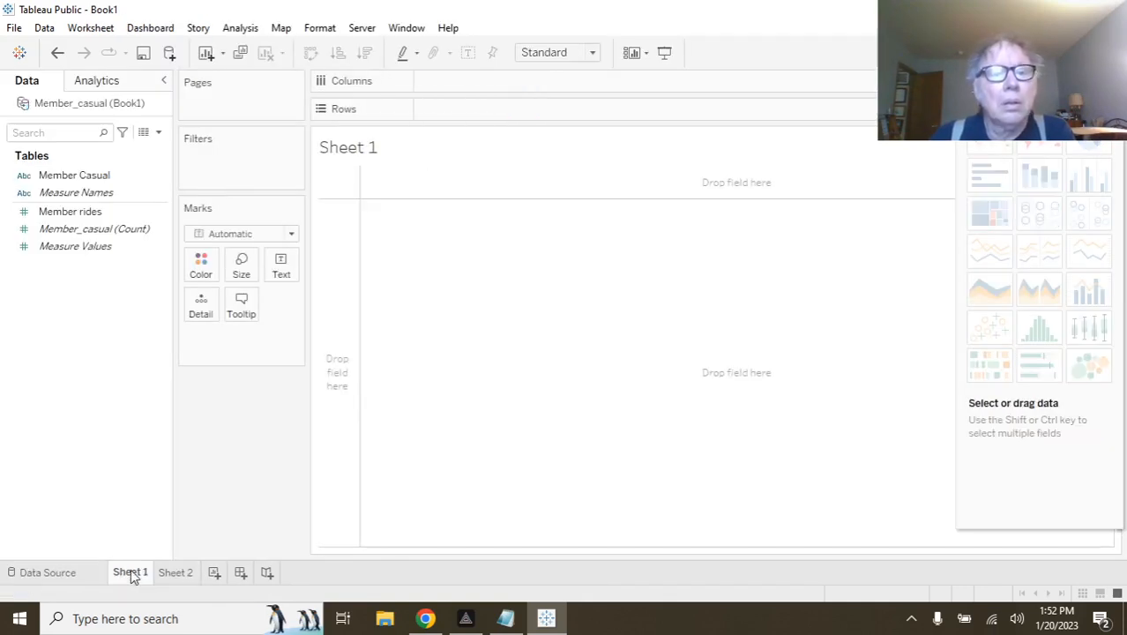
{"action": "right_click", "coordinate": [420, 208]}
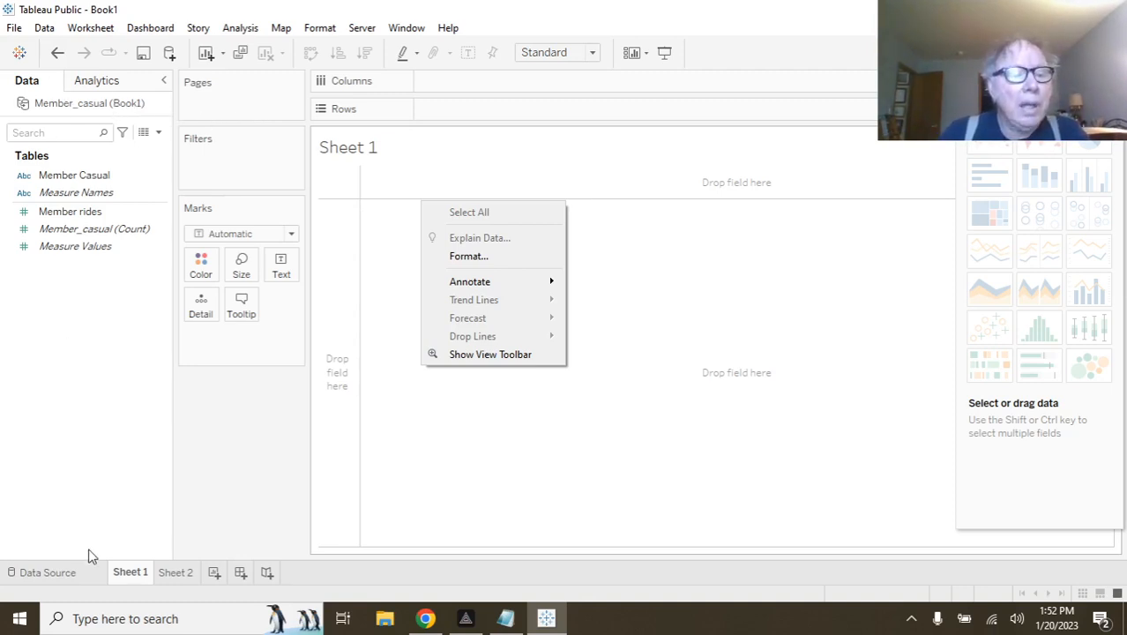
{"action": "left_click", "coordinate": [70, 572]}
{"action": "left_click", "coordinate": [71, 571]}
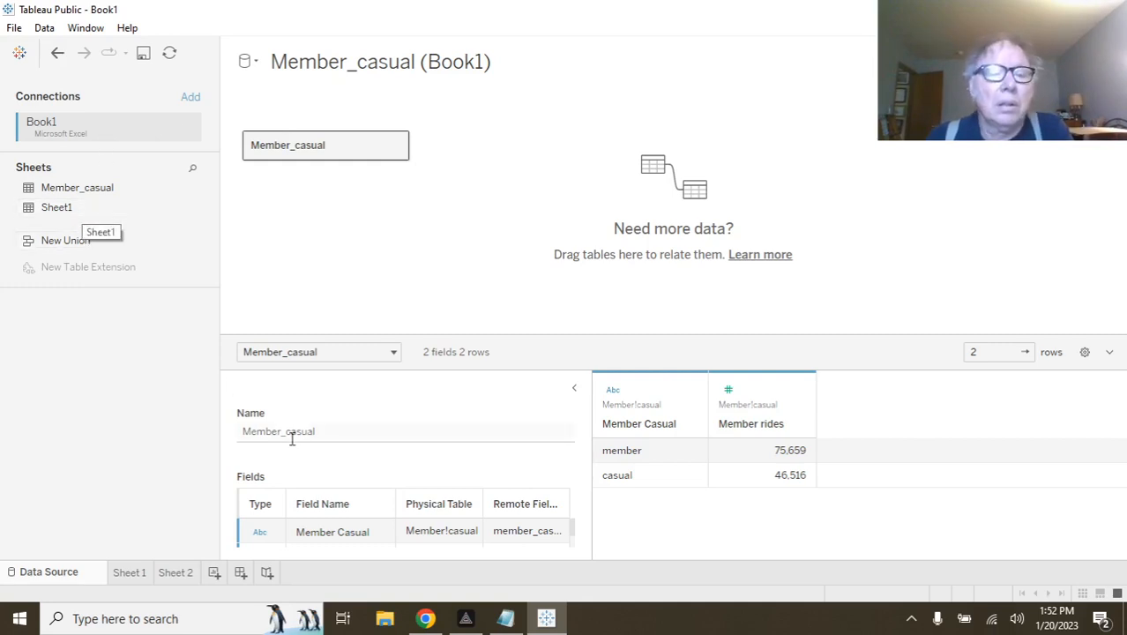
Add a new story and a new worksheet, and look through the workbook's sheets and data source.
{"action": "left_click", "coordinate": [266, 574]}
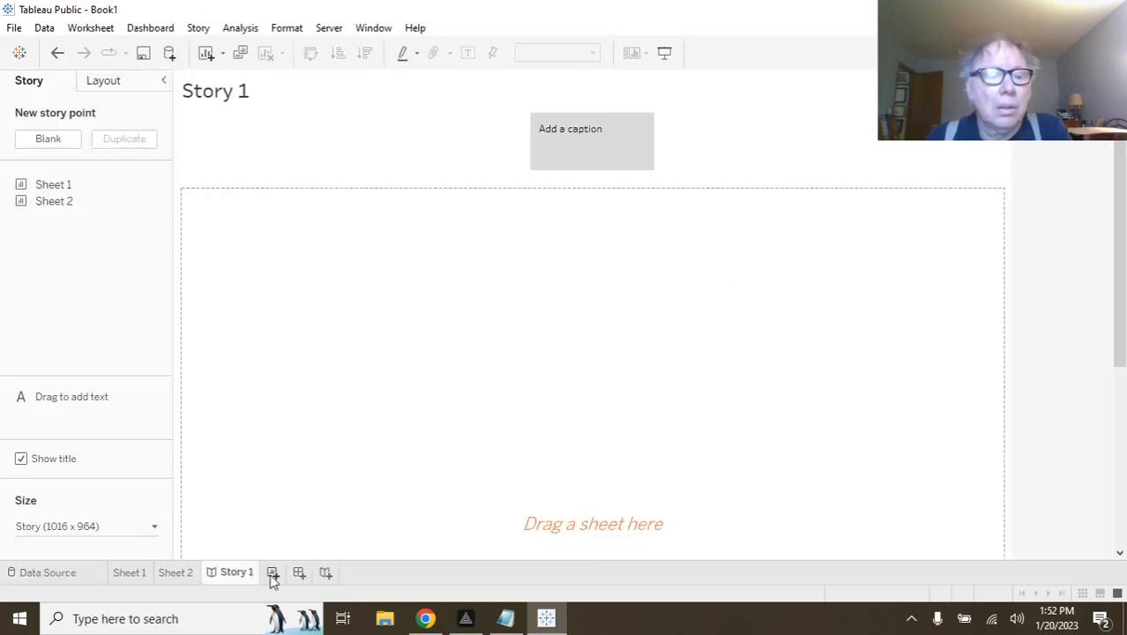
{"action": "left_click", "coordinate": [272, 575]}
{"action": "left_click", "coordinate": [128, 573]}
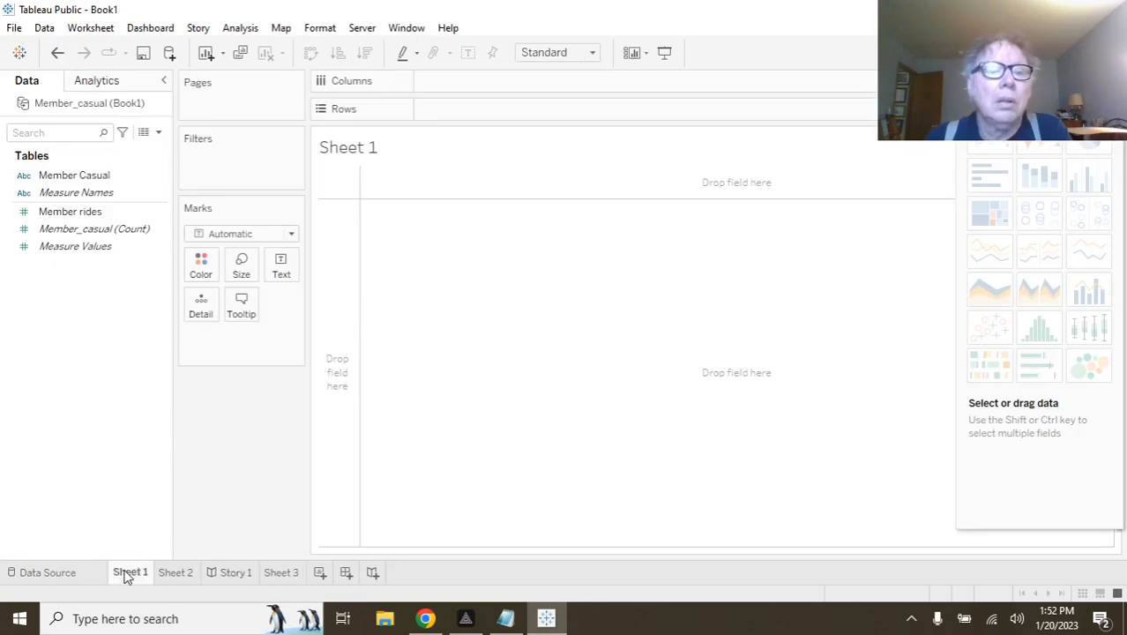
{"action": "left_click", "coordinate": [187, 575]}
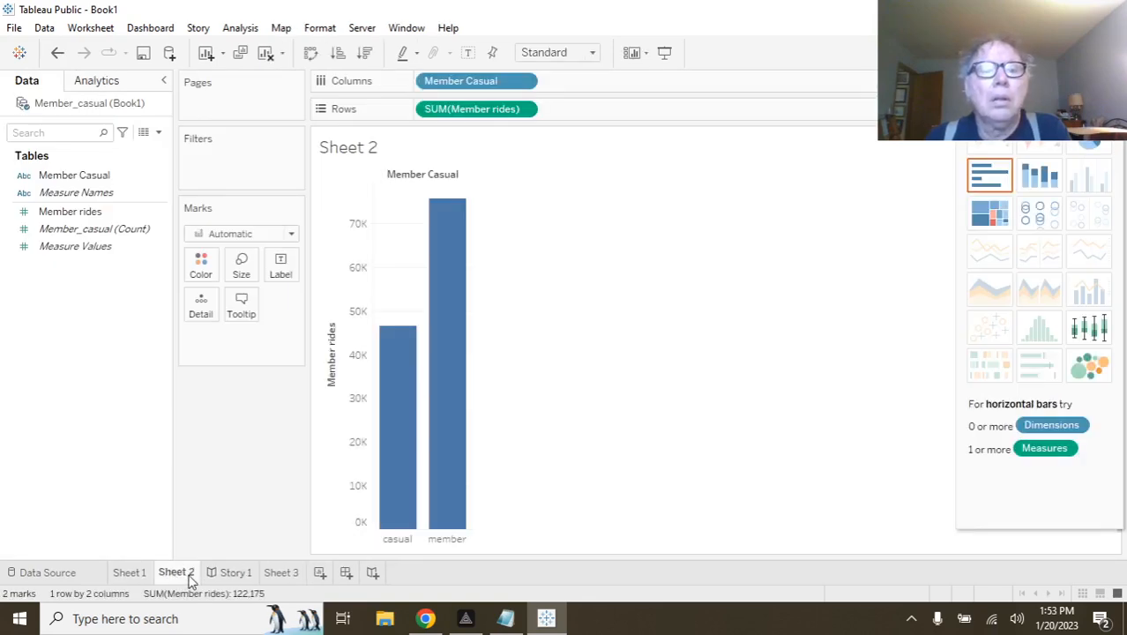
{"action": "left_click", "coordinate": [233, 574]}
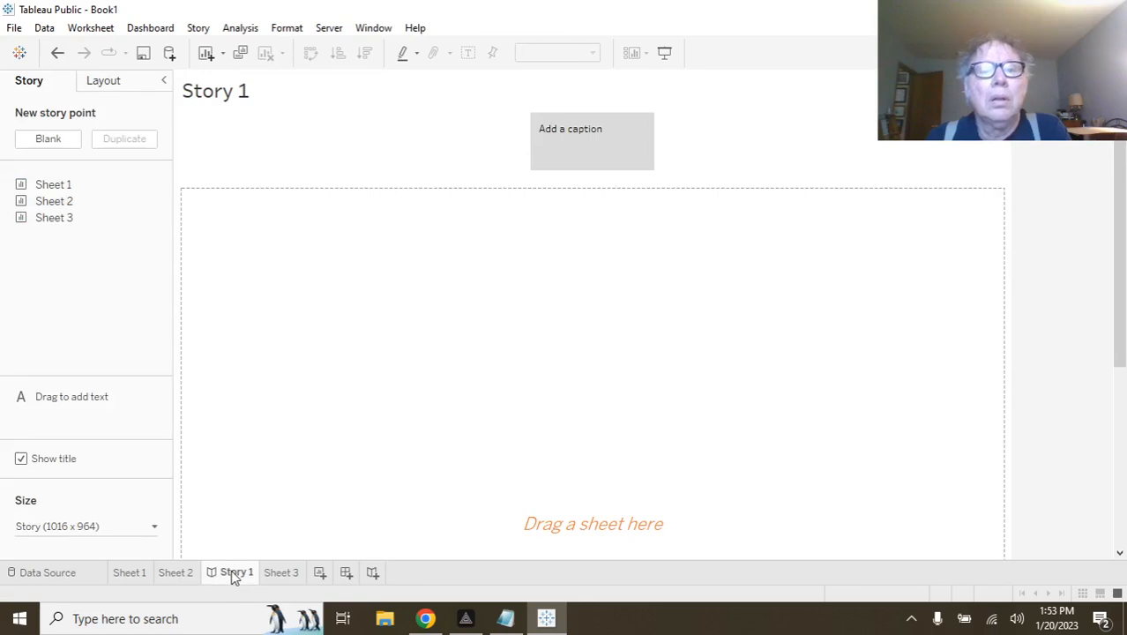
{"action": "left_click", "coordinate": [69, 574]}
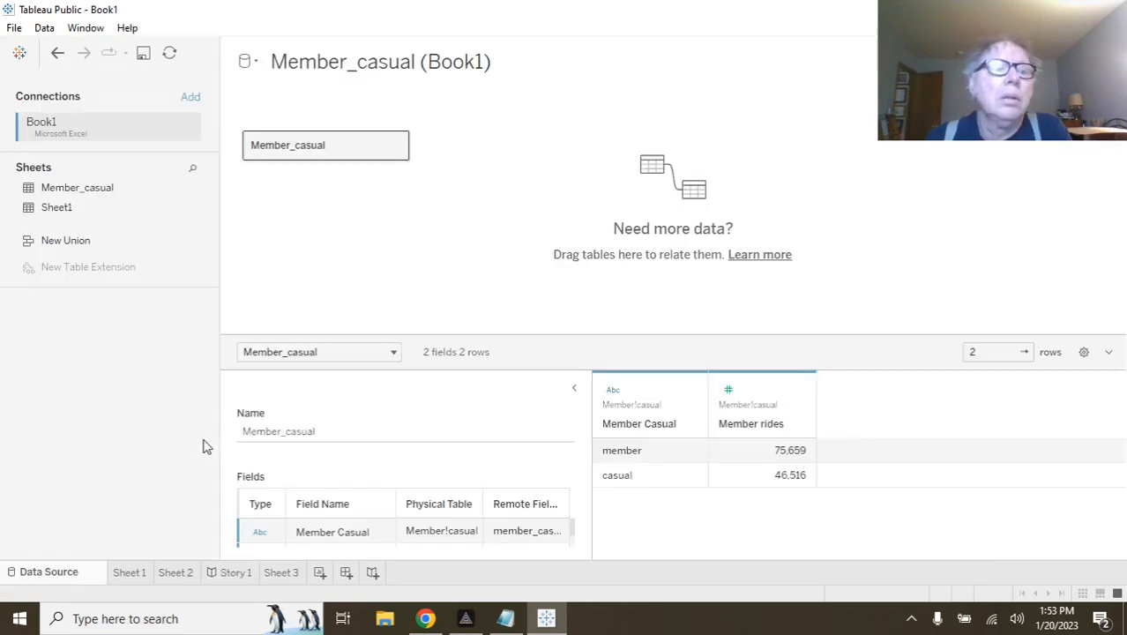
{"action": "left_click", "coordinate": [129, 573]}
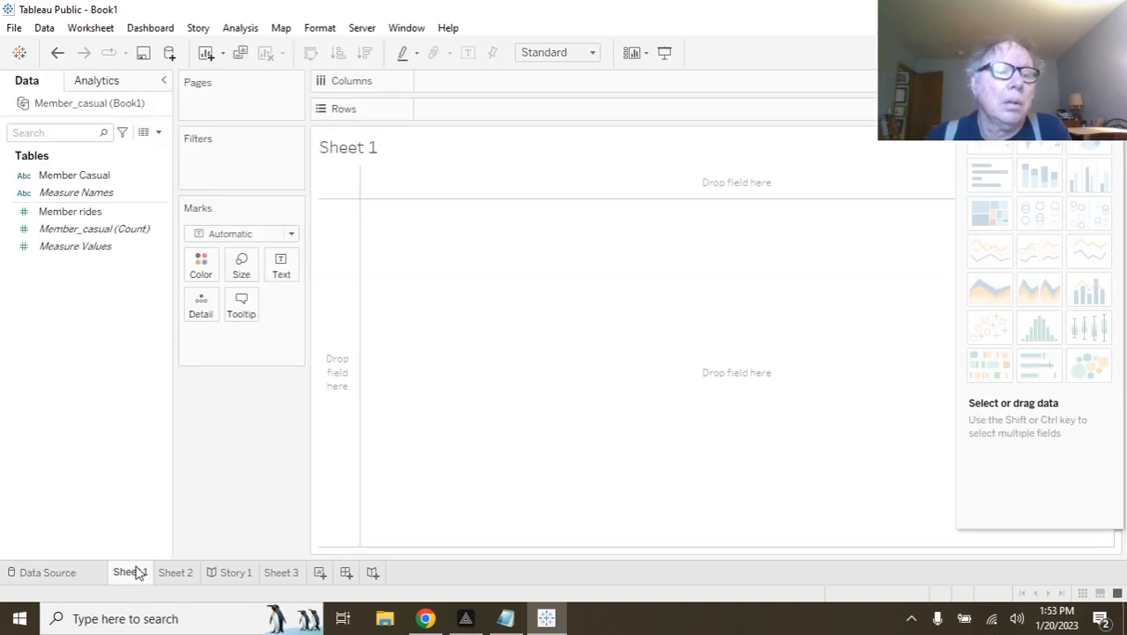
Delete Story 1 and the empty worksheet Sheet 3 from the workbook.
{"action": "right_click", "coordinate": [232, 572]}
{"action": "left_click", "coordinate": [274, 401]}
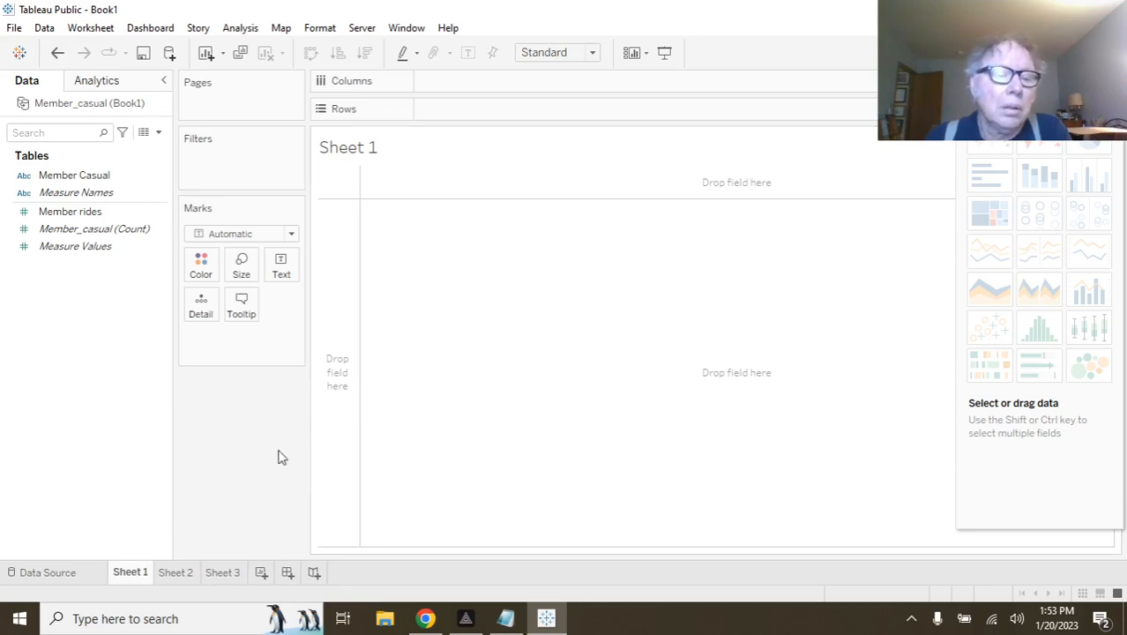
{"action": "left_click", "coordinate": [176, 572]}
{"action": "left_click", "coordinate": [222, 575]}
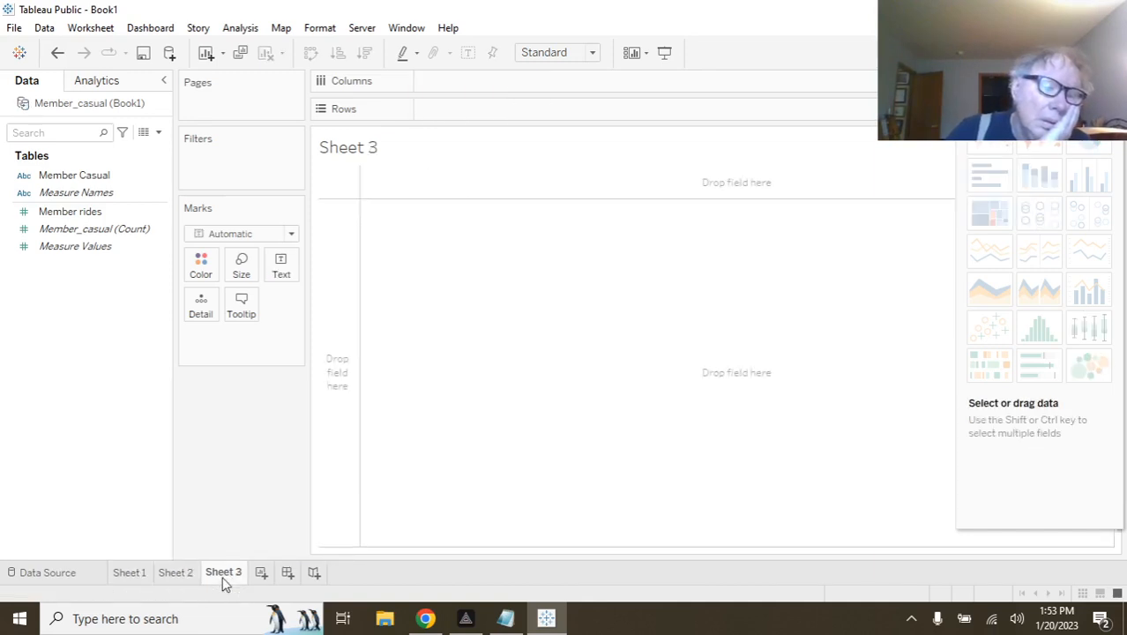
{"action": "right_click", "coordinate": [222, 575]}
{"action": "left_click", "coordinate": [320, 416]}
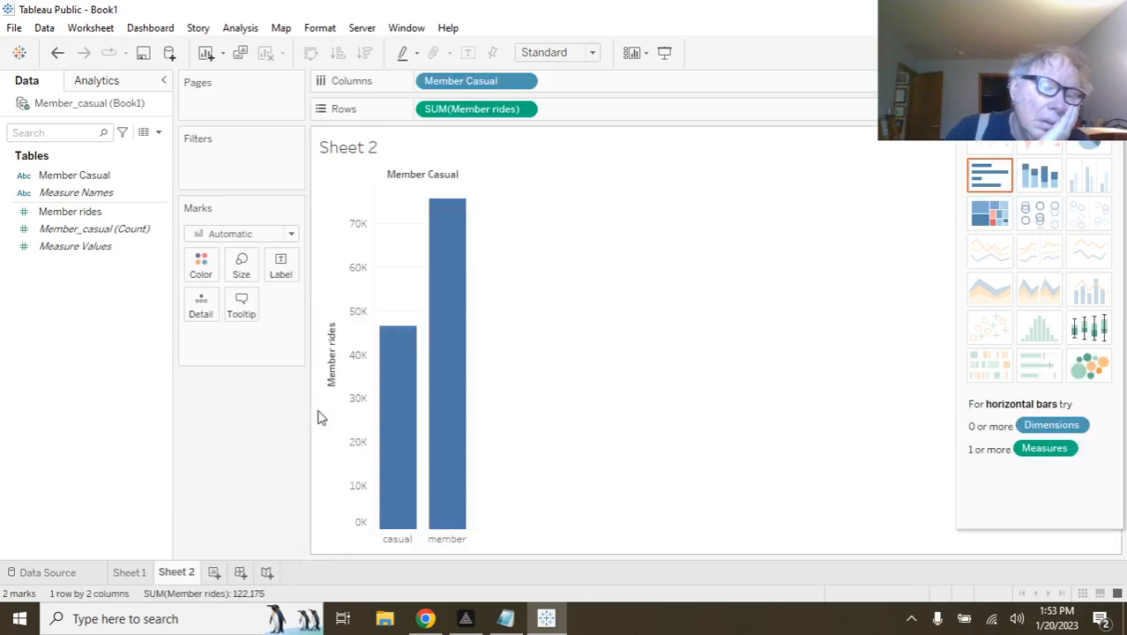
Rename the data source as Book1.
{"action": "left_click", "coordinate": [129, 573]}
{"action": "left_click", "coordinate": [87, 179]}
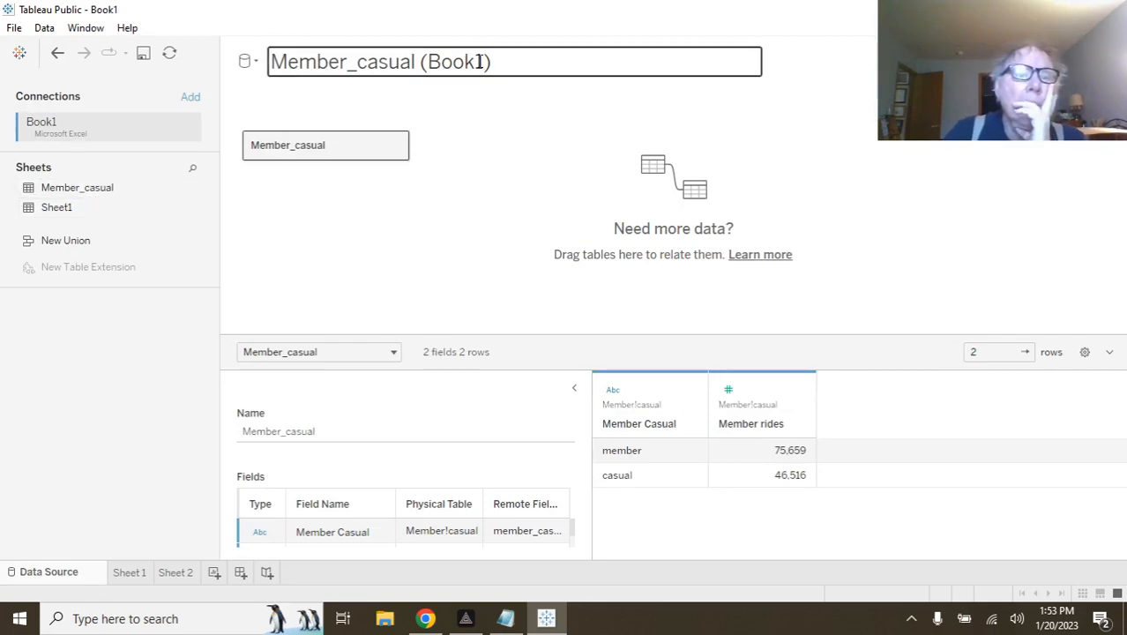
{"action": "left_click", "coordinate": [427, 62]}
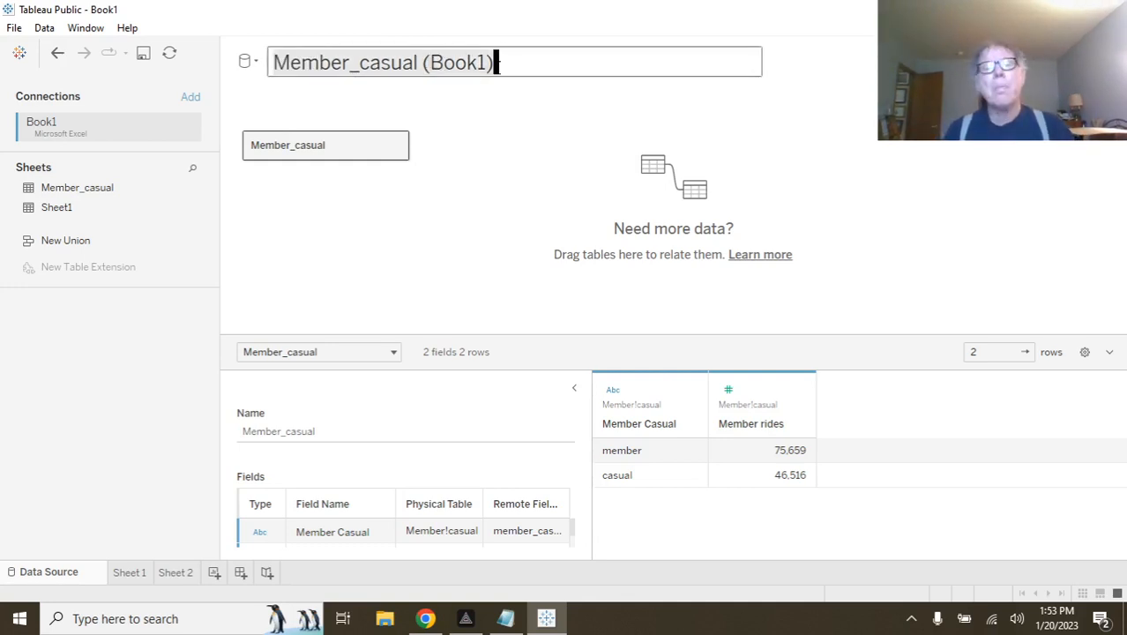
{"action": "key", "text": "BackSpace"}
{"action": "type", "text": "Boo"}
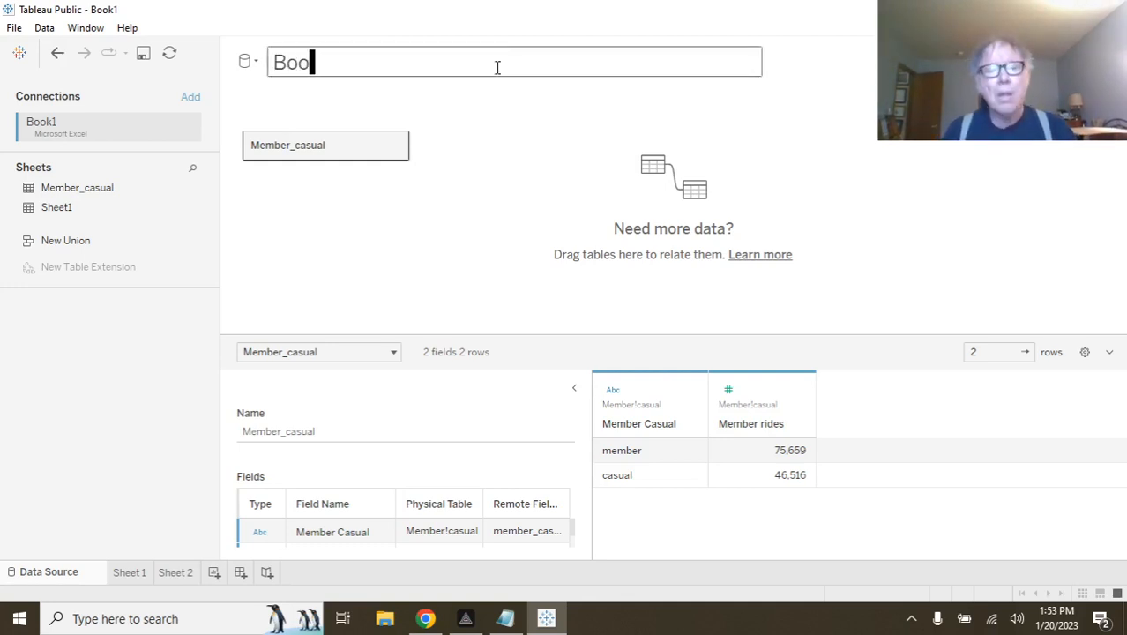
{"action": "type", "text": "k"}
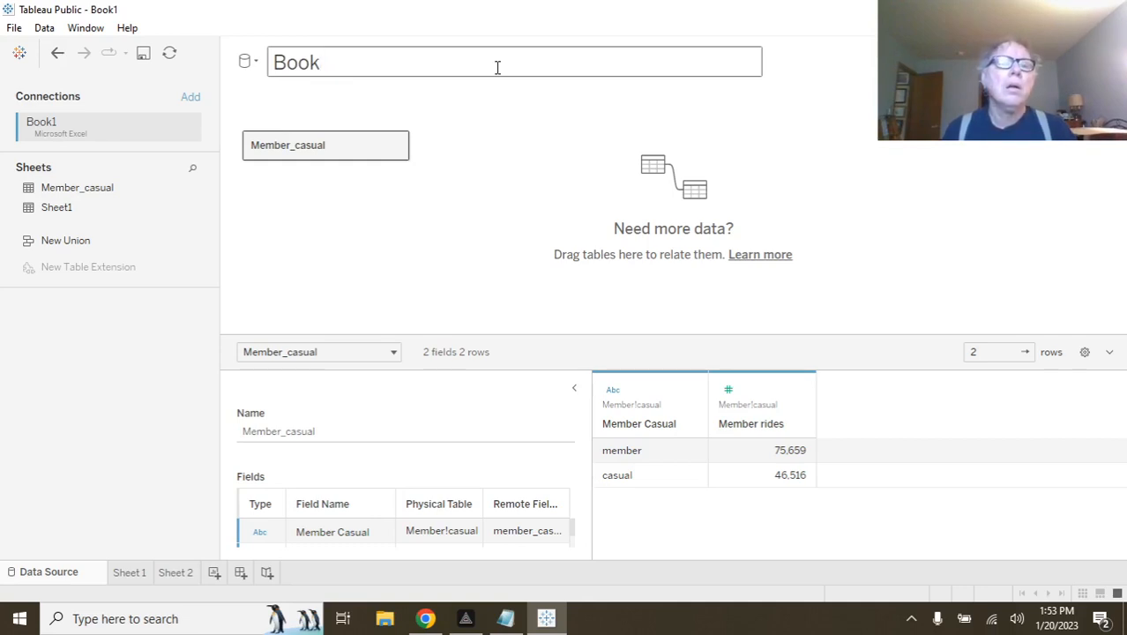
{"action": "type", "text": "1"}
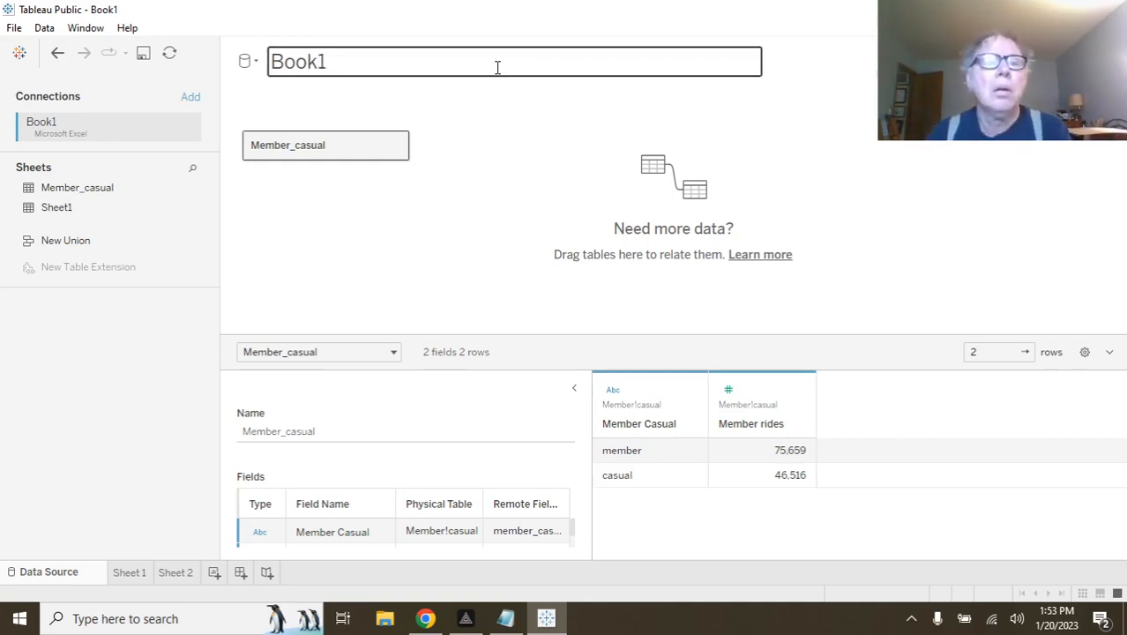
{"action": "key", "text": "Return"}
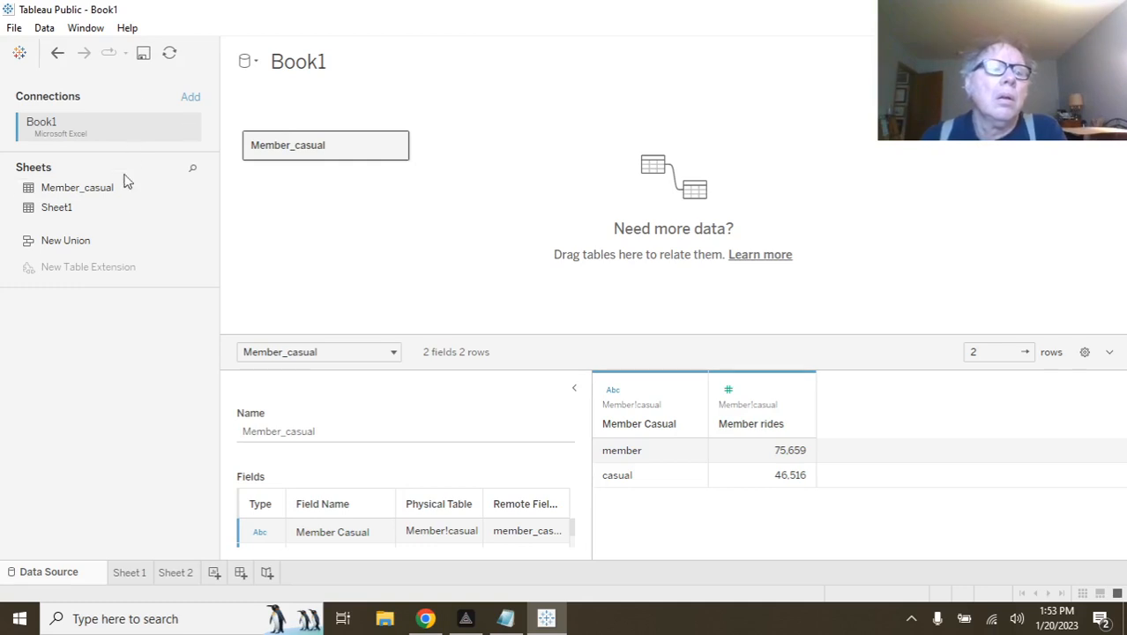
{"action": "left_click_drag", "start_coordinate": [94, 209], "coordinate": [324, 229]}
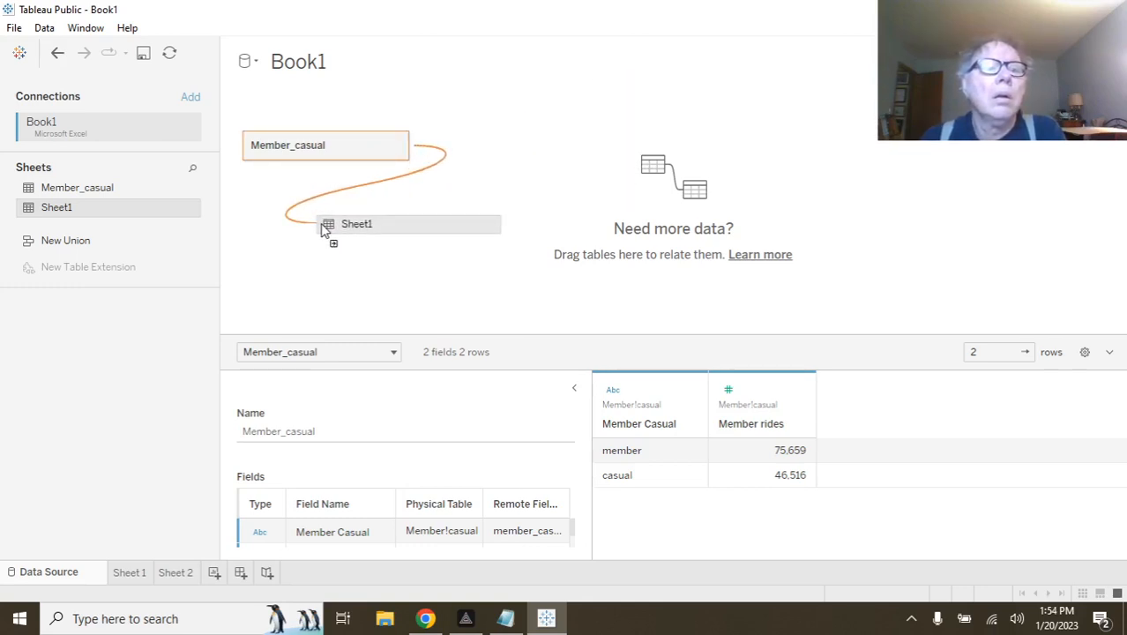
{"action": "left_click_drag", "start_coordinate": [323, 228], "coordinate": [323, 227]}
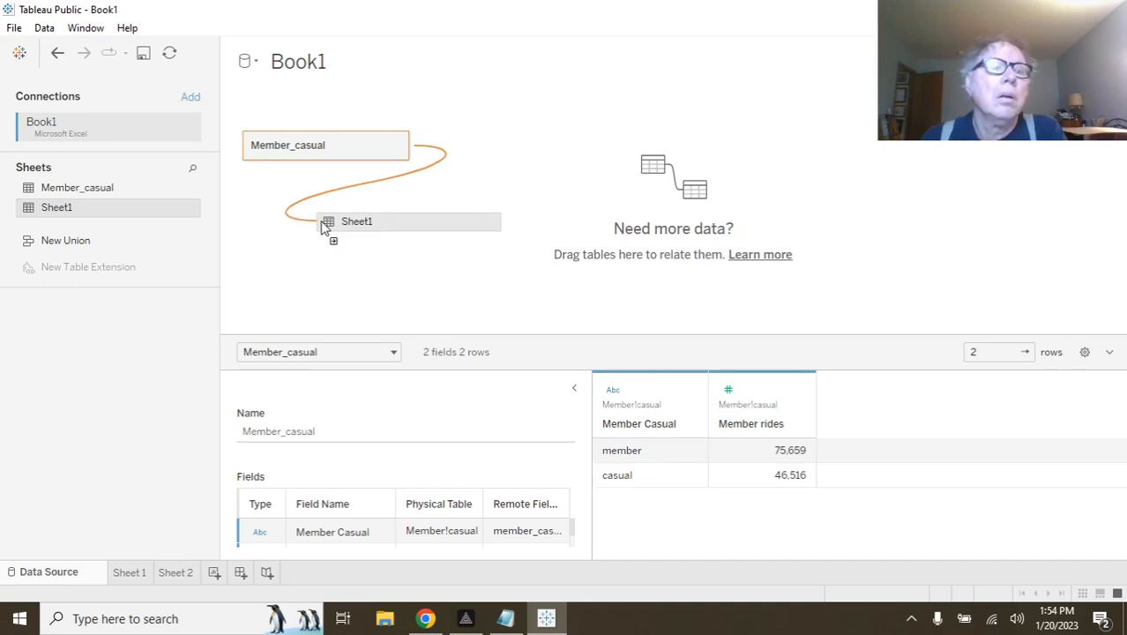
{"action": "left_click_drag", "start_coordinate": [323, 227], "coordinate": [423, 82]}
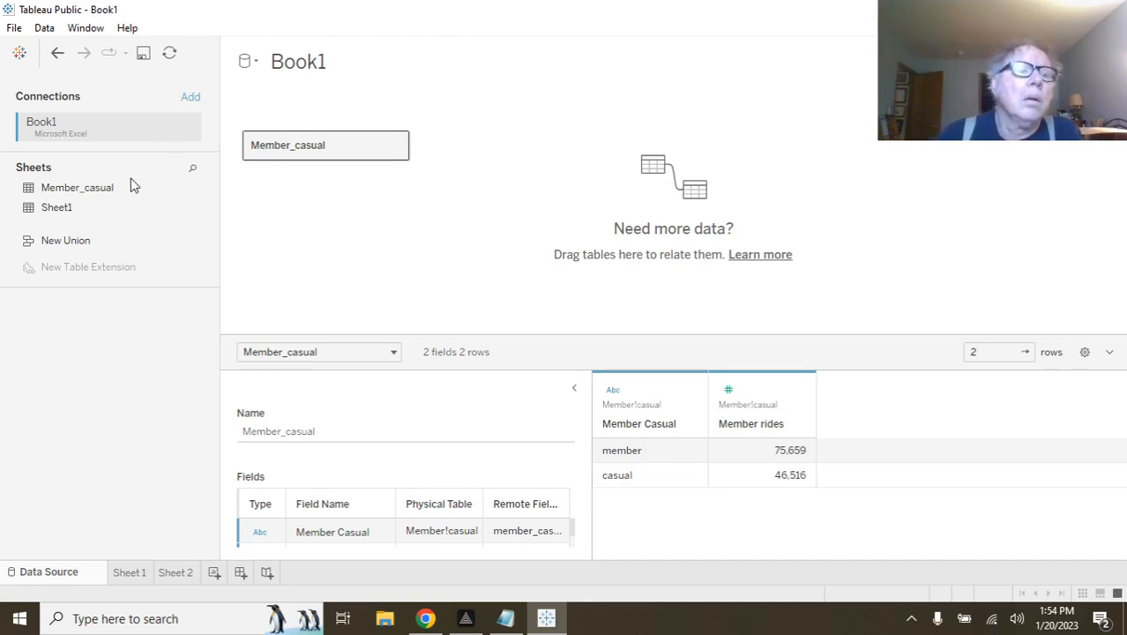
Add another Microsoft Excel connection to Book1.xlsx from the Cyclistic-Bike-Share folder.
{"action": "left_click", "coordinate": [192, 100]}
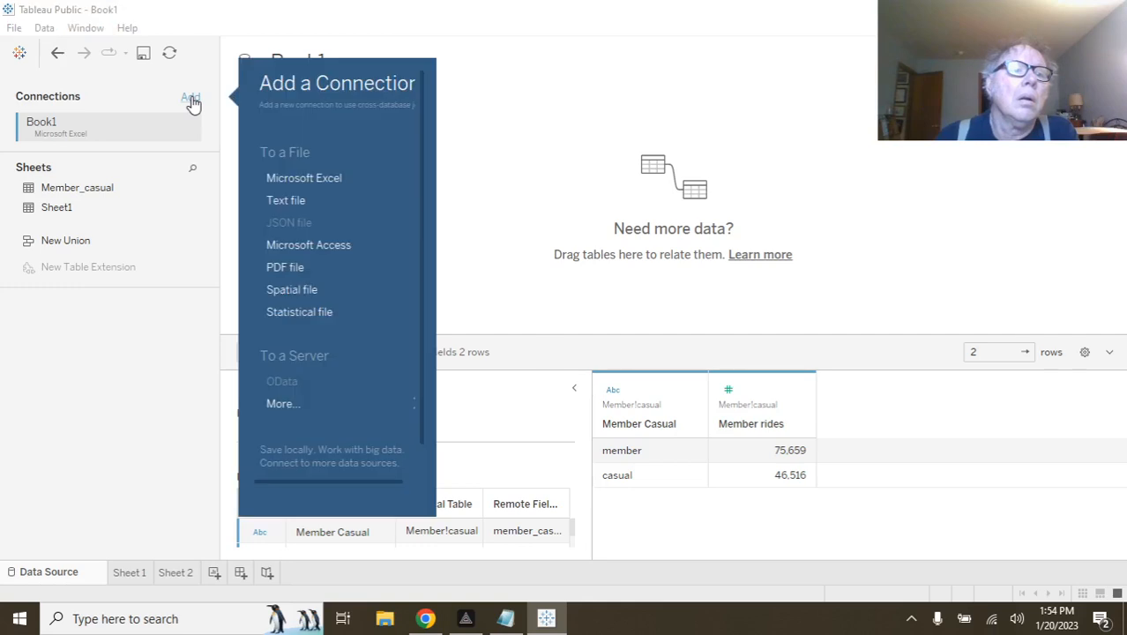
{"action": "left_click", "coordinate": [311, 177]}
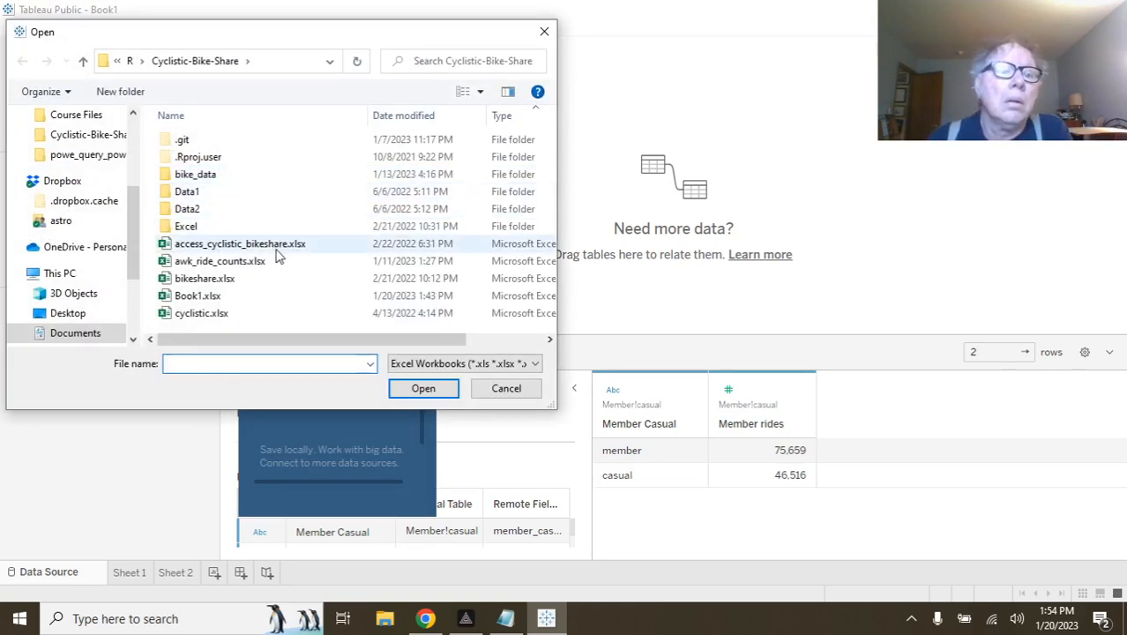
{"action": "left_click", "coordinate": [189, 296]}
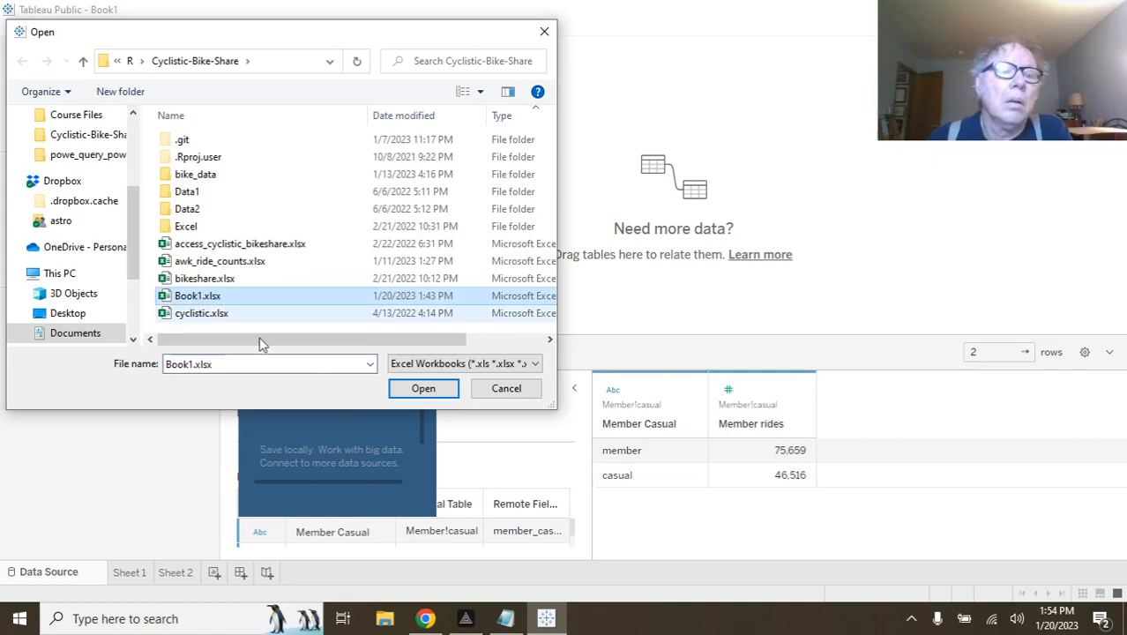
{"action": "left_click", "coordinate": [416, 388]}
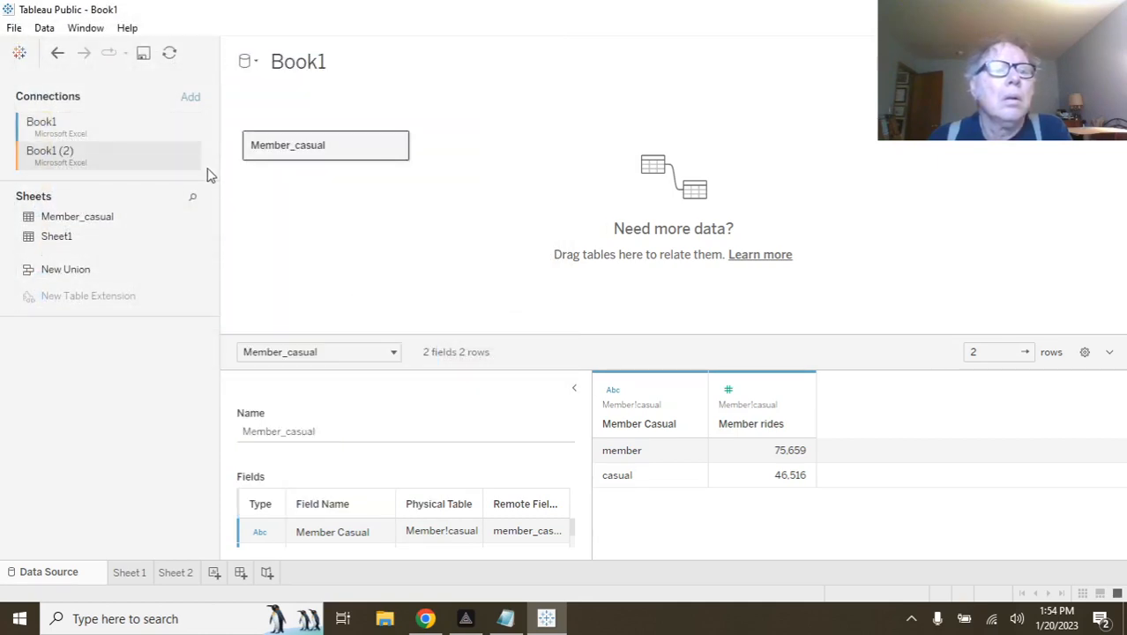
Rename the second Microsoft Excel connection, Book1 (2), as Book2.
{"action": "double_click", "coordinate": [72, 152]}
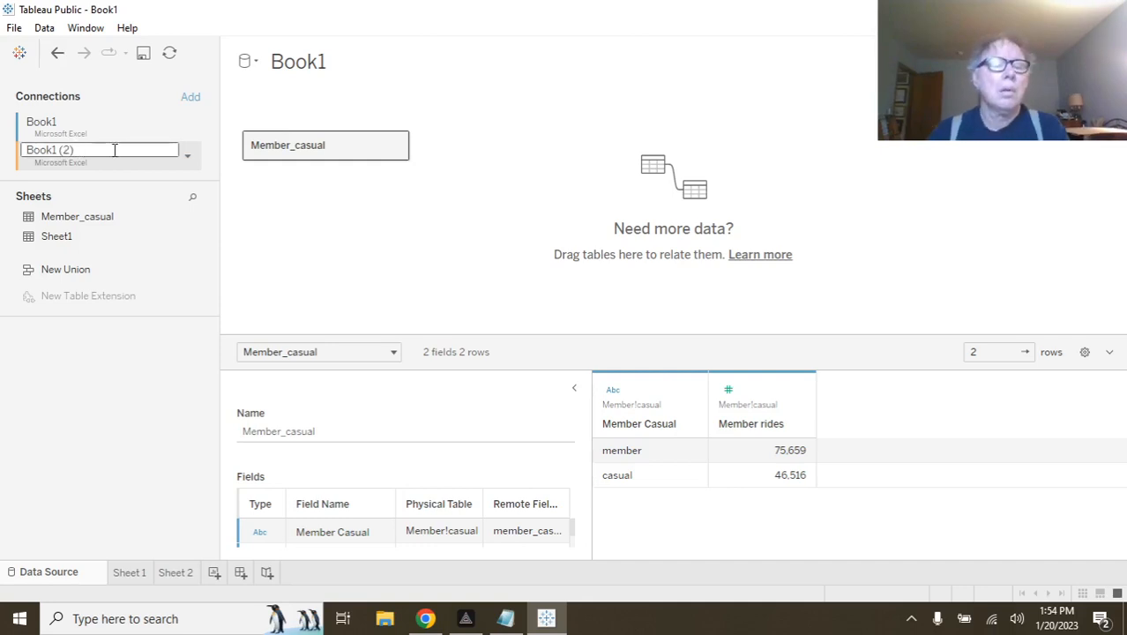
{"action": "key", "text": "Left"}
{"action": "key", "text": "BackSpace"}
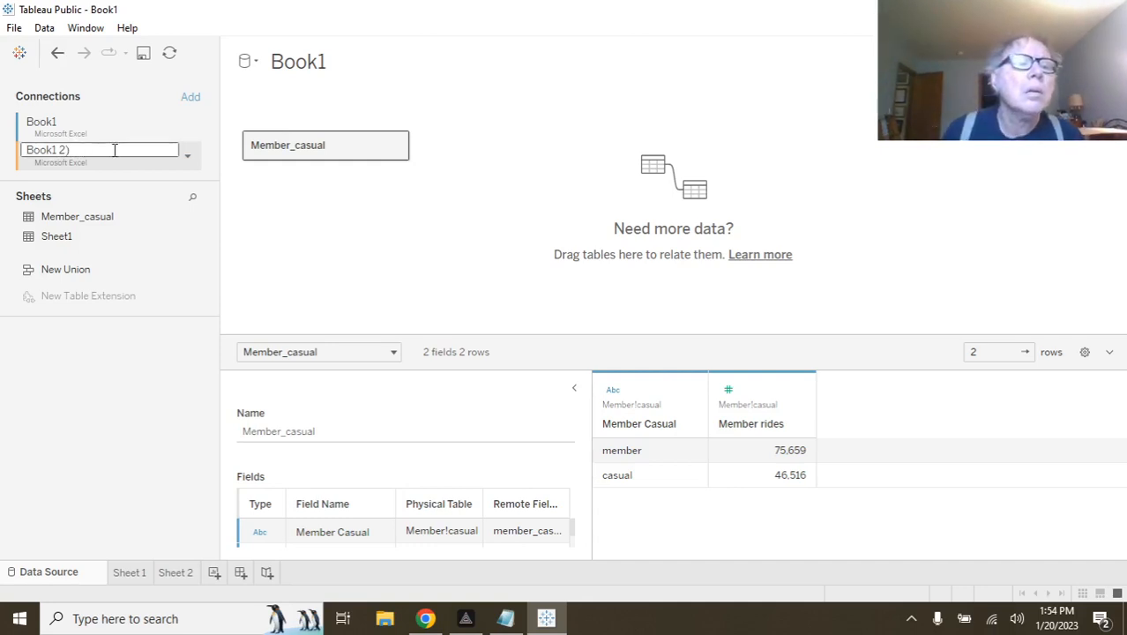
{"action": "key", "text": "BackSpace"}
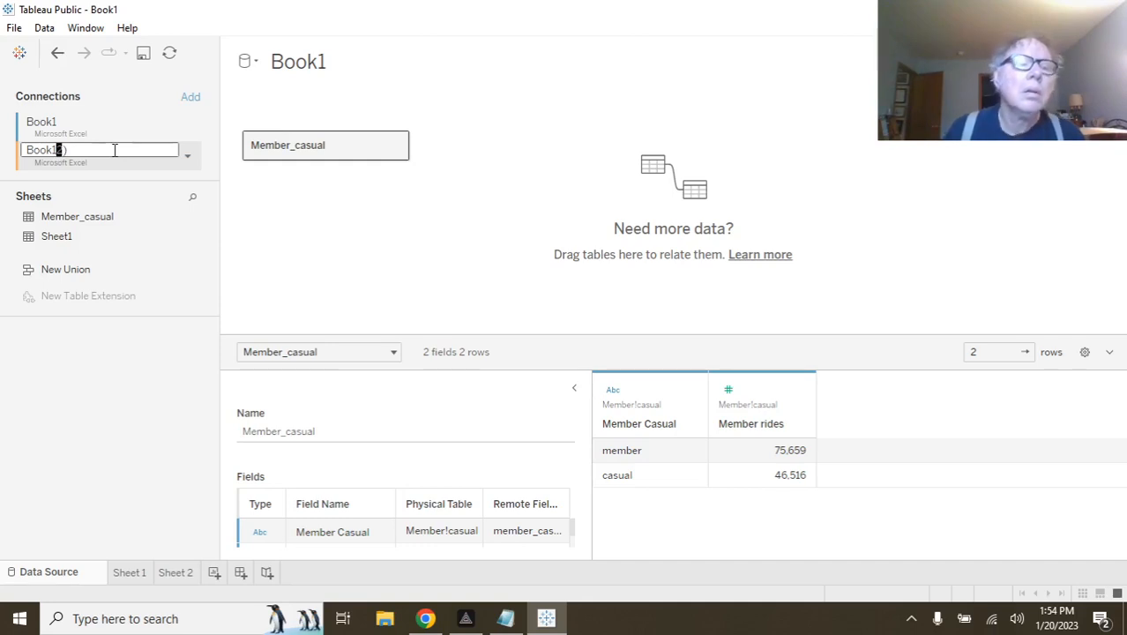
{"action": "key", "text": "BackSpace"}
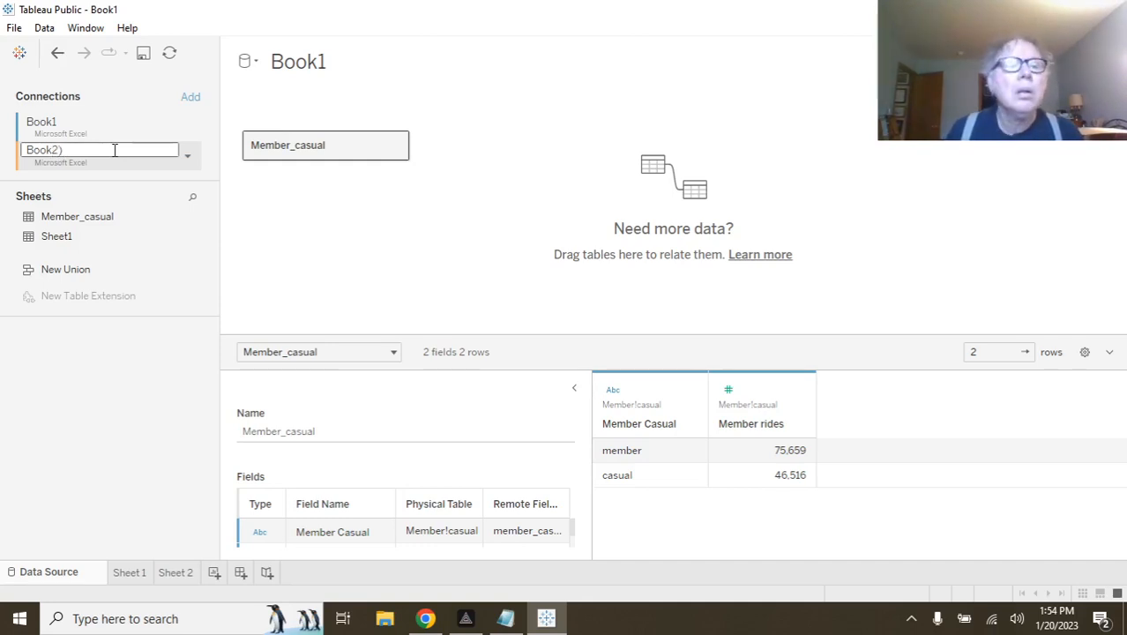
{"action": "key", "text": "Right"}
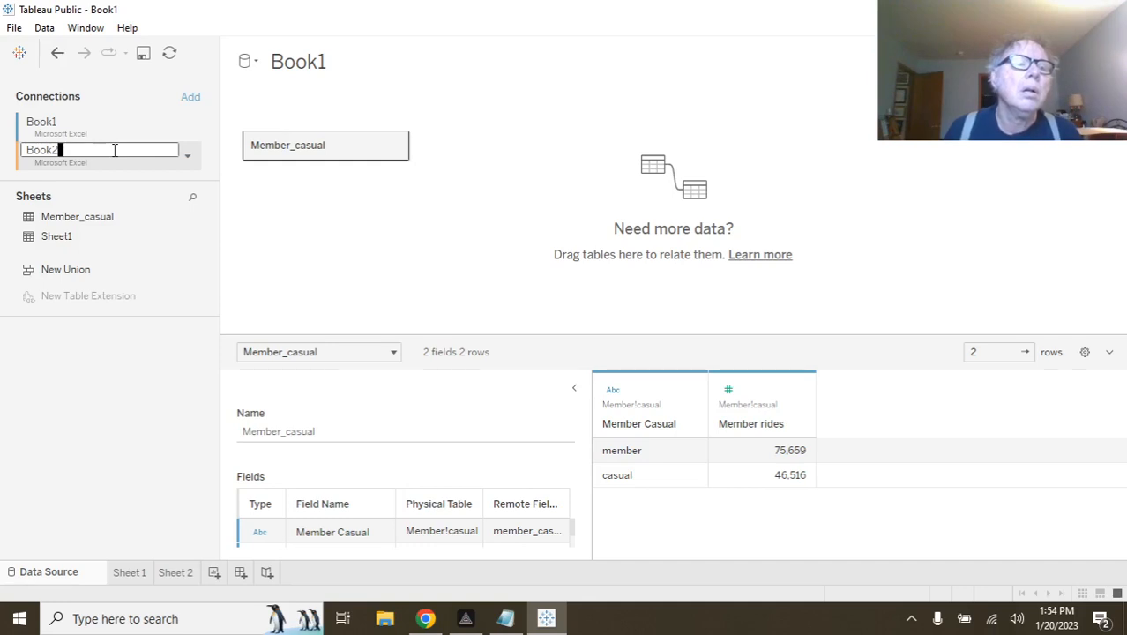
{"action": "key", "text": "Return"}
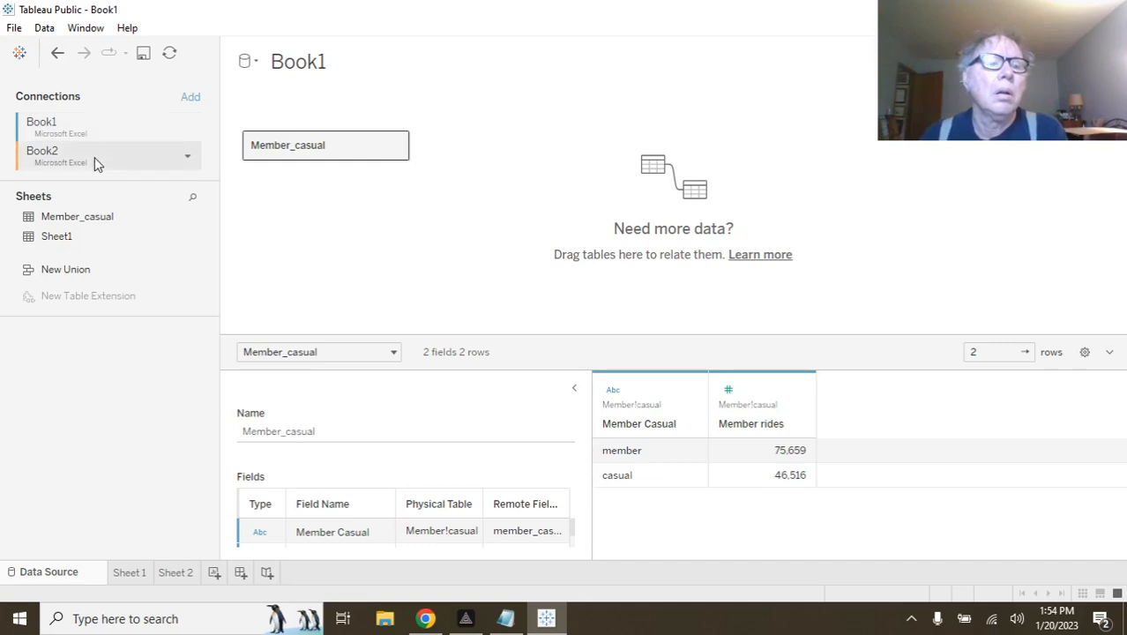
Examine the options of the Member_casual table and the Book2 connection, and compare the sheets offered by Book1 and Book2.
{"action": "left_click", "coordinate": [94, 157]}
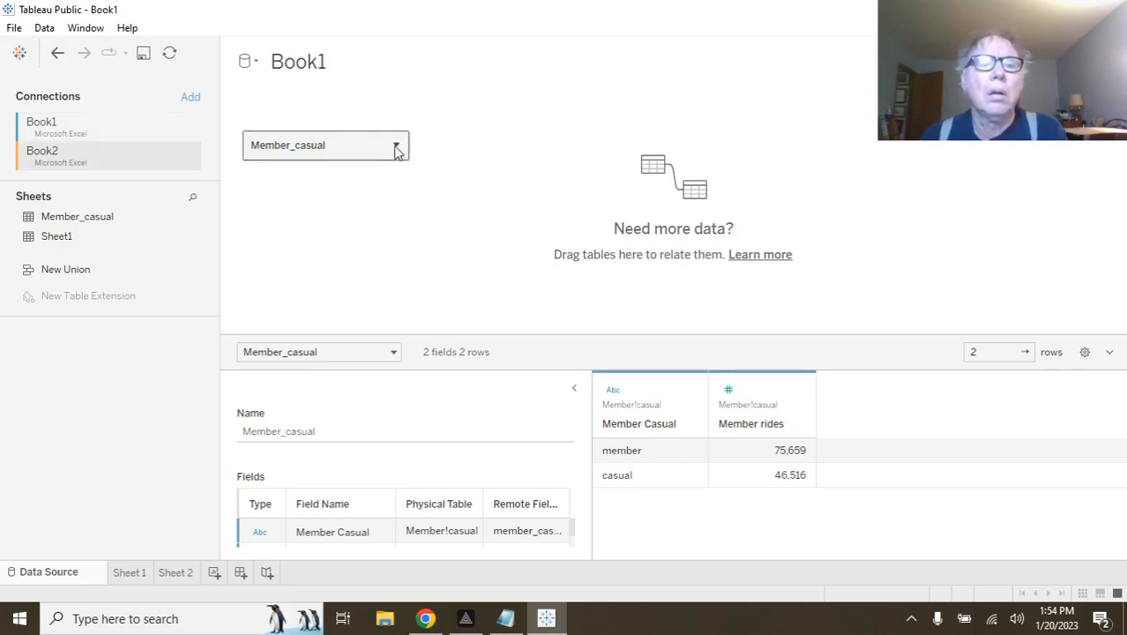
{"action": "left_click", "coordinate": [395, 147]}
{"action": "left_click", "coordinate": [396, 147]}
{"action": "left_click", "coordinate": [396, 147]}
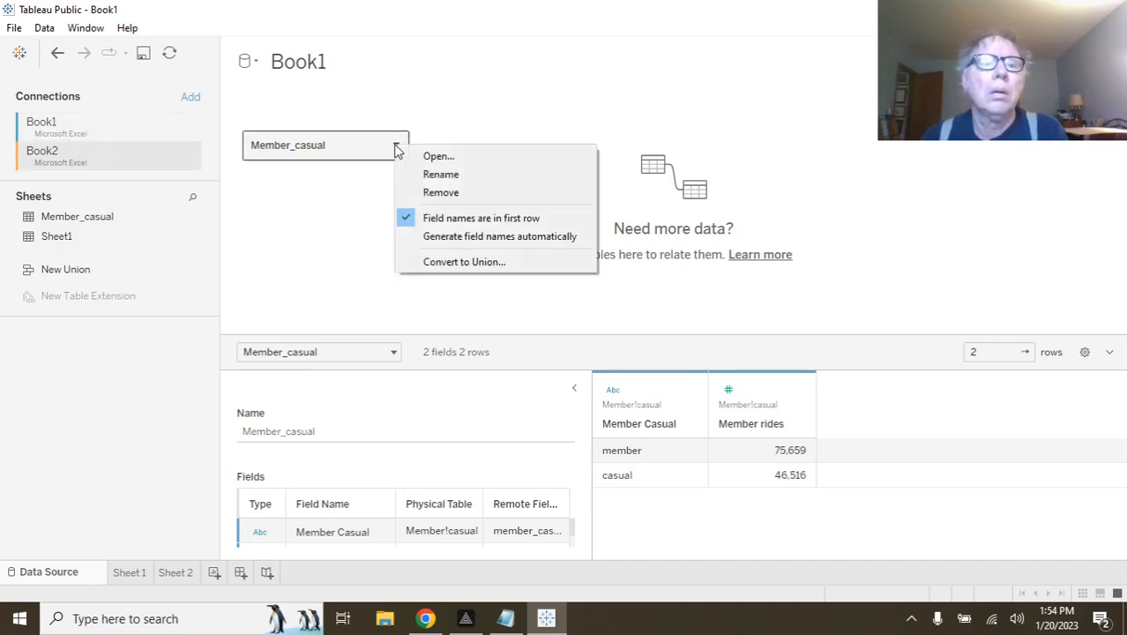
{"action": "left_click", "coordinate": [351, 256]}
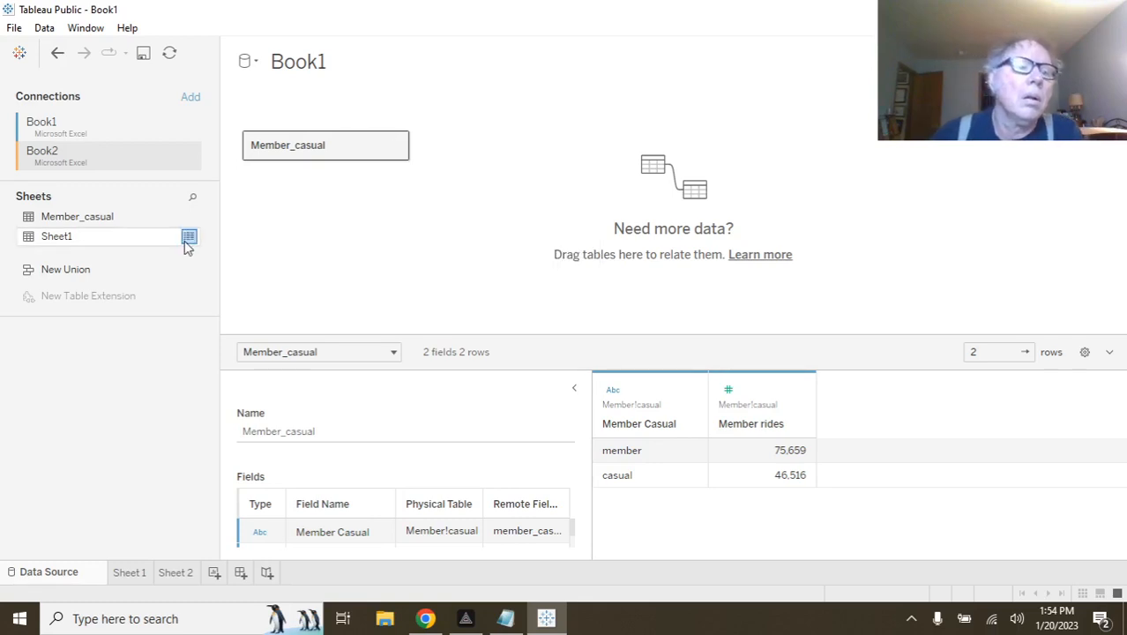
{"action": "double_click", "coordinate": [97, 161]}
{"action": "left_click", "coordinate": [187, 159]}
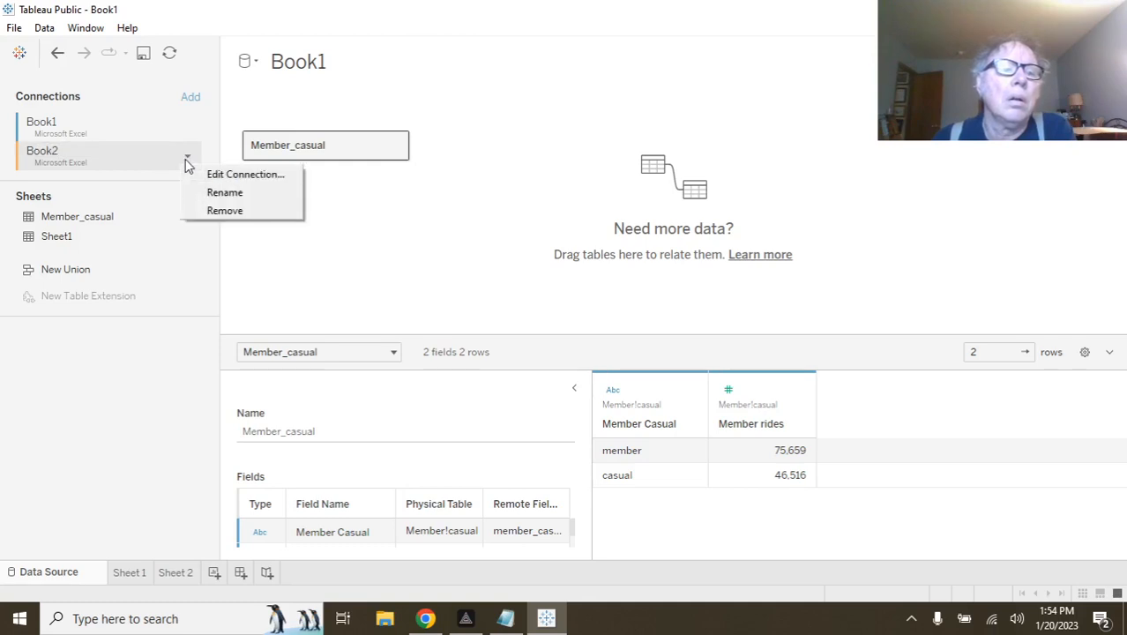
{"action": "left_click", "coordinate": [187, 164]}
{"action": "left_click", "coordinate": [187, 162]}
{"action": "left_click", "coordinate": [97, 163]}
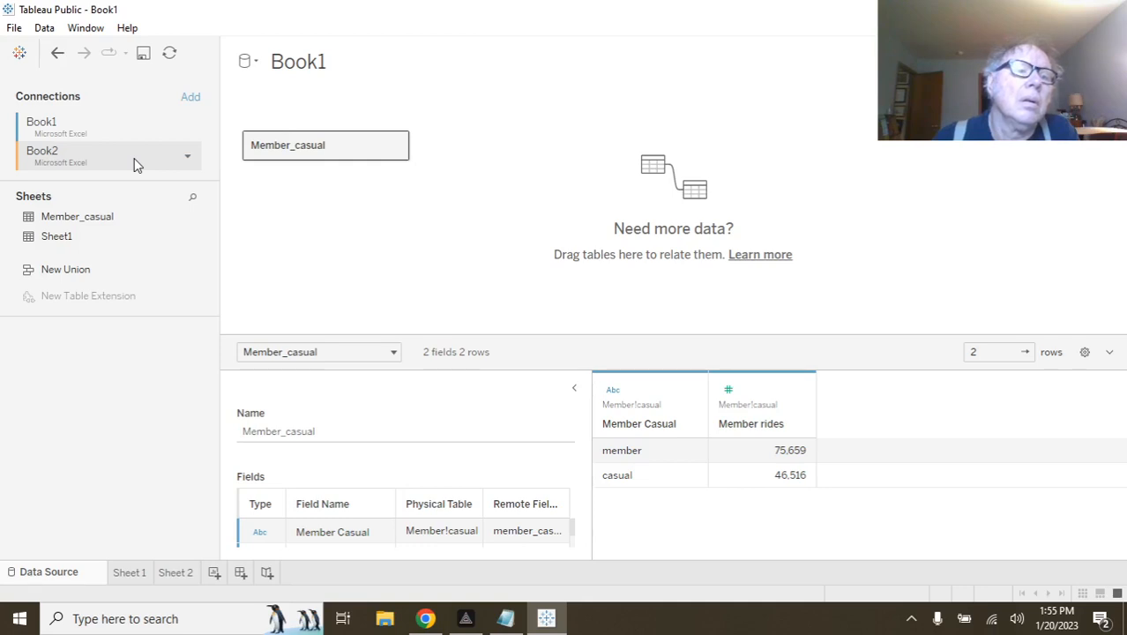
{"action": "left_click", "coordinate": [100, 243]}
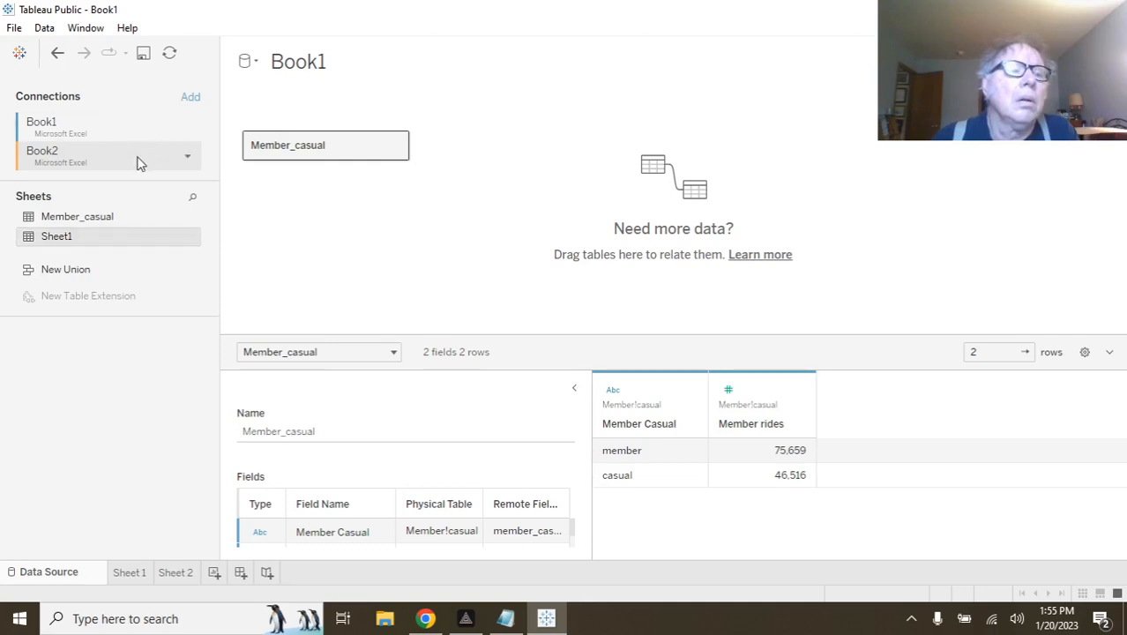
{"action": "double_click", "coordinate": [138, 155]}
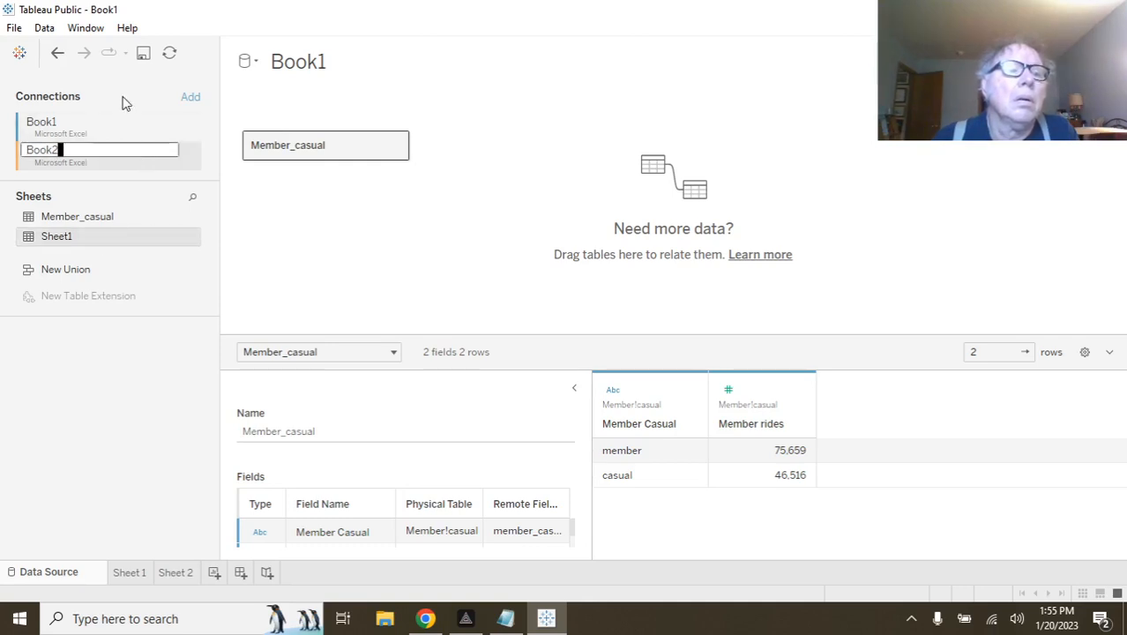
{"action": "left_click", "coordinate": [128, 102]}
{"action": "left_click", "coordinate": [103, 123]}
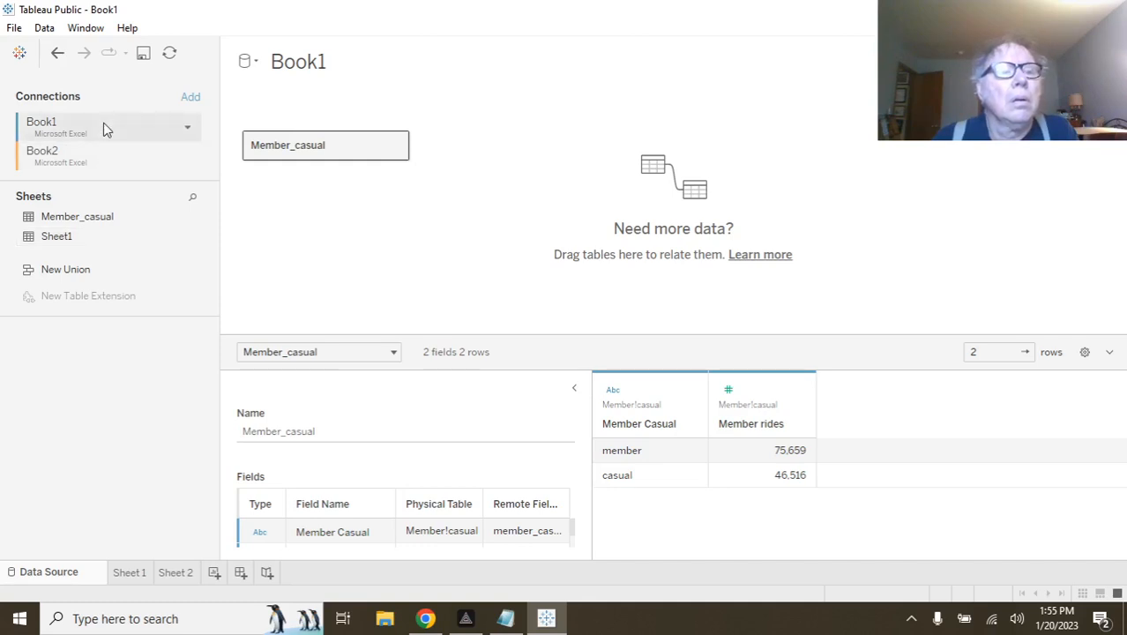
{"action": "left_click", "coordinate": [101, 156]}
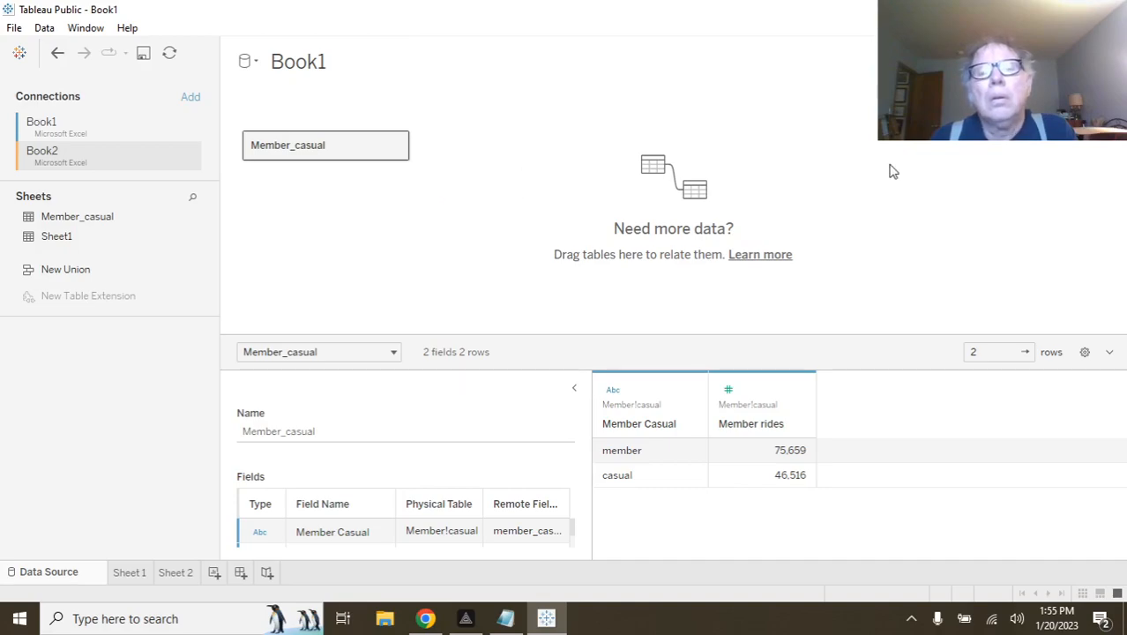
Minimize Tableau Public, switch to YouTube in Chrome and search for "Tableua two excel tables".
{"action": "left_click", "coordinate": [1032, 10]}
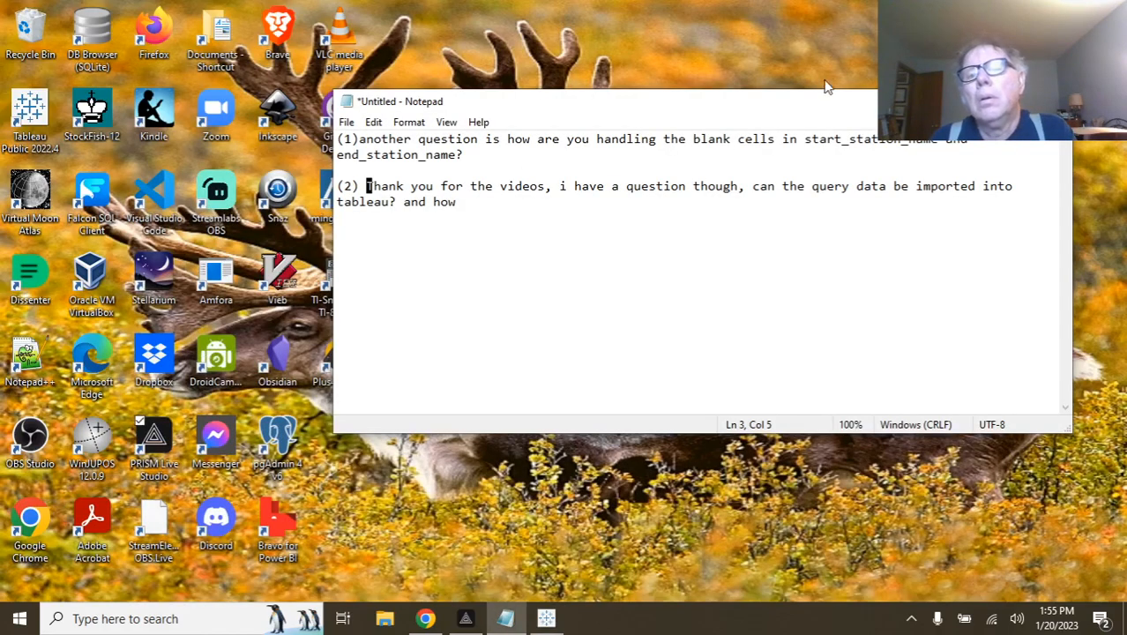
{"action": "left_click", "coordinate": [425, 618]}
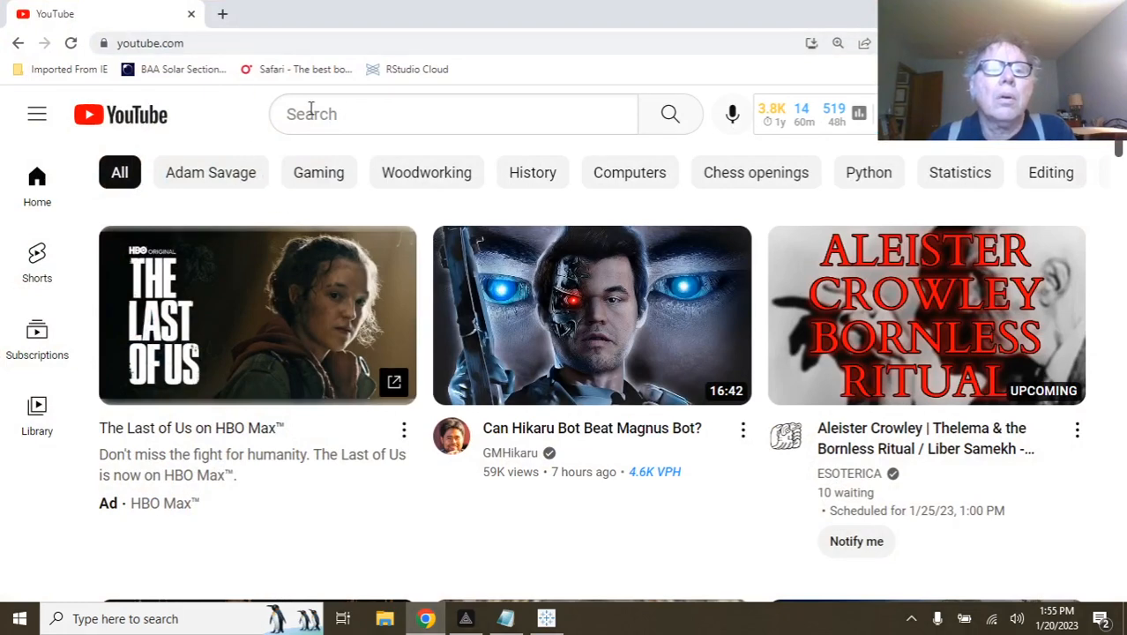
{"action": "left_click", "coordinate": [337, 115]}
{"action": "type", "text": "E"}
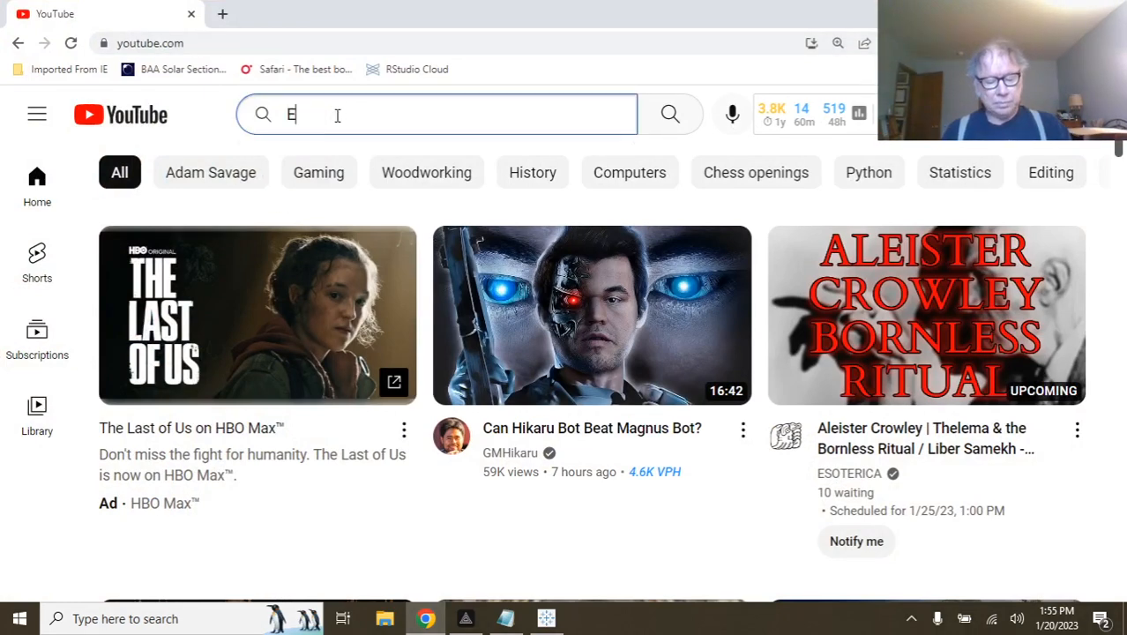
{"action": "key", "text": "BackSpace"}
{"action": "type", "text": "Tab"}
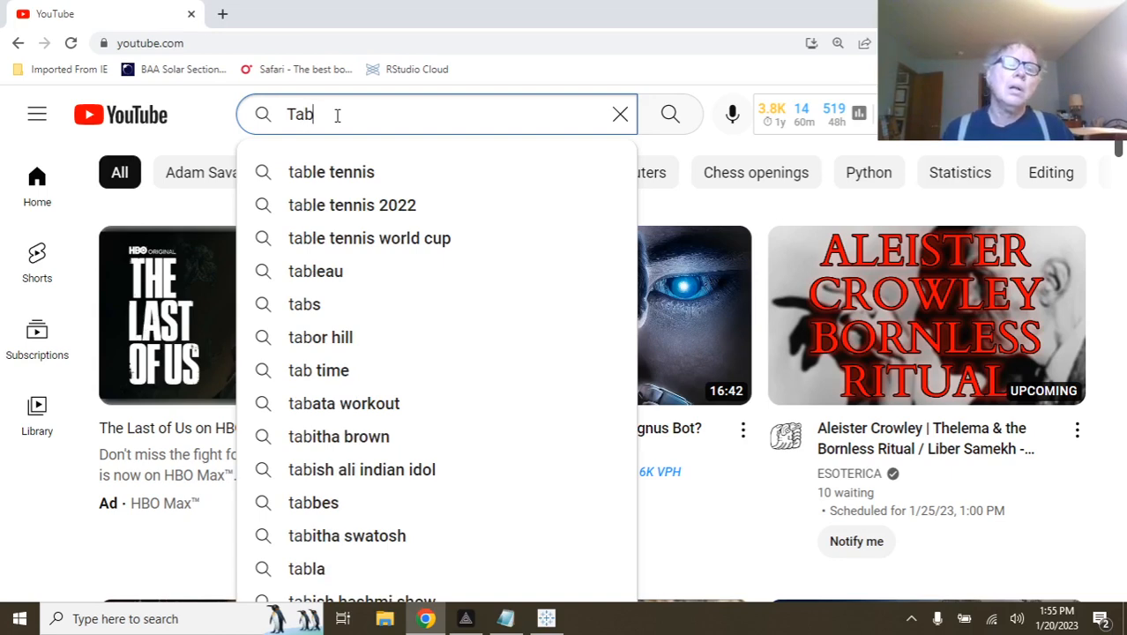
{"action": "type", "text": "leau"}
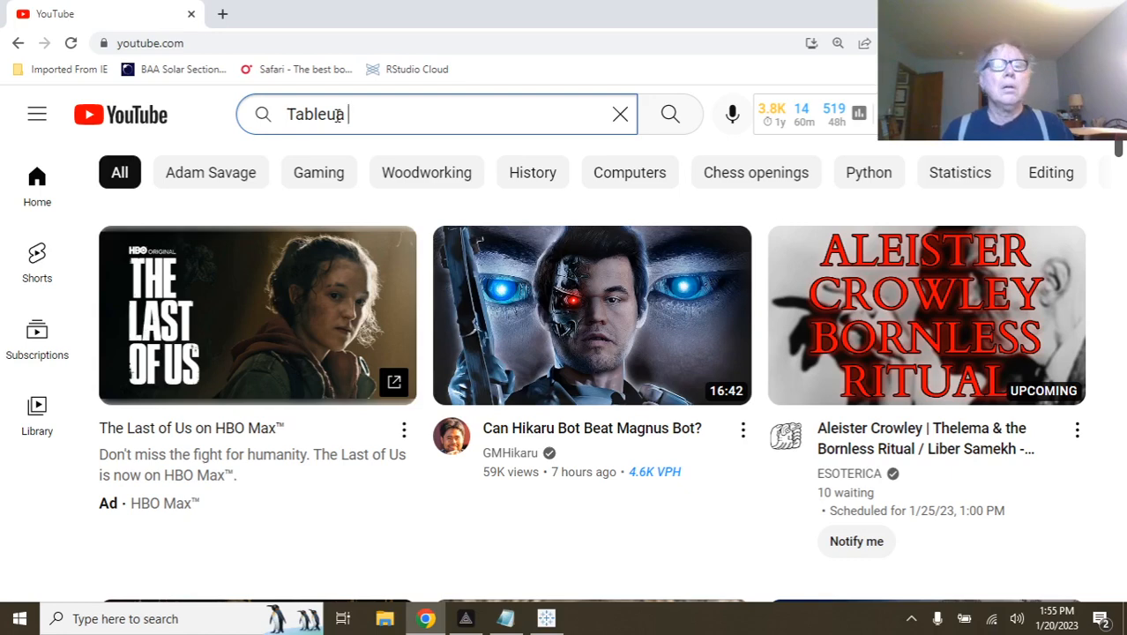
{"action": "type", "text": " t"}
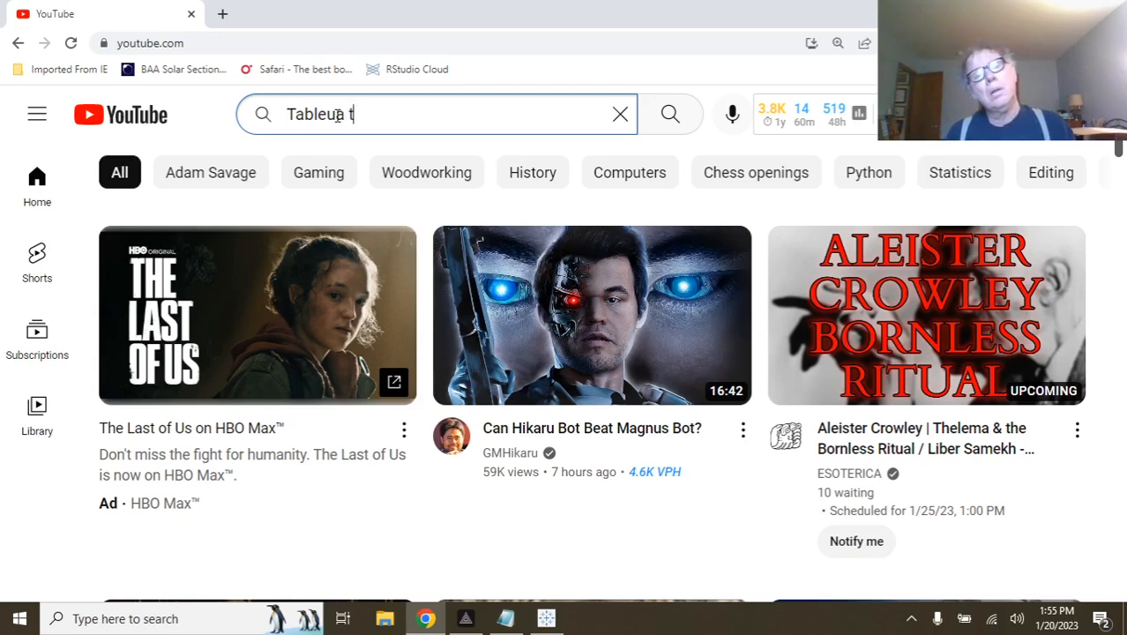
{"action": "type", "text": "wo "}
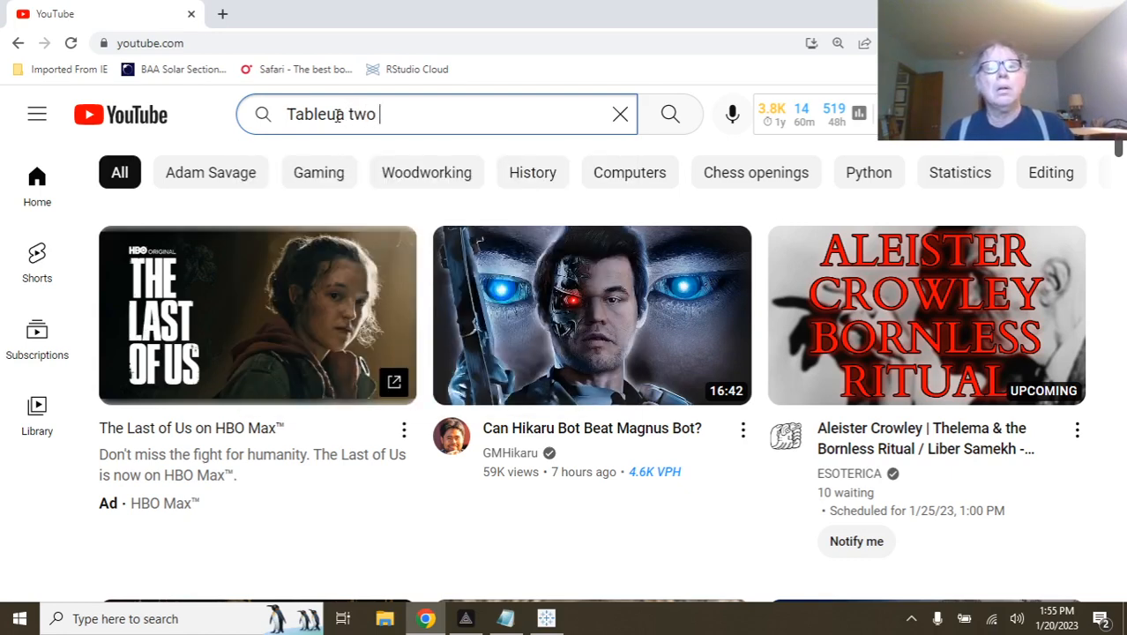
{"action": "type", "text": "excel "}
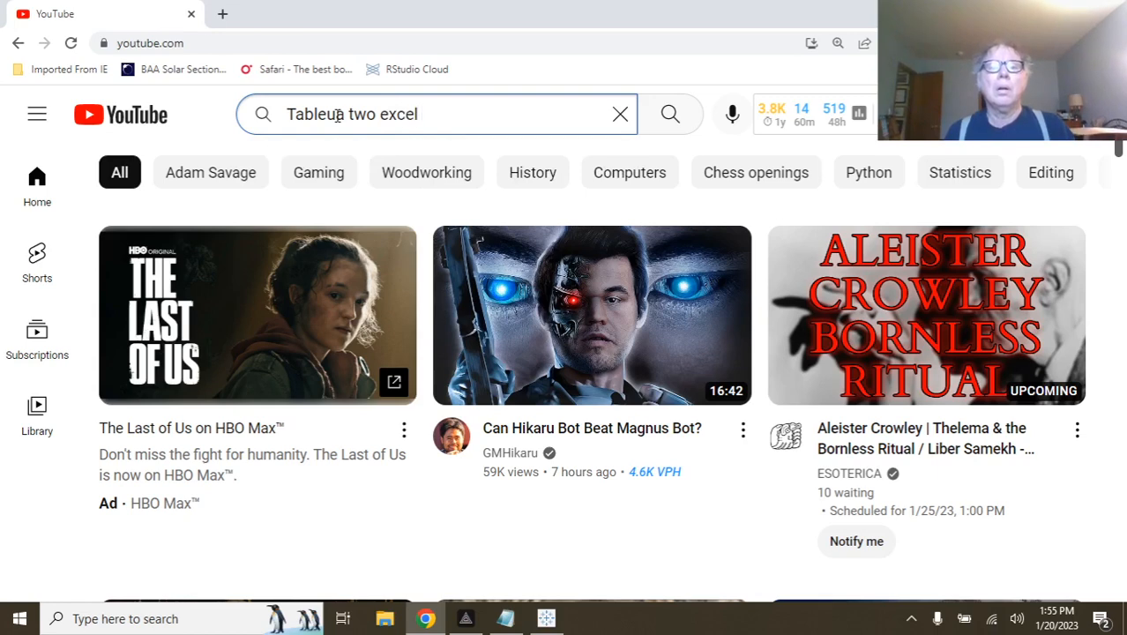
{"action": "type", "text": "tables"}
{"action": "key", "text": "Return"}
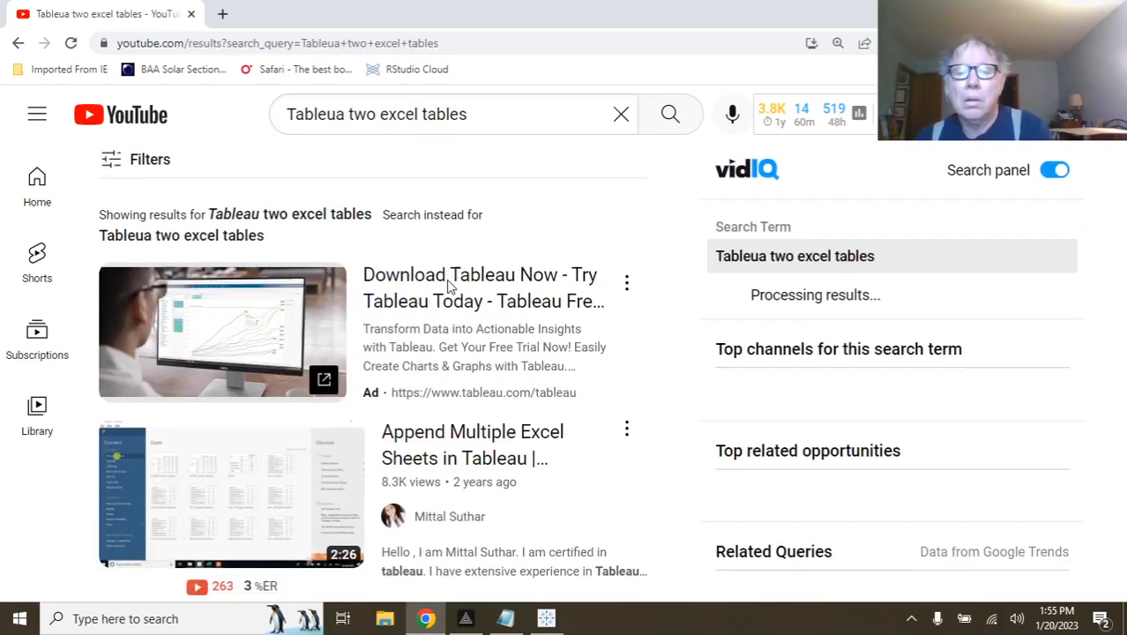
Open the video "How to upload excel file with multiple sheets to Tableau?" from the results and play it full screen, skipping the advertisement.
{"action": "scroll", "coordinate": [449, 284], "scroll_direction": "down", "scroll_amount": 1}
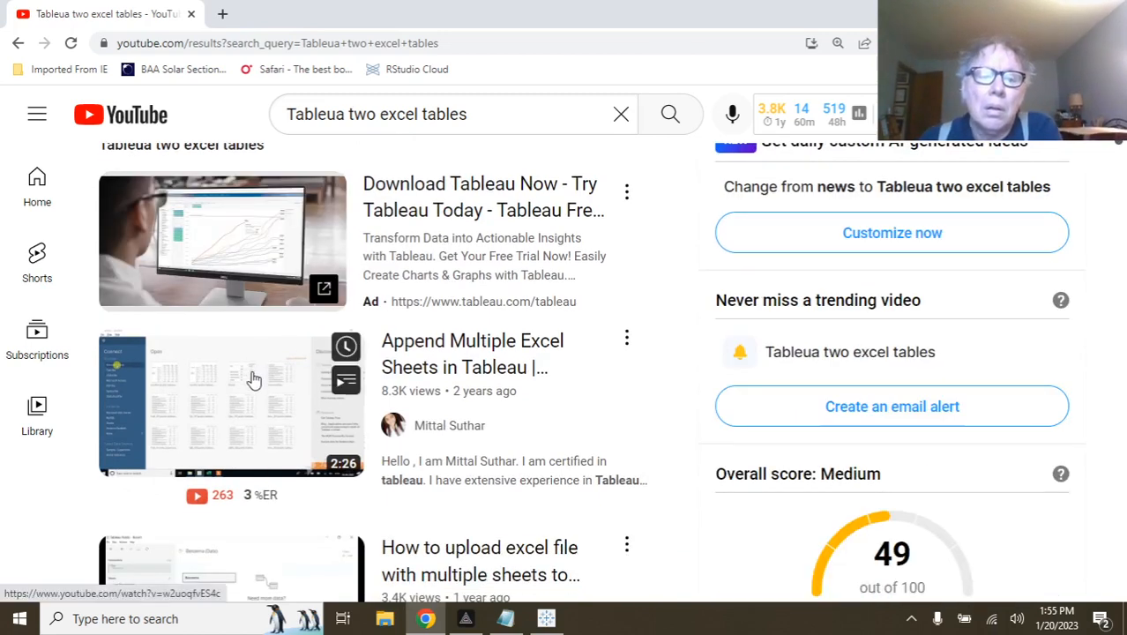
{"action": "scroll", "coordinate": [253, 379], "scroll_direction": "down", "scroll_amount": 3}
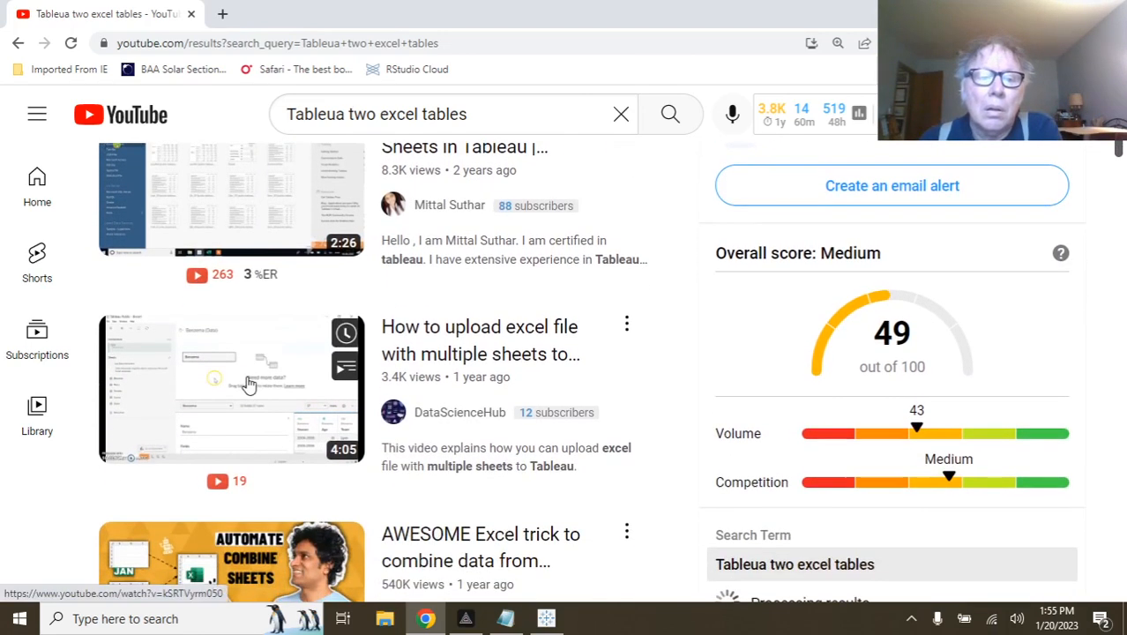
{"action": "left_click", "coordinate": [249, 383]}
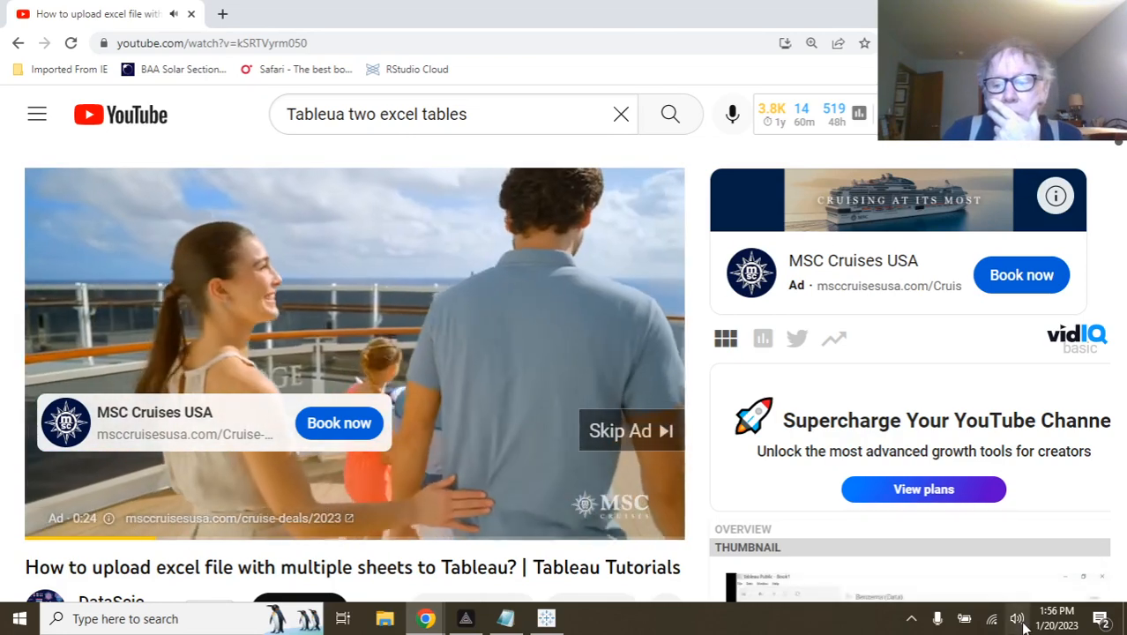
{"action": "left_click", "coordinate": [1019, 620]}
{"action": "left_click", "coordinate": [1024, 578]}
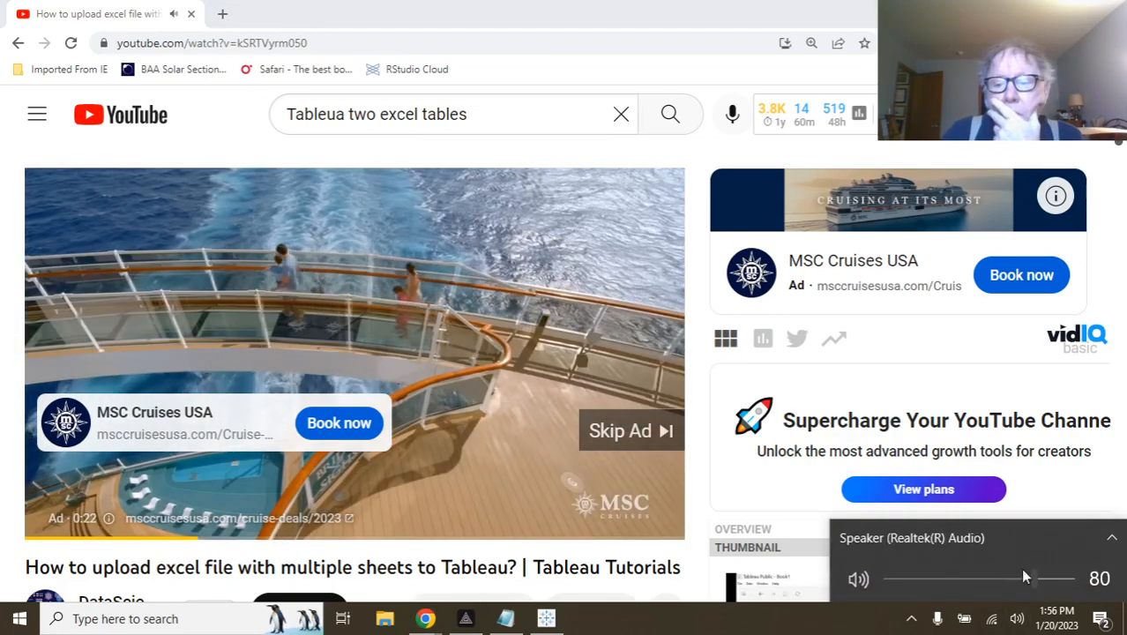
{"action": "left_click", "coordinate": [628, 429]}
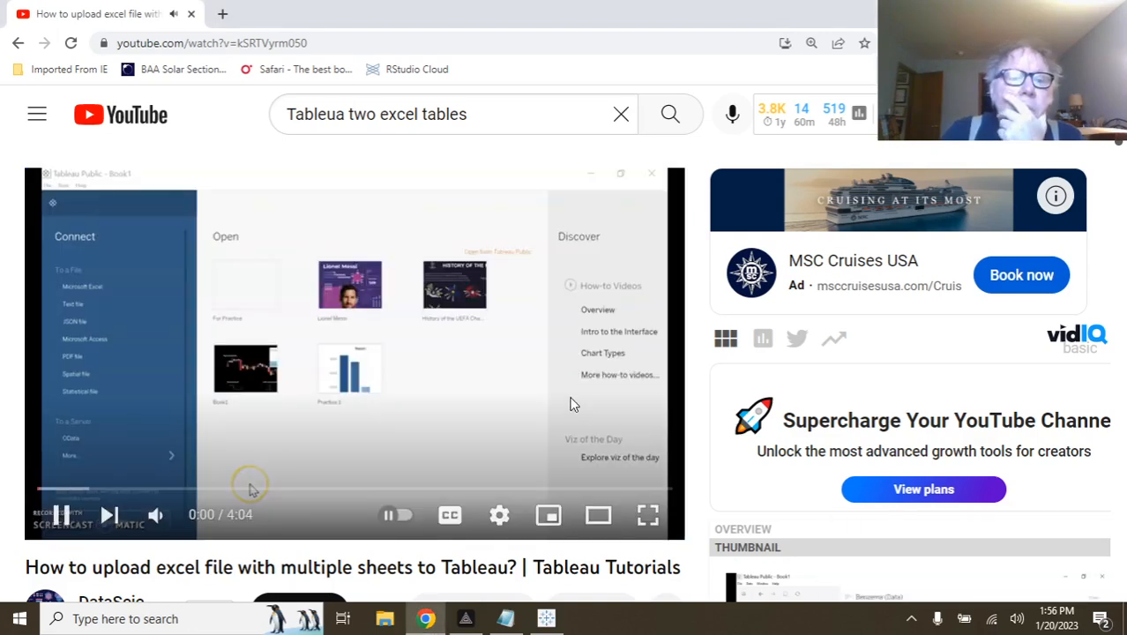
{"action": "left_click", "coordinate": [647, 514]}
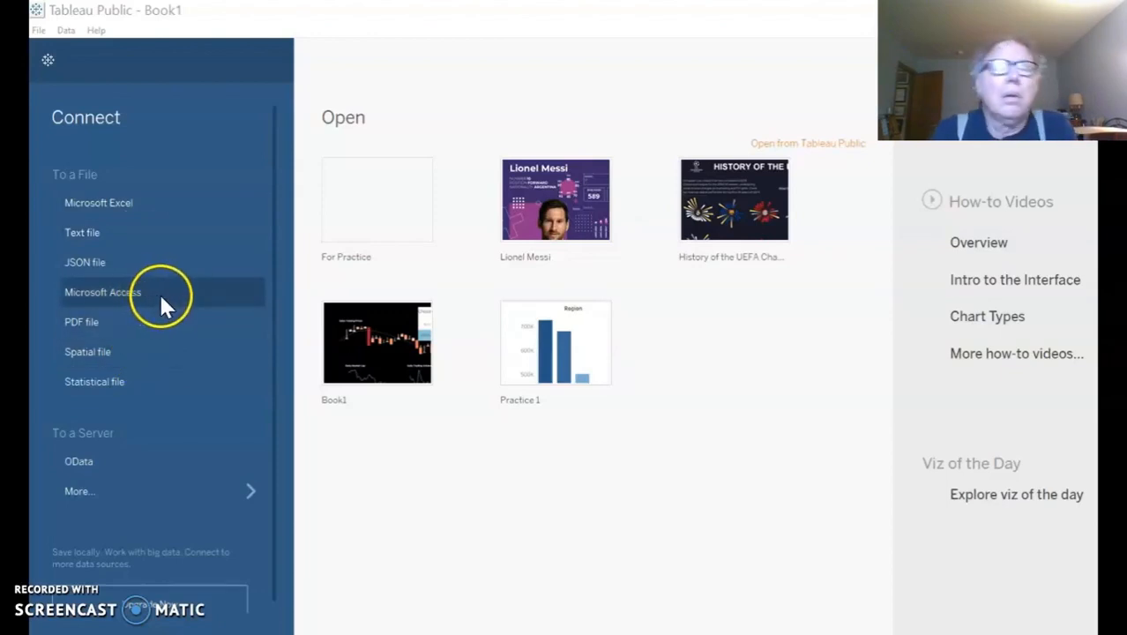
{"action": "left_click", "coordinate": [134, 215]}
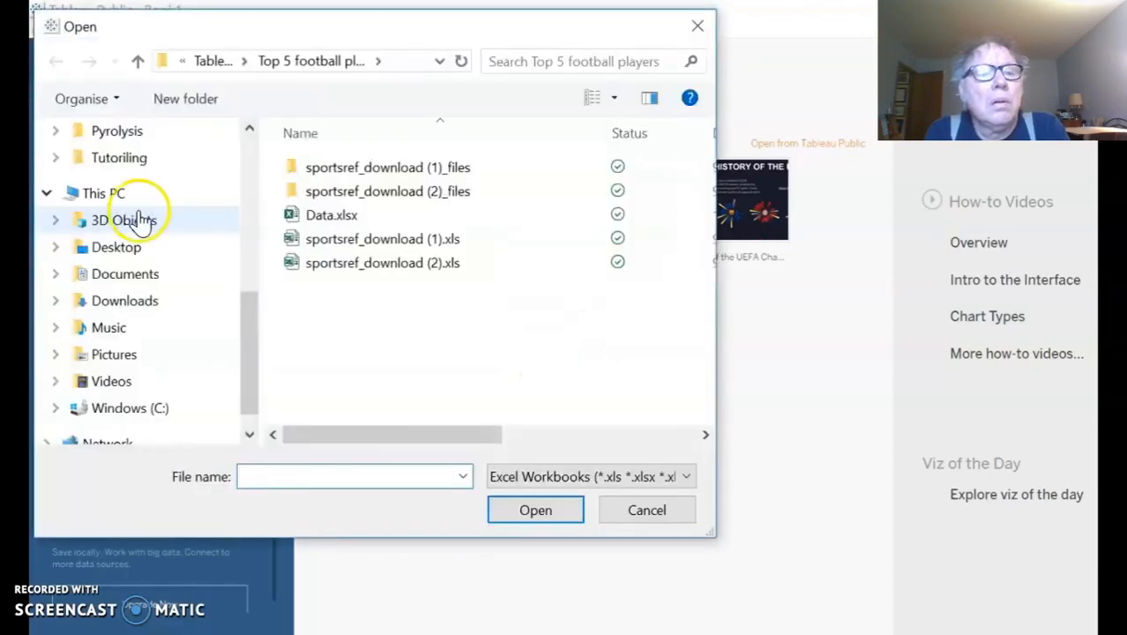
{"action": "left_click", "coordinate": [368, 219]}
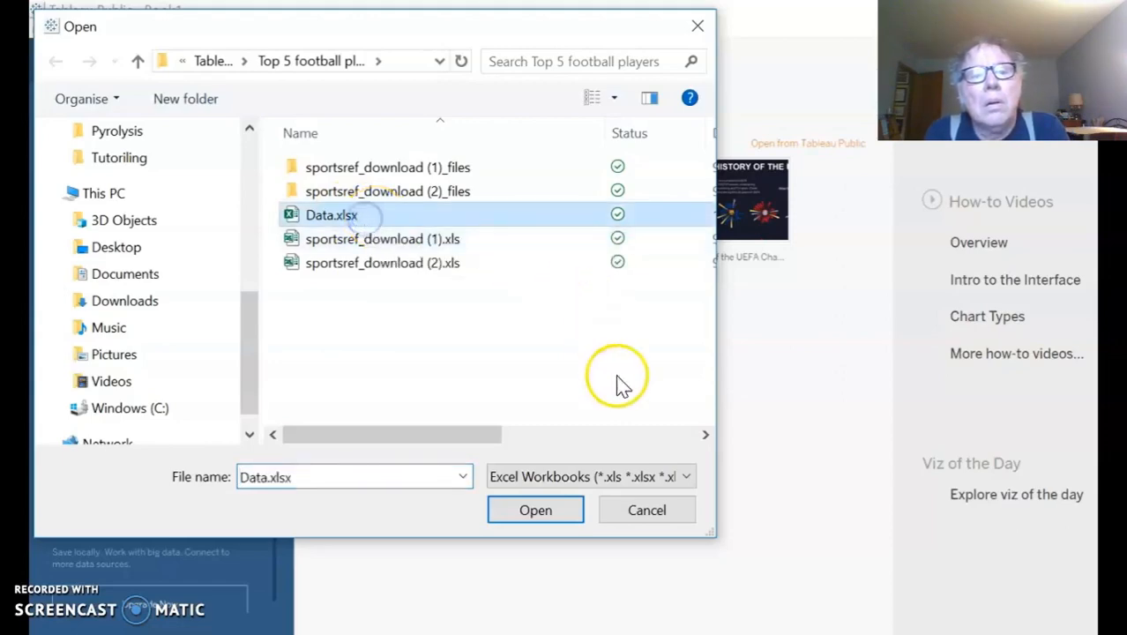
{"action": "left_click", "coordinate": [543, 516]}
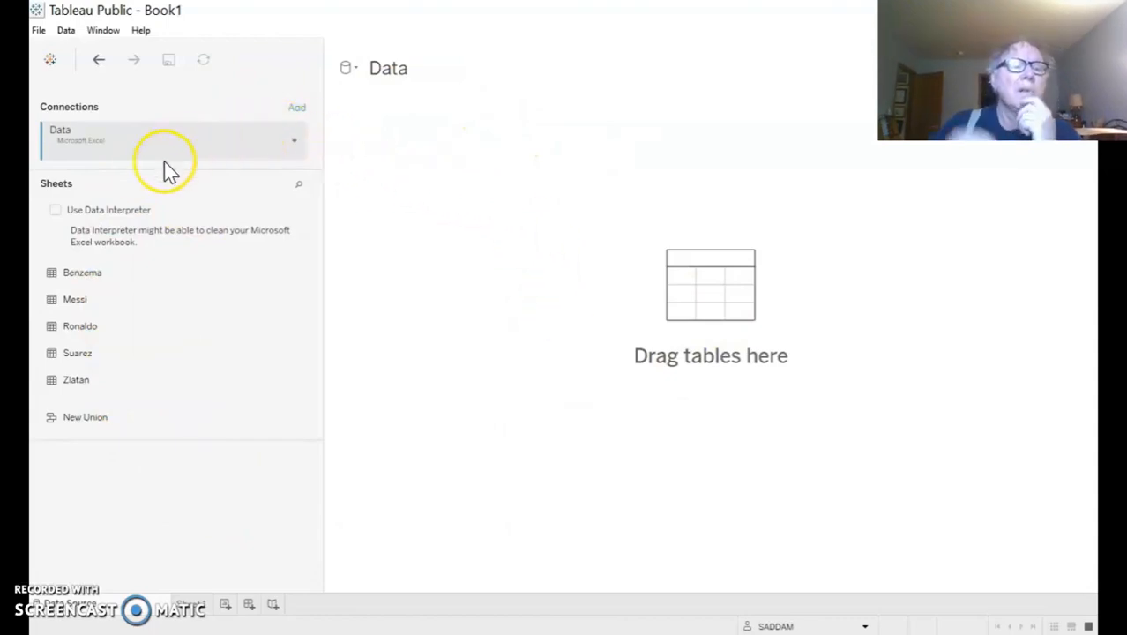
{"action": "left_click_drag", "start_coordinate": [114, 296], "coordinate": [115, 299]}
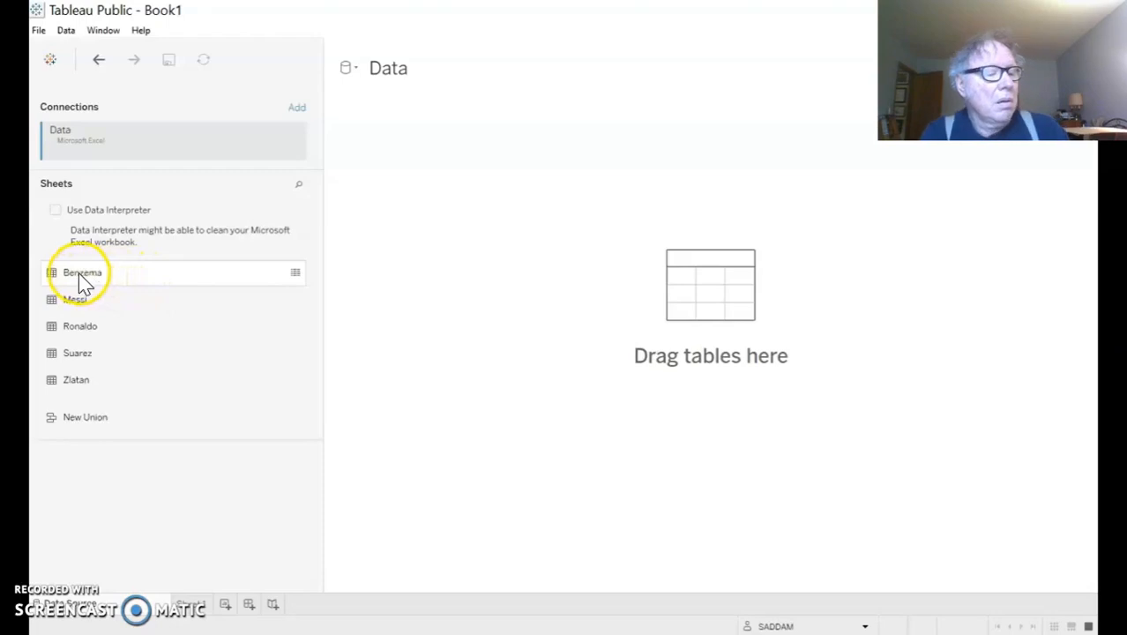
{"action": "left_click_drag", "start_coordinate": [80, 276], "coordinate": [471, 139]}
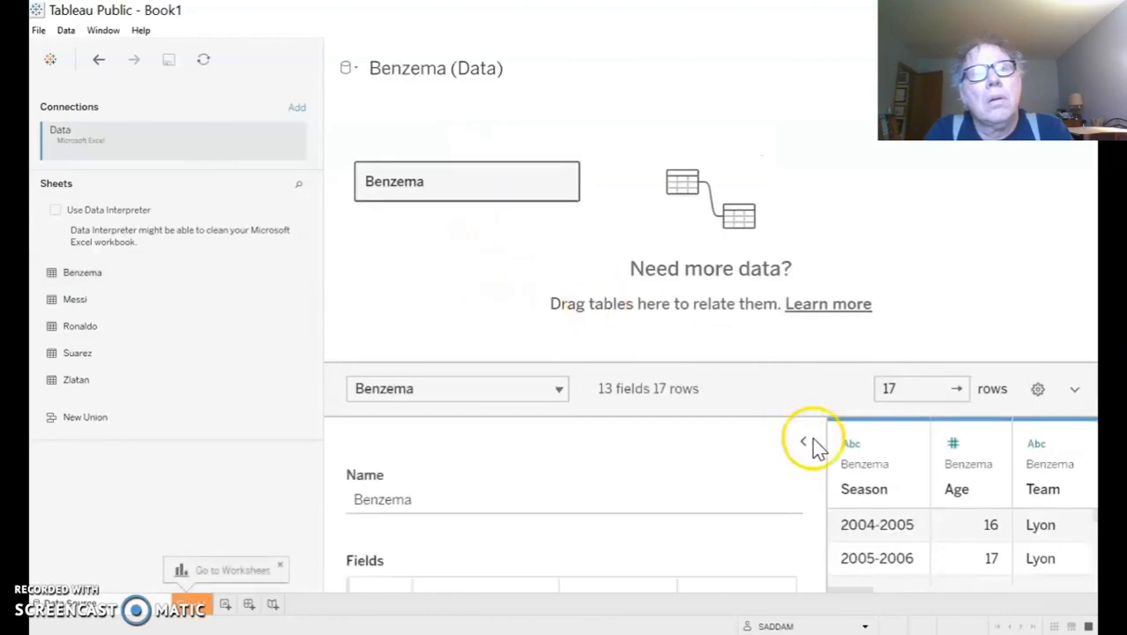
Collapse the table details of the Benzema sheet and examine its rows across the Season, Age, Team, Country and Competition fields.
{"action": "left_click", "coordinate": [803, 440]}
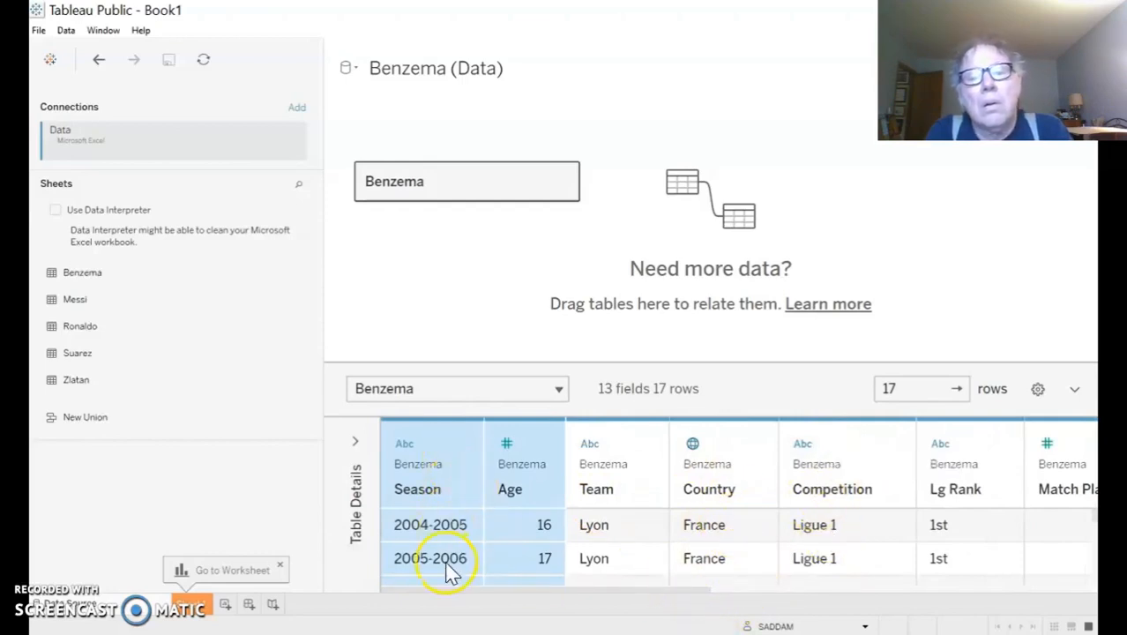
{"action": "left_click_drag", "start_coordinate": [516, 591], "coordinate": [505, 591]}
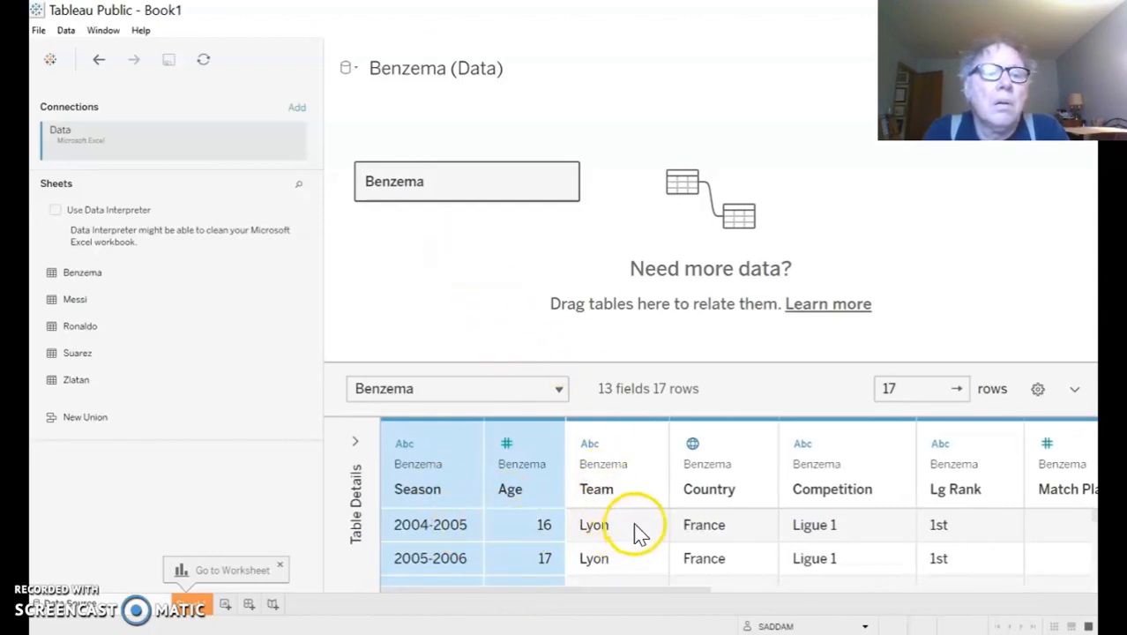
{"action": "scroll", "coordinate": [639, 529], "scroll_direction": "down", "scroll_amount": 3}
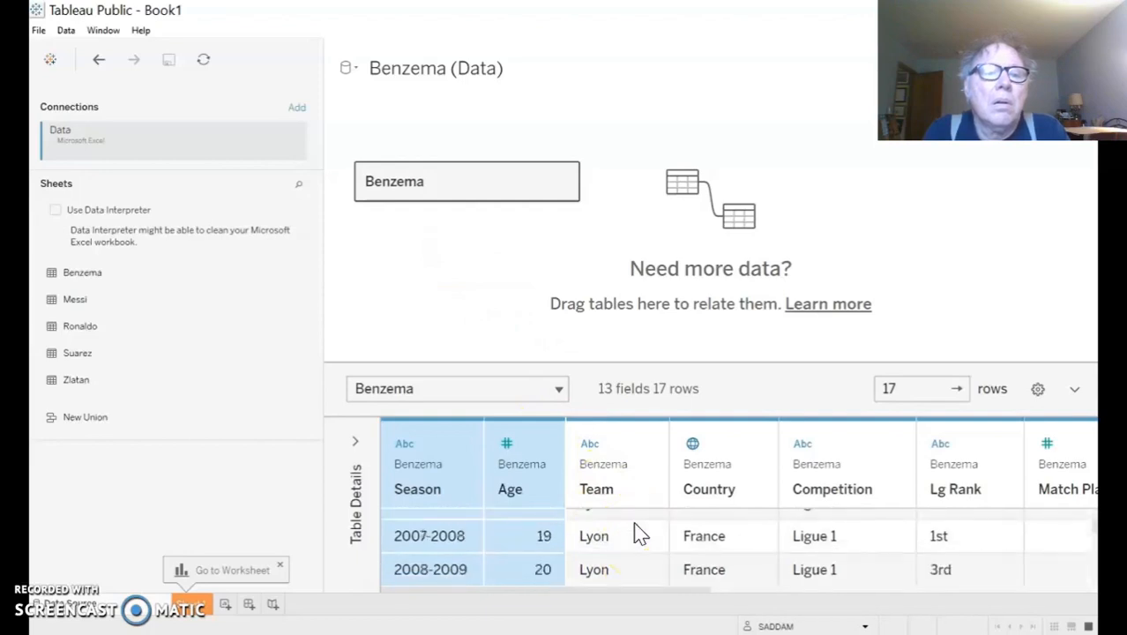
{"action": "scroll", "coordinate": [639, 534], "scroll_direction": "down", "scroll_amount": 2}
{"action": "scroll", "coordinate": [636, 540], "scroll_direction": "up", "scroll_amount": 2}
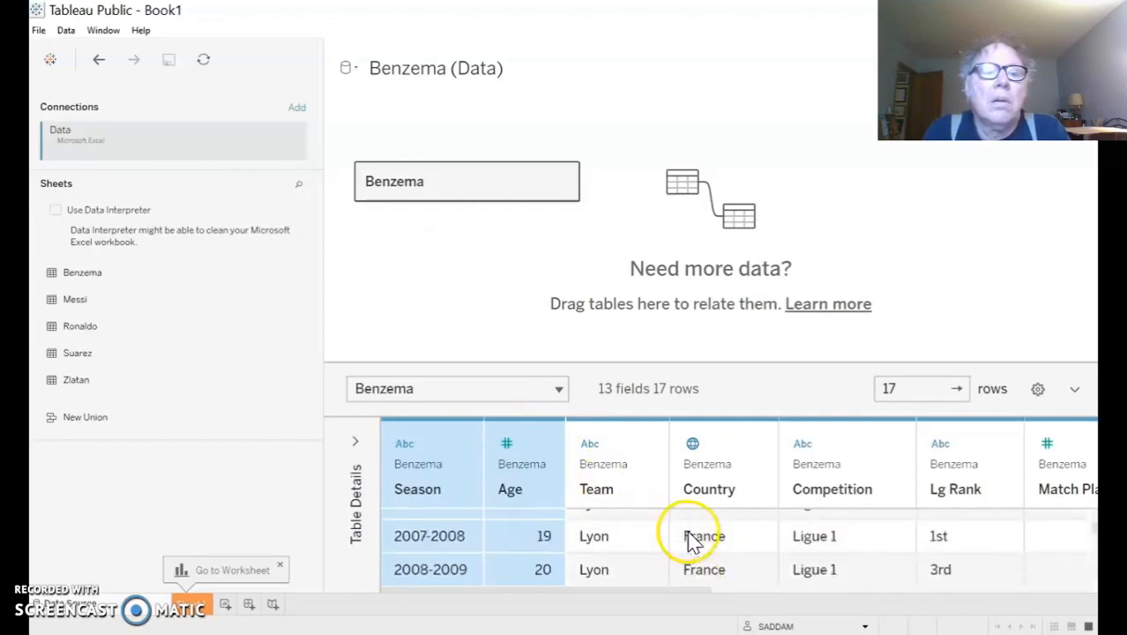
{"action": "scroll", "coordinate": [638, 546], "scroll_direction": "down", "scroll_amount": 2}
{"action": "scroll", "coordinate": [638, 547], "scroll_direction": "down", "scroll_amount": 2}
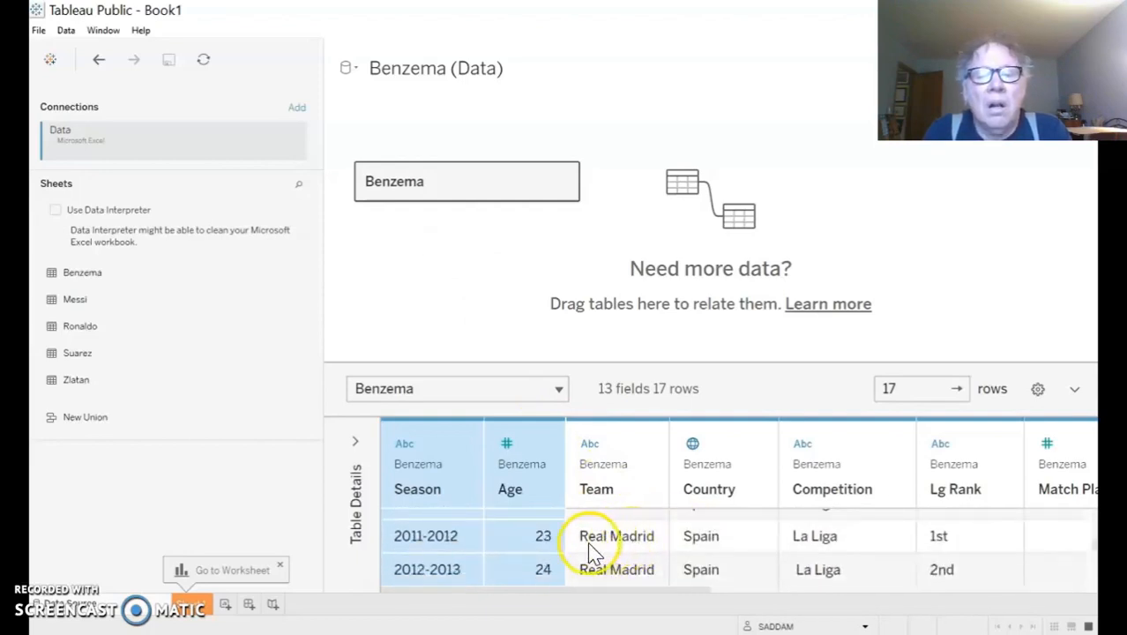
{"action": "scroll", "coordinate": [693, 559], "scroll_direction": "up", "scroll_amount": 4}
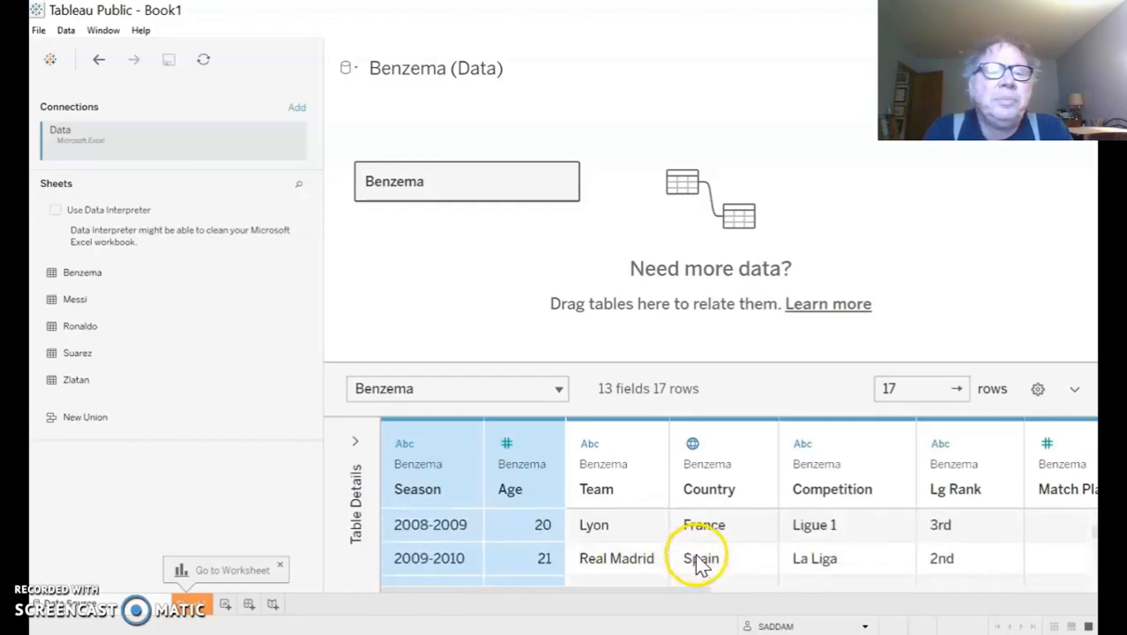
{"action": "scroll", "coordinate": [824, 542], "scroll_direction": "down", "scroll_amount": 1}
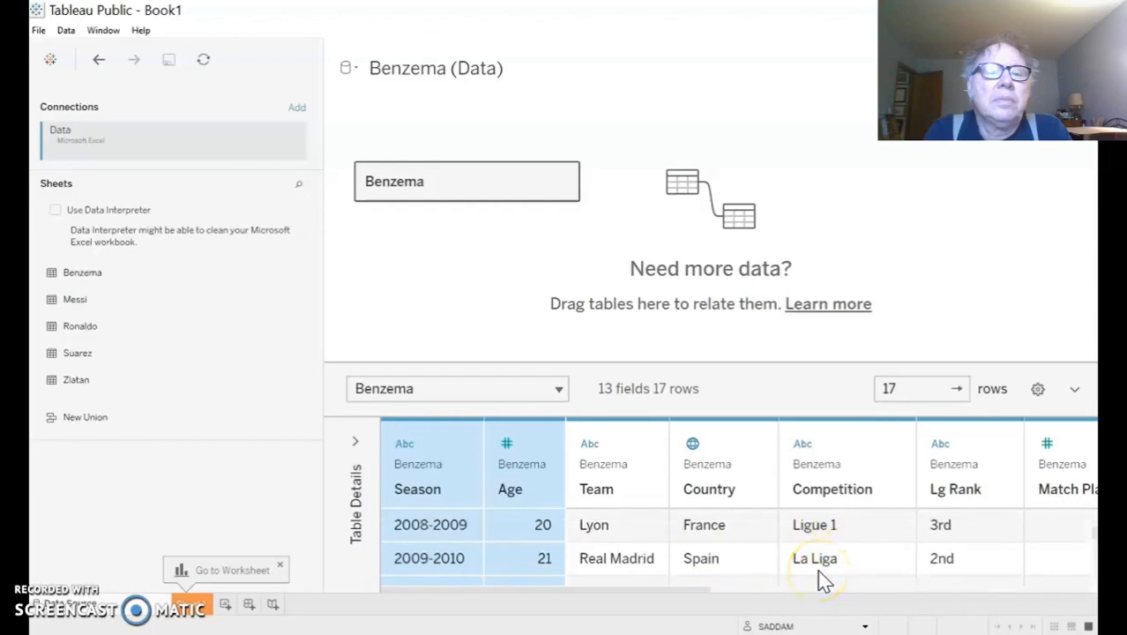
{"action": "scroll", "coordinate": [817, 570], "scroll_direction": "up", "scroll_amount": 3}
{"action": "left_click_drag", "start_coordinate": [694, 592], "coordinate": [654, 593]}
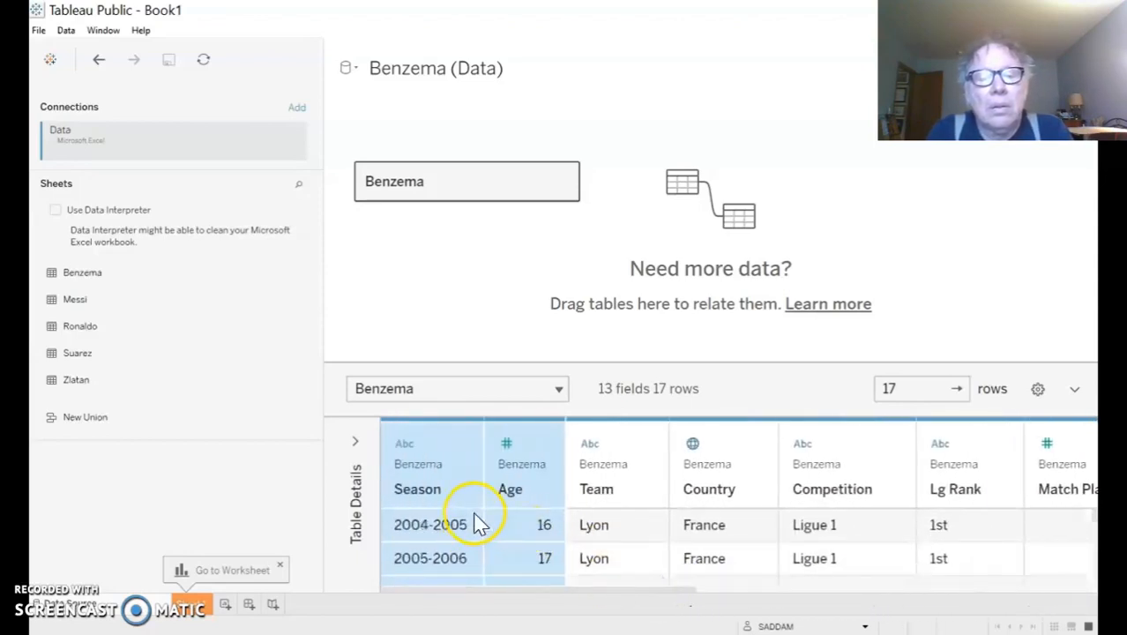
Review the data types available for the Season field of the Benzema table without changing it.
{"action": "left_click", "coordinate": [620, 437]}
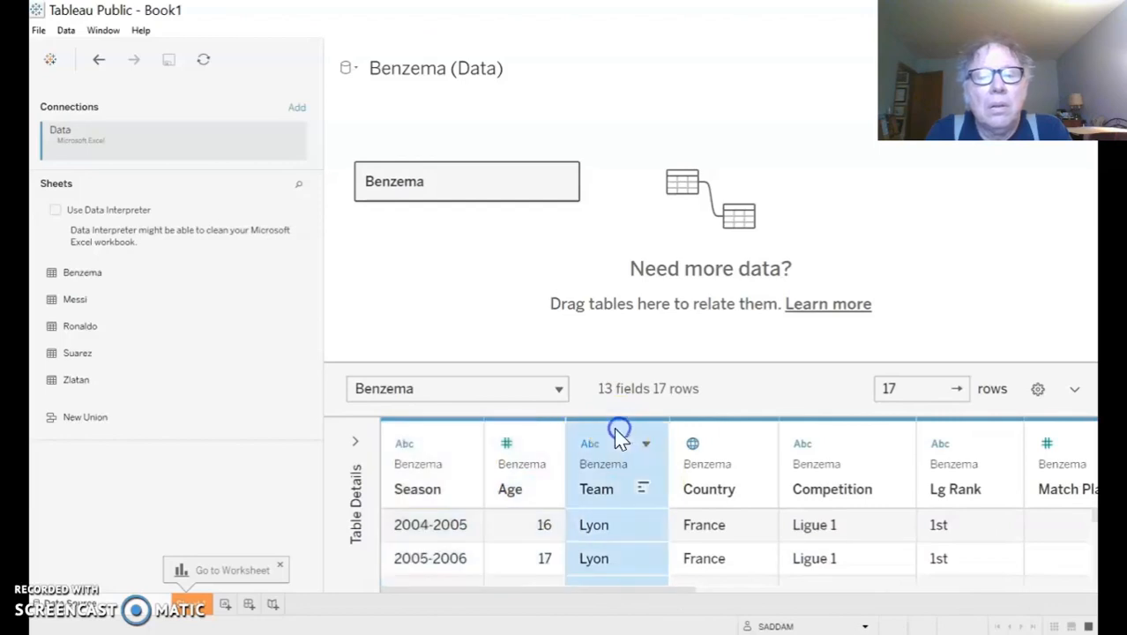
{"action": "left_click", "coordinate": [459, 443]}
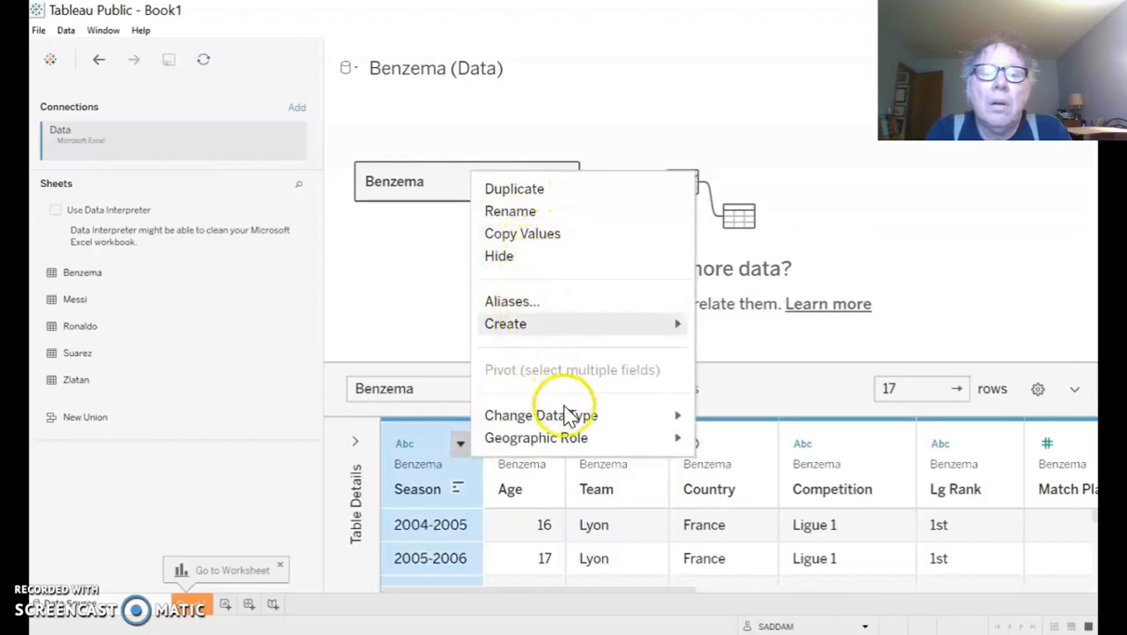
{"action": "mouse_move", "coordinate": [570, 421]}
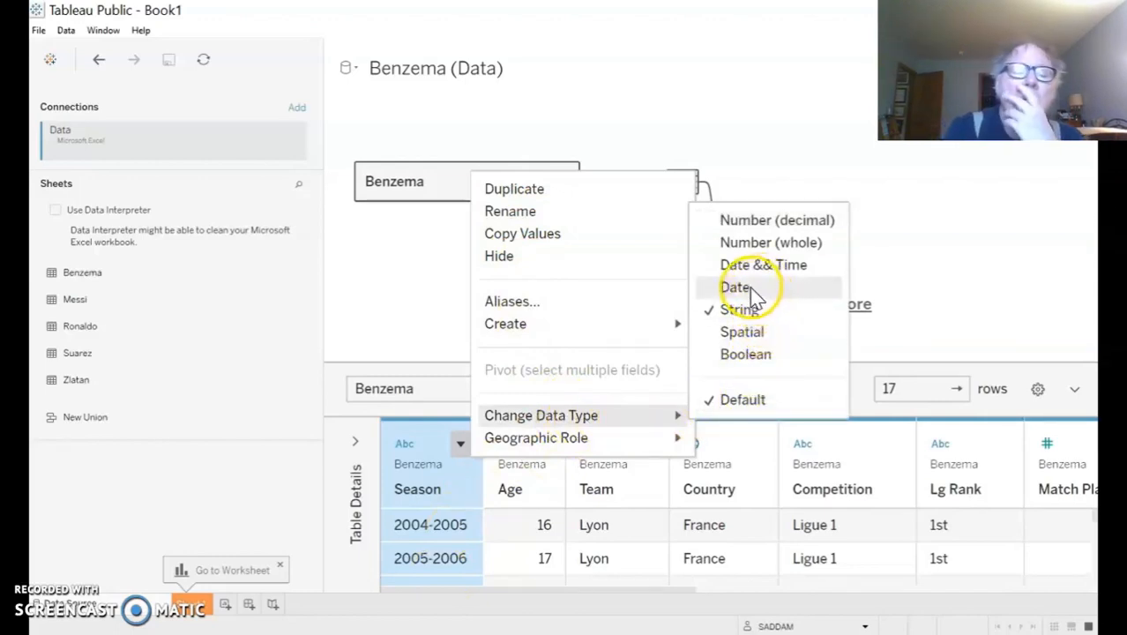
{"action": "left_click", "coordinate": [418, 318]}
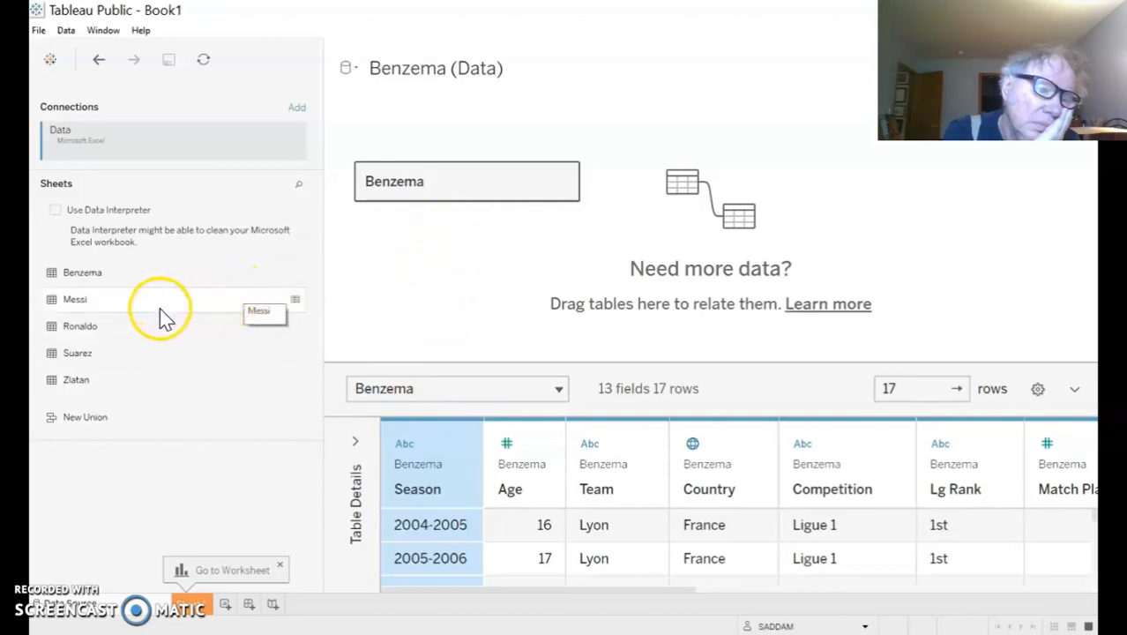
Union the Messi, Ronaldo, Suarez and Zlatan sheets with the Benzema table on the canvas.
{"action": "left_click", "coordinate": [126, 308]}
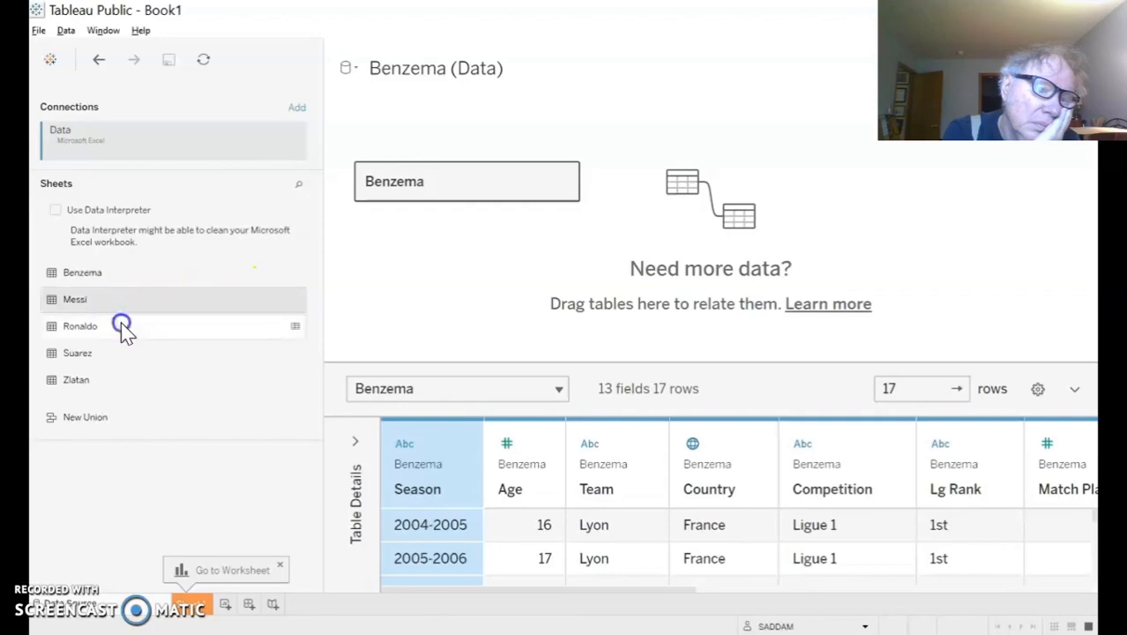
{"action": "left_click", "coordinate": [121, 326], "text": "ctrl"}
{"action": "left_click", "coordinate": [121, 355], "text": "ctrl"}
{"action": "left_click", "coordinate": [117, 380], "text": "ctrl"}
{"action": "left_click_drag", "start_coordinate": [118, 381], "coordinate": [383, 214]}
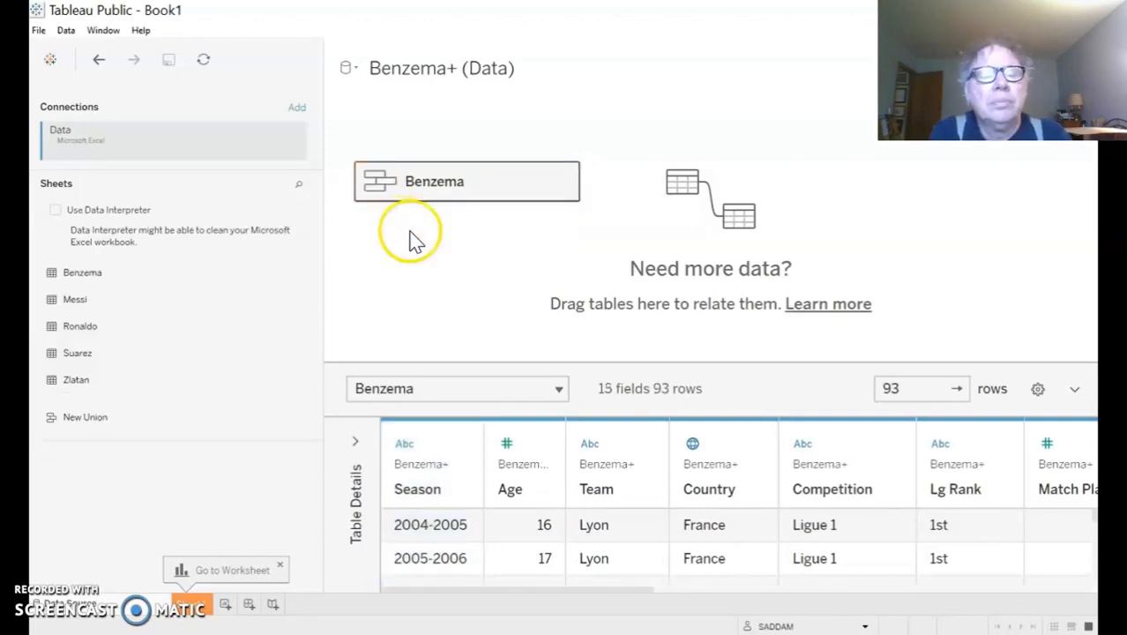
Check the Sheet and Table Name fields through the combined rows to see which player's sheet each row comes from.
{"action": "left_click_drag", "start_coordinate": [580, 591], "coordinate": [1071, 587]}
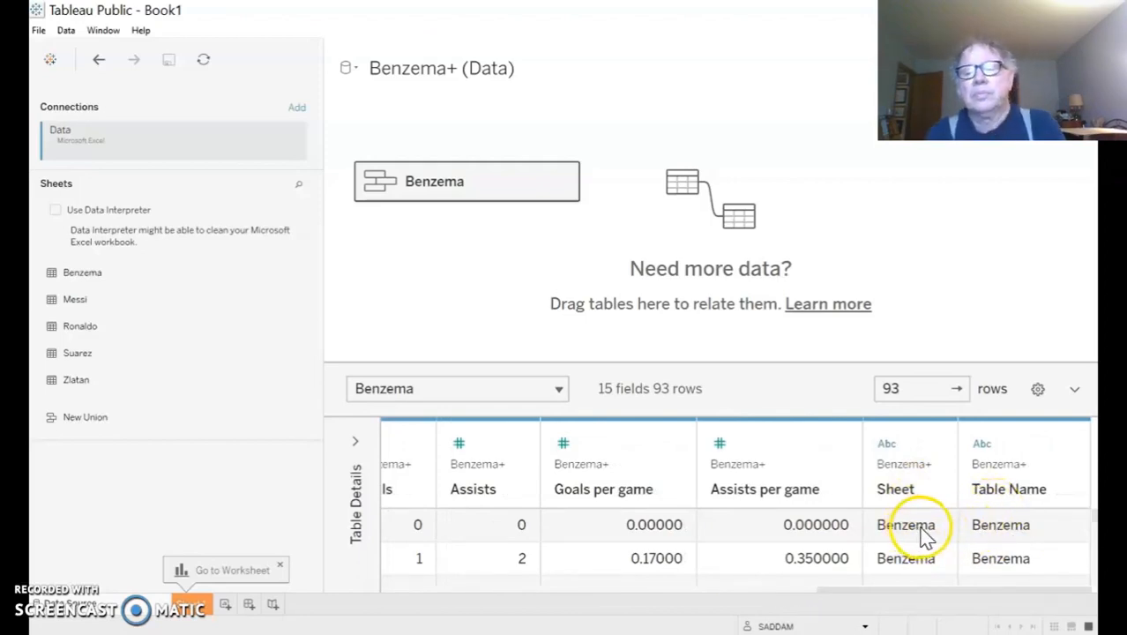
{"action": "scroll", "coordinate": [926, 534], "scroll_direction": "down", "scroll_amount": 5}
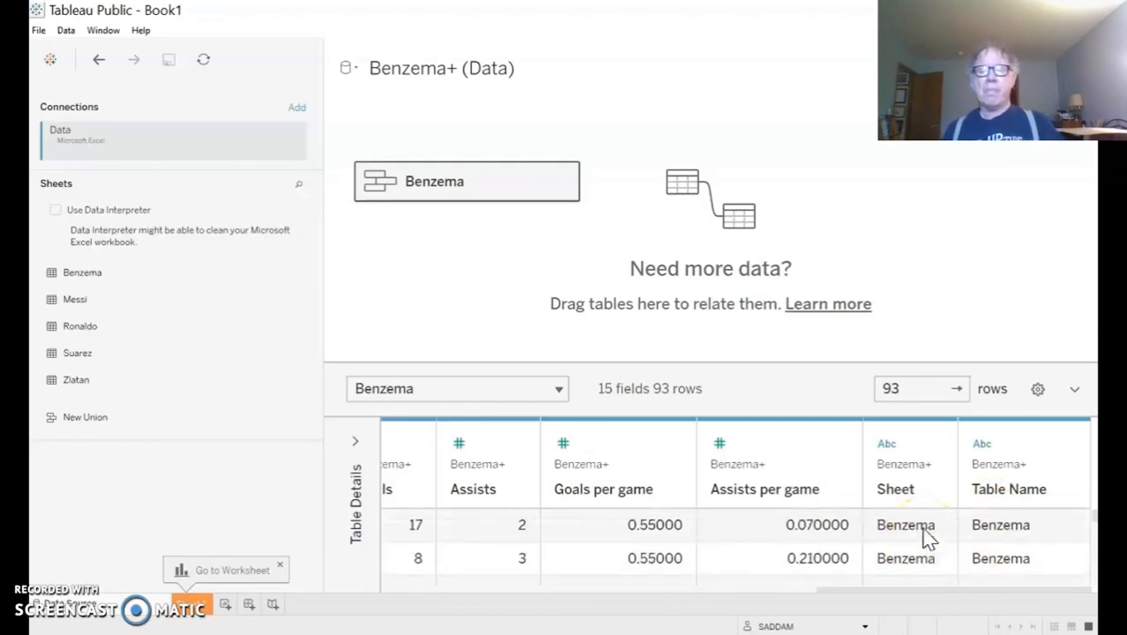
{"action": "scroll", "coordinate": [926, 548], "scroll_direction": "down", "scroll_amount": 6}
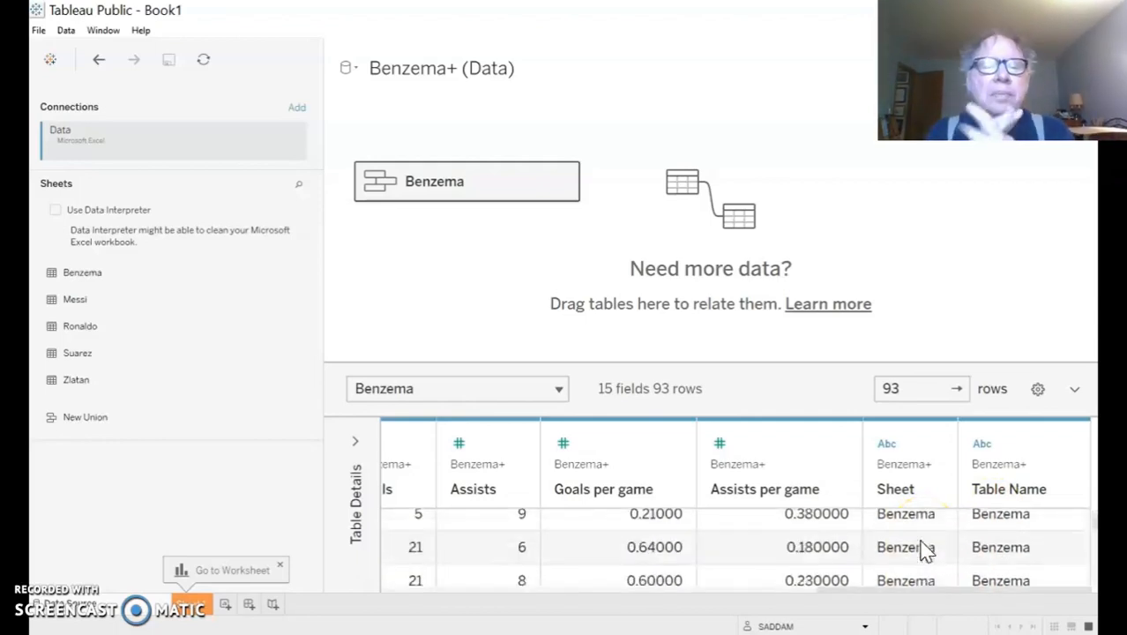
{"action": "scroll", "coordinate": [926, 548], "scroll_direction": "down", "scroll_amount": 2}
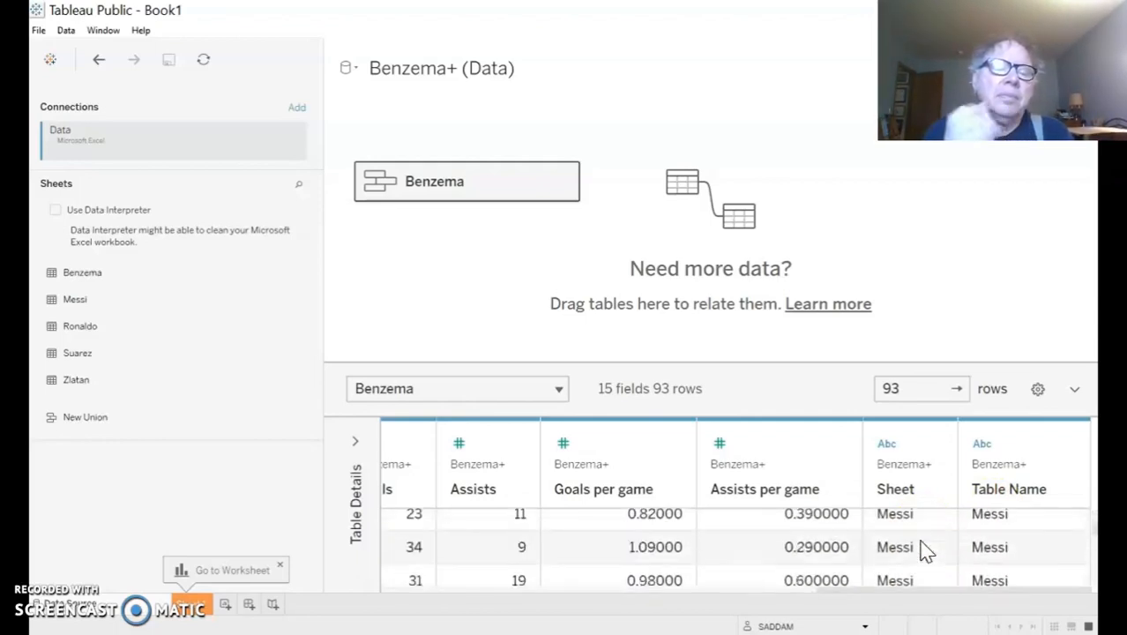
{"action": "scroll", "coordinate": [926, 548], "scroll_direction": "down", "scroll_amount": 5}
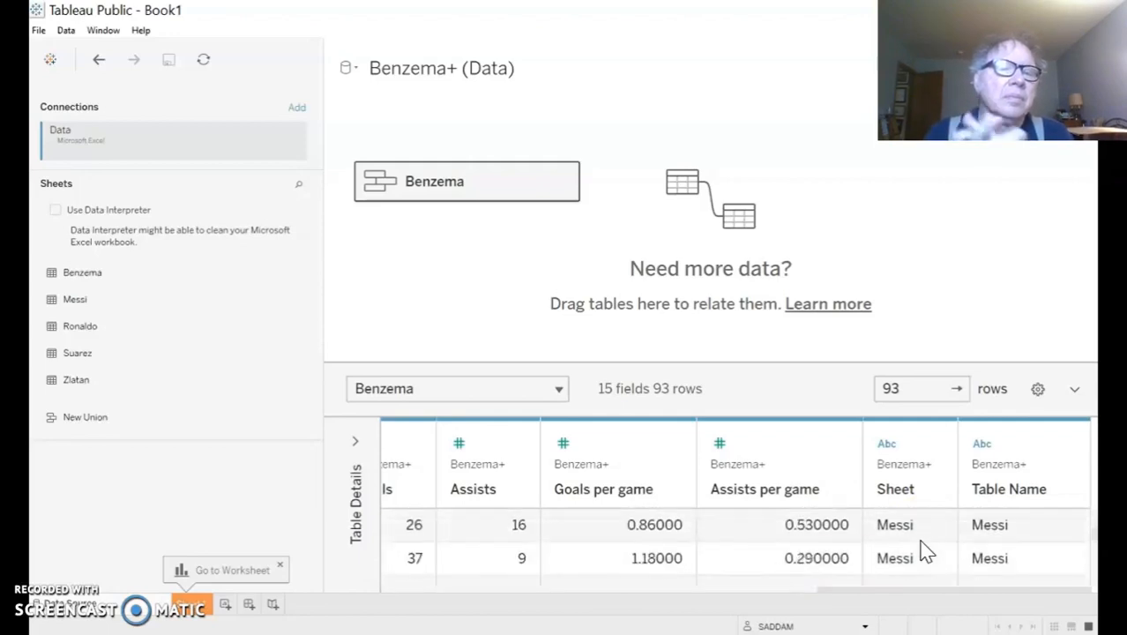
{"action": "scroll", "coordinate": [926, 548], "scroll_direction": "down", "scroll_amount": 3}
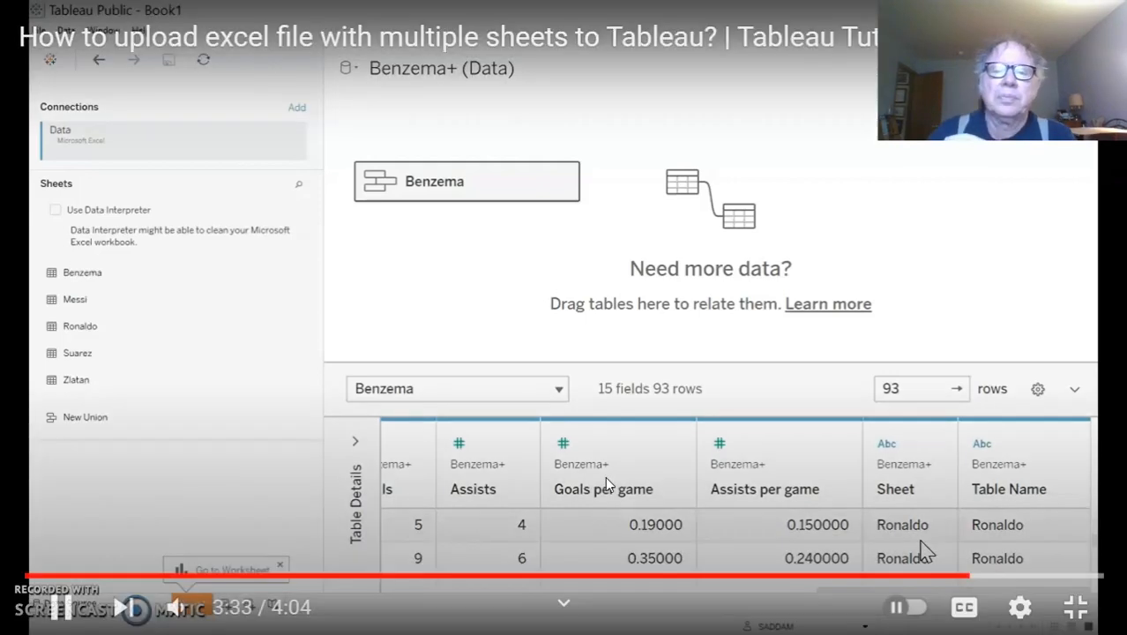
Pause the multiple-sheets tutorial, resume it to watch nearly to its end, and leave full screen.
{"action": "left_click", "coordinate": [604, 479]}
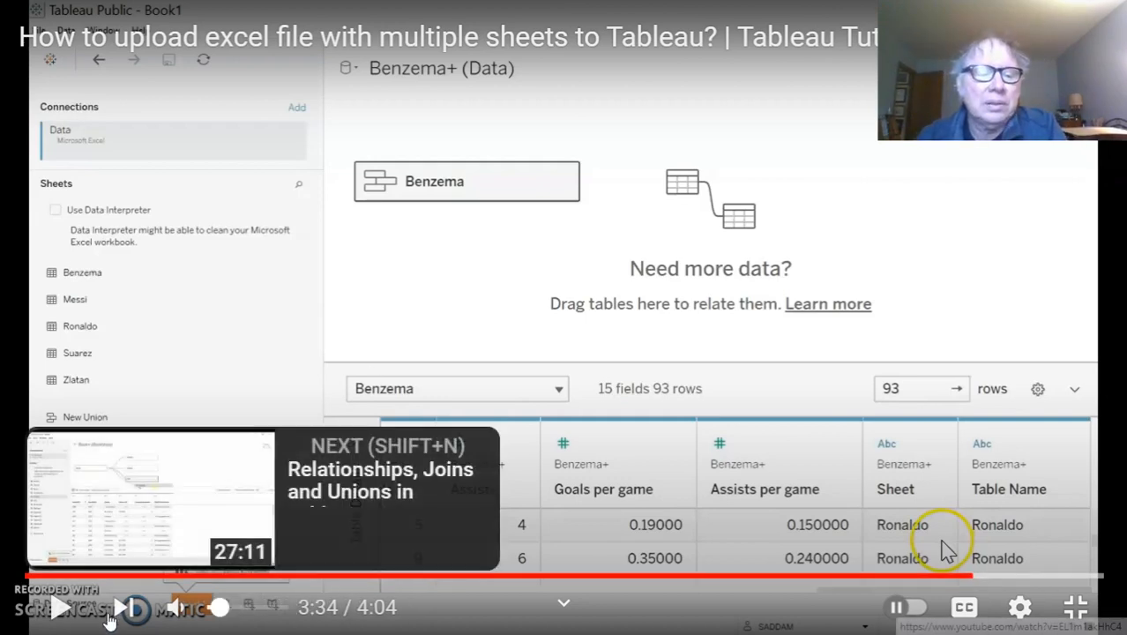
{"action": "left_click", "coordinate": [60, 607]}
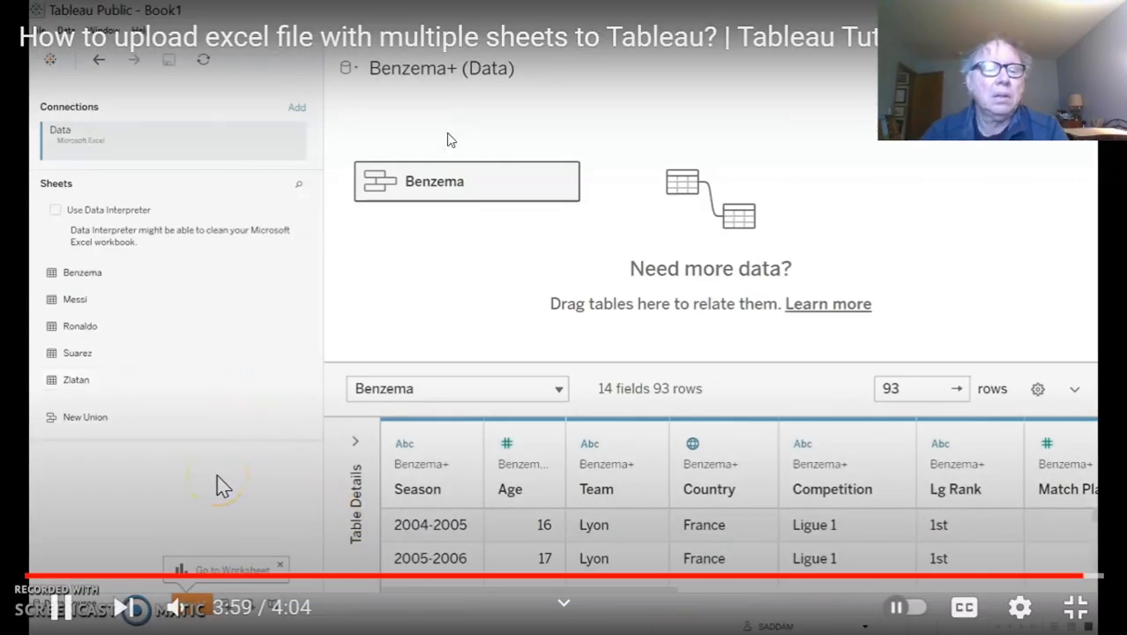
{"action": "key", "text": "Escape"}
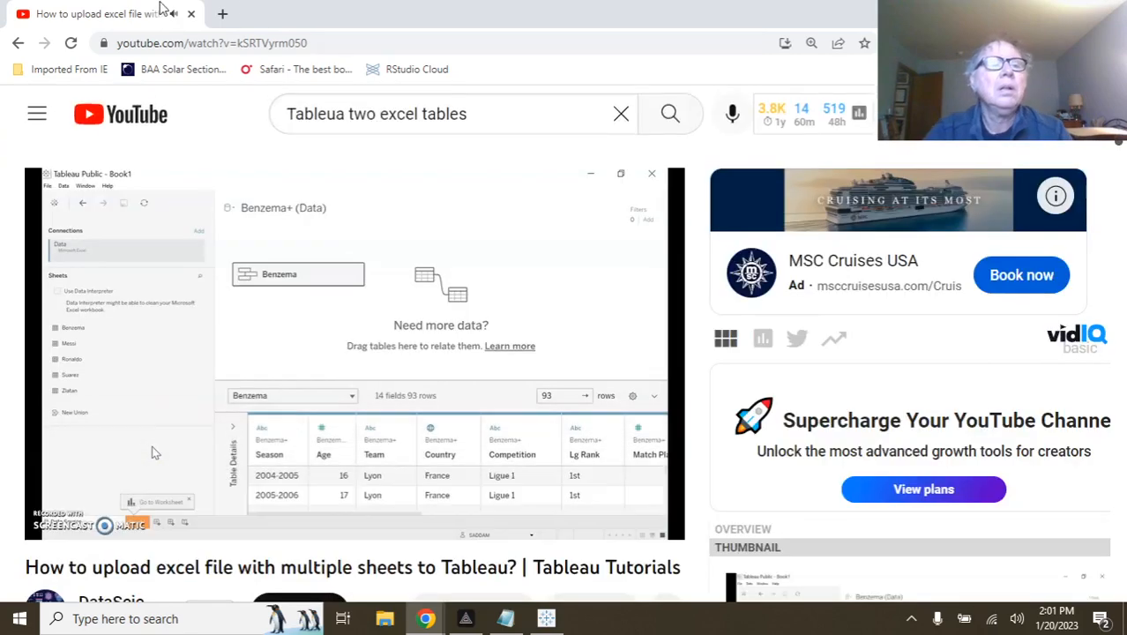
Return to the search results and open the video "Tableau Tutorial - Connecting to Multiple Data Sources Without Joining or Blending in Tableau".
{"action": "left_click", "coordinate": [18, 44]}
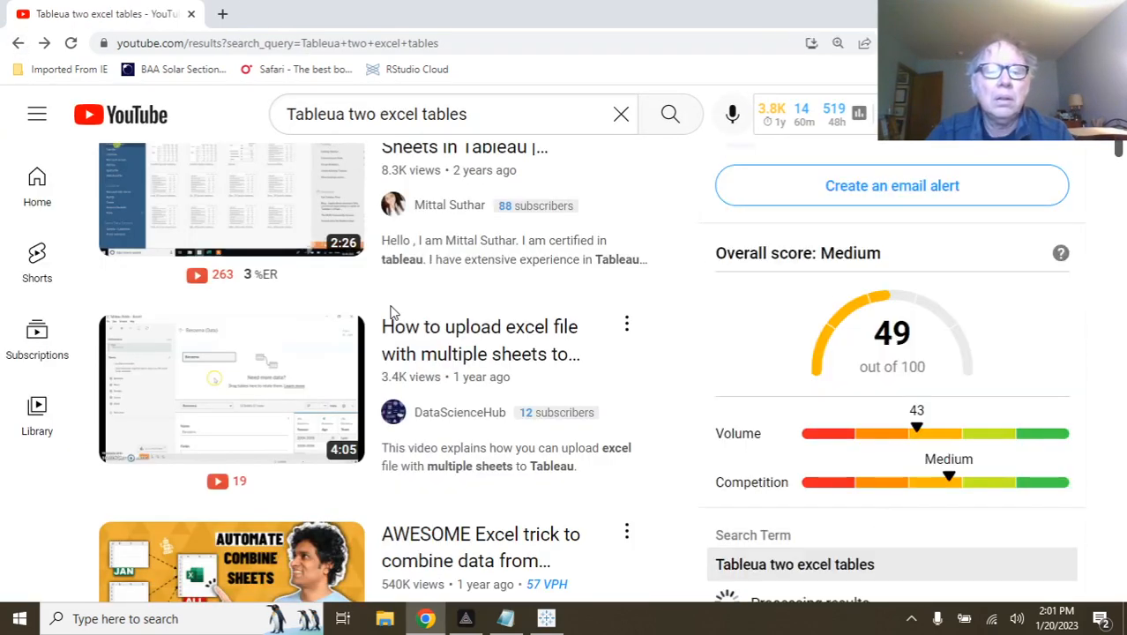
{"action": "scroll", "coordinate": [394, 313], "scroll_direction": "down", "scroll_amount": 1}
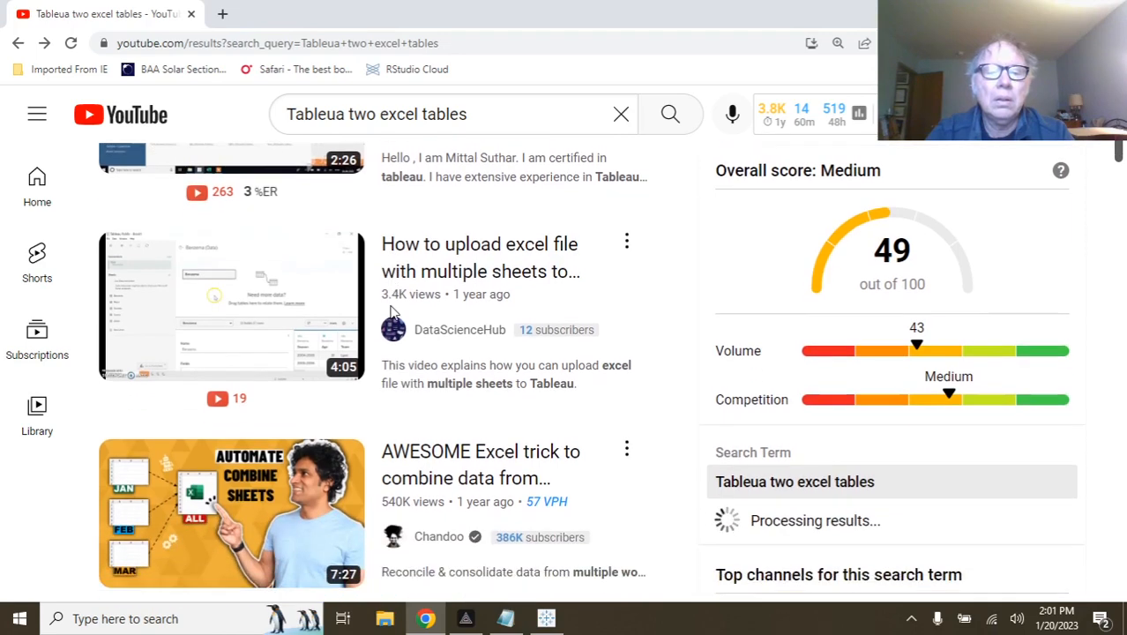
{"action": "scroll", "coordinate": [393, 313], "scroll_direction": "down", "scroll_amount": 3}
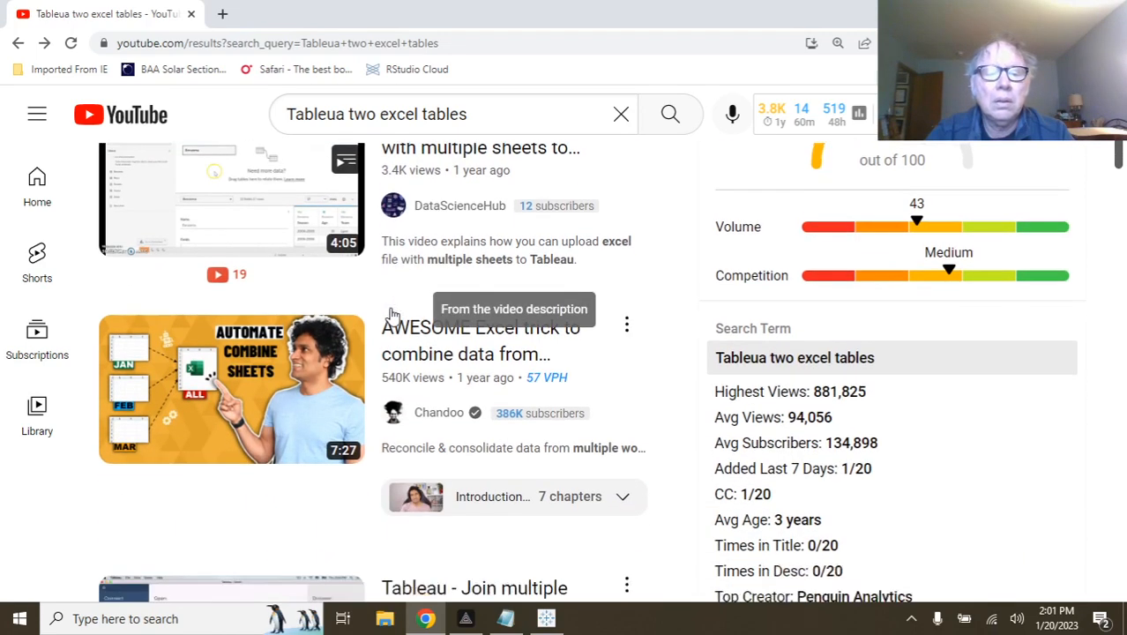
{"action": "scroll", "coordinate": [393, 316], "scroll_direction": "down", "scroll_amount": 2}
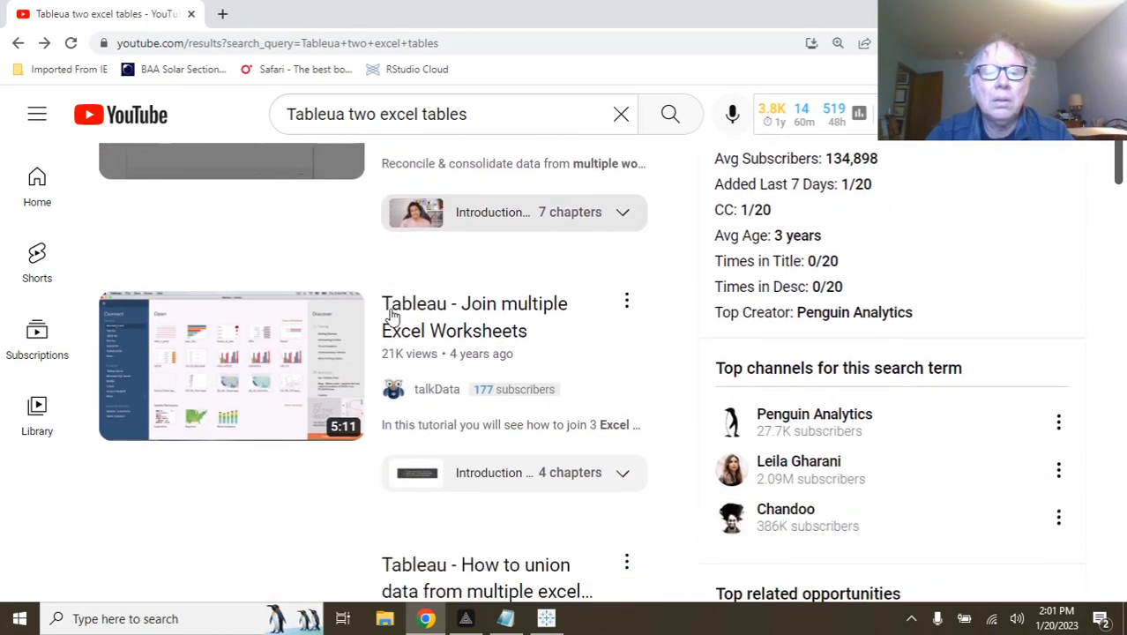
{"action": "scroll", "coordinate": [393, 315], "scroll_direction": "down", "scroll_amount": 1}
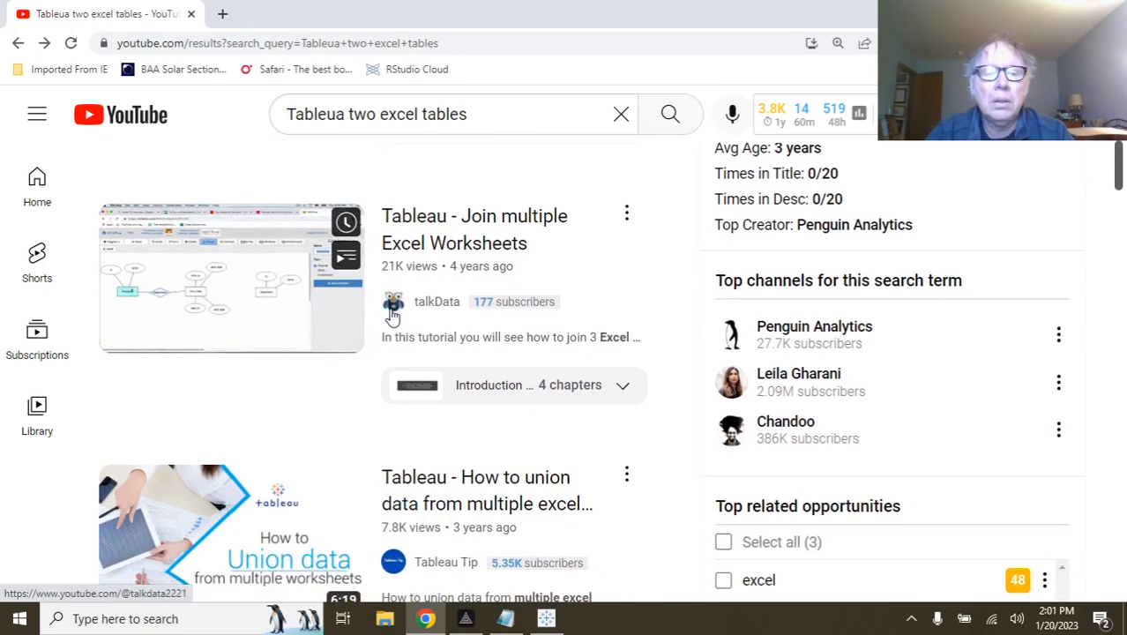
{"action": "scroll", "coordinate": [393, 316], "scroll_direction": "down", "scroll_amount": 1}
{"action": "scroll", "coordinate": [393, 316], "scroll_direction": "down", "scroll_amount": 3}
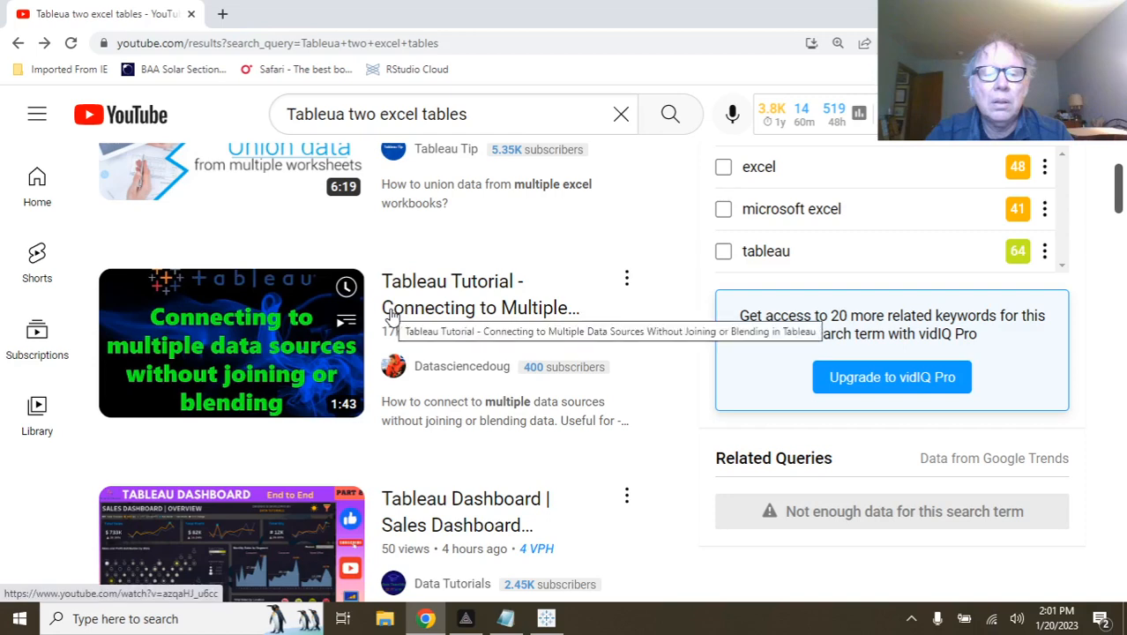
{"action": "left_click", "coordinate": [240, 375]}
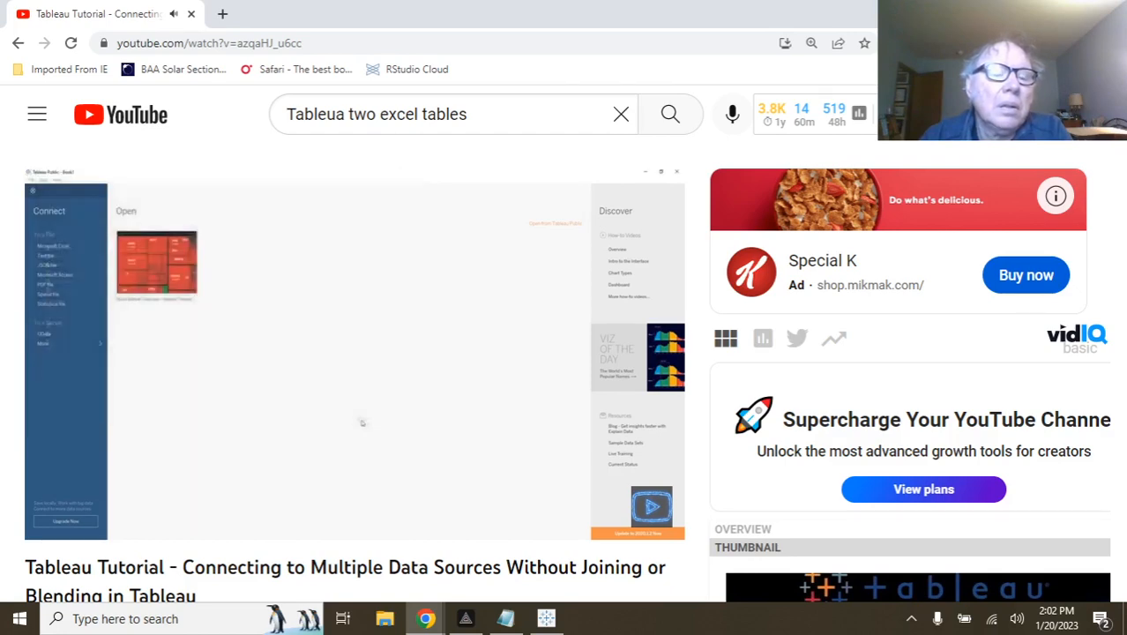
Like the video on connecting to multiple data sources, watch it, and look through its description and comments.
{"action": "scroll", "coordinate": [298, 297], "scroll_direction": "down", "scroll_amount": 2}
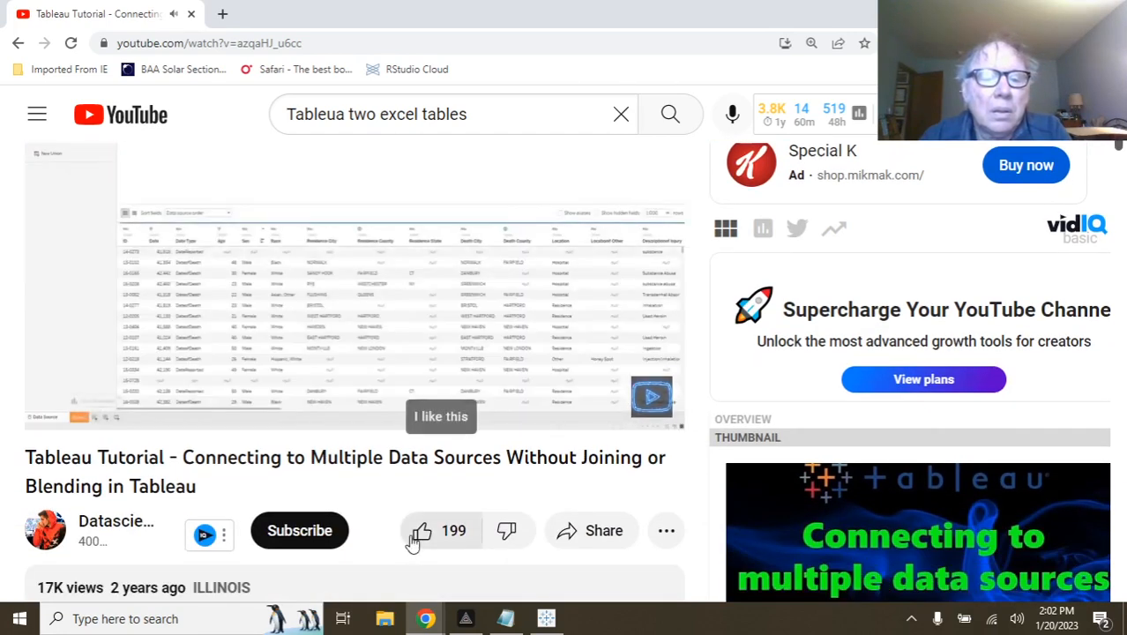
{"action": "scroll", "coordinate": [367, 379], "scroll_direction": "up", "scroll_amount": 2}
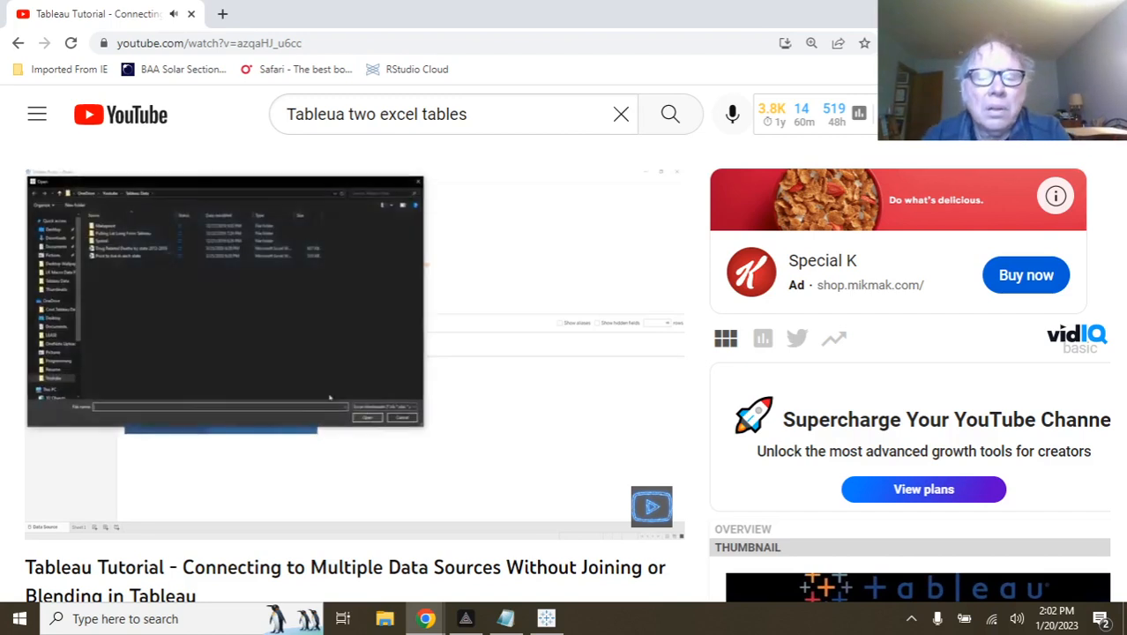
{"action": "mouse_move", "coordinate": [389, 272]}
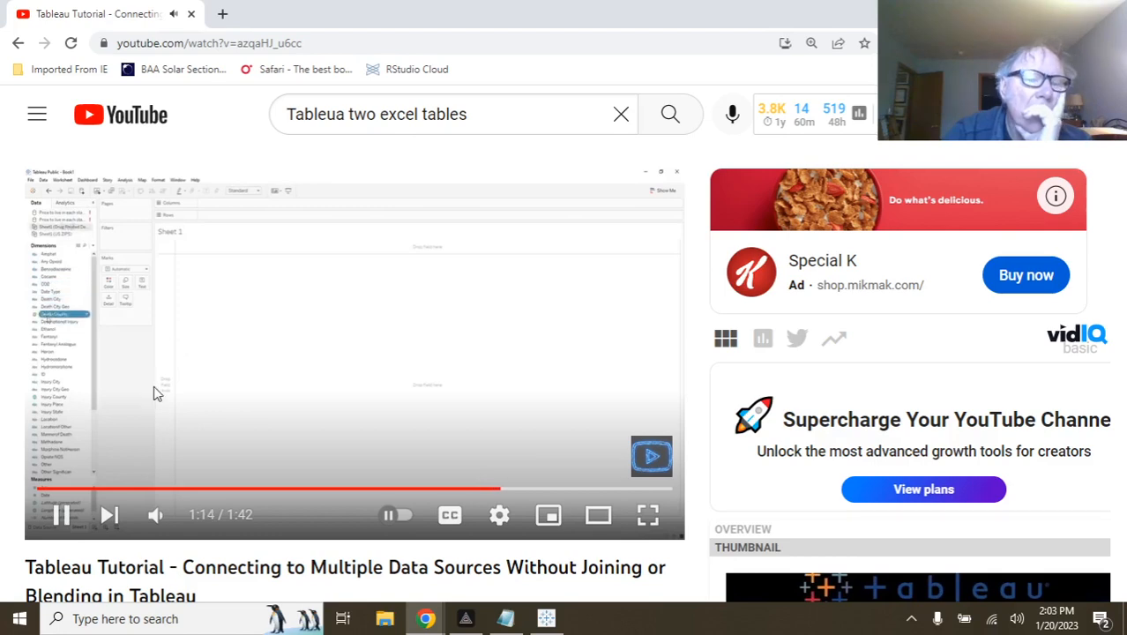
{"action": "scroll", "coordinate": [255, 453], "scroll_direction": "down", "scroll_amount": 4}
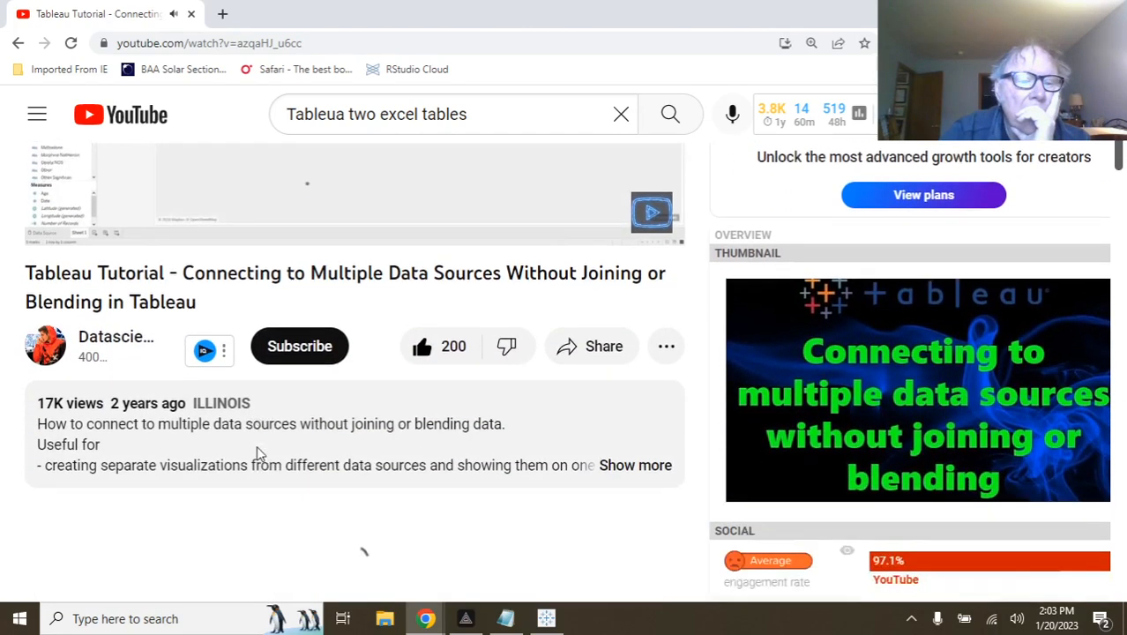
{"action": "scroll", "coordinate": [258, 453], "scroll_direction": "down", "scroll_amount": 1}
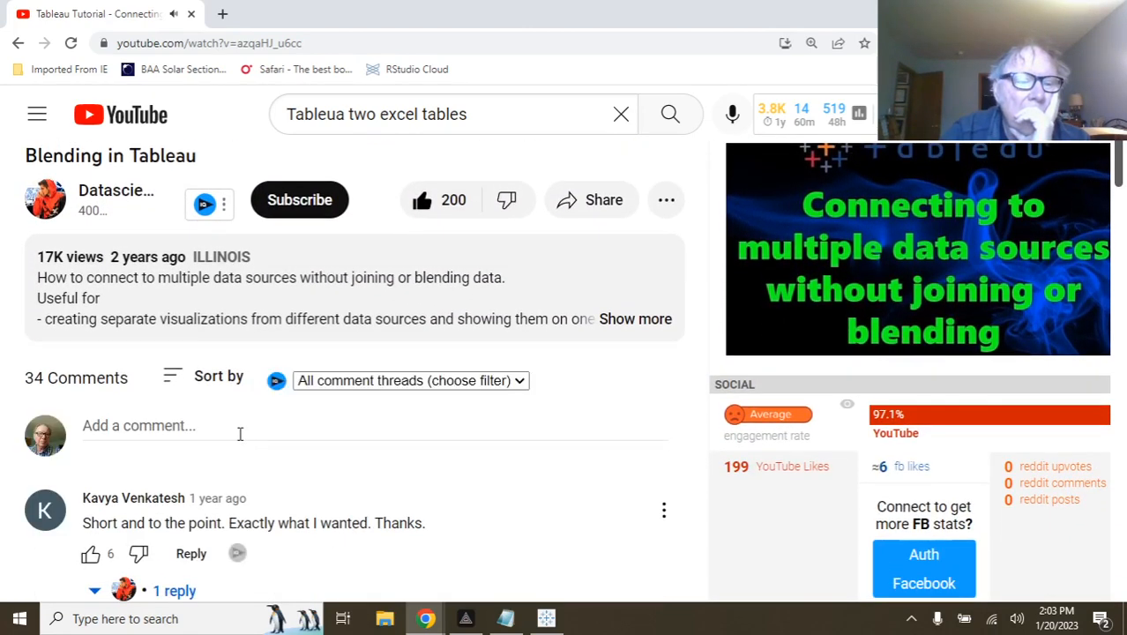
Write the video comment "Thanks that was helpful. How do I use two unrelated sheets from the some workbook?".
{"action": "left_click", "coordinate": [240, 430]}
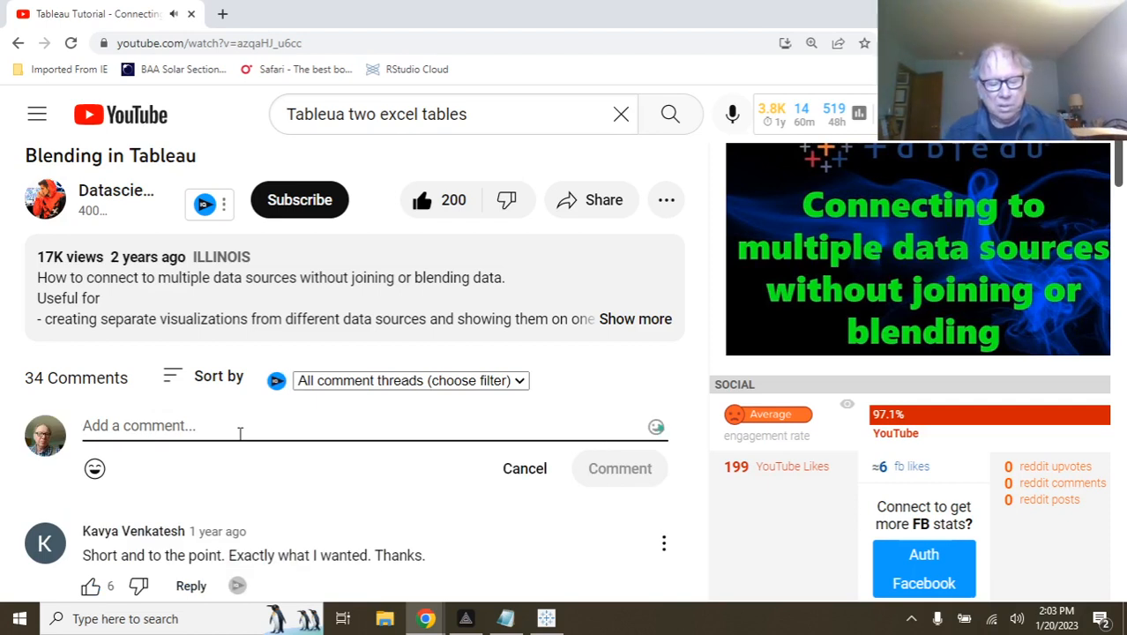
{"action": "type", "text": "T"}
{"action": "key", "text": "BackSpace"}
{"action": "key", "text": "BackSpace"}
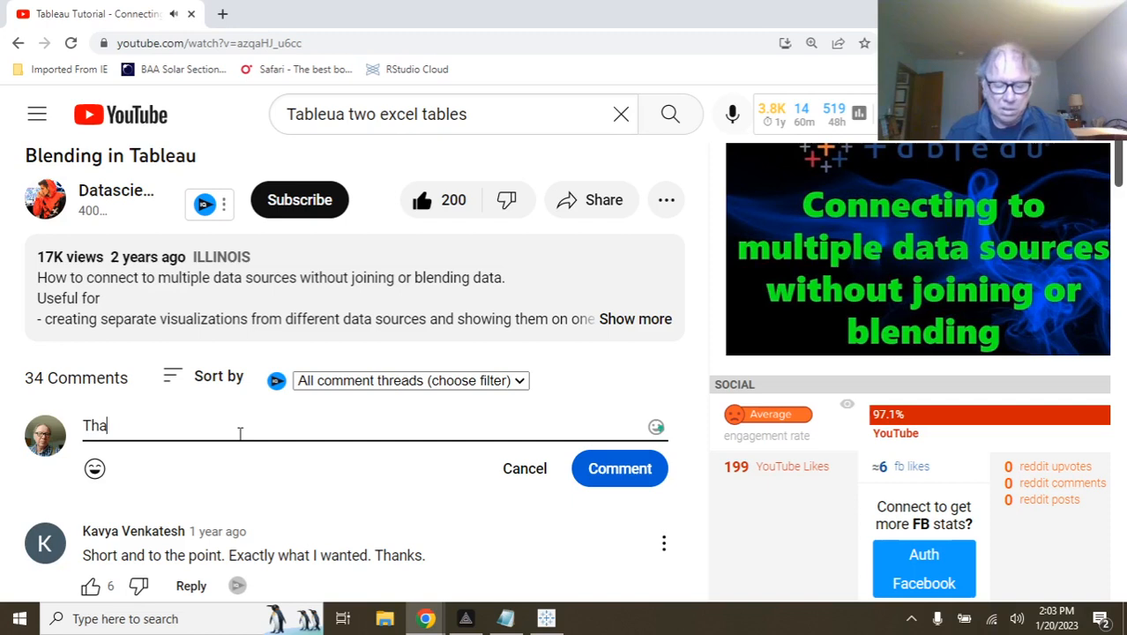
{"action": "type", "text": "nks that was helpful. How do I  use"}
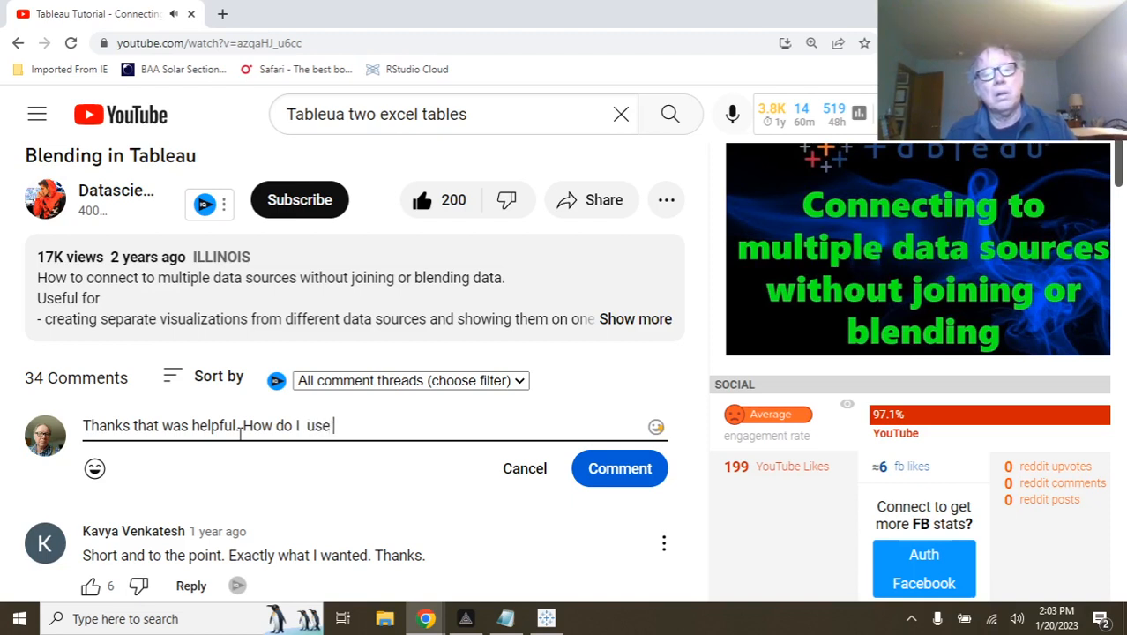
{"action": "type", "text": "two"}
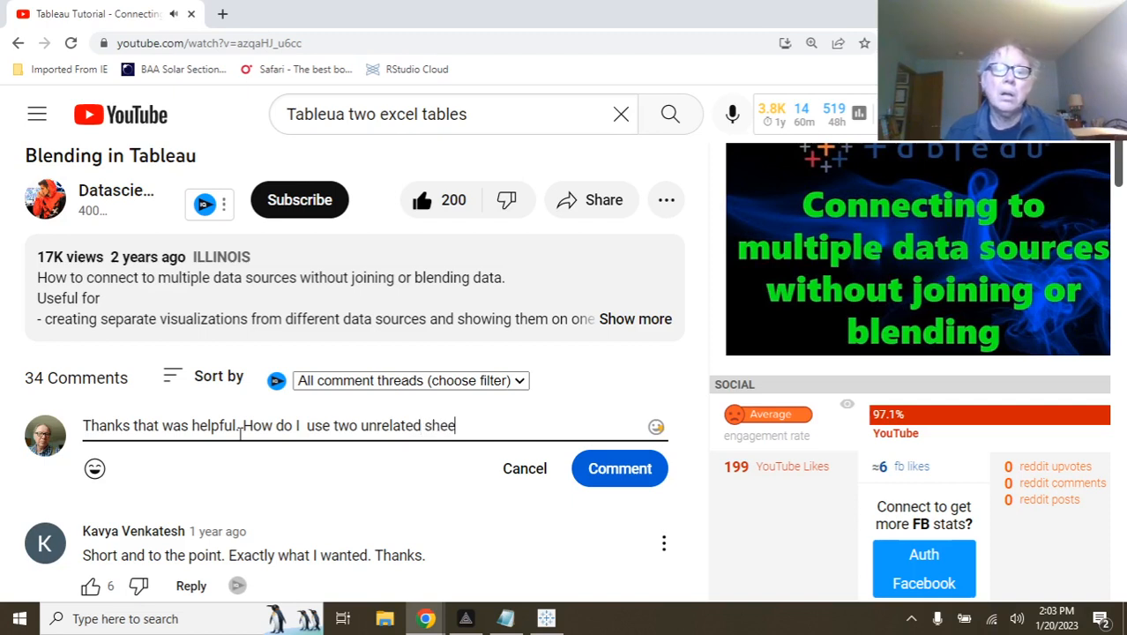
{"action": "type", "text": "unrelated sheets"}
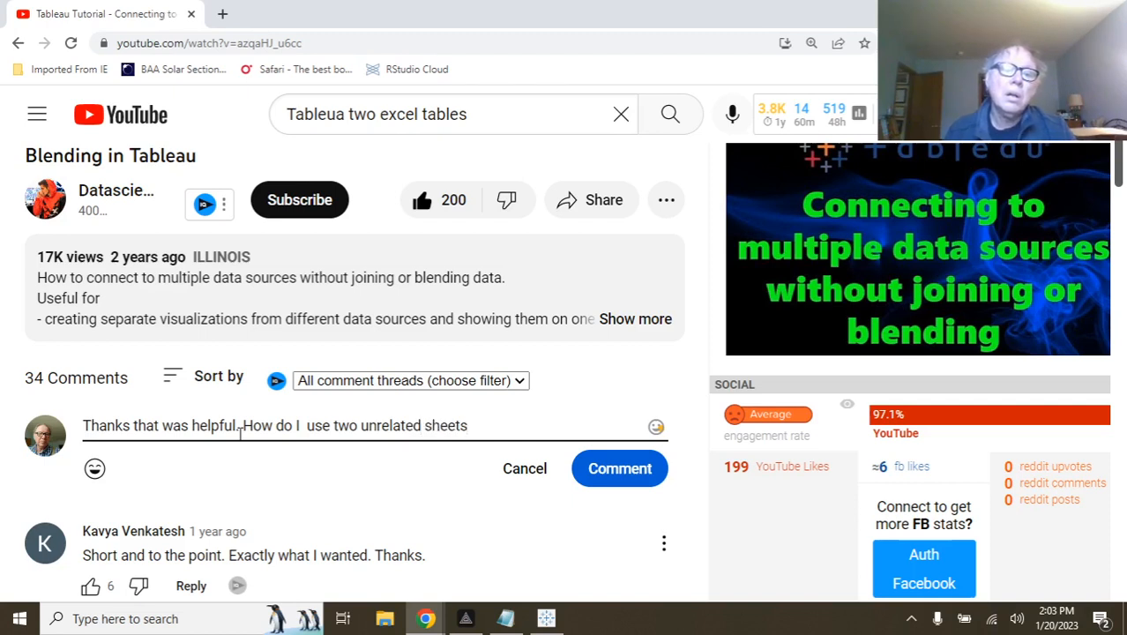
{"action": "type", "text": " from the some wrk"}
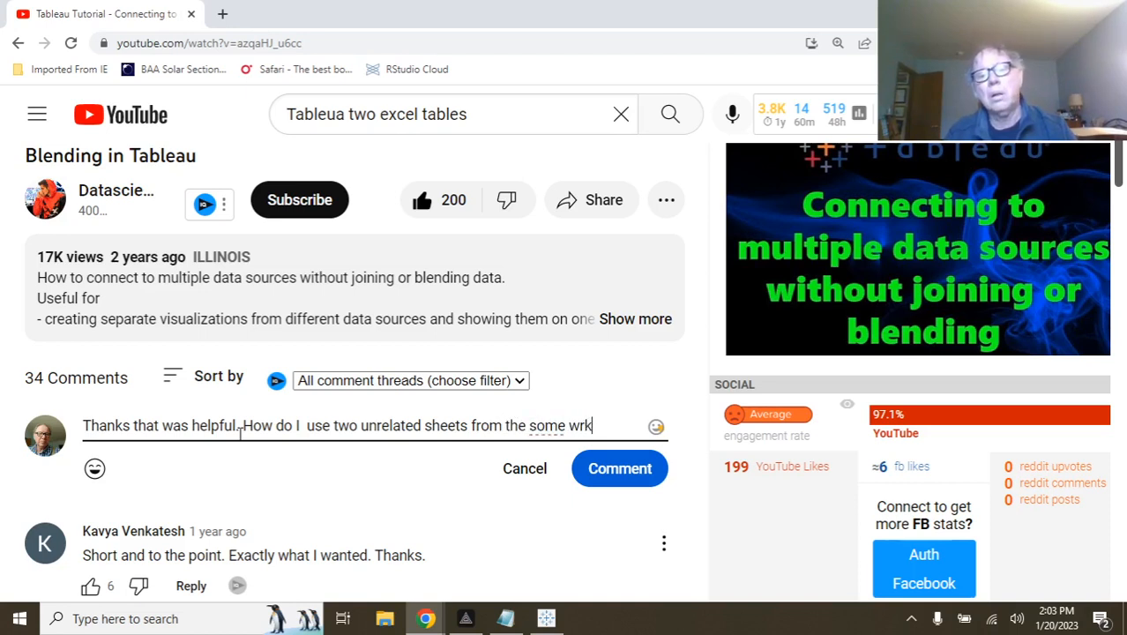
{"action": "key", "text": "BackSpace"}
{"action": "key", "text": "BackSpace"}
{"action": "type", "text": "orkbok"}
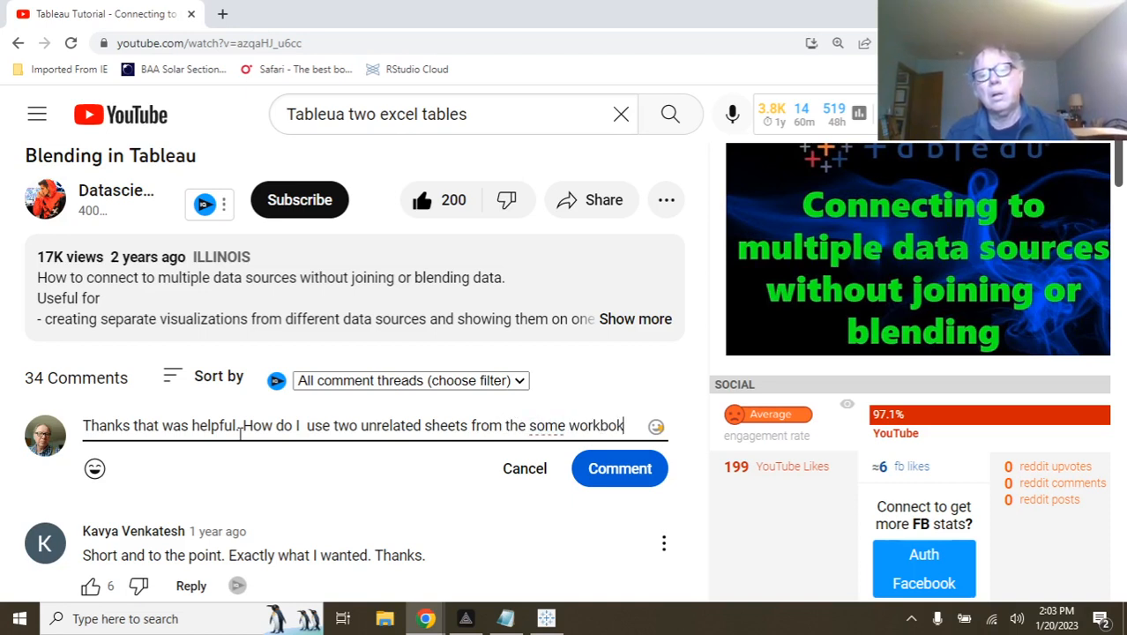
{"action": "key", "text": "BackSpace"}
{"action": "type", "text": "ok?"}
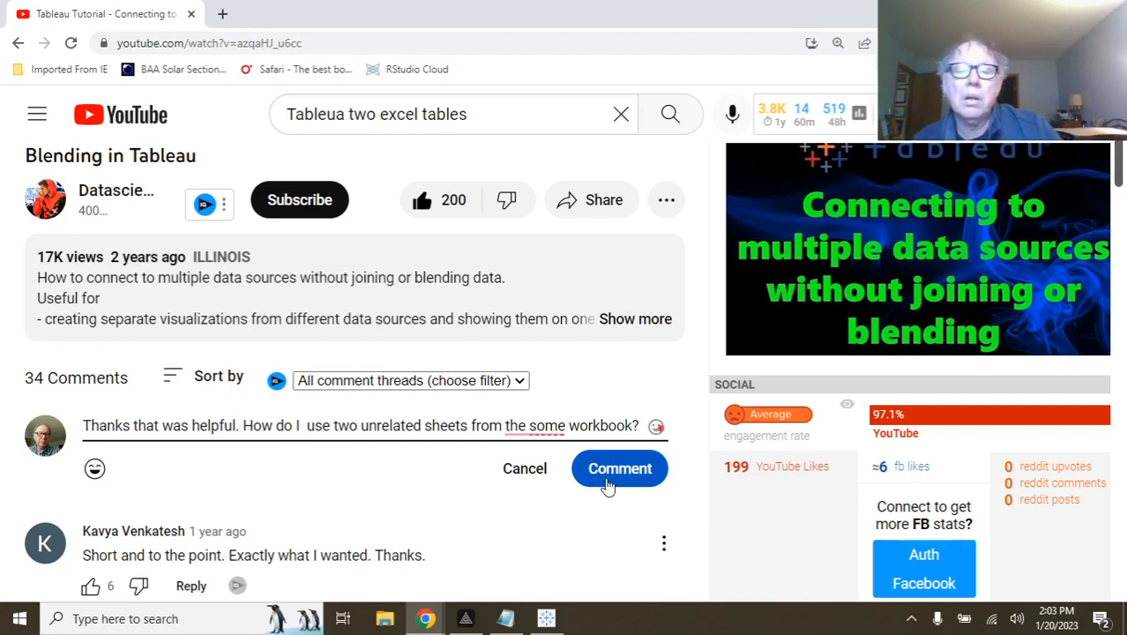
Correct the comment's ending to "from the same workbook?" and post it.
{"action": "mouse_move", "coordinate": [532, 427]}
{"action": "left_click", "coordinate": [541, 481]}
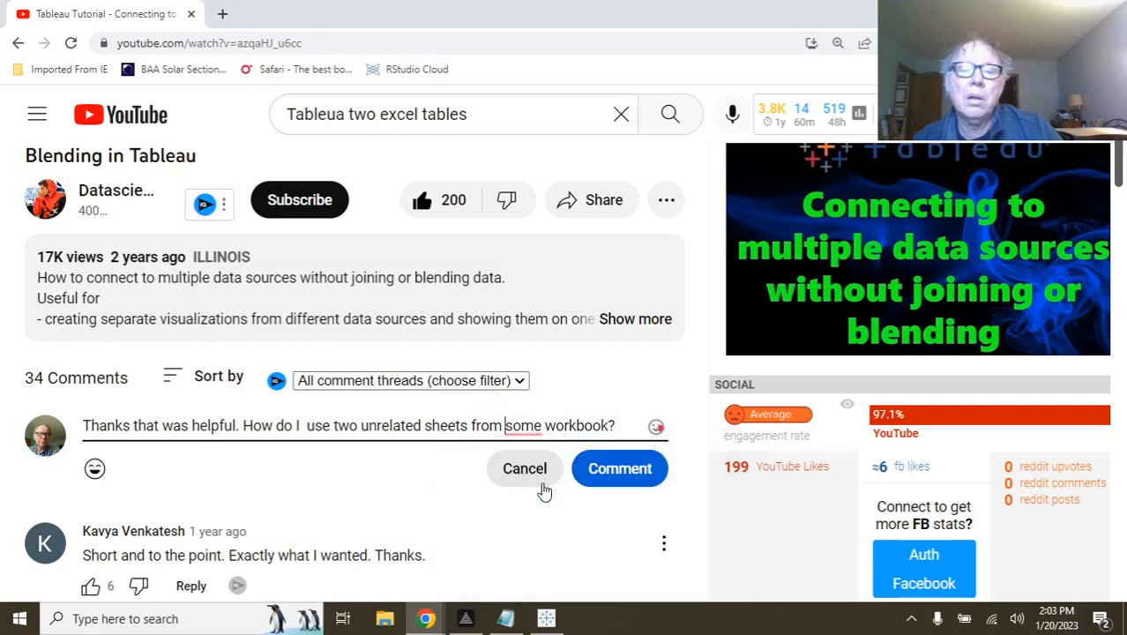
{"action": "mouse_move", "coordinate": [524, 428]}
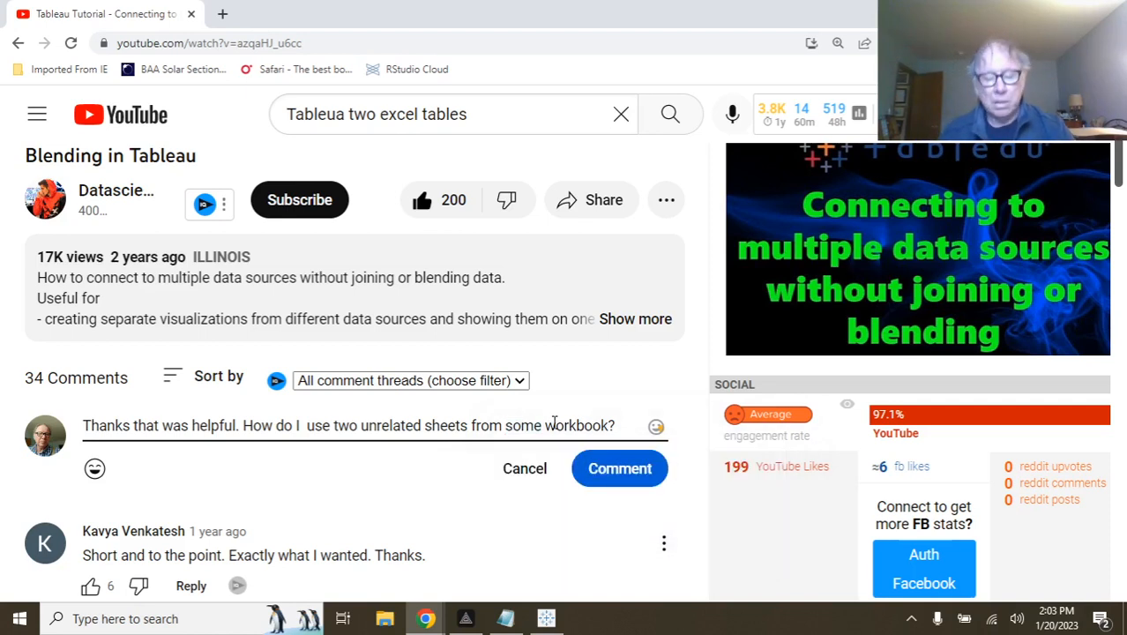
{"action": "type", "text": "the"}
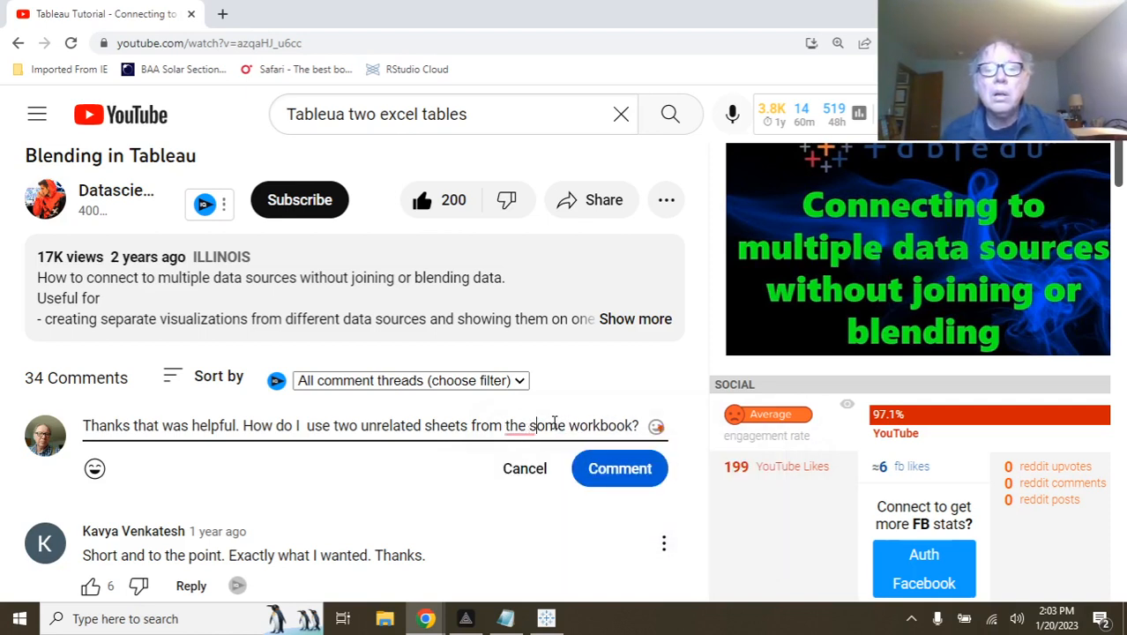
{"action": "key", "text": "BackSpace"}
{"action": "type", "text": "a"}
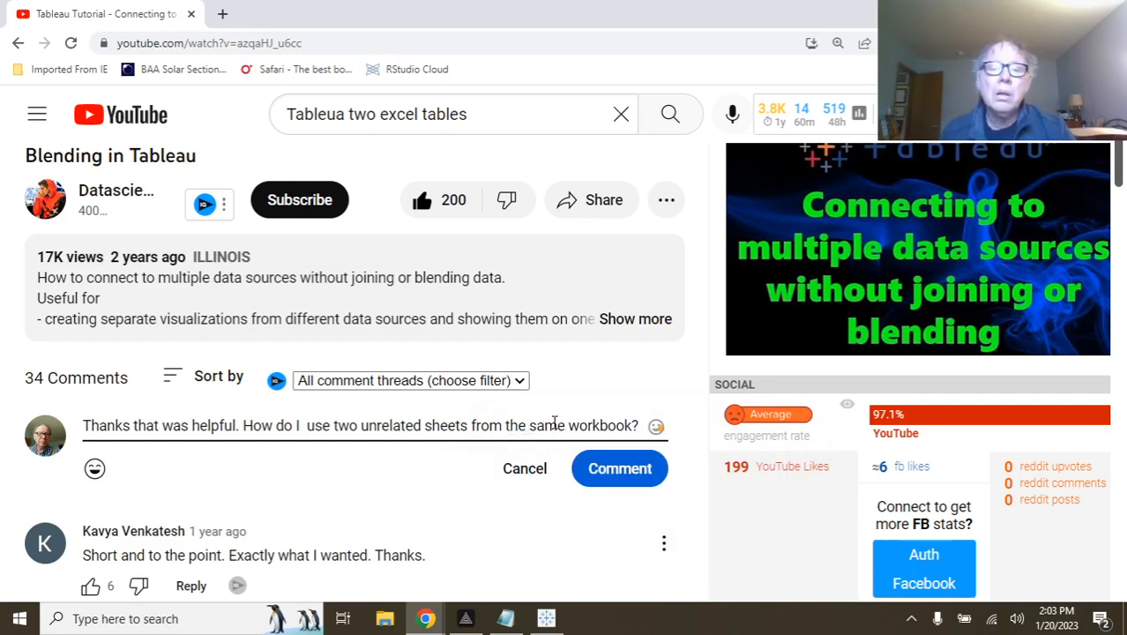
{"action": "key", "text": "Return"}
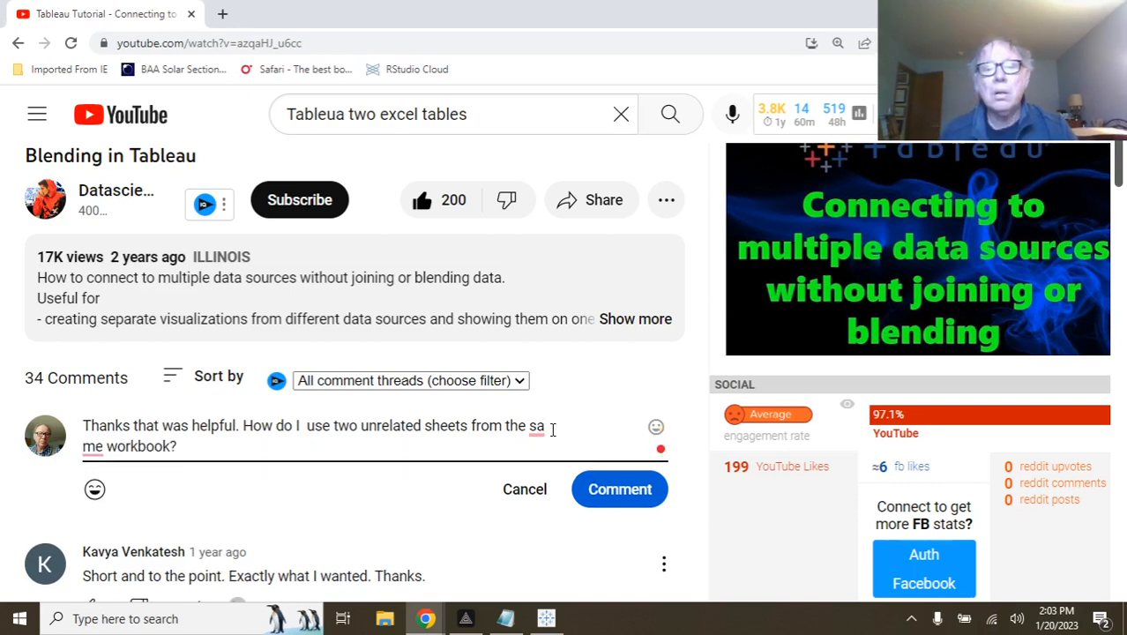
{"action": "key", "text": "BackSpace"}
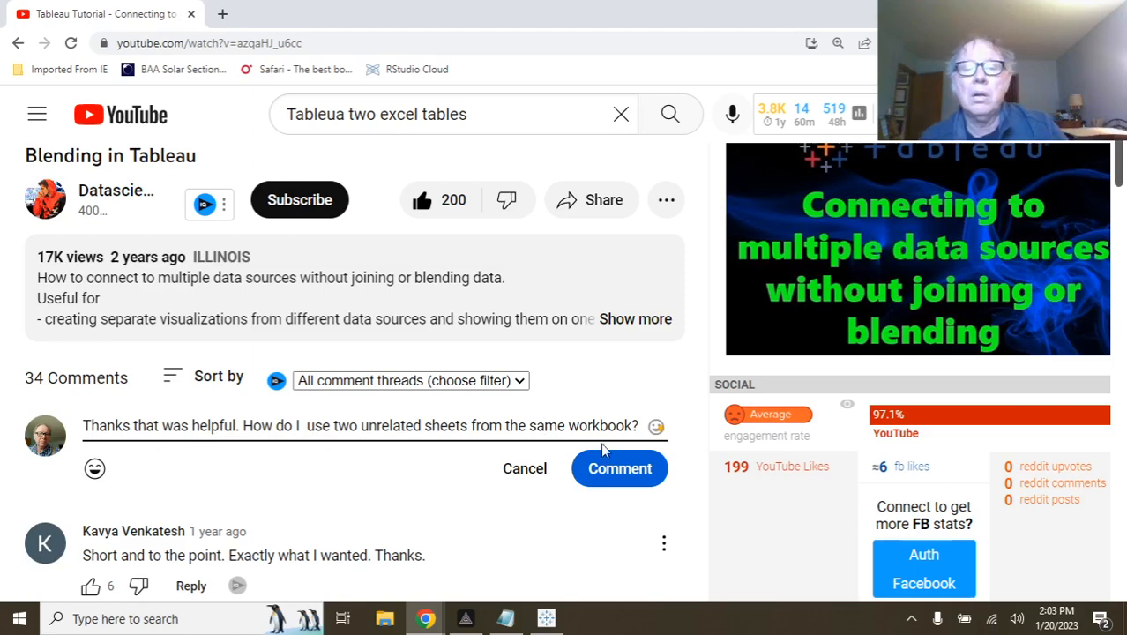
{"action": "left_click", "coordinate": [634, 472]}
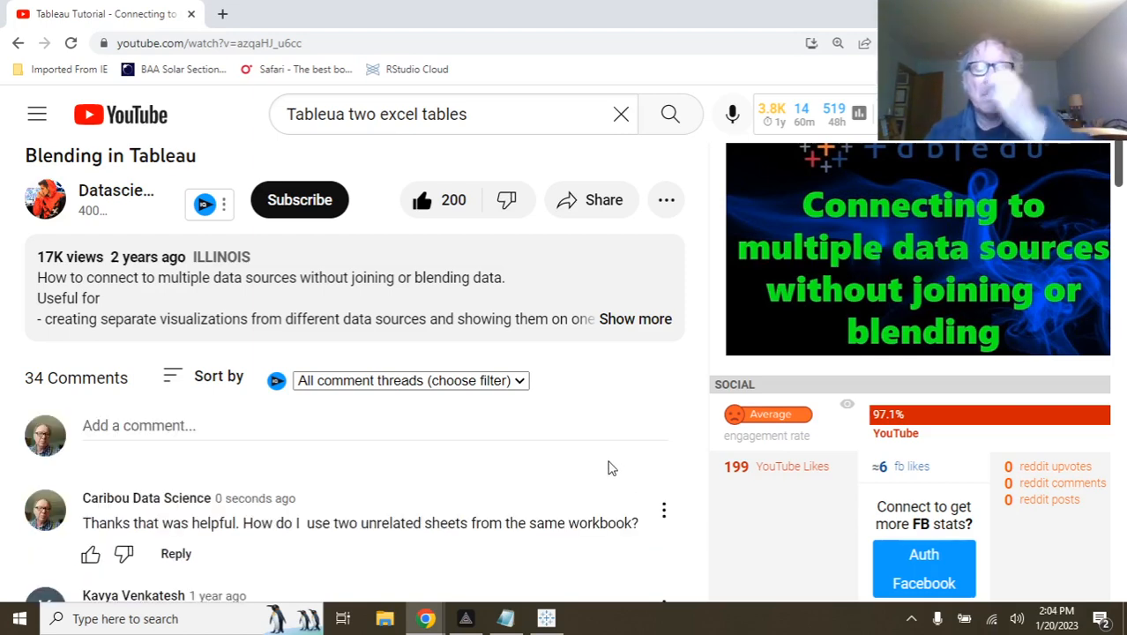
Switch to Tableau Public and remove the Book2 connection from the Book1 data source.
{"action": "left_click", "coordinate": [546, 620]}
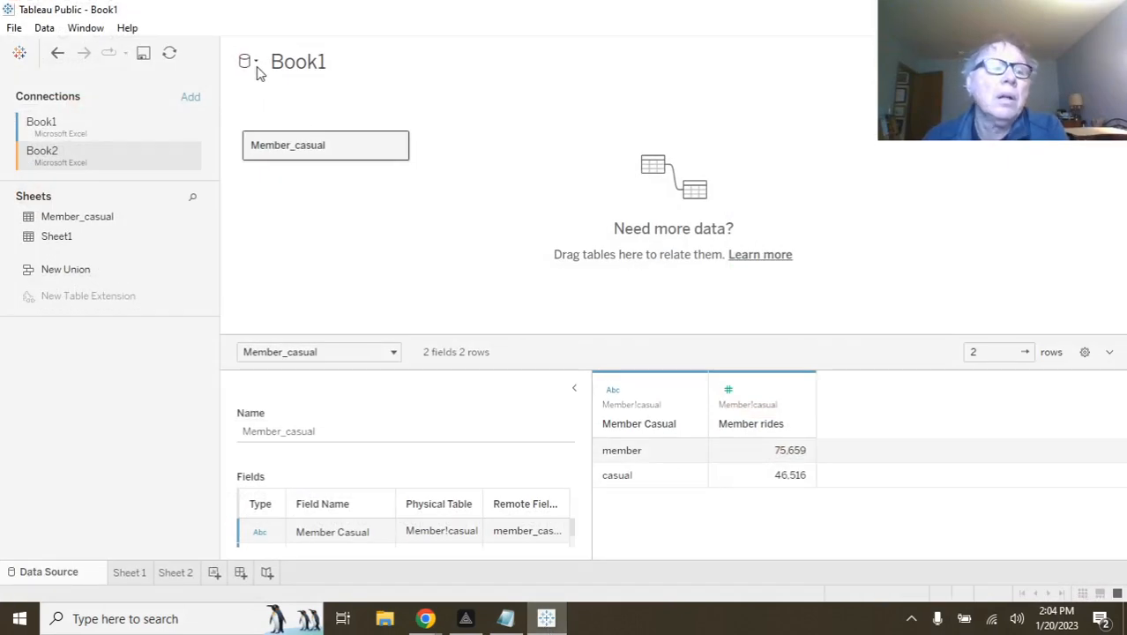
{"action": "right_click", "coordinate": [122, 166]}
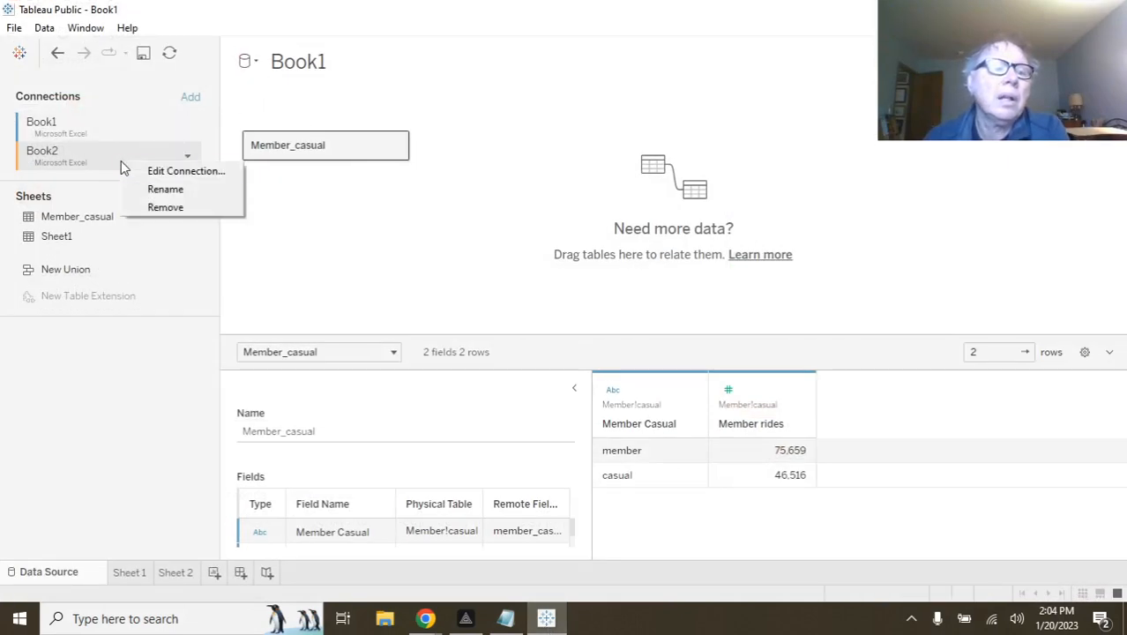
{"action": "left_click", "coordinate": [185, 206]}
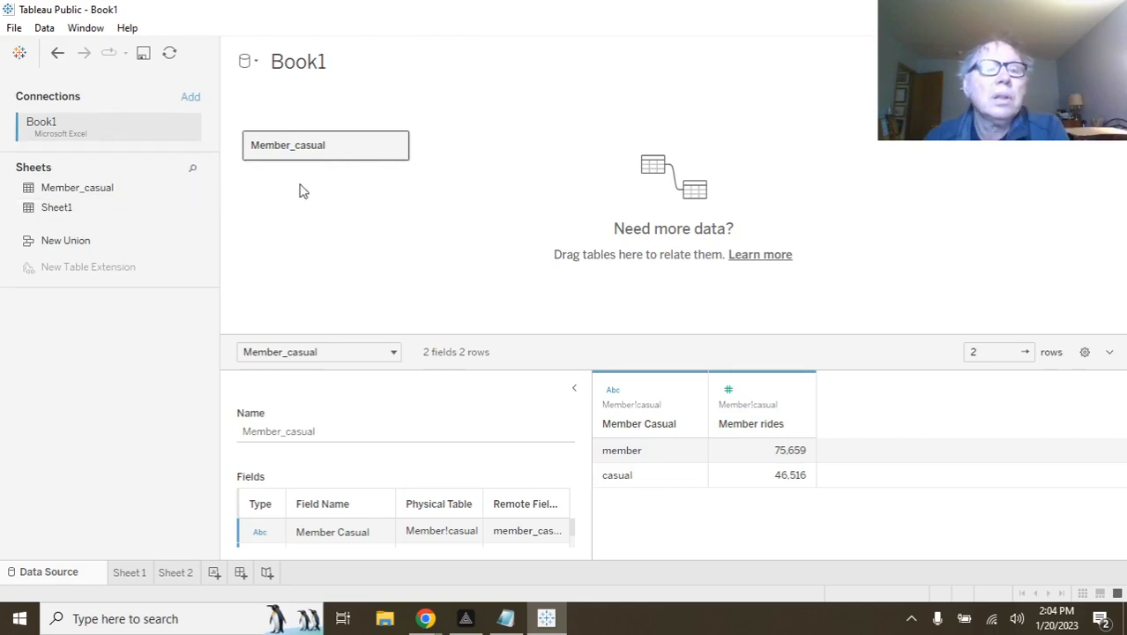
Add a new Microsoft Excel data source from Book1.xlsx in the Cyclistic-Bike-Share folder.
{"action": "left_click", "coordinate": [249, 65]}
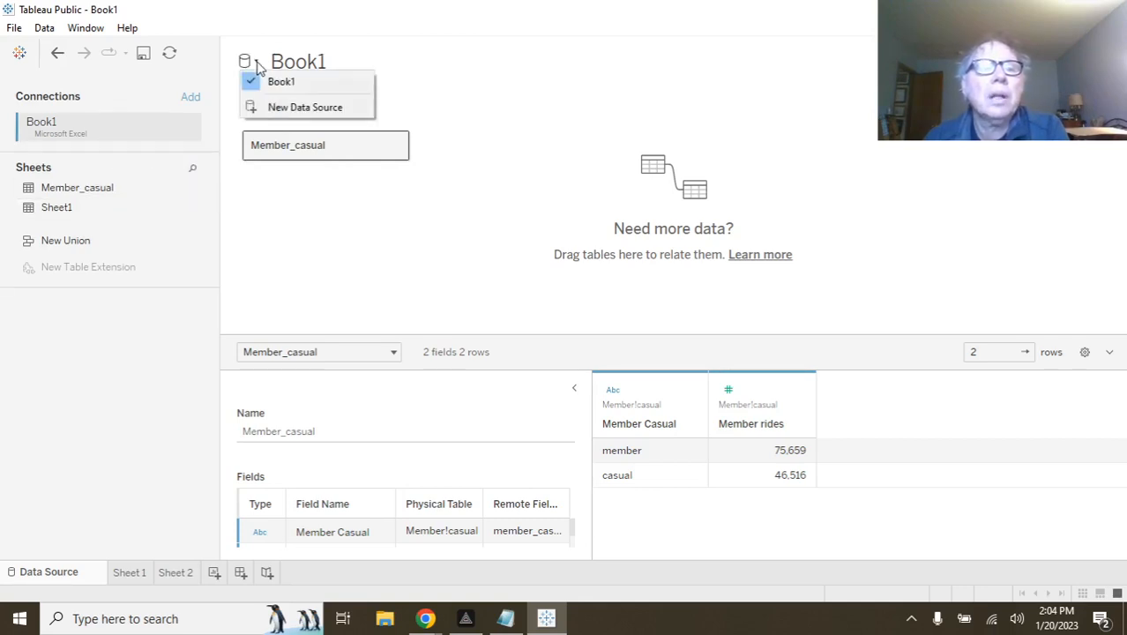
{"action": "left_click", "coordinate": [307, 107]}
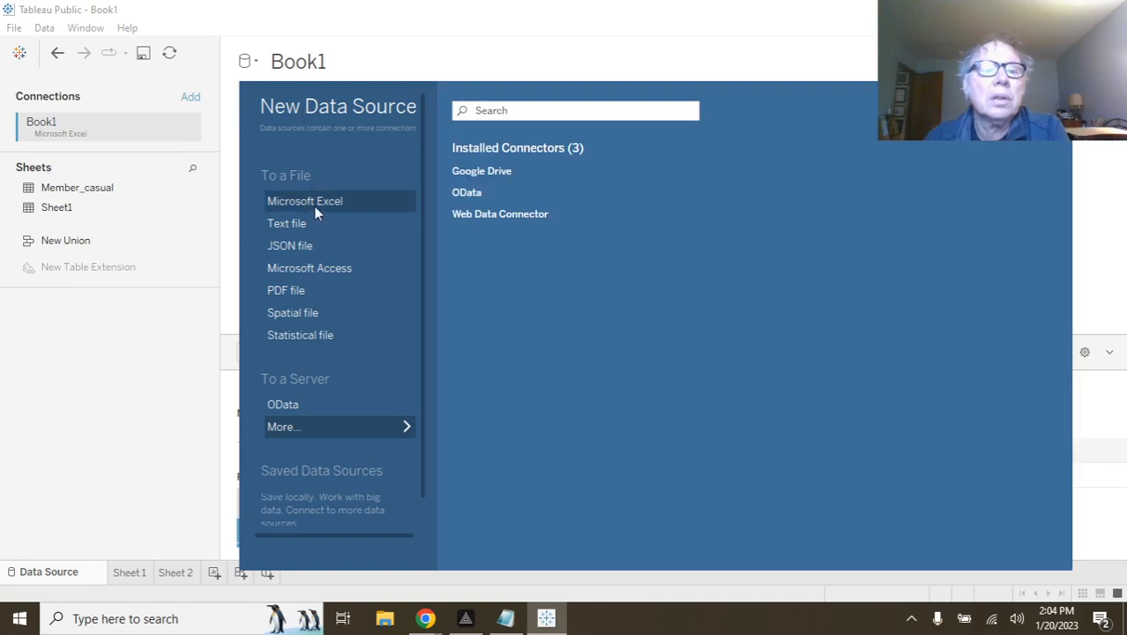
{"action": "left_click", "coordinate": [314, 206]}
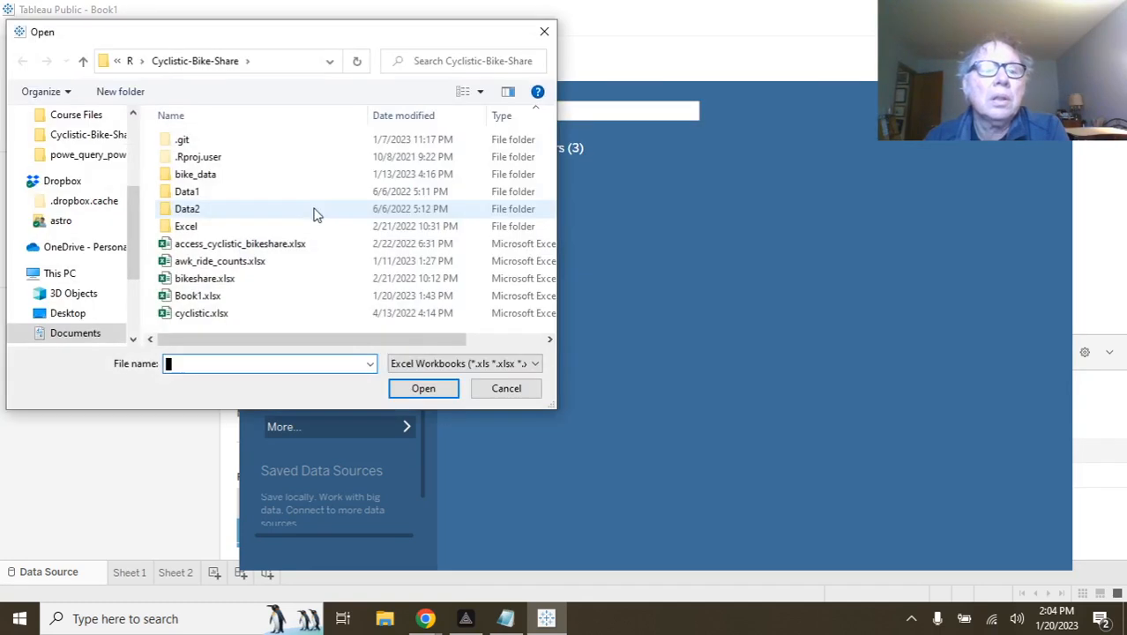
{"action": "left_click", "coordinate": [208, 297]}
{"action": "left_click", "coordinate": [413, 392]}
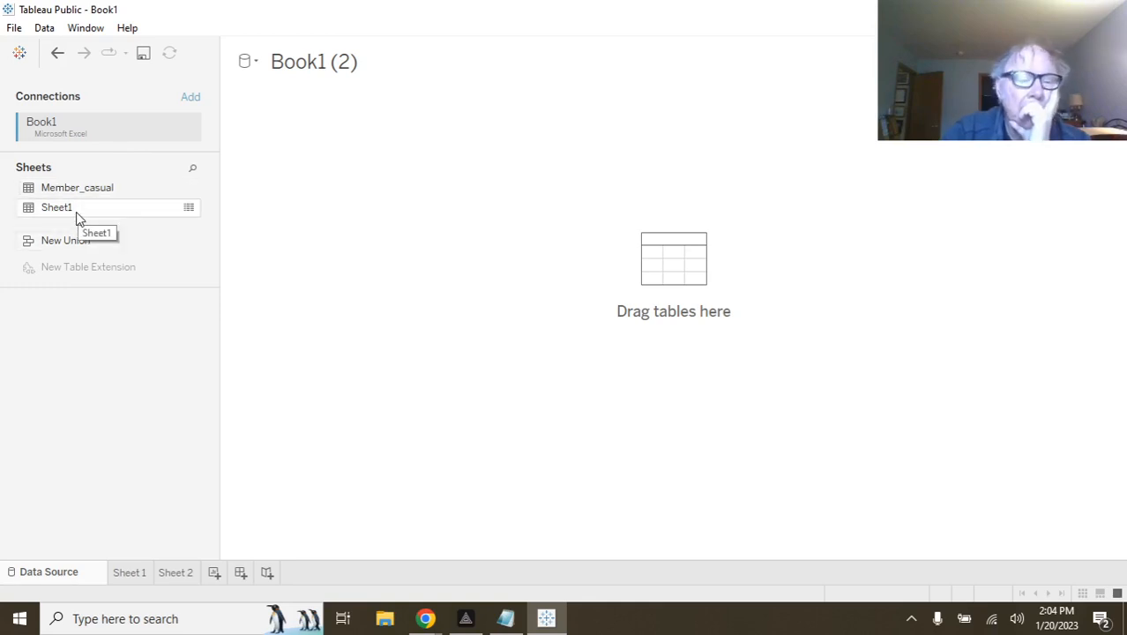
Check the two worksheets and add the Sheet1 table to the empty Book1 (2) data source.
{"action": "left_click", "coordinate": [176, 572]}
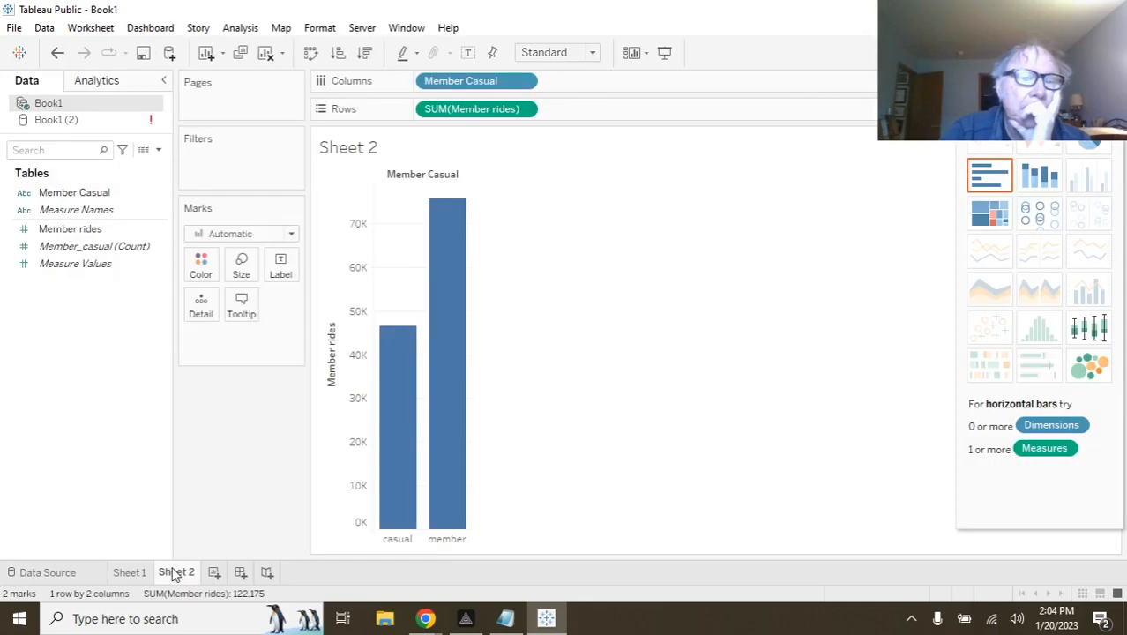
{"action": "left_click", "coordinate": [123, 573]}
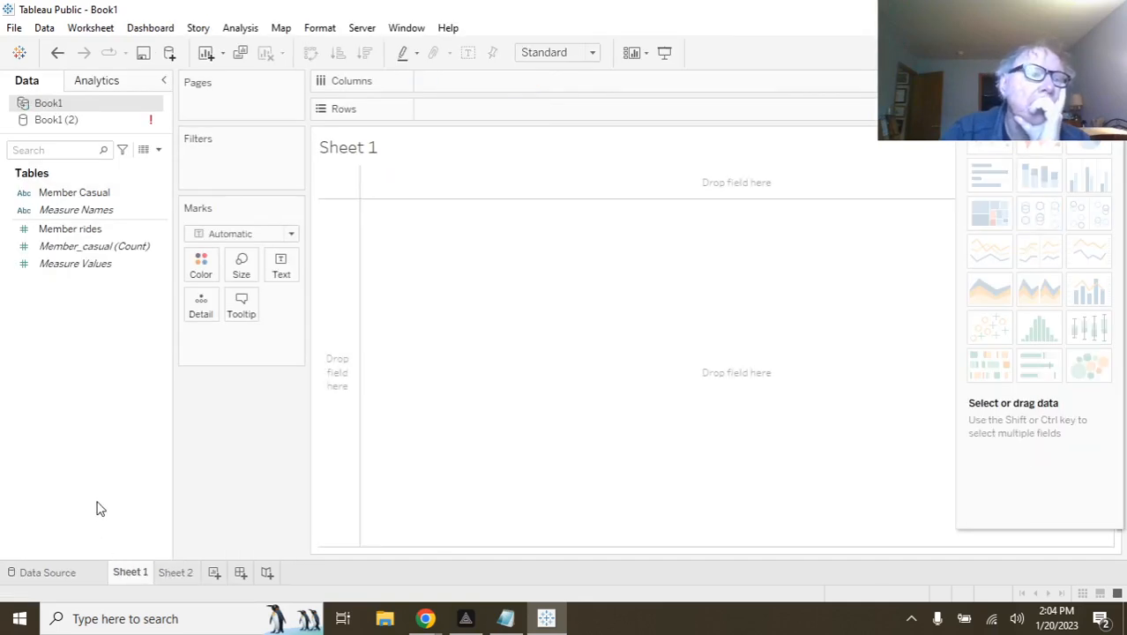
{"action": "left_click", "coordinate": [124, 227]}
{"action": "left_click", "coordinate": [105, 121]}
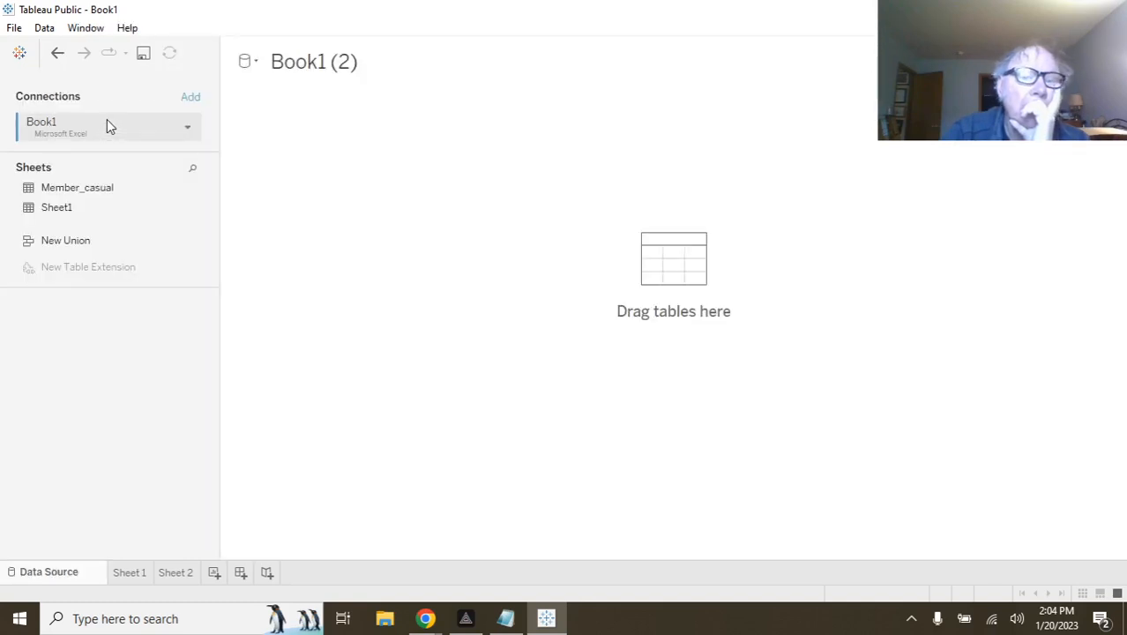
{"action": "left_click_drag", "start_coordinate": [54, 208], "coordinate": [433, 217]}
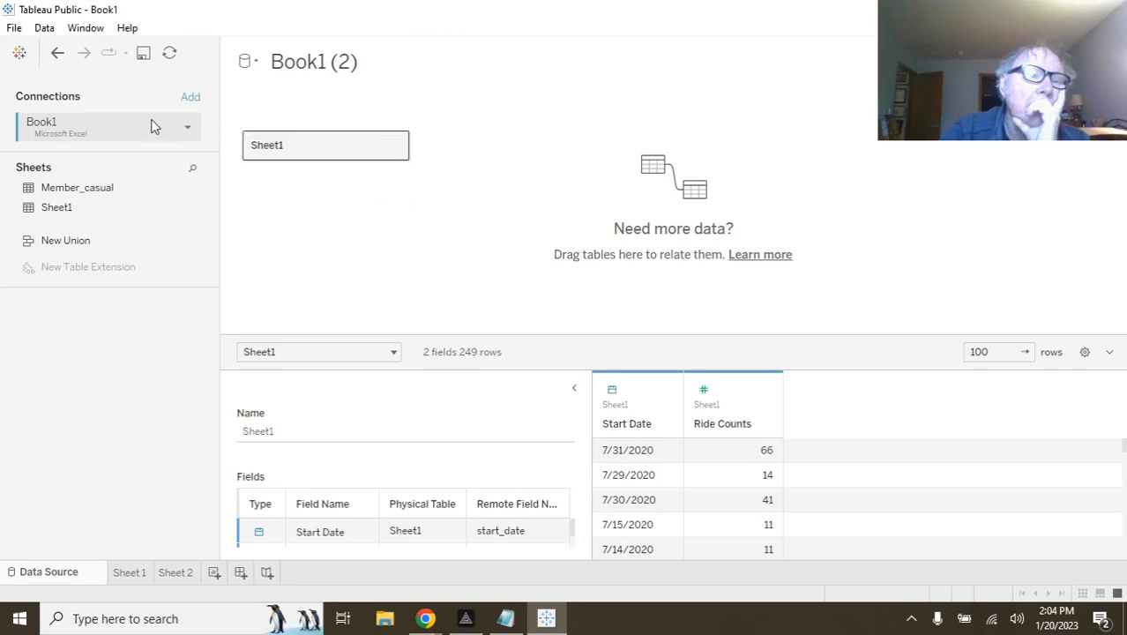
{"action": "left_click", "coordinate": [187, 132]}
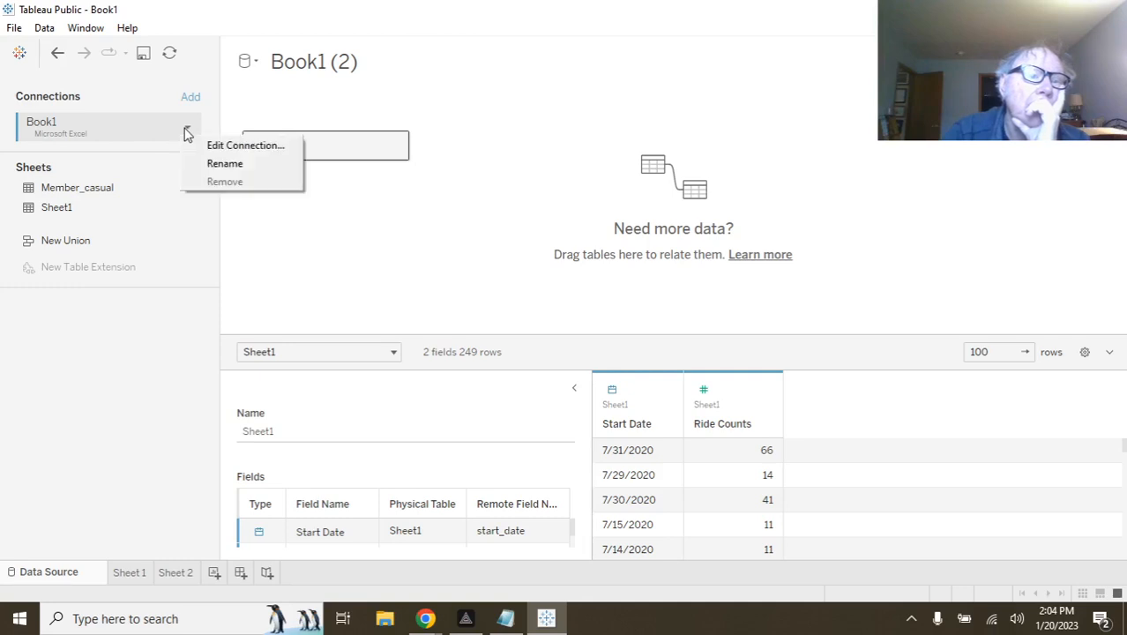
{"action": "left_click", "coordinate": [186, 132]}
{"action": "left_click", "coordinate": [187, 132]}
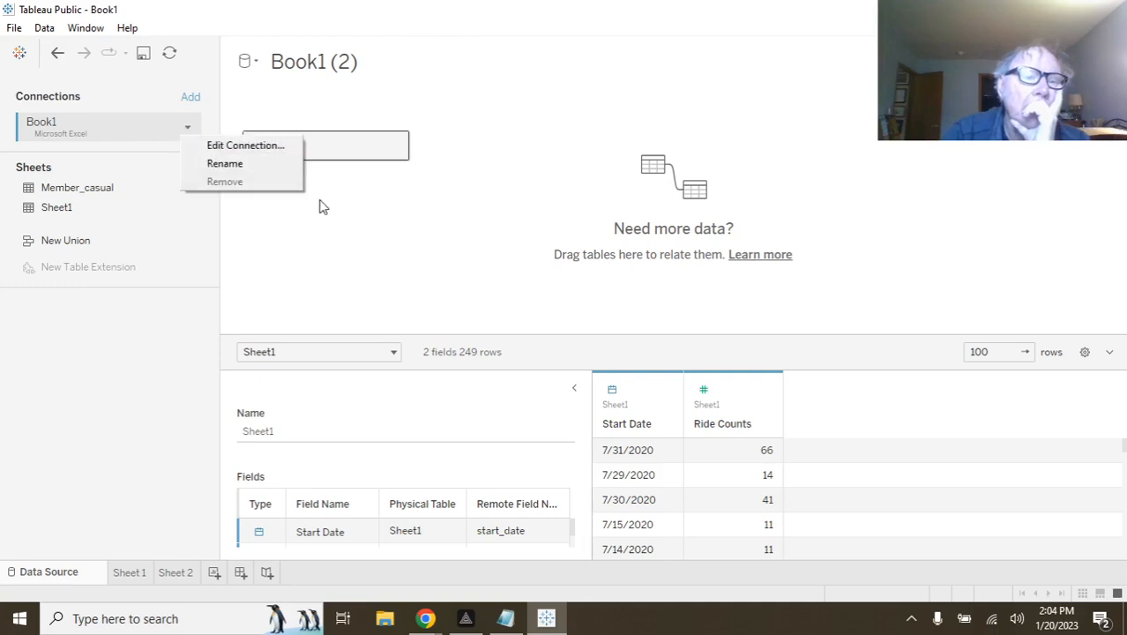
{"action": "left_click", "coordinate": [342, 246]}
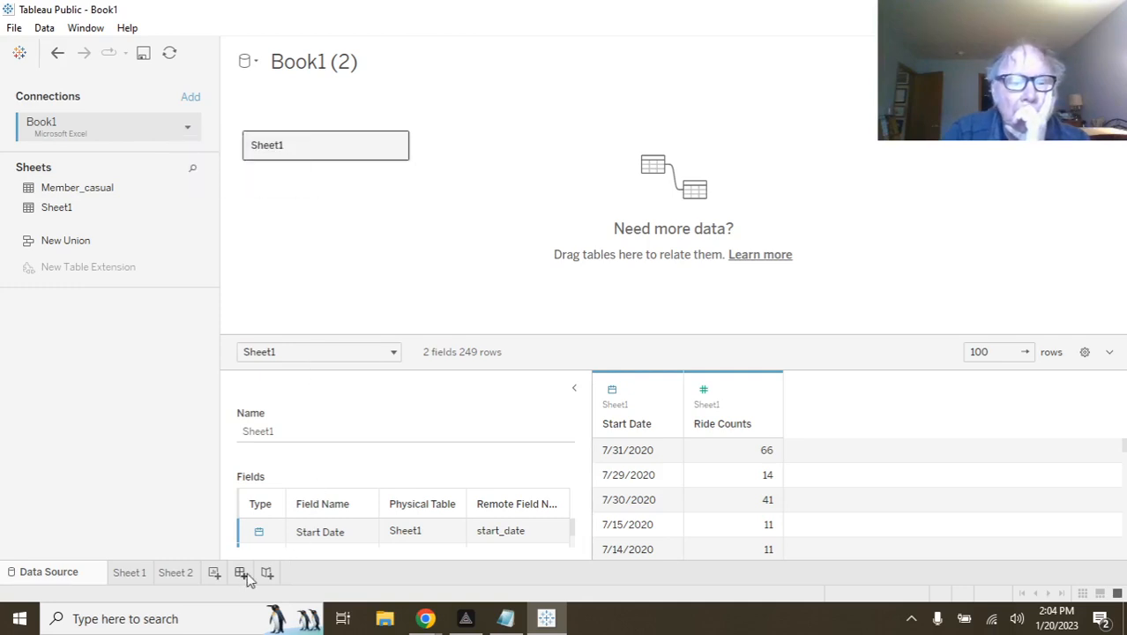
In the empty Sheet 1 worksheet, use the Book1 (2) data source and place Start Date on Columns.
{"action": "left_click", "coordinate": [130, 573]}
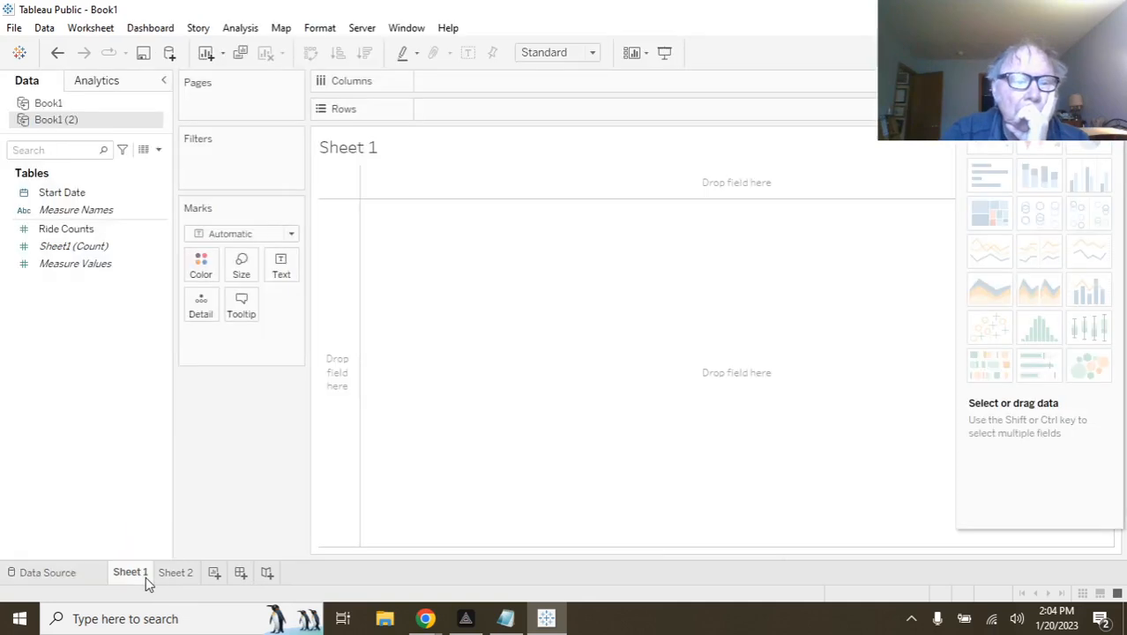
{"action": "left_click", "coordinate": [166, 578]}
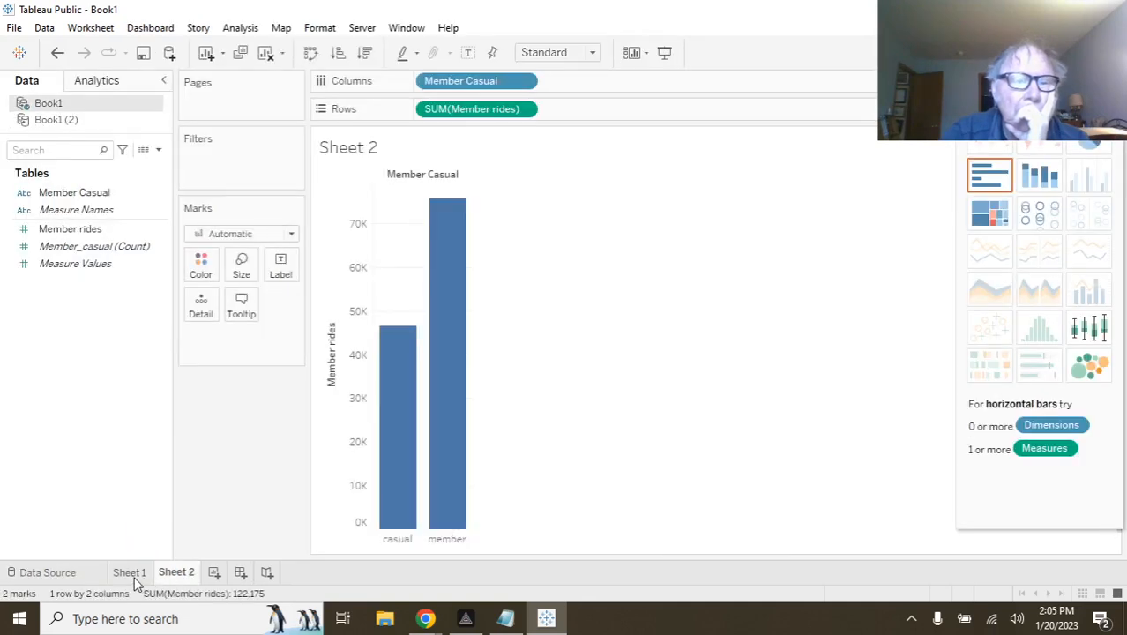
{"action": "left_click", "coordinate": [137, 582]}
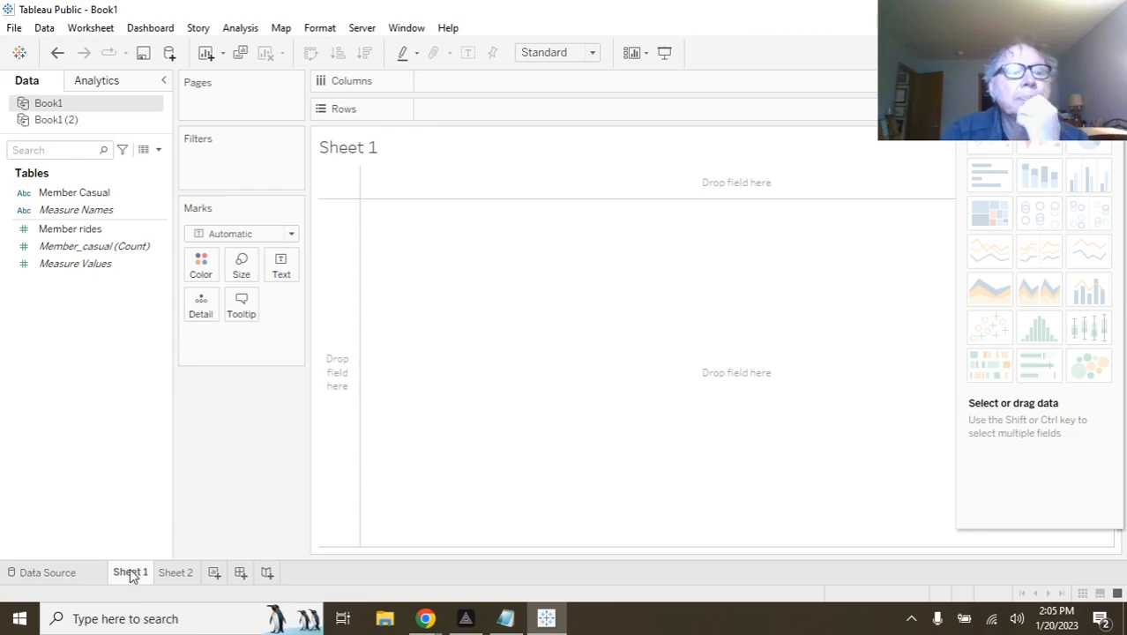
{"action": "left_click", "coordinate": [81, 119]}
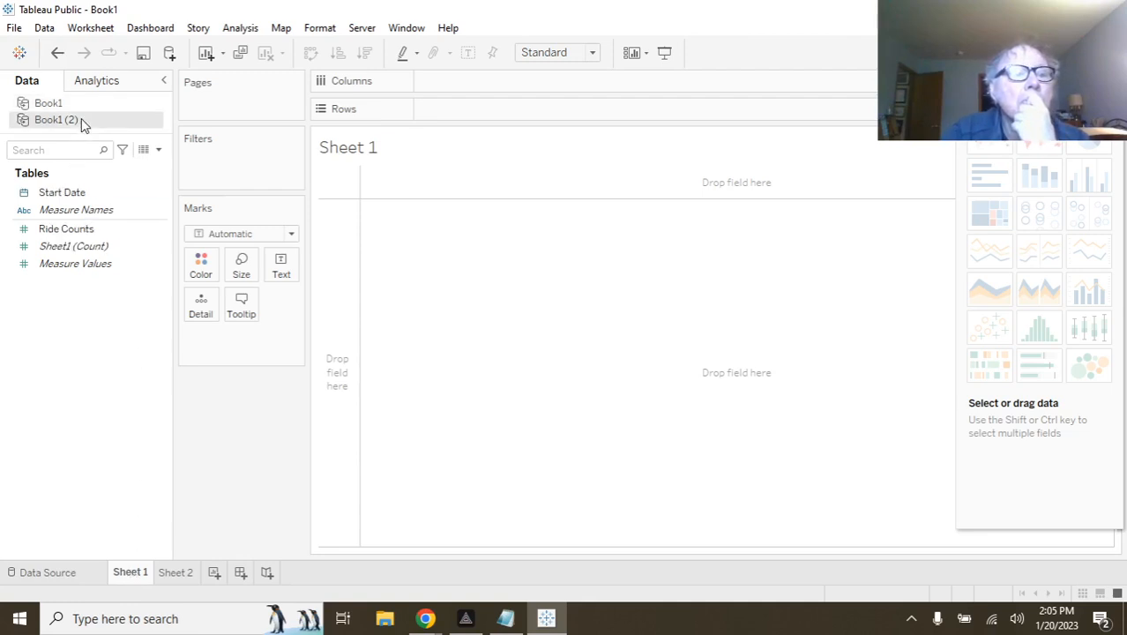
{"action": "left_click", "coordinate": [135, 196]}
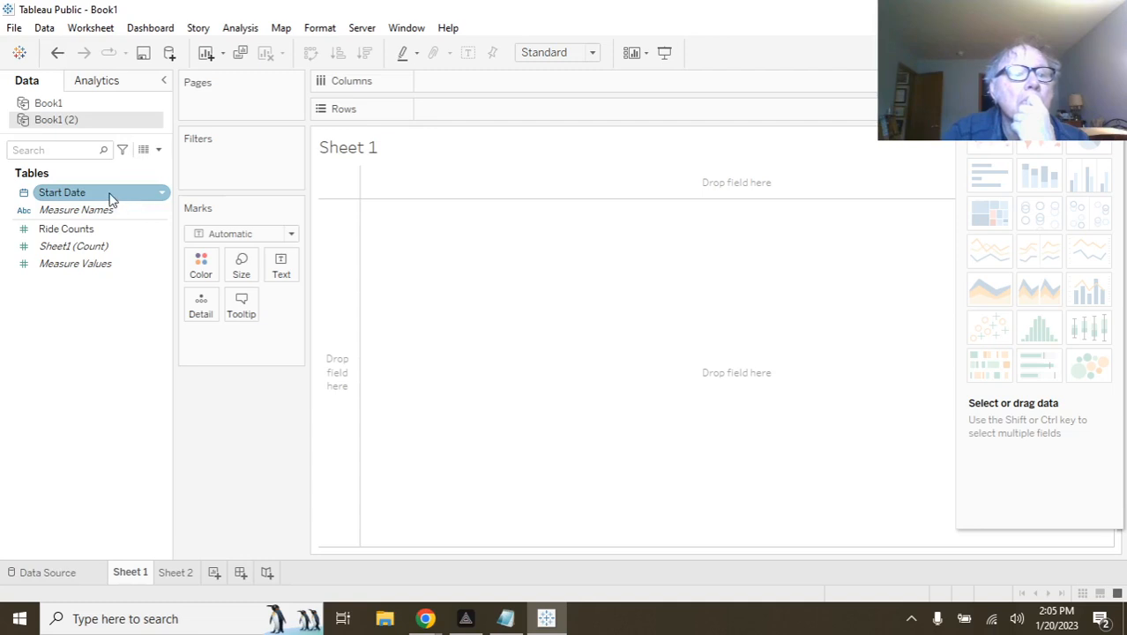
{"action": "left_click_drag", "start_coordinate": [111, 199], "coordinate": [516, 85]}
{"action": "left_click", "coordinate": [138, 250]}
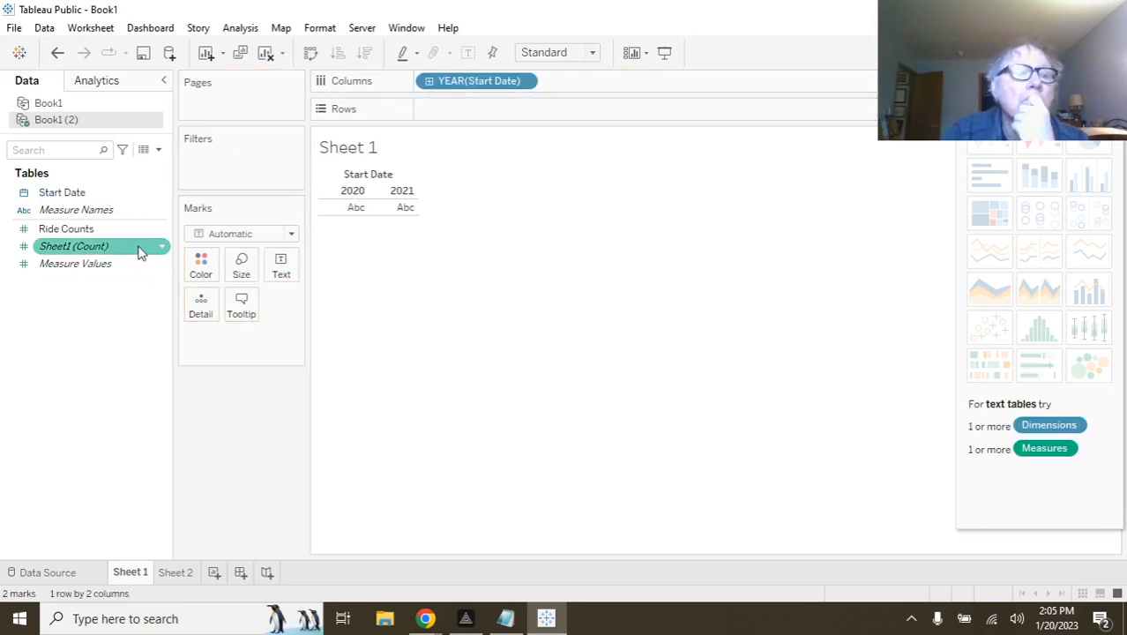
Add Ride Counts to Rows in Sheet 1 to plot it against Start Date.
{"action": "left_click", "coordinate": [101, 232]}
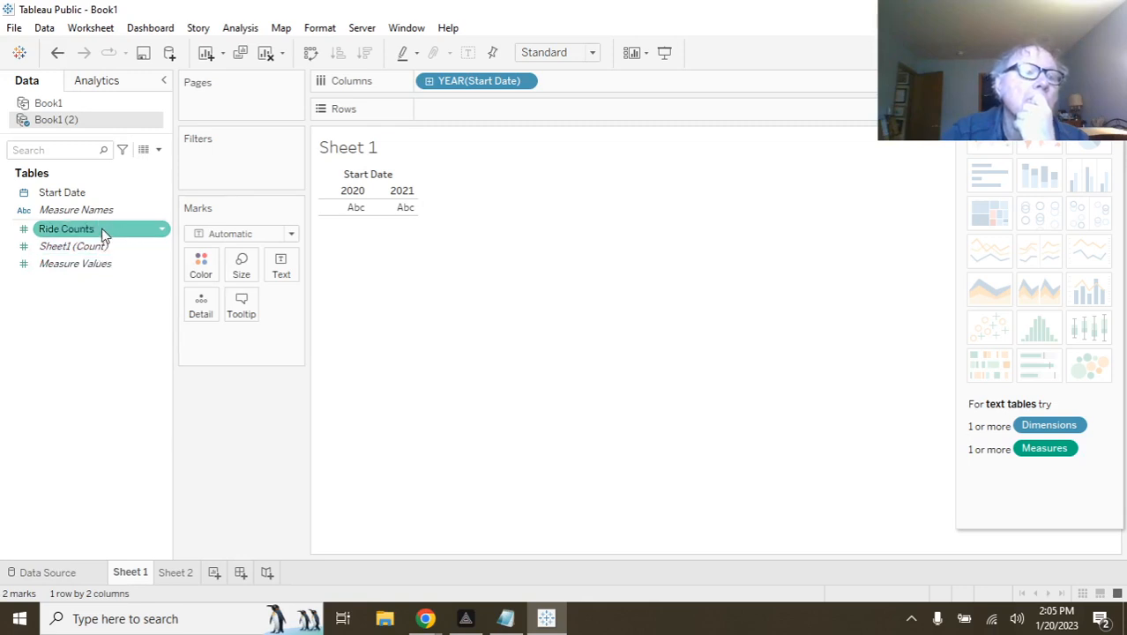
{"action": "left_click", "coordinate": [76, 209]}
{"action": "left_click", "coordinate": [81, 194]}
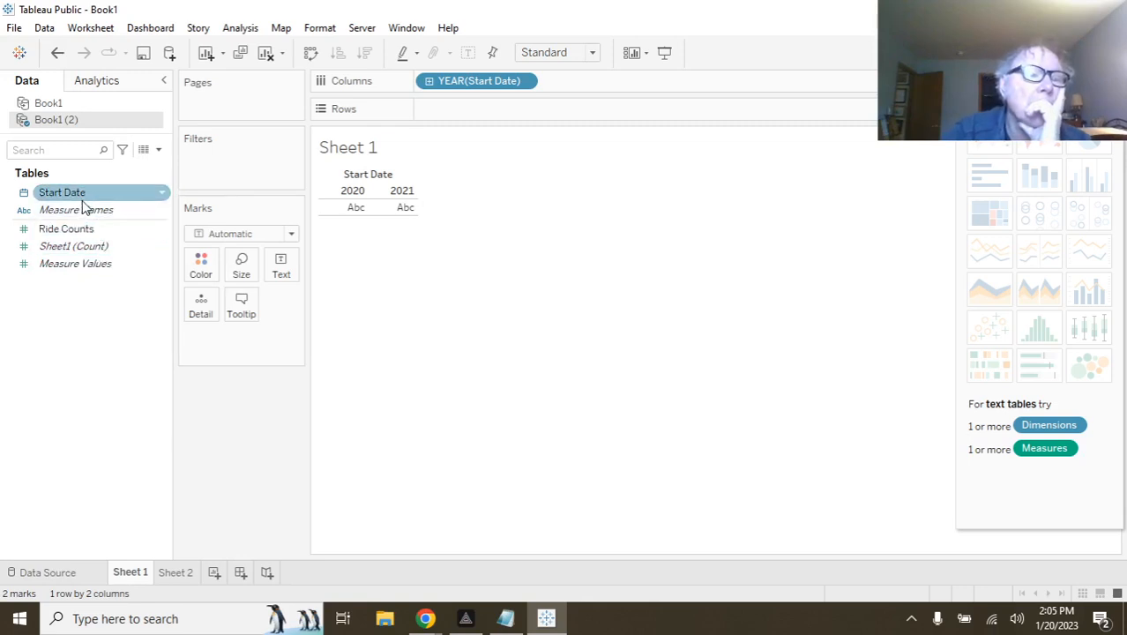
{"action": "left_click", "coordinate": [80, 209]}
{"action": "left_click", "coordinate": [93, 232]}
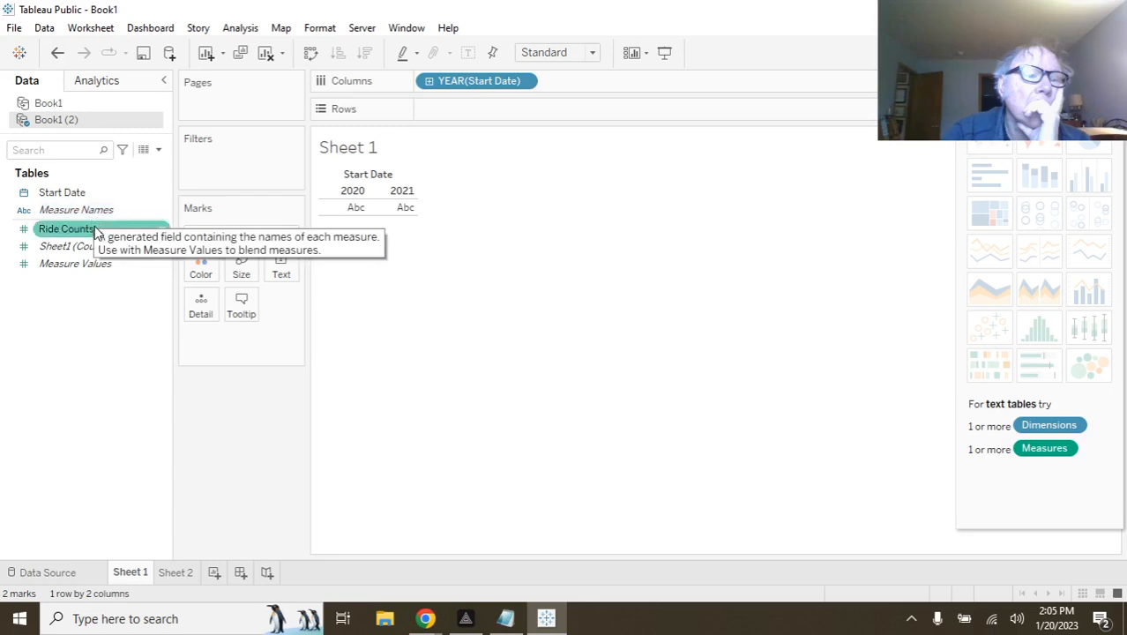
{"action": "left_click_drag", "start_coordinate": [93, 232], "coordinate": [488, 114]}
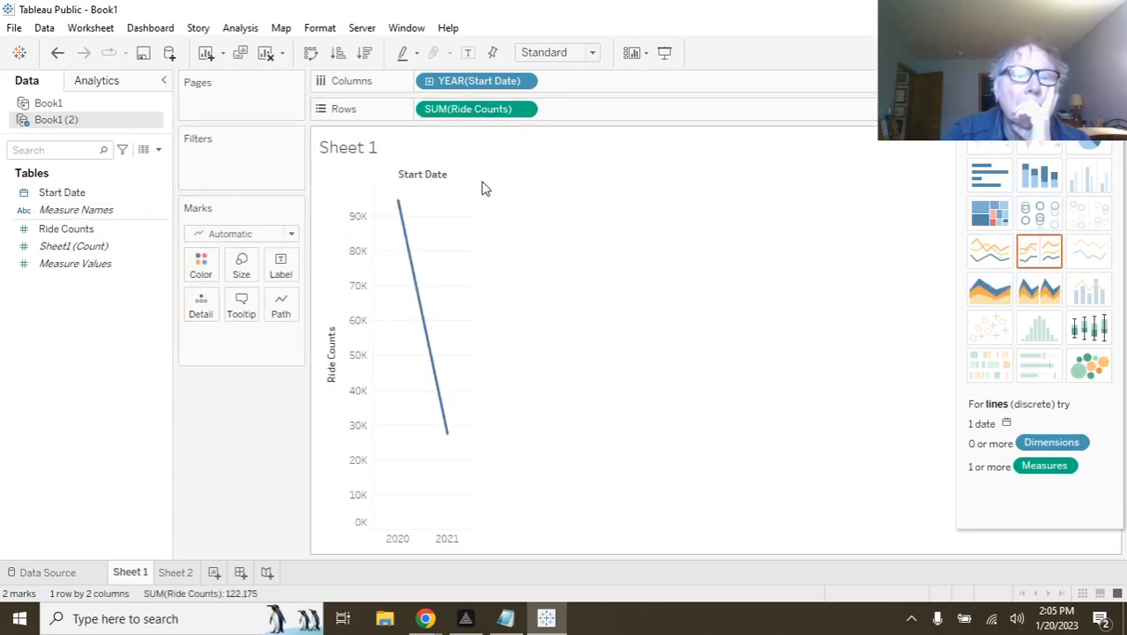
Change Start Date on Columns from year level to Exact Date in Sheet 1.
{"action": "left_click", "coordinate": [526, 81]}
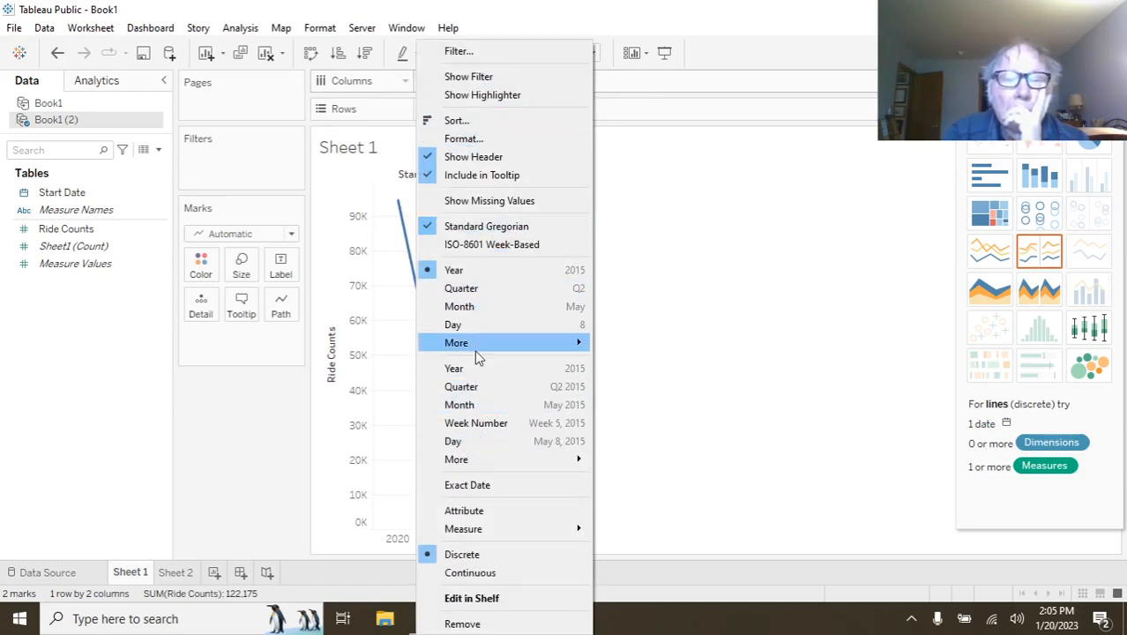
{"action": "mouse_move", "coordinate": [483, 347]}
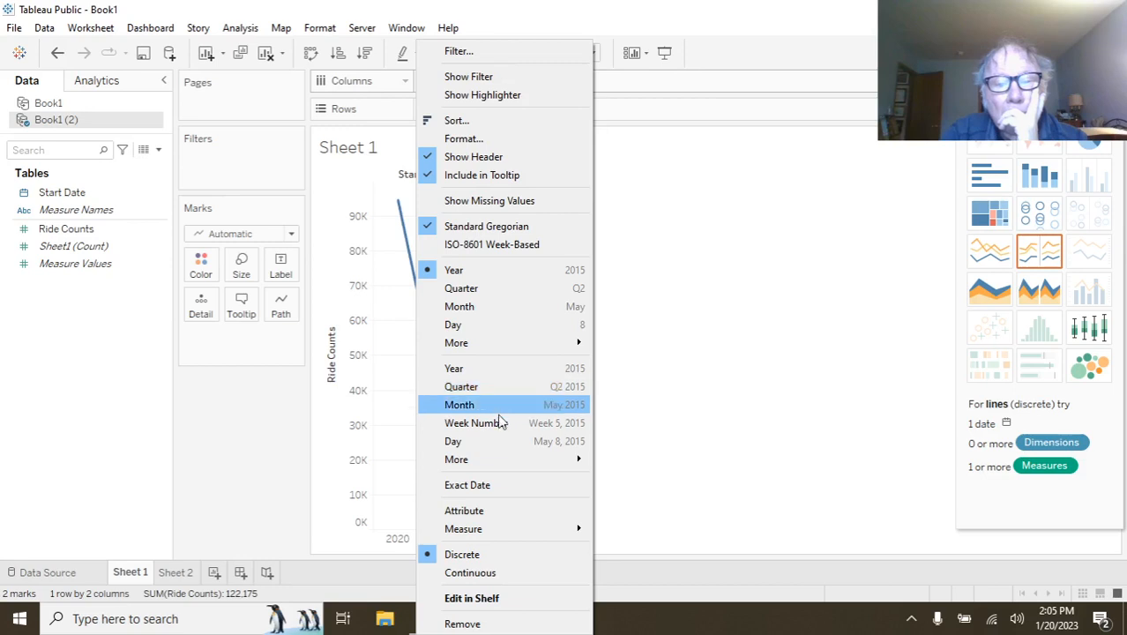
{"action": "left_click", "coordinate": [507, 492]}
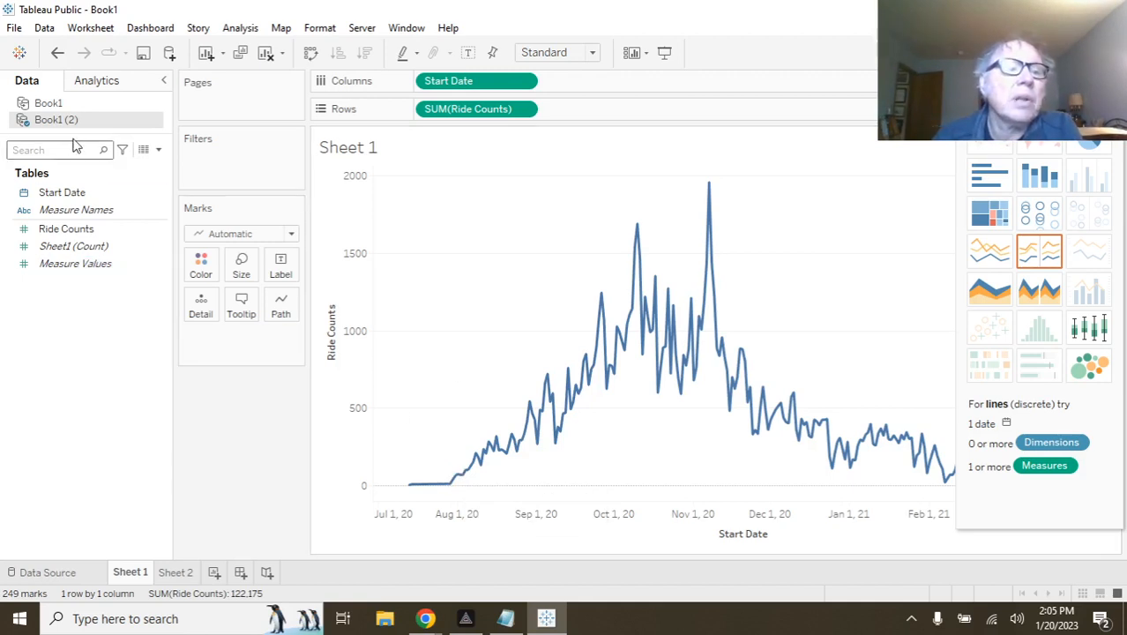
Review the tables of the Book1 and Book1 (2) data sources and compare them with the charts in Sheet 1 and Sheet 2.
{"action": "left_click", "coordinate": [68, 109]}
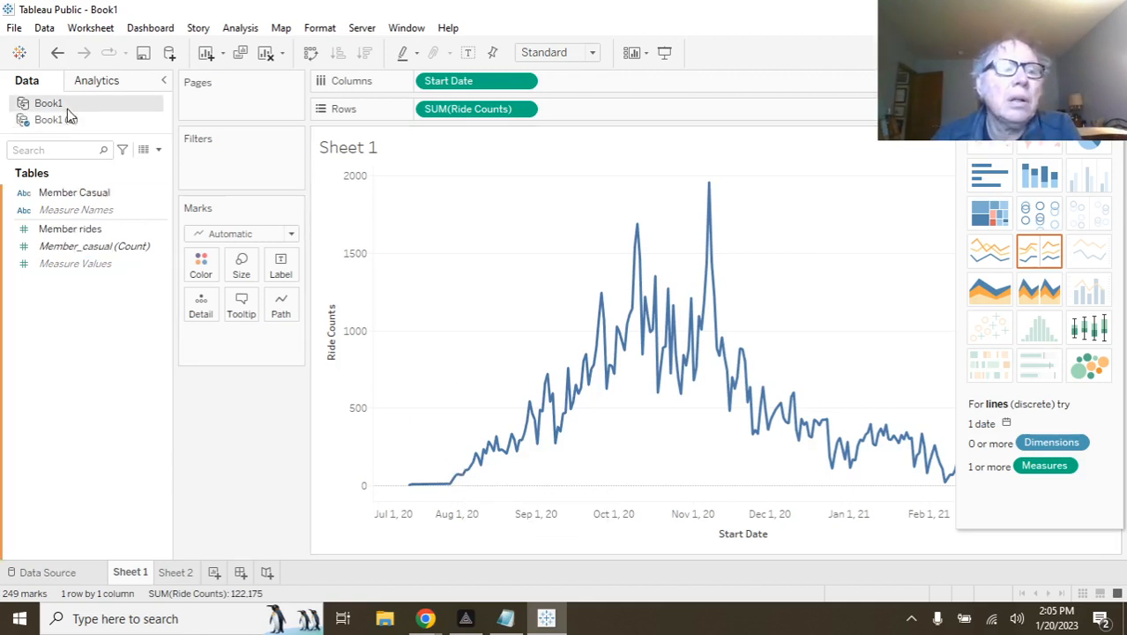
{"action": "double_click", "coordinate": [67, 108]}
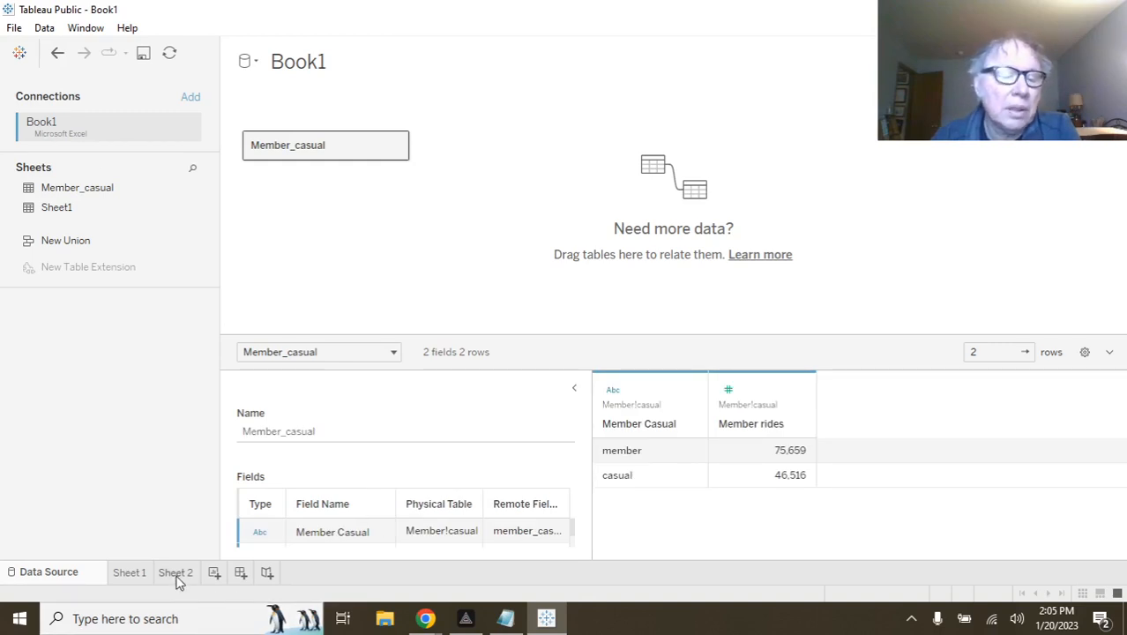
{"action": "left_click", "coordinate": [130, 573]}
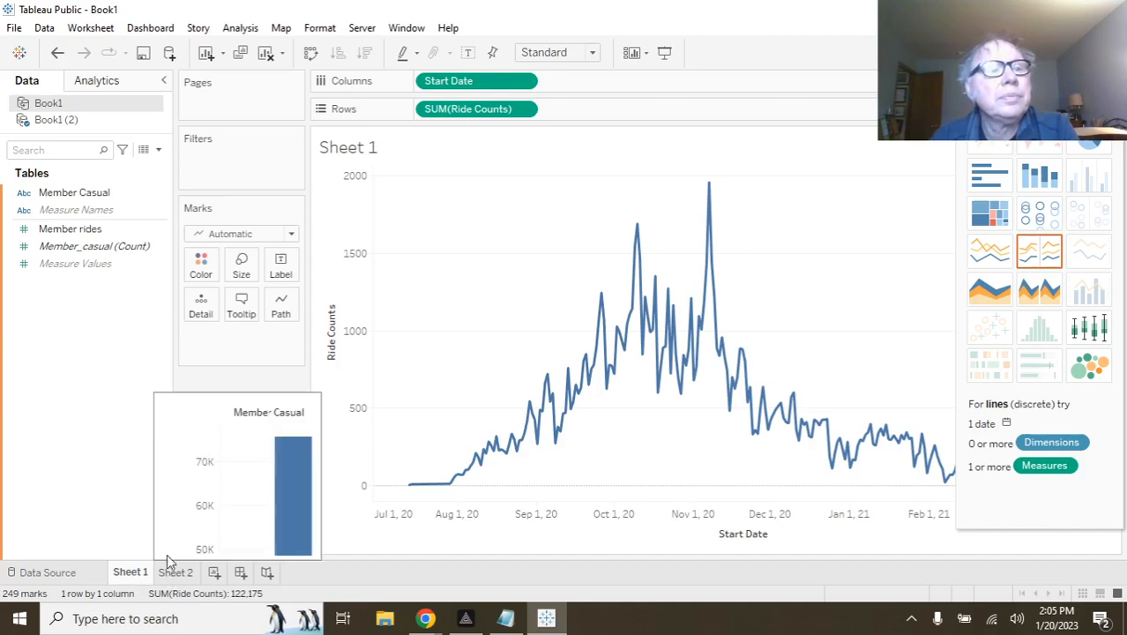
{"action": "left_click", "coordinate": [69, 122]}
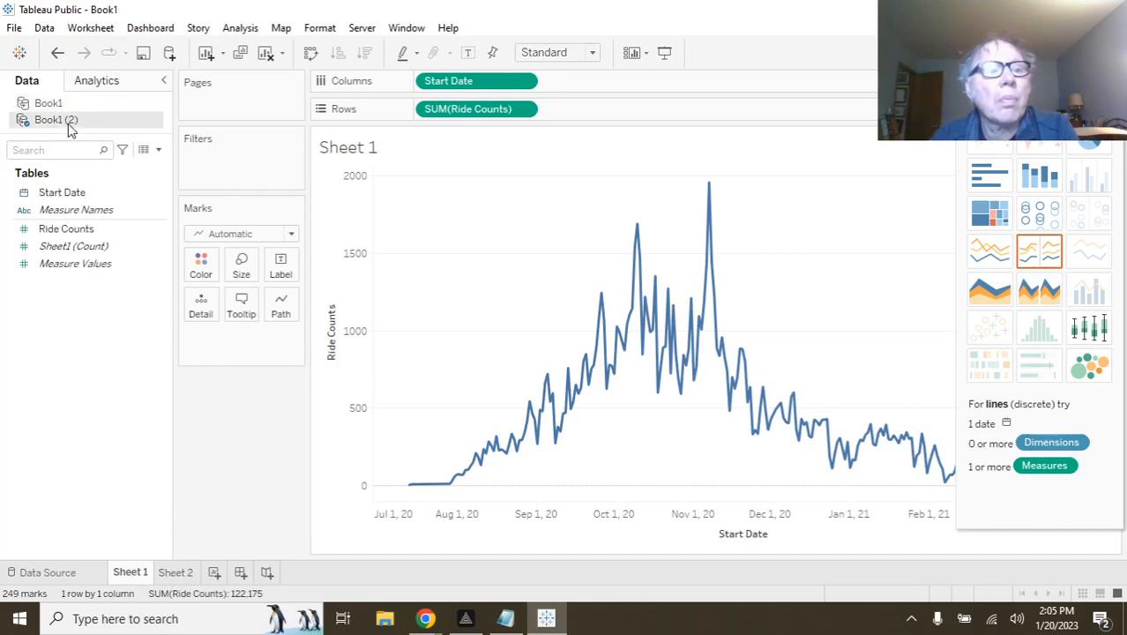
{"action": "double_click", "coordinate": [68, 123]}
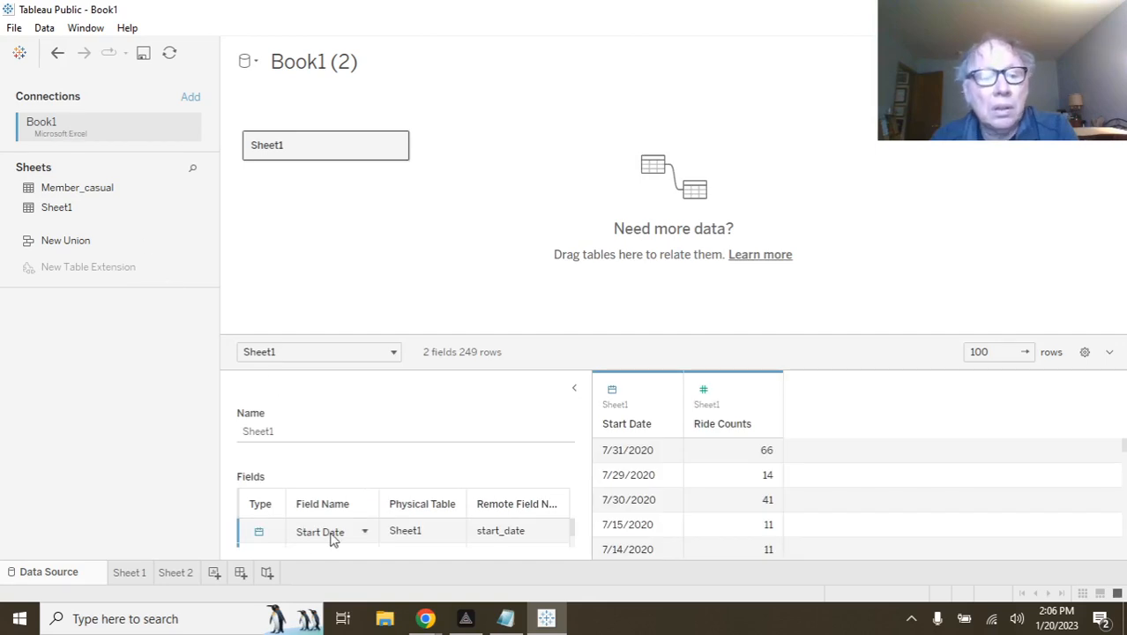
{"action": "left_click", "coordinate": [129, 573]}
{"action": "left_click", "coordinate": [174, 574]}
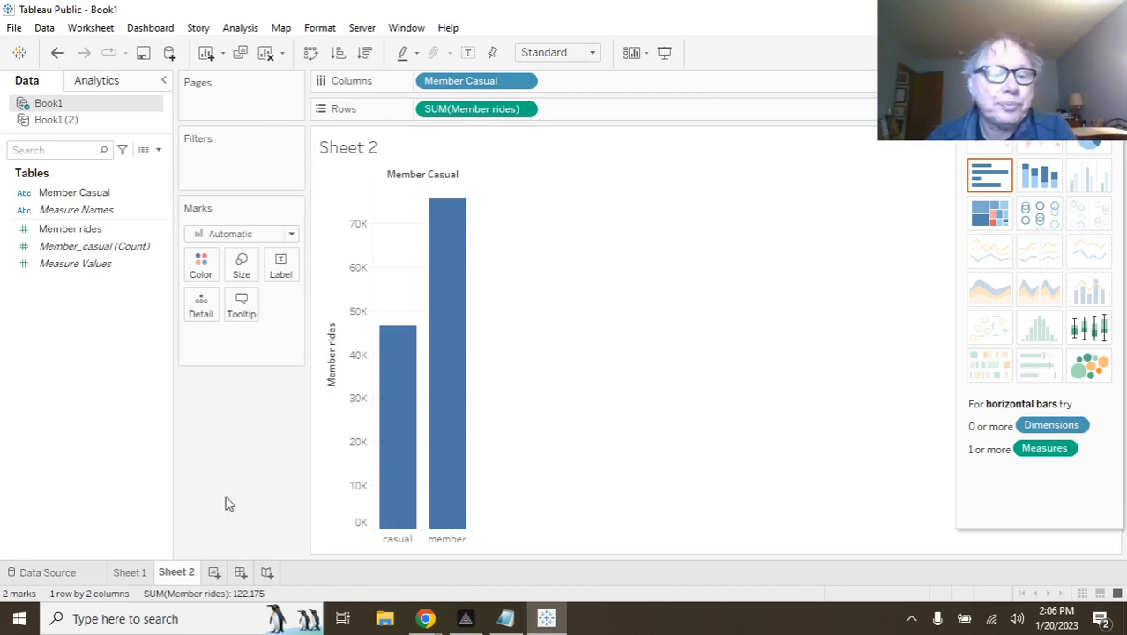
{"action": "left_click", "coordinate": [49, 573]}
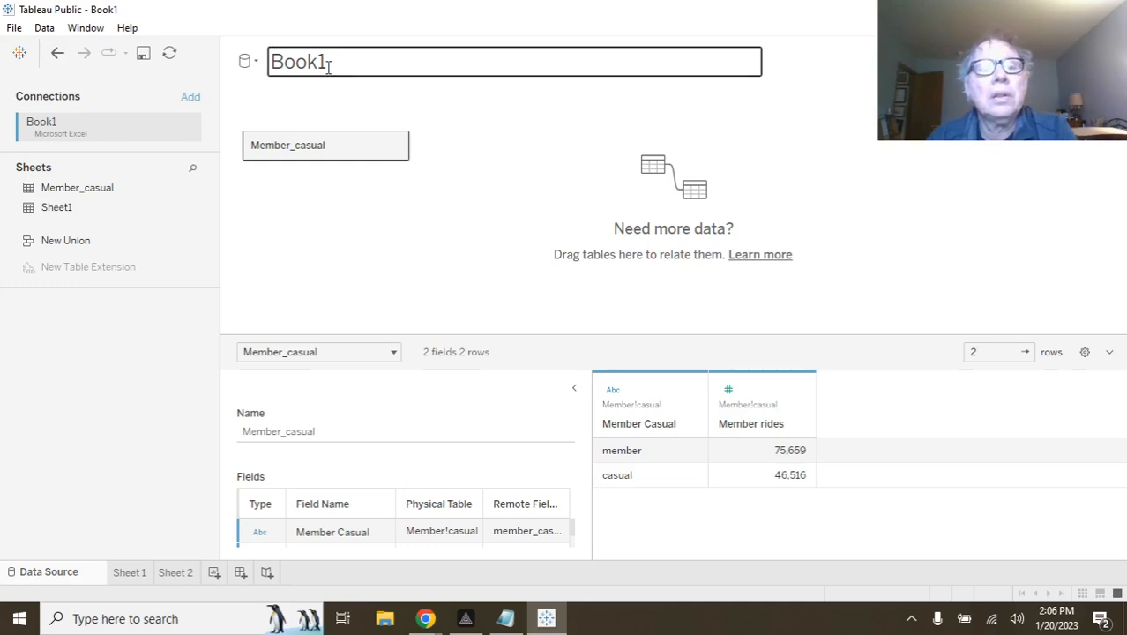
Create a new worksheet from Book1 with Member Casual on Columns and Measure Values on Rows.
{"action": "left_click", "coordinate": [213, 573]}
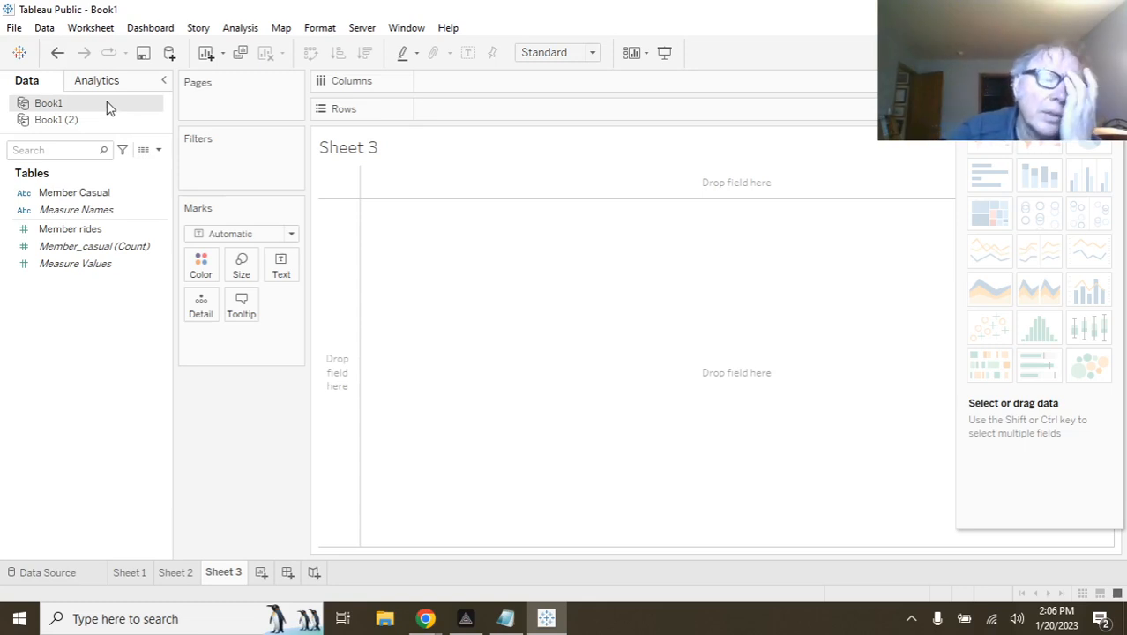
{"action": "left_click_drag", "start_coordinate": [105, 193], "coordinate": [485, 86]}
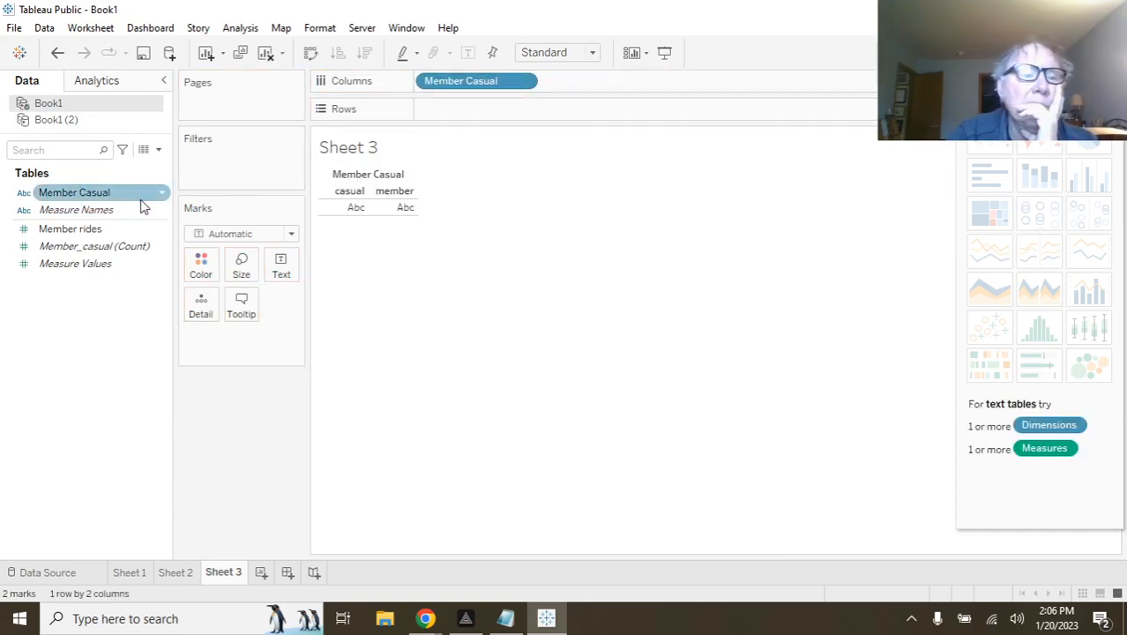
{"action": "left_click_drag", "start_coordinate": [126, 263], "coordinate": [509, 113]}
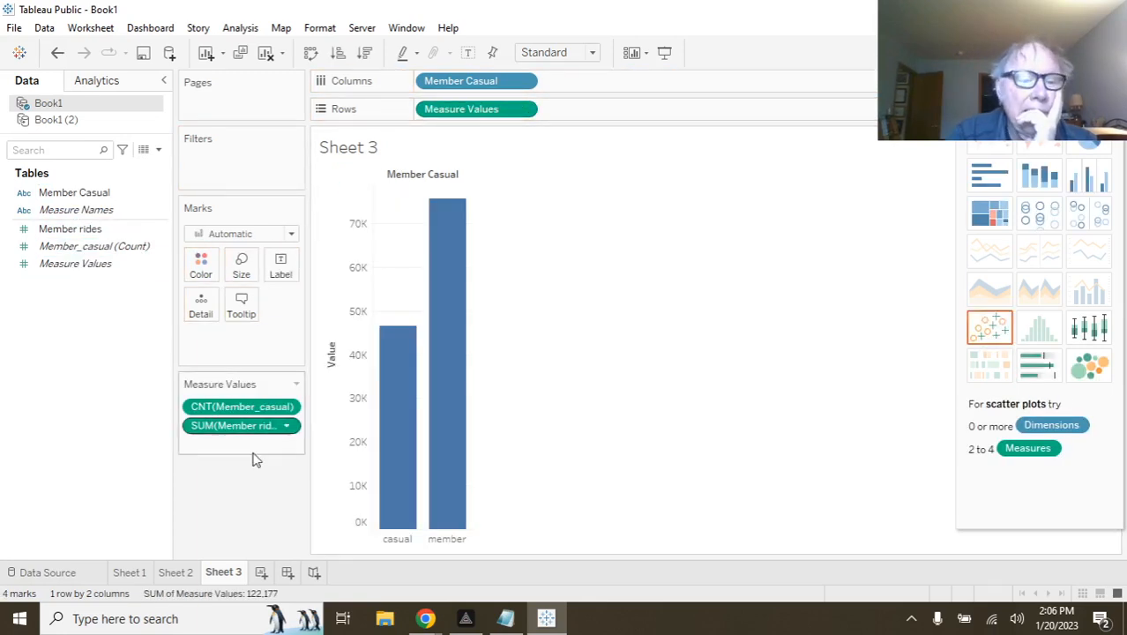
Create another worksheet from Book1 (2) plotting Ride Counts on Rows against Start Date on Columns at the continuous Day level.
{"action": "left_click", "coordinate": [261, 572]}
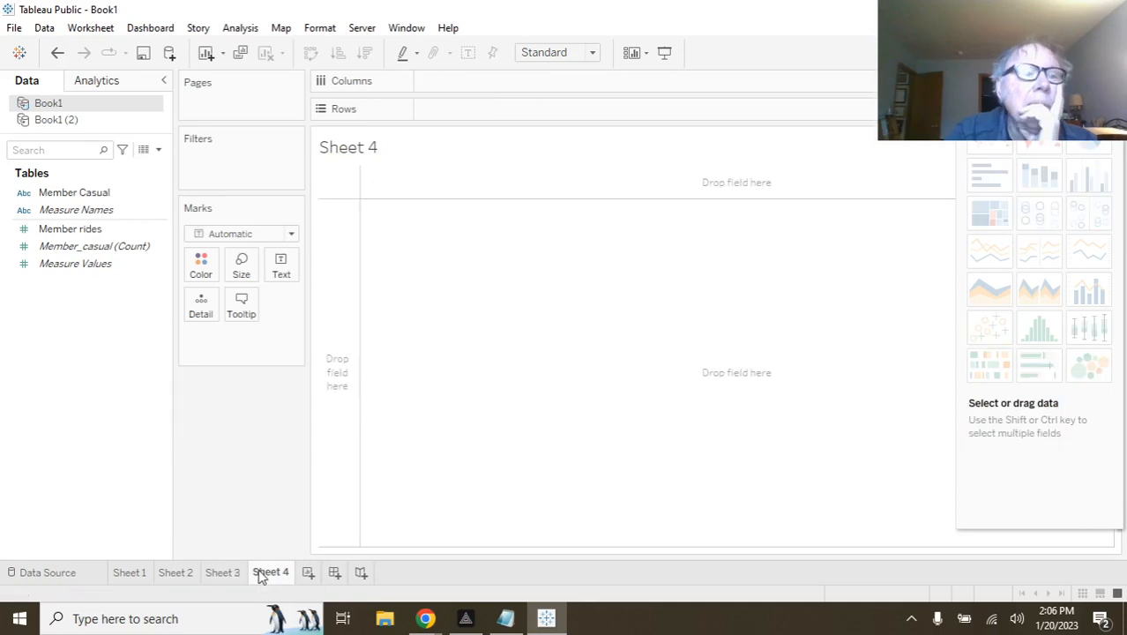
{"action": "left_click", "coordinate": [73, 121]}
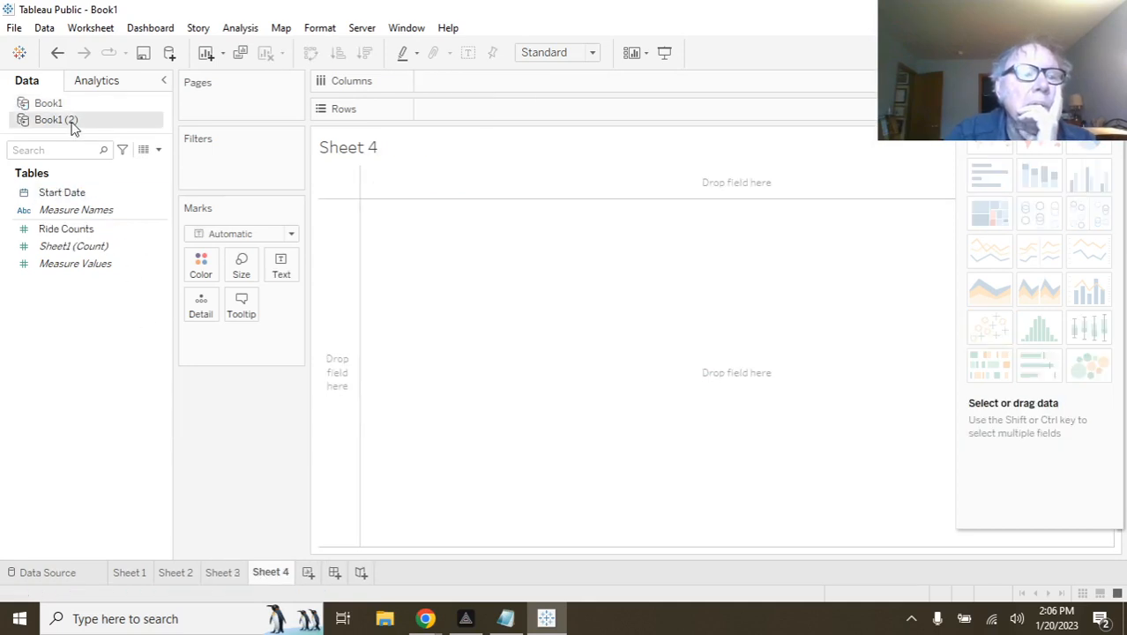
{"action": "left_click_drag", "start_coordinate": [81, 195], "coordinate": [480, 88]}
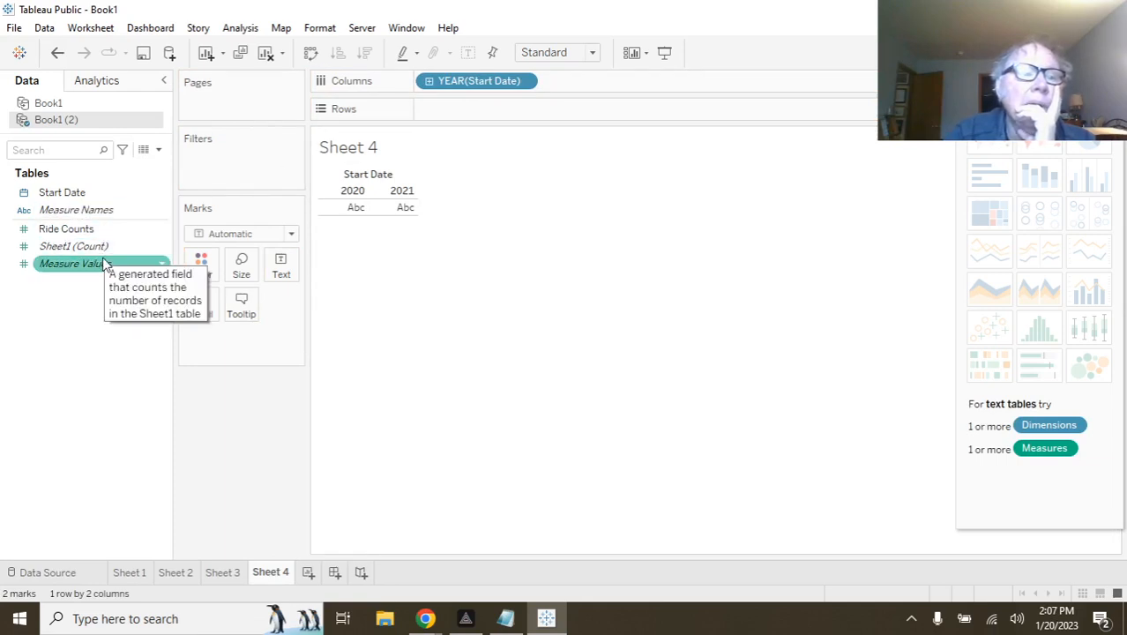
{"action": "left_click_drag", "start_coordinate": [137, 234], "coordinate": [495, 115]}
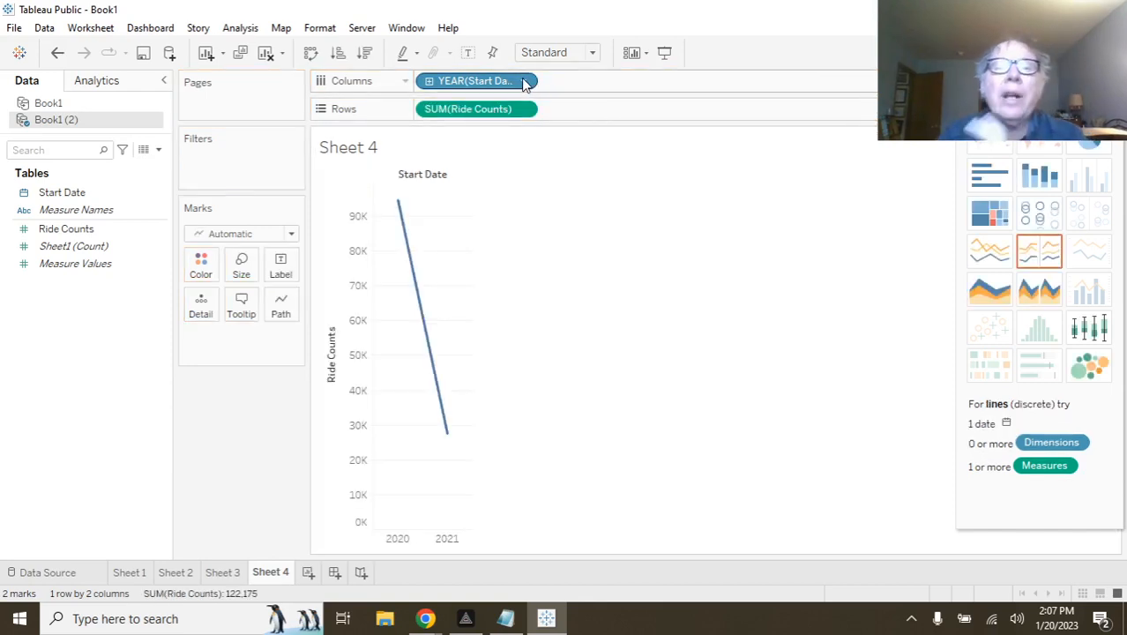
{"action": "left_click", "coordinate": [526, 81]}
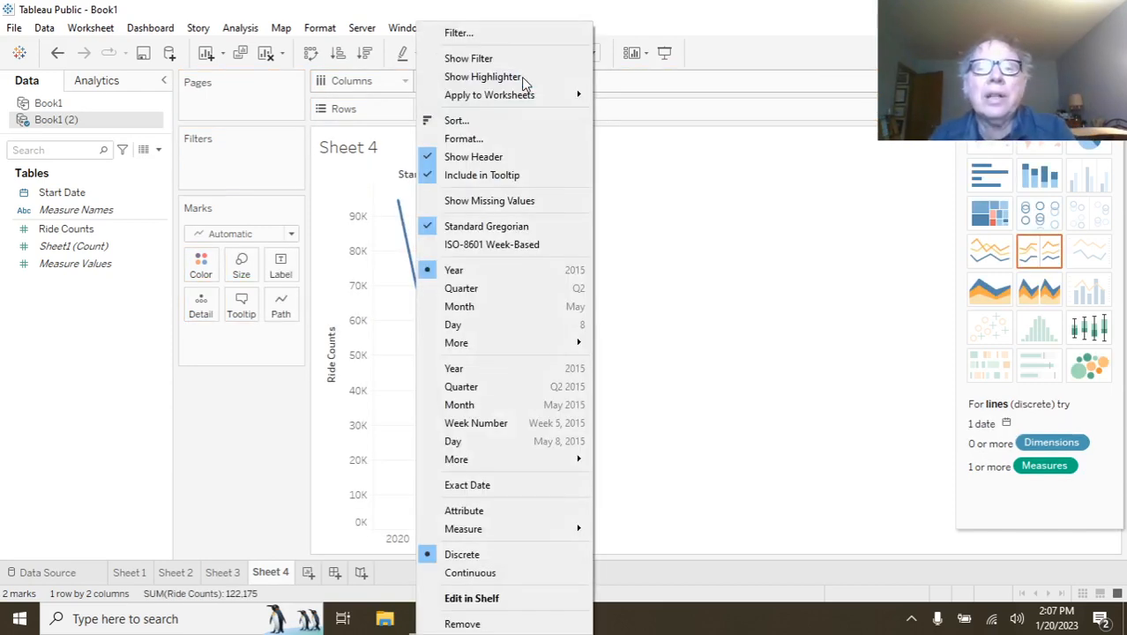
{"action": "left_click", "coordinate": [483, 445]}
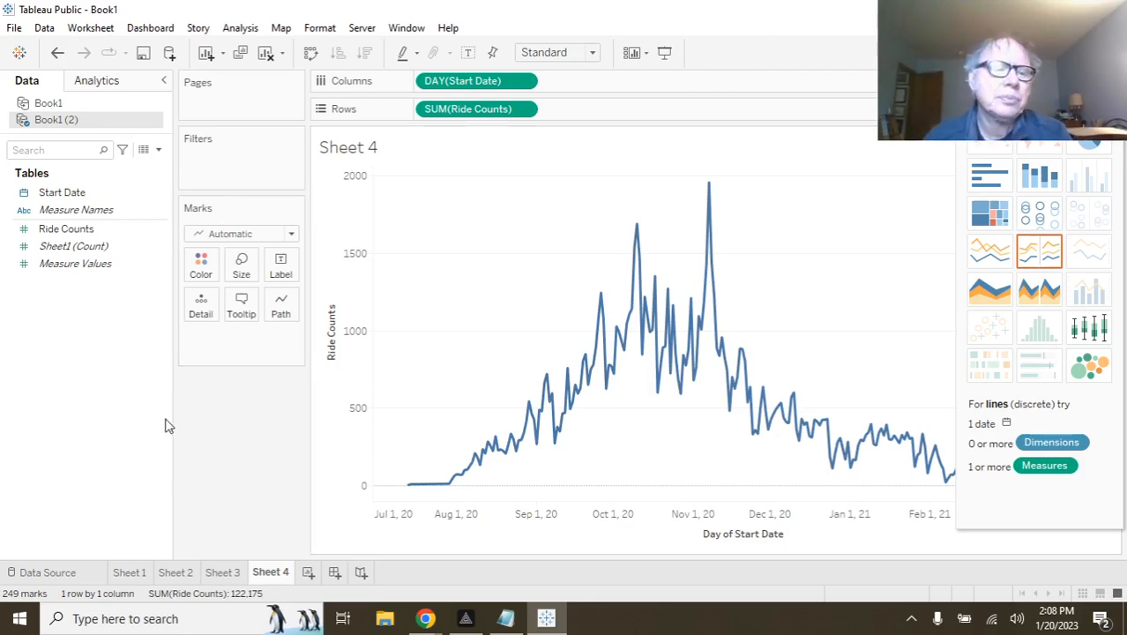
In the Book1 (2) data source, try adding the Sheet1 table a second time and check the worksheets.
{"action": "left_click", "coordinate": [53, 572]}
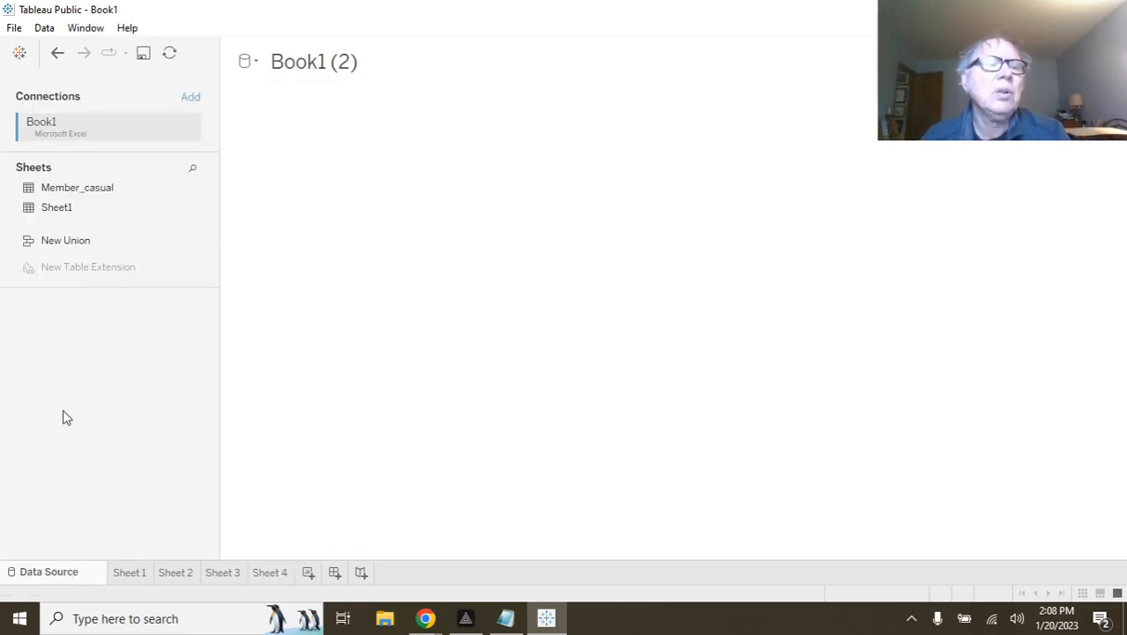
{"action": "left_click", "coordinate": [187, 129]}
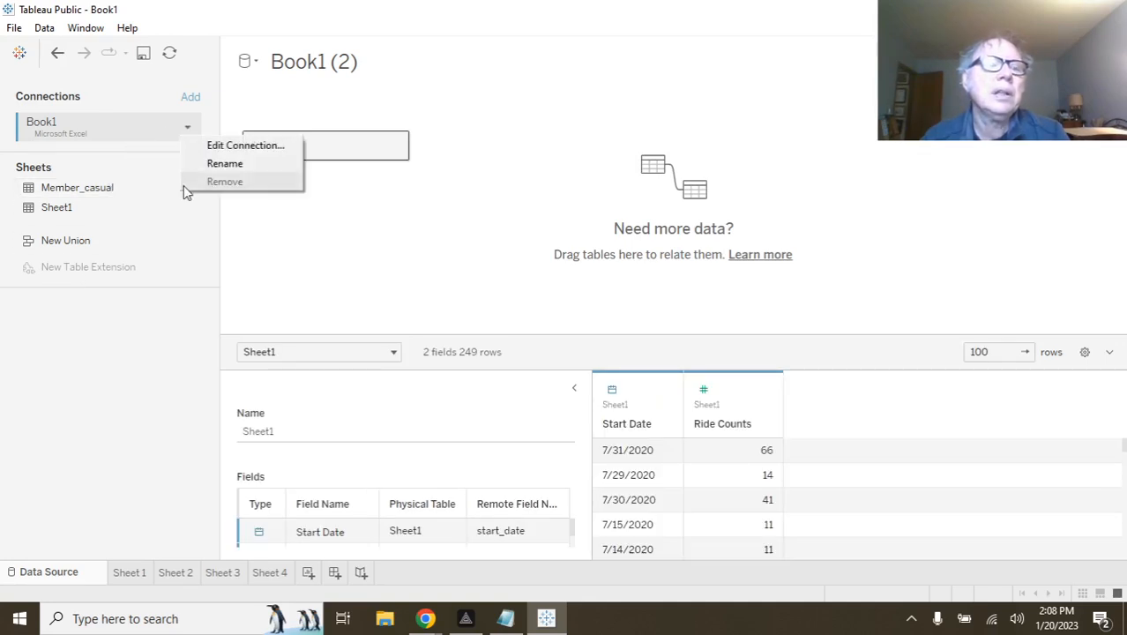
{"action": "left_click", "coordinate": [108, 128]}
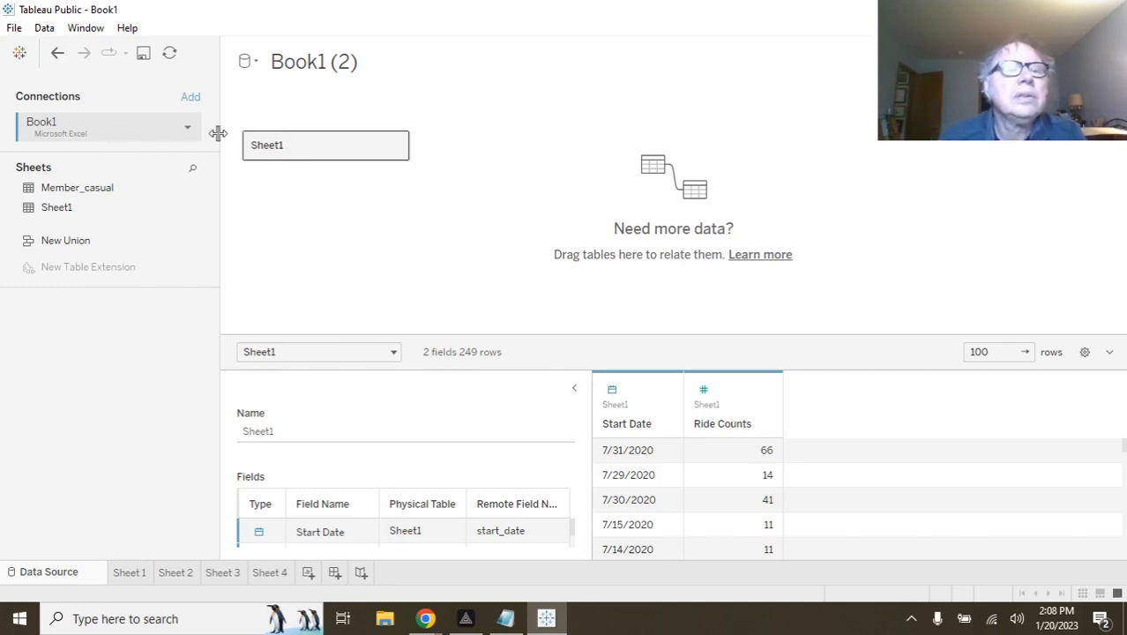
{"action": "left_click", "coordinate": [400, 146]}
{"action": "left_click", "coordinate": [398, 149]}
{"action": "left_click", "coordinate": [323, 62]}
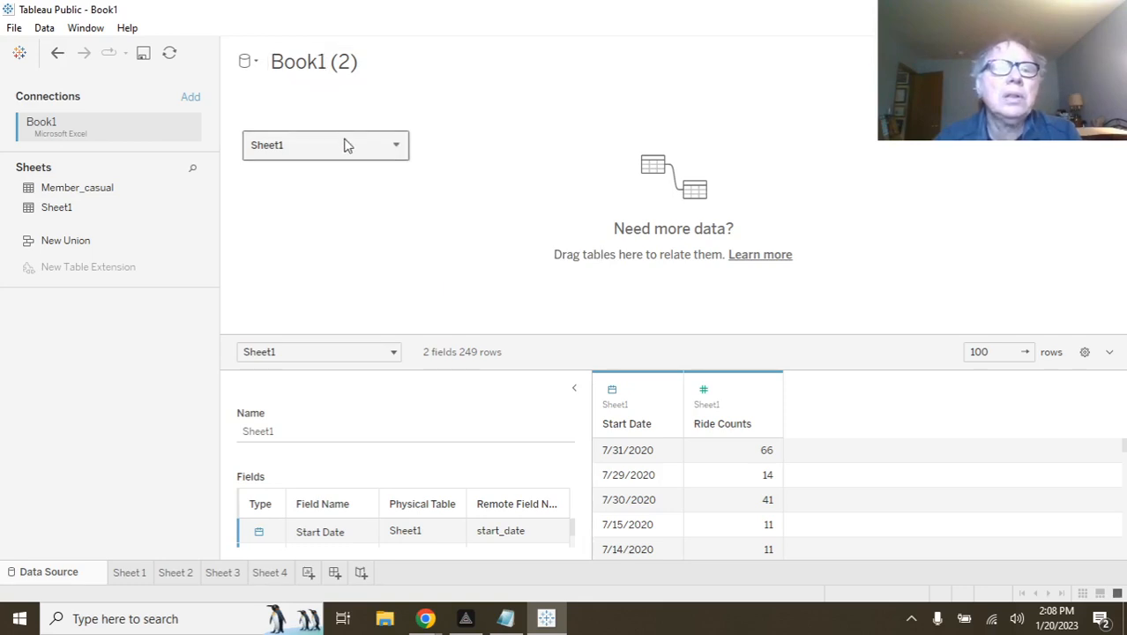
{"action": "double_click", "coordinate": [76, 209]}
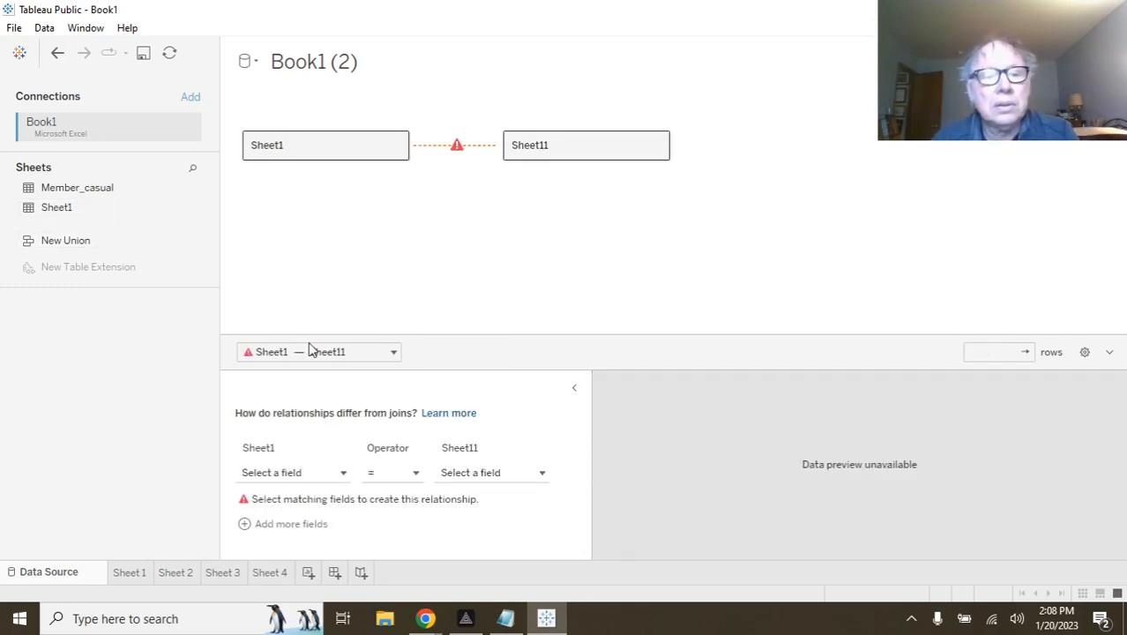
{"action": "left_click", "coordinate": [130, 572]}
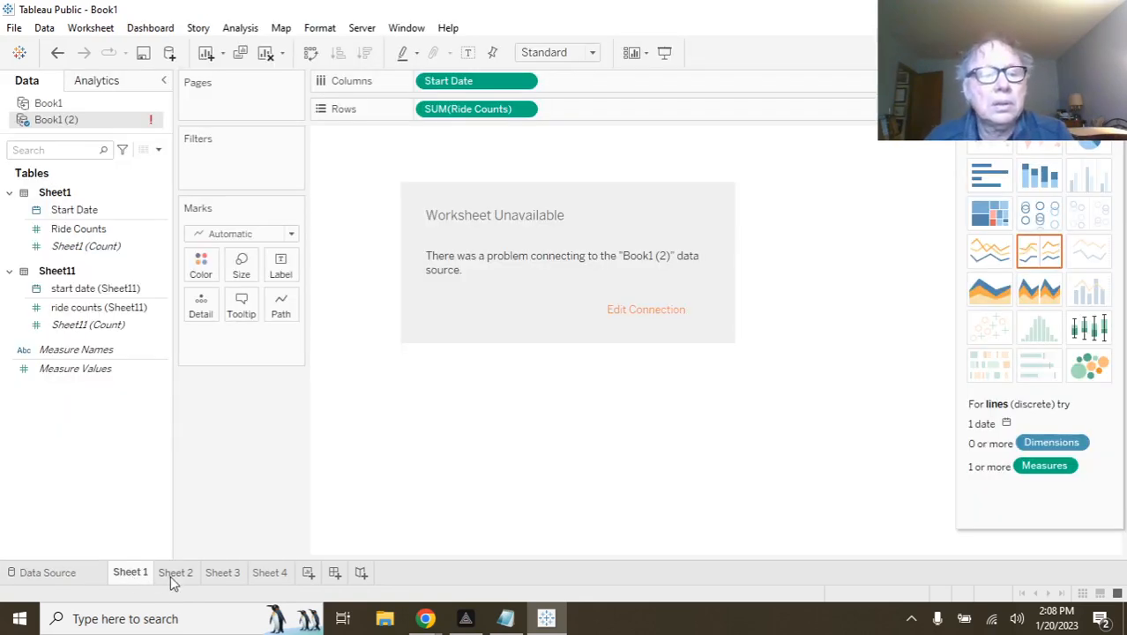
{"action": "left_click", "coordinate": [173, 578]}
{"action": "left_click", "coordinate": [282, 570]}
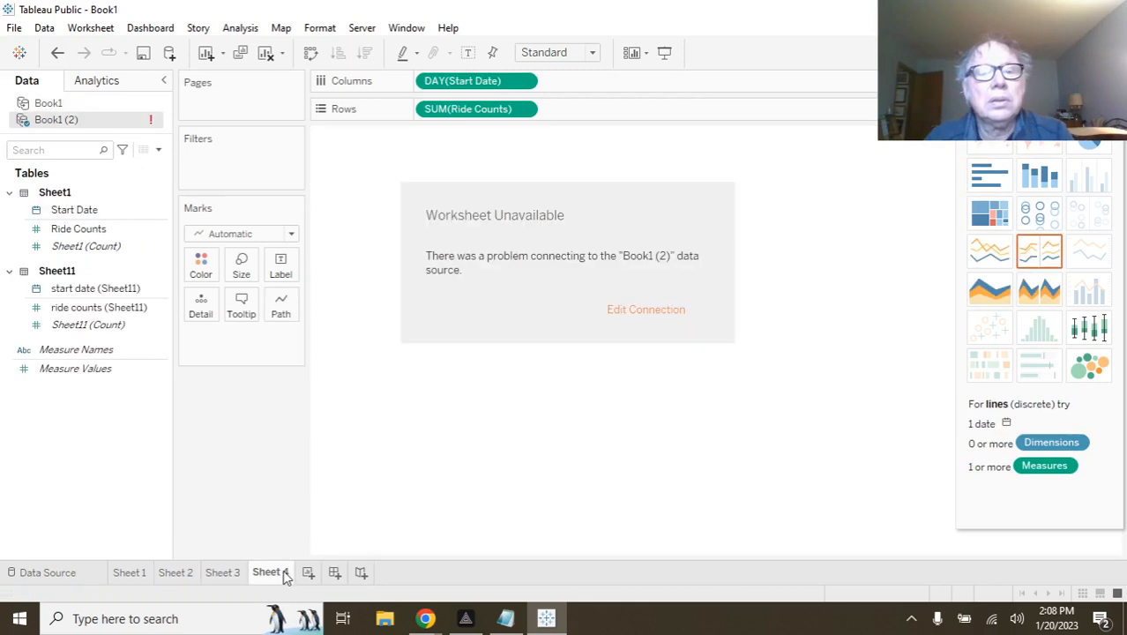
Remove the duplicate Sheet11 table from the Book1 (2) data source and check the charts in Sheet 1 and Sheet 2.
{"action": "left_click", "coordinate": [622, 313]}
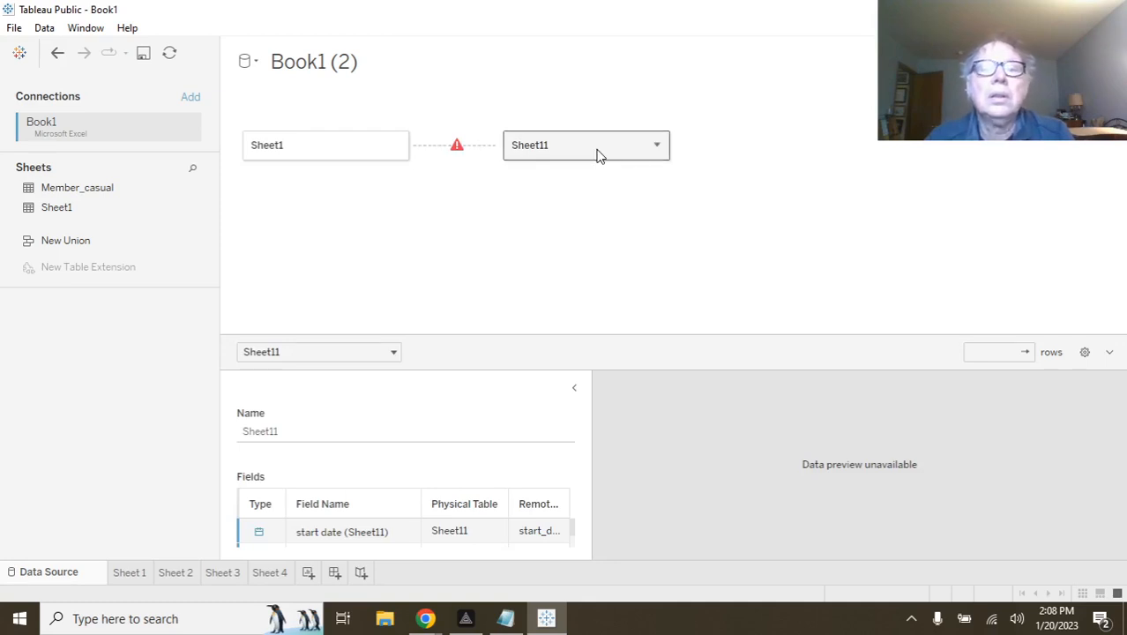
{"action": "left_click", "coordinate": [656, 146]}
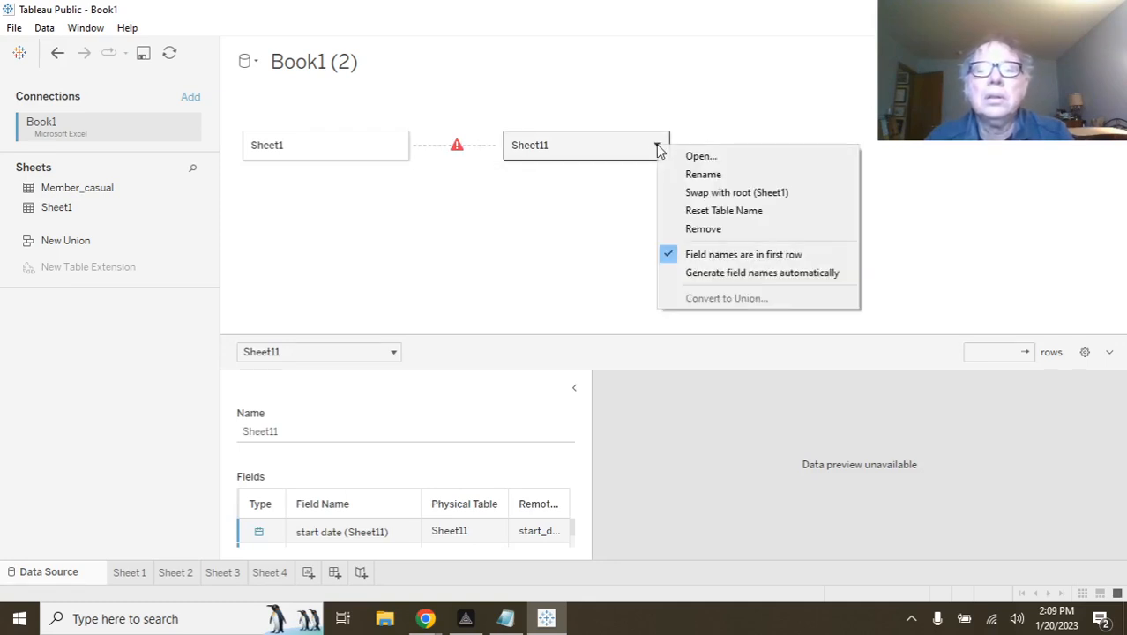
{"action": "left_click", "coordinate": [710, 231]}
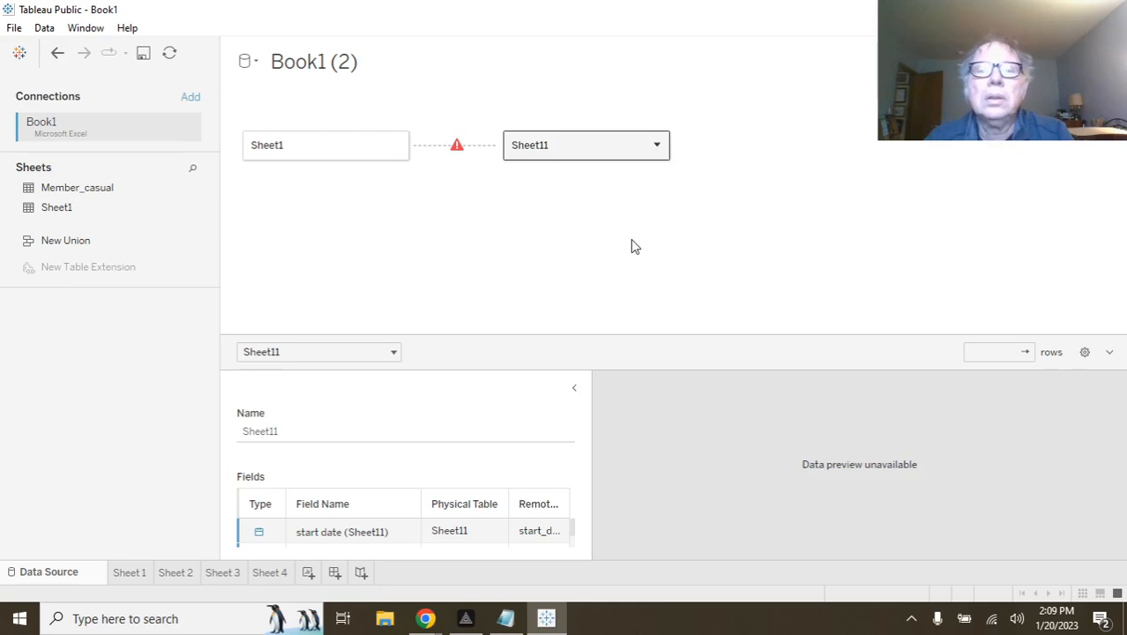
{"action": "left_click", "coordinate": [129, 572]}
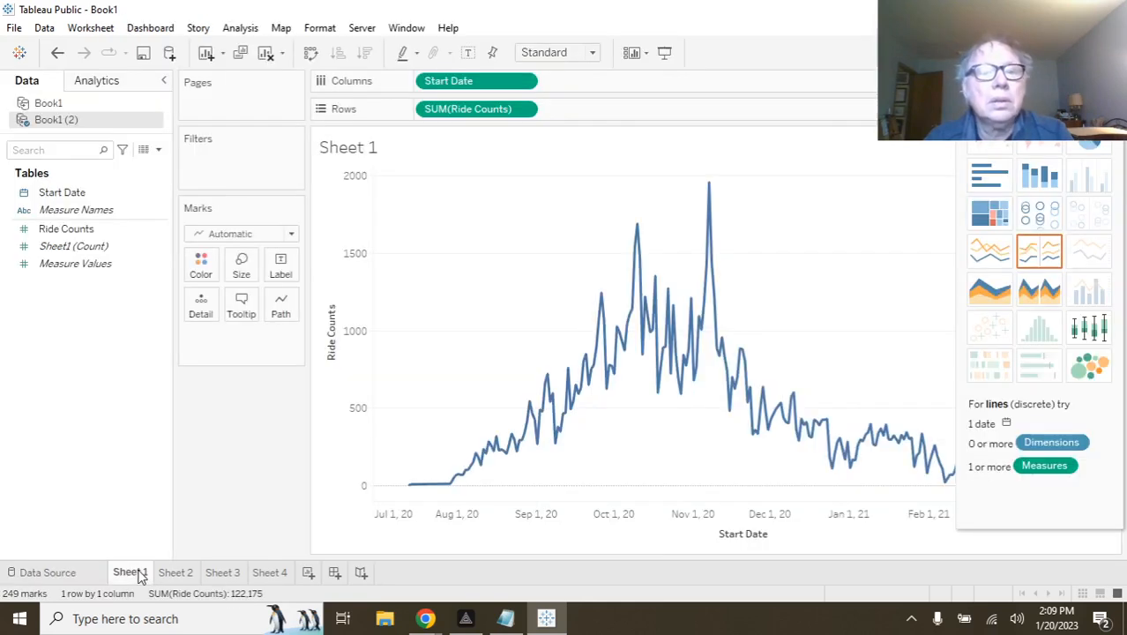
{"action": "left_click", "coordinate": [175, 573]}
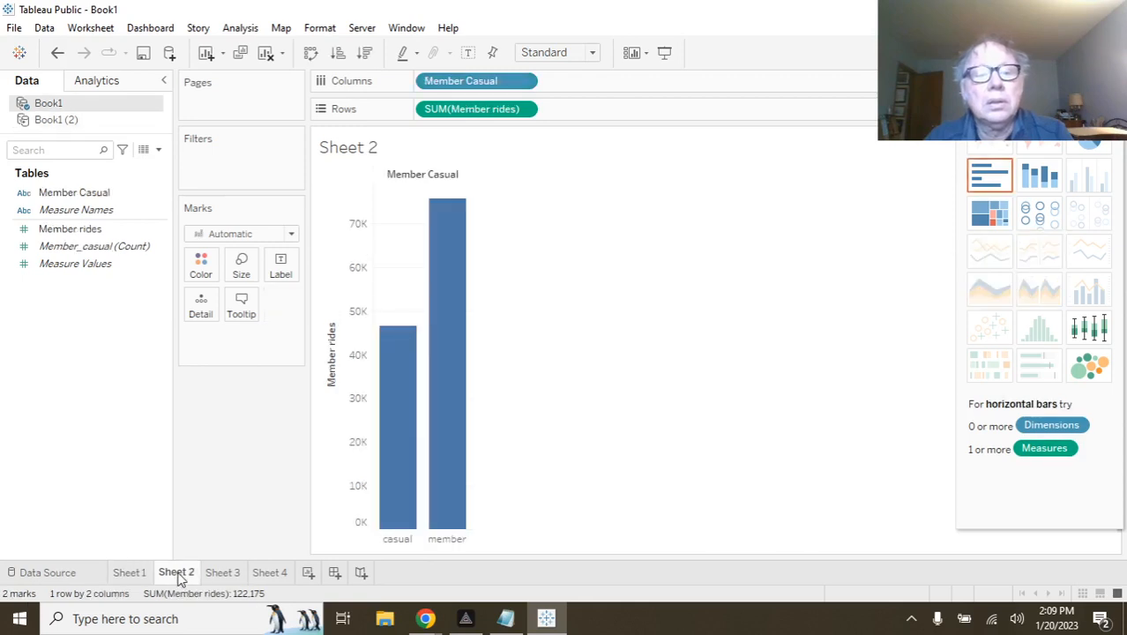
Check the charts in Sheet 3 and Sheet 4 and close Tableau Public without saving the workbook.
{"action": "left_click", "coordinate": [224, 573]}
{"action": "left_click", "coordinate": [280, 573]}
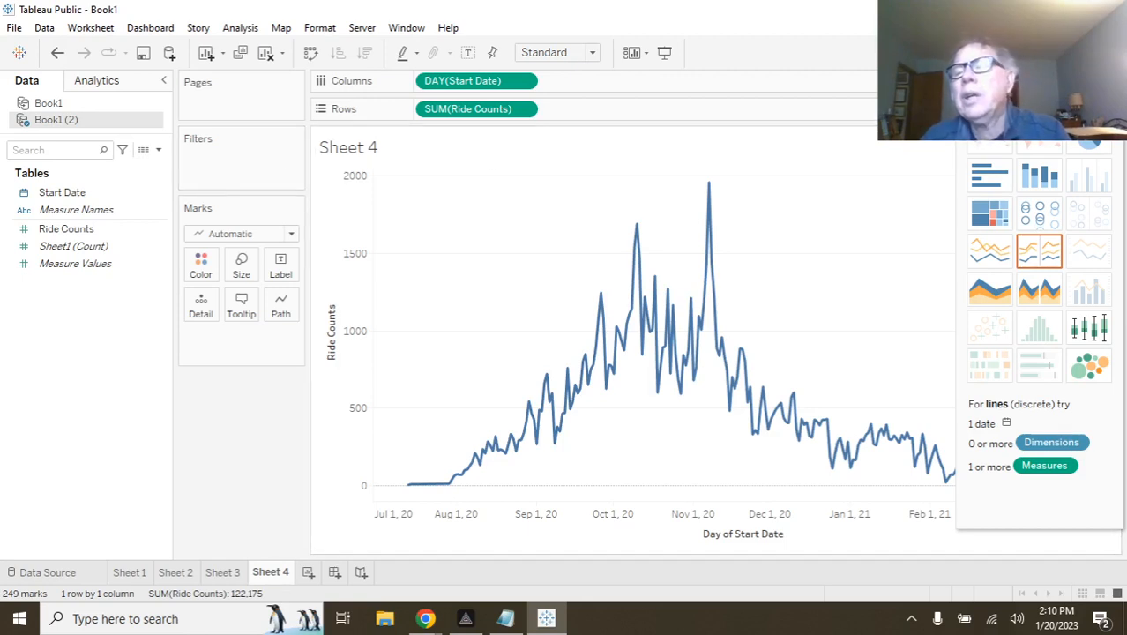
{"action": "key", "text": "alt+F4"}
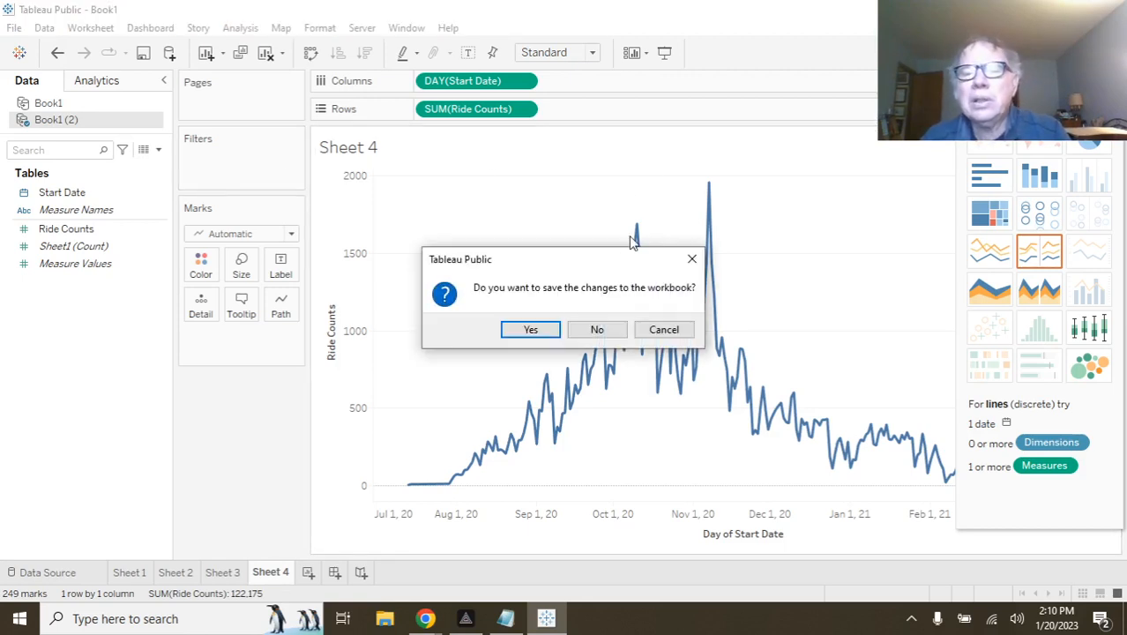
{"action": "left_click", "coordinate": [599, 330]}
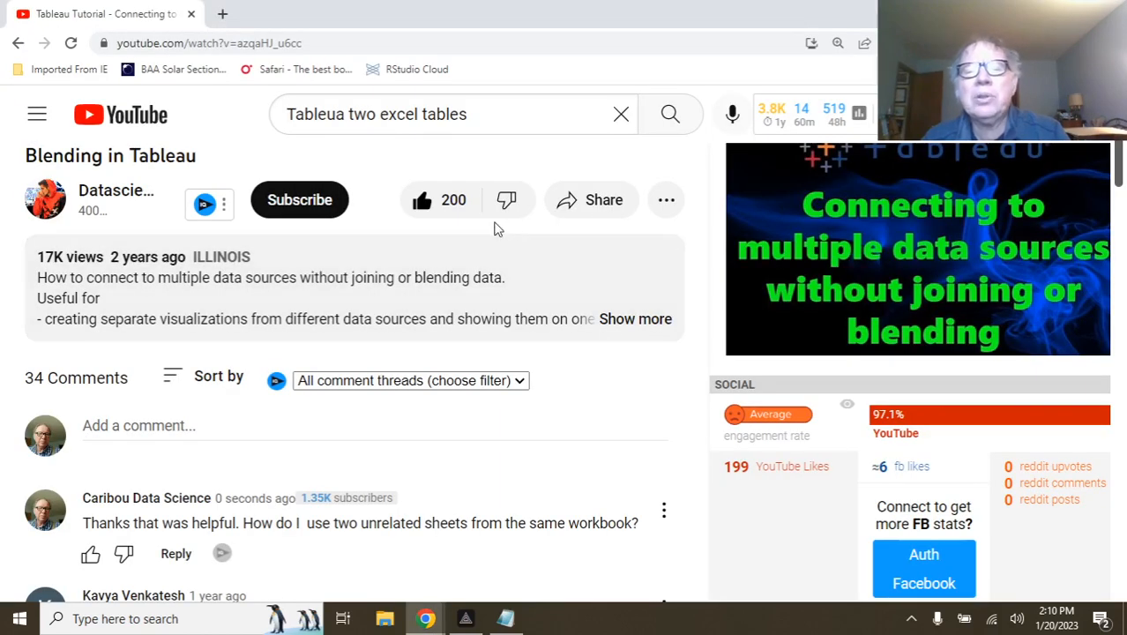
In the browser, copy the share link of the YouTube tutorial on connecting to multiple data sources in Tableau and close the sharing dialog.
{"action": "scroll", "coordinate": [223, 236], "scroll_direction": "up", "scroll_amount": 1}
{"action": "scroll", "coordinate": [222, 236], "scroll_direction": "up", "scroll_amount": 1}
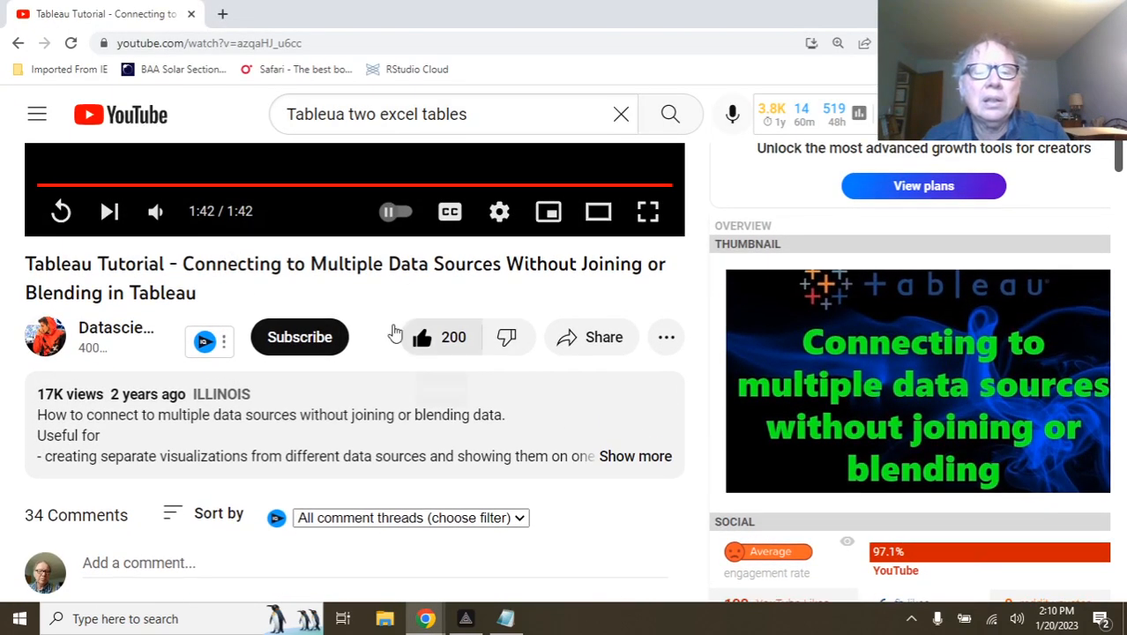
{"action": "left_click", "coordinate": [663, 344]}
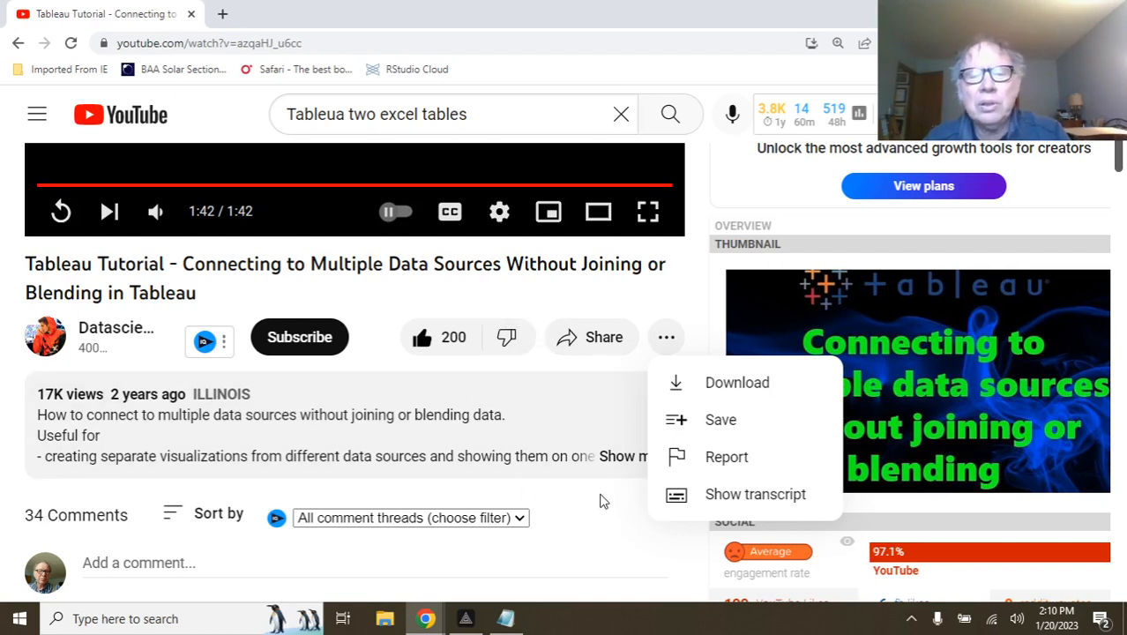
{"action": "left_click", "coordinate": [596, 339]}
{"action": "left_click", "coordinate": [482, 469]}
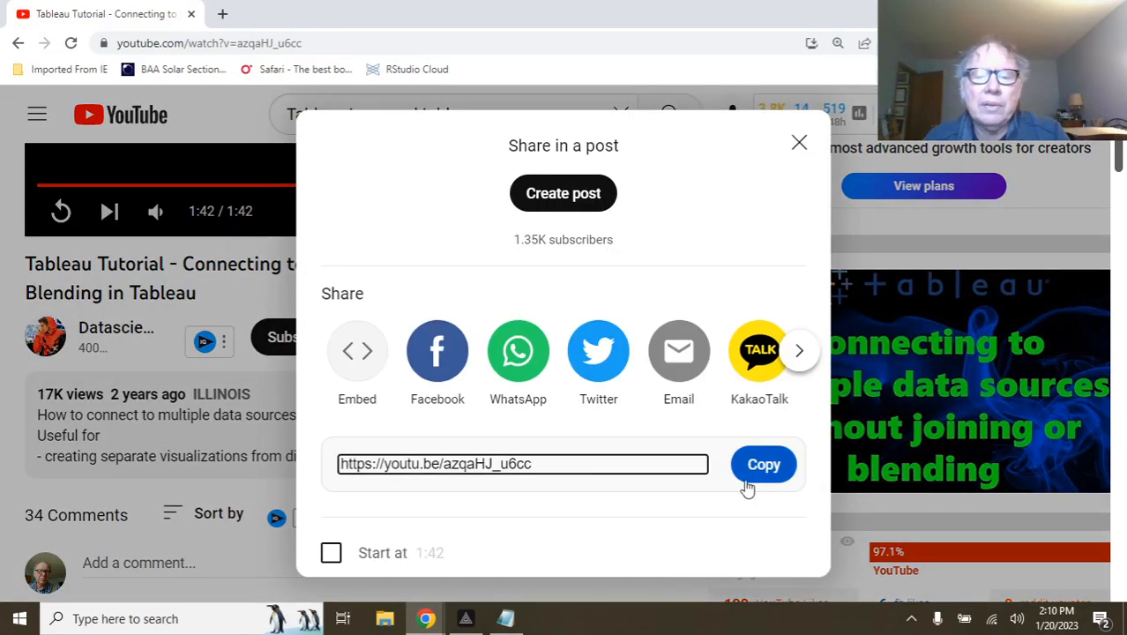
{"action": "left_click", "coordinate": [760, 465]}
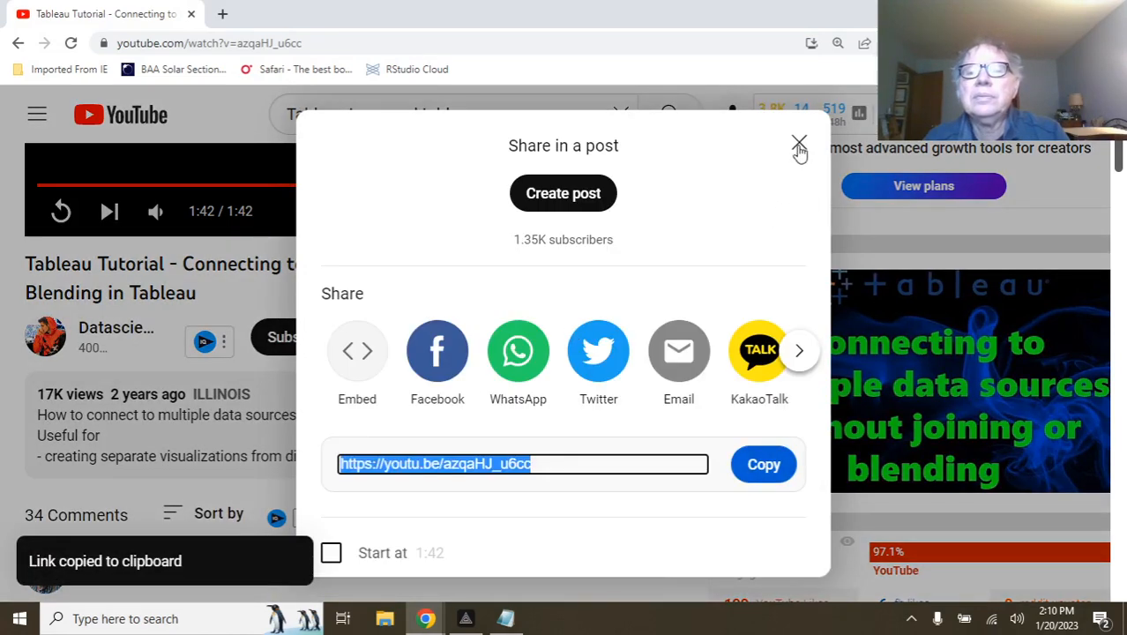
{"action": "left_click", "coordinate": [799, 145]}
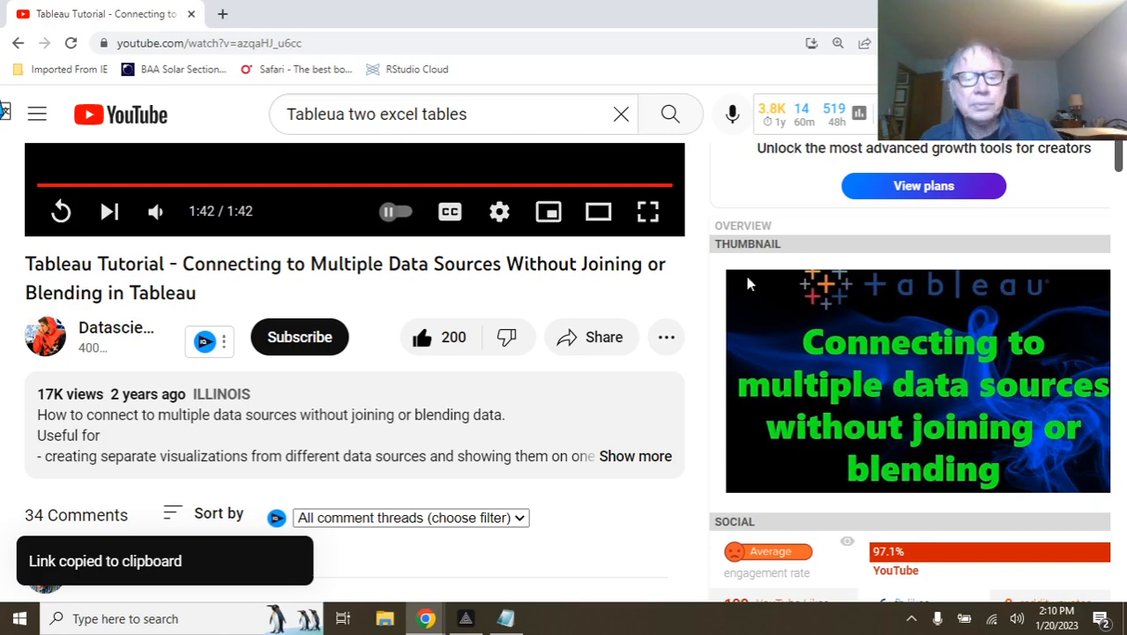
{"action": "left_click", "coordinate": [460, 621]}
{"action": "left_click", "coordinate": [663, 90]}
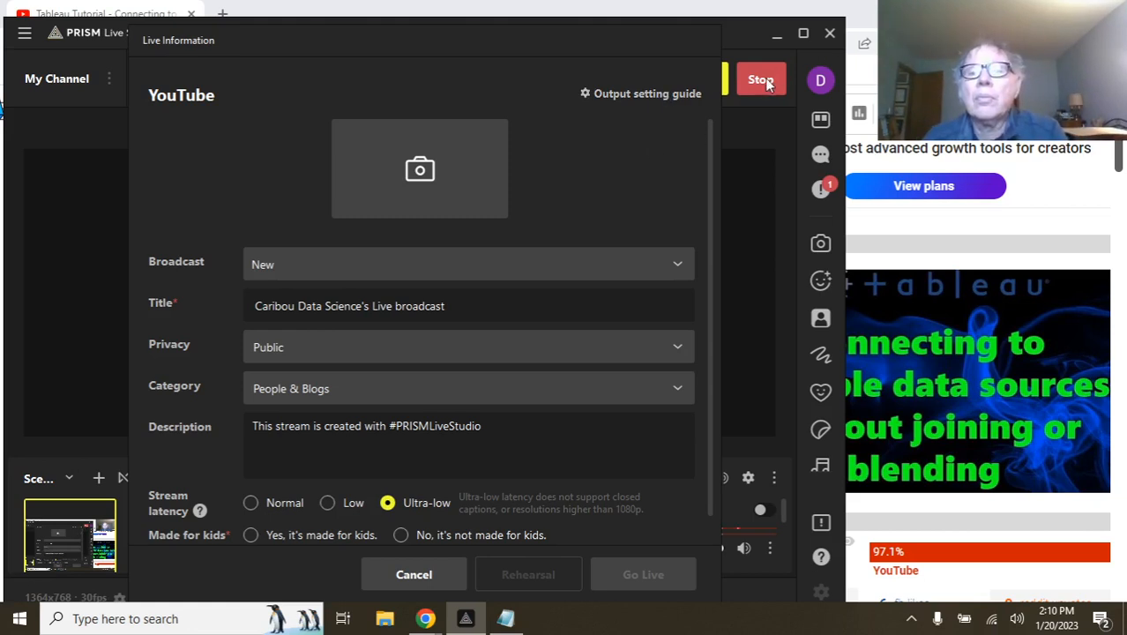
{"action": "left_click", "coordinate": [413, 574]}
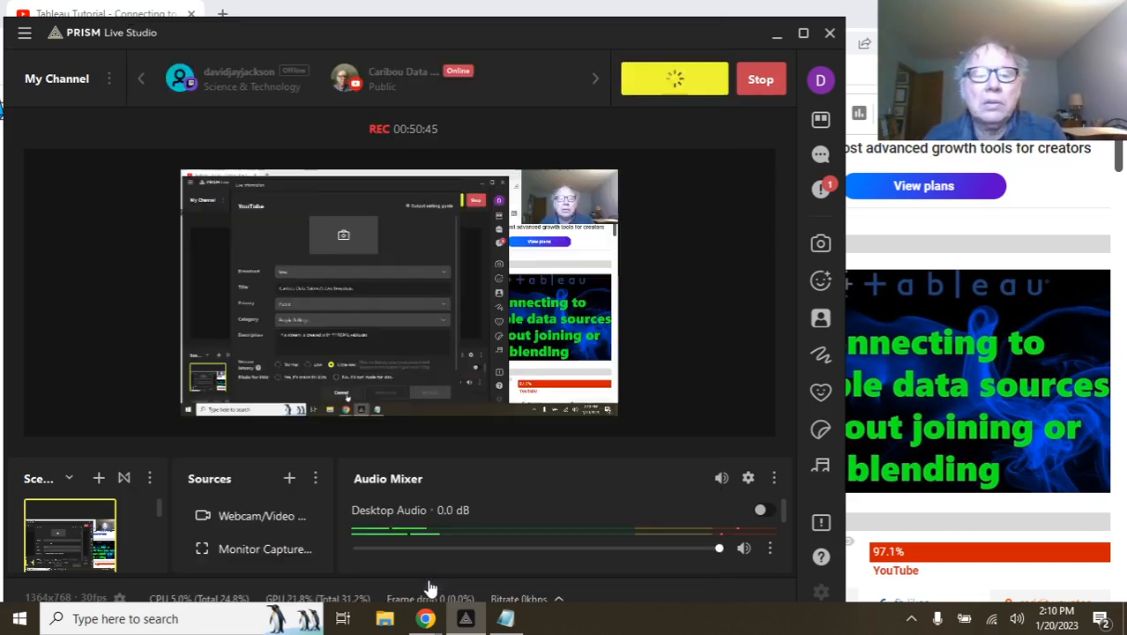